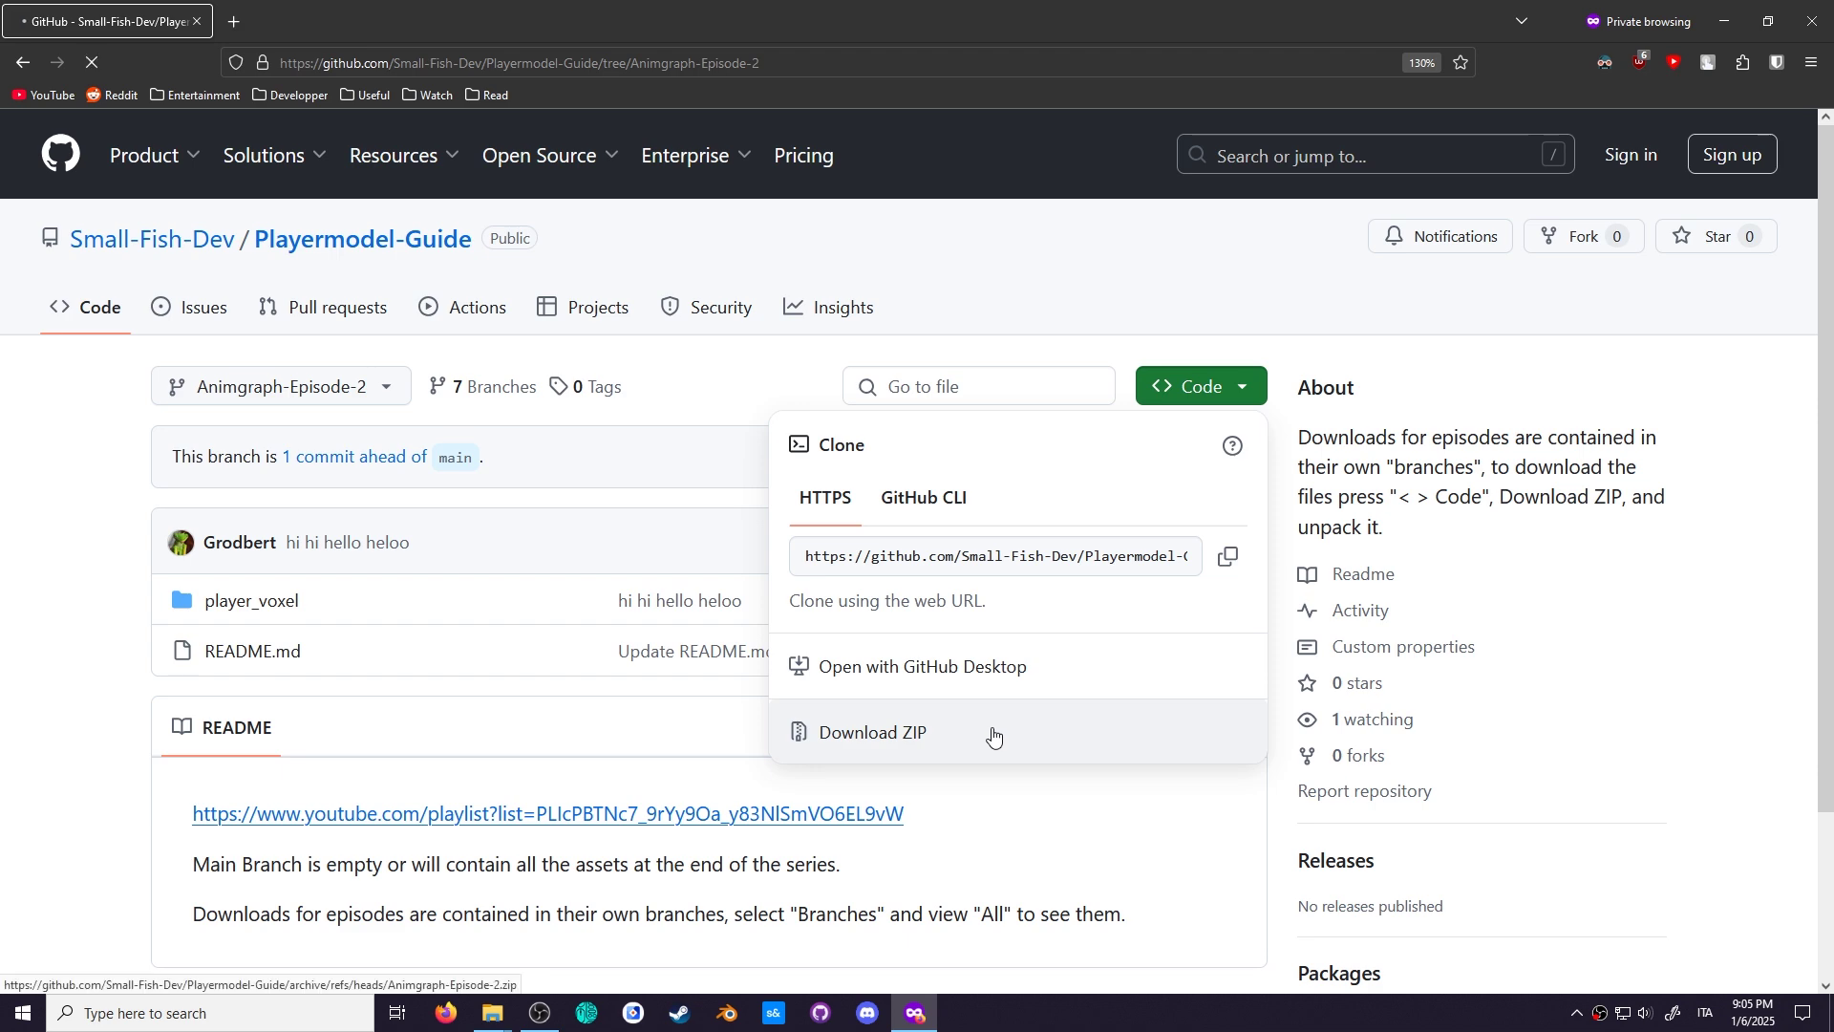
Download the Episode 2 ZIP and copy player_voxel from it into Assets/models.
left_click(993, 733)
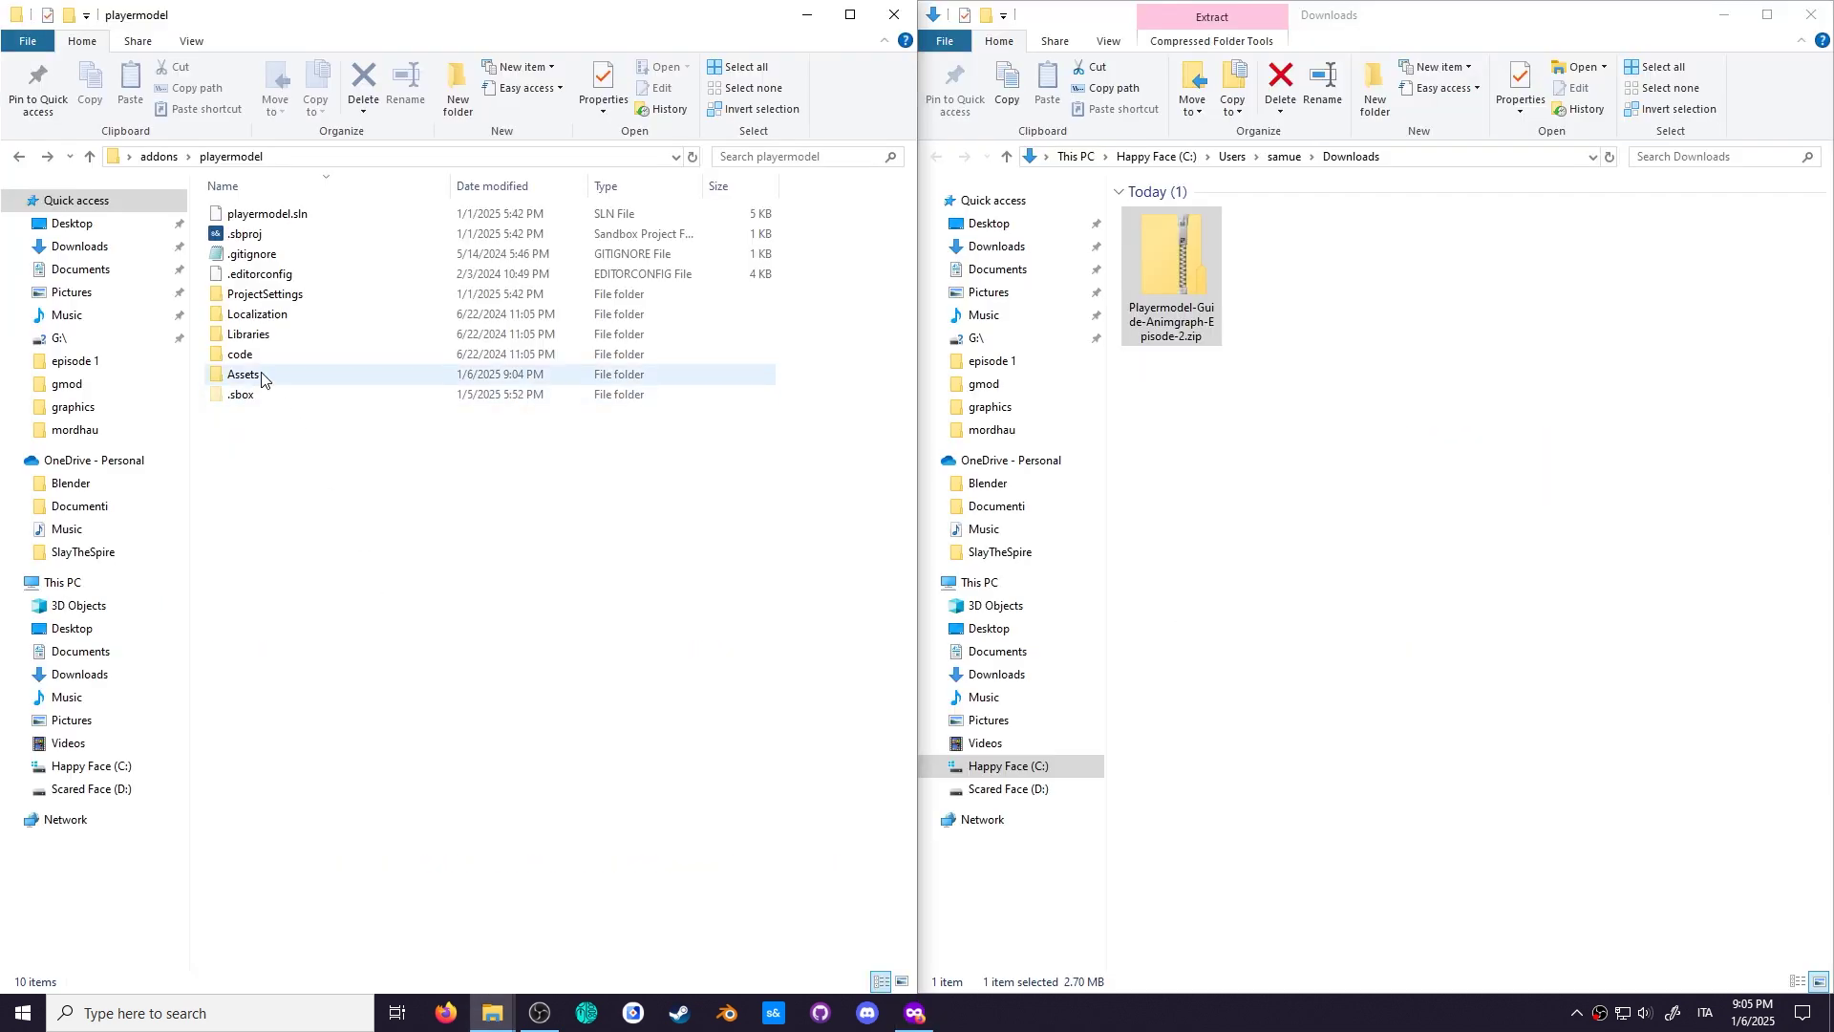
double_click(261, 380)
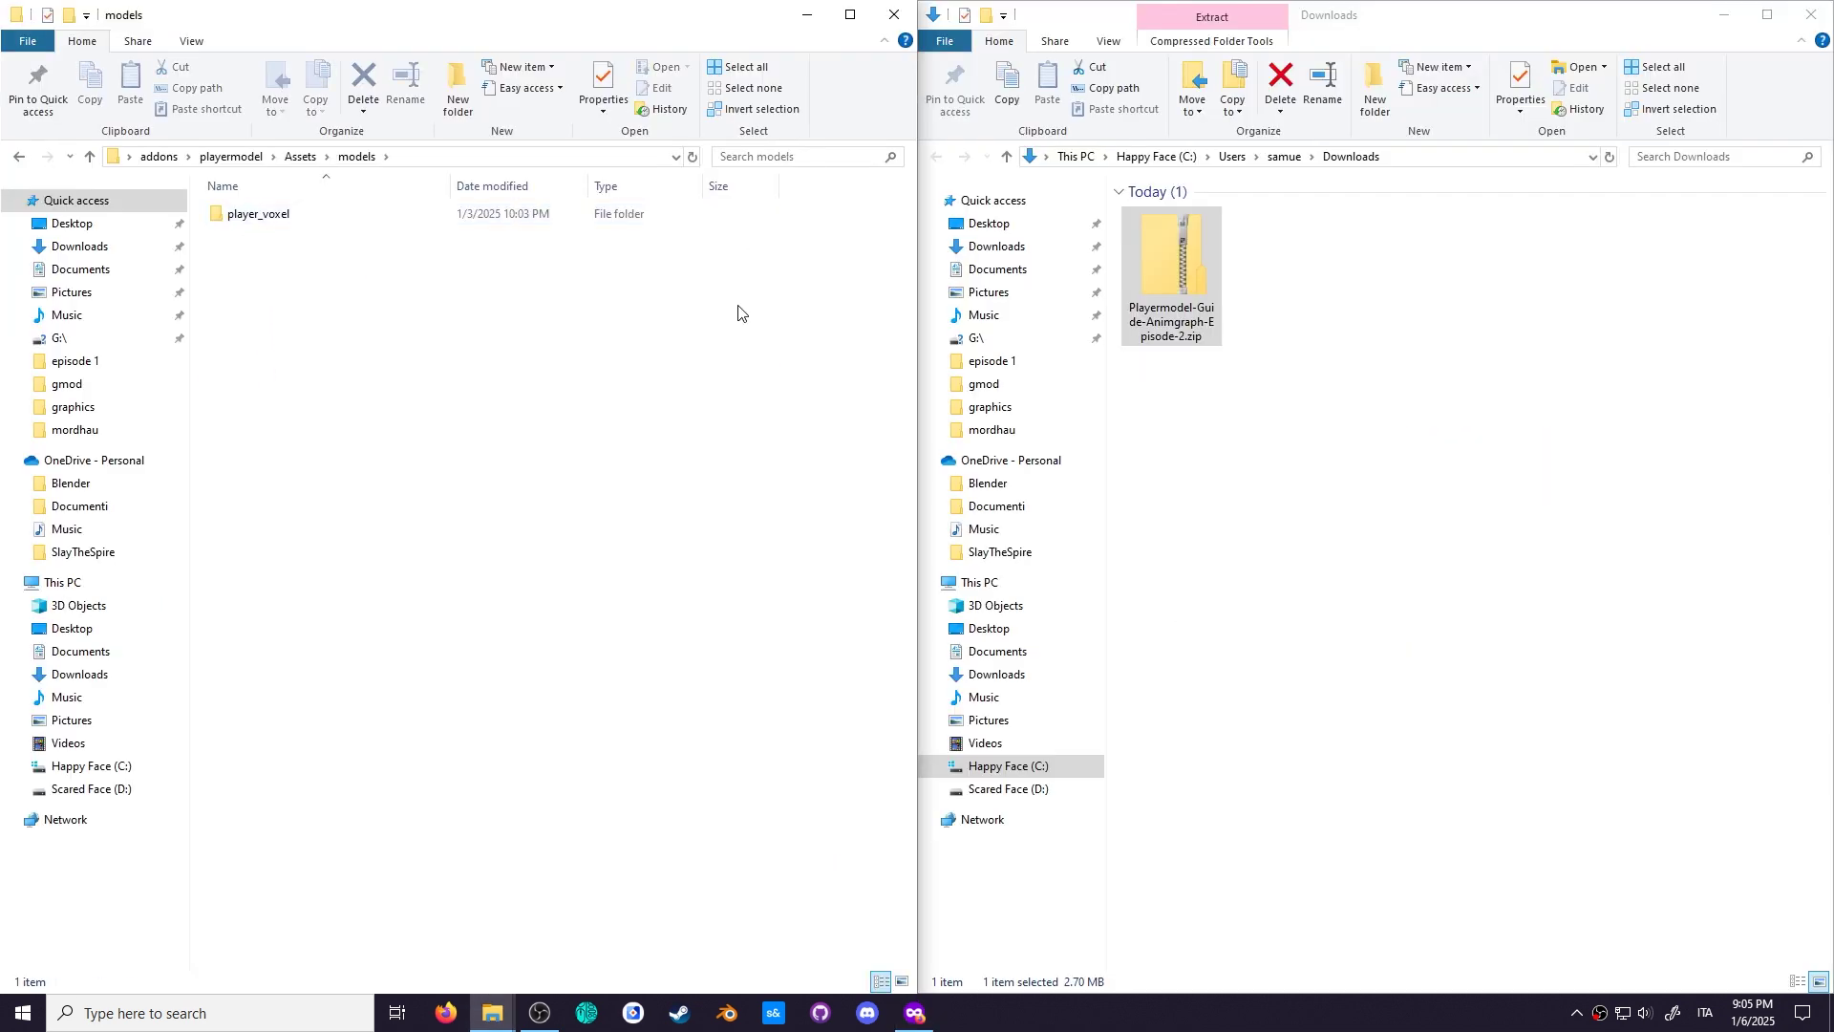
double_click(1204, 313)
double_click(1200, 218)
left_click_drag(1193, 215, 550, 401)
Skip files already in models, then start a reply to the pinned YouTube comment.
left_click(411, 392)
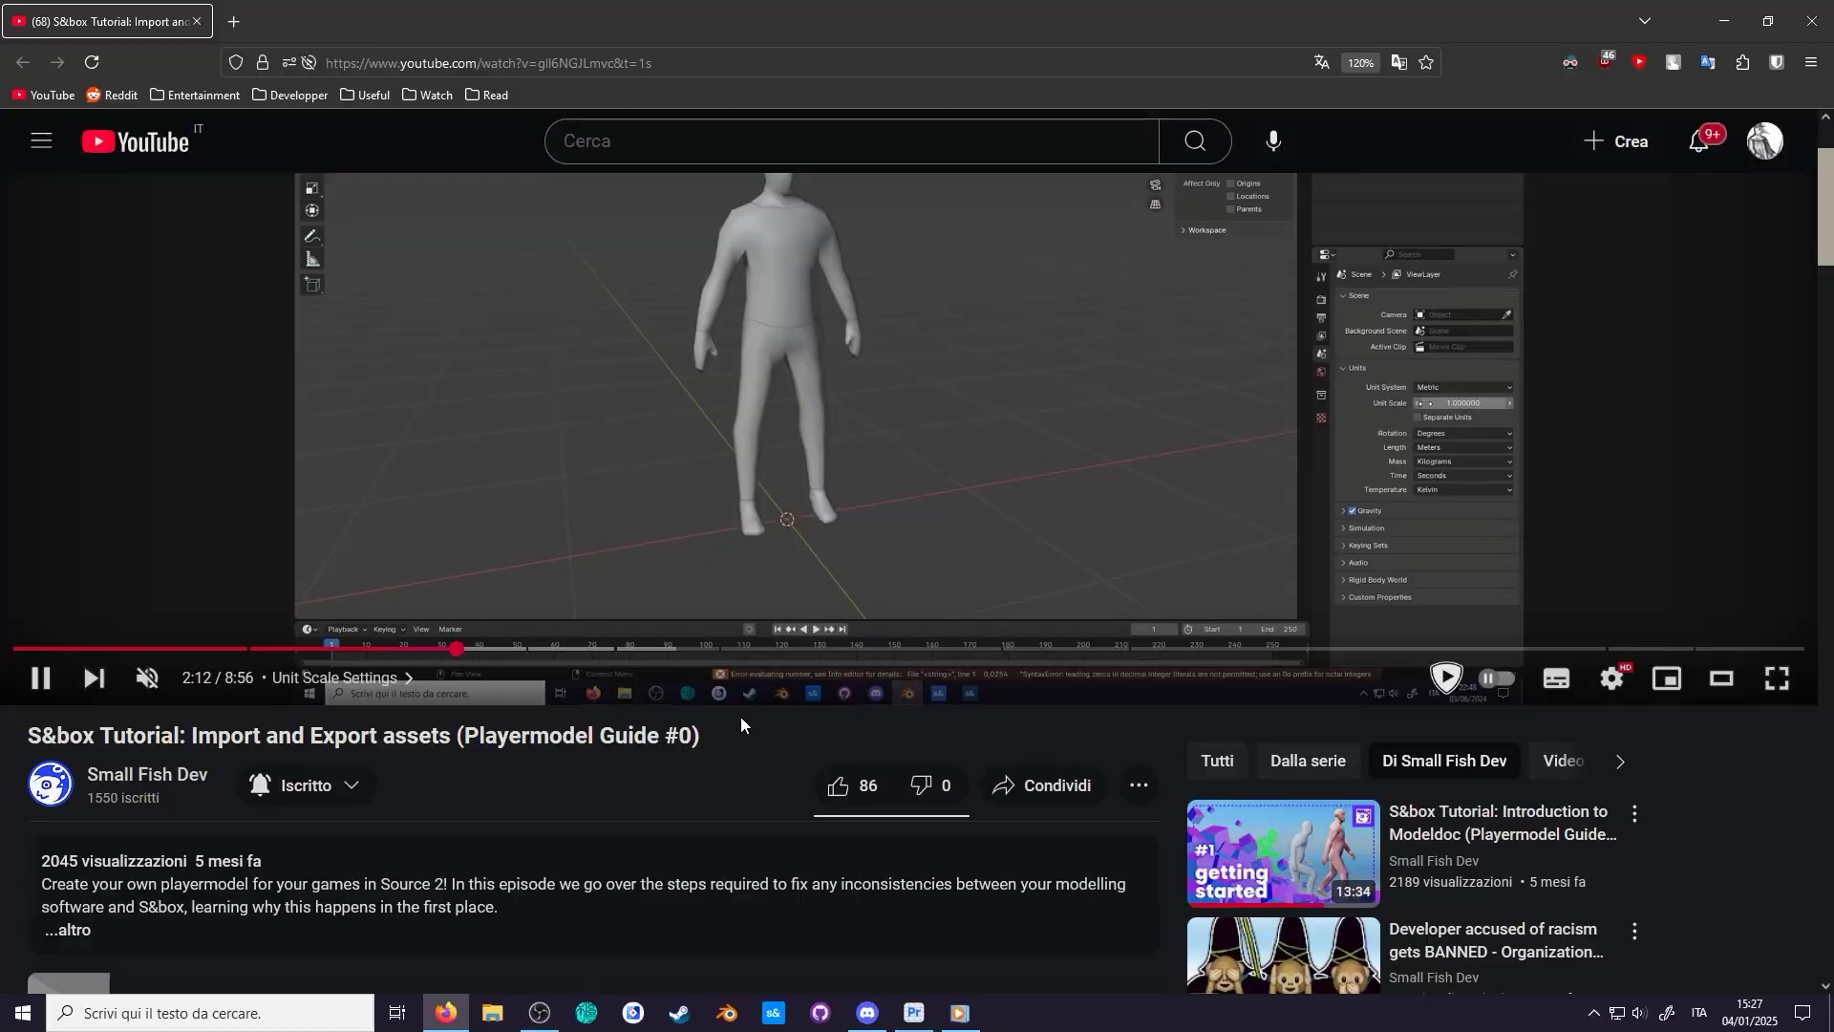
scroll(659, 730, "down", 3)
scroll(659, 730, "down", 3)
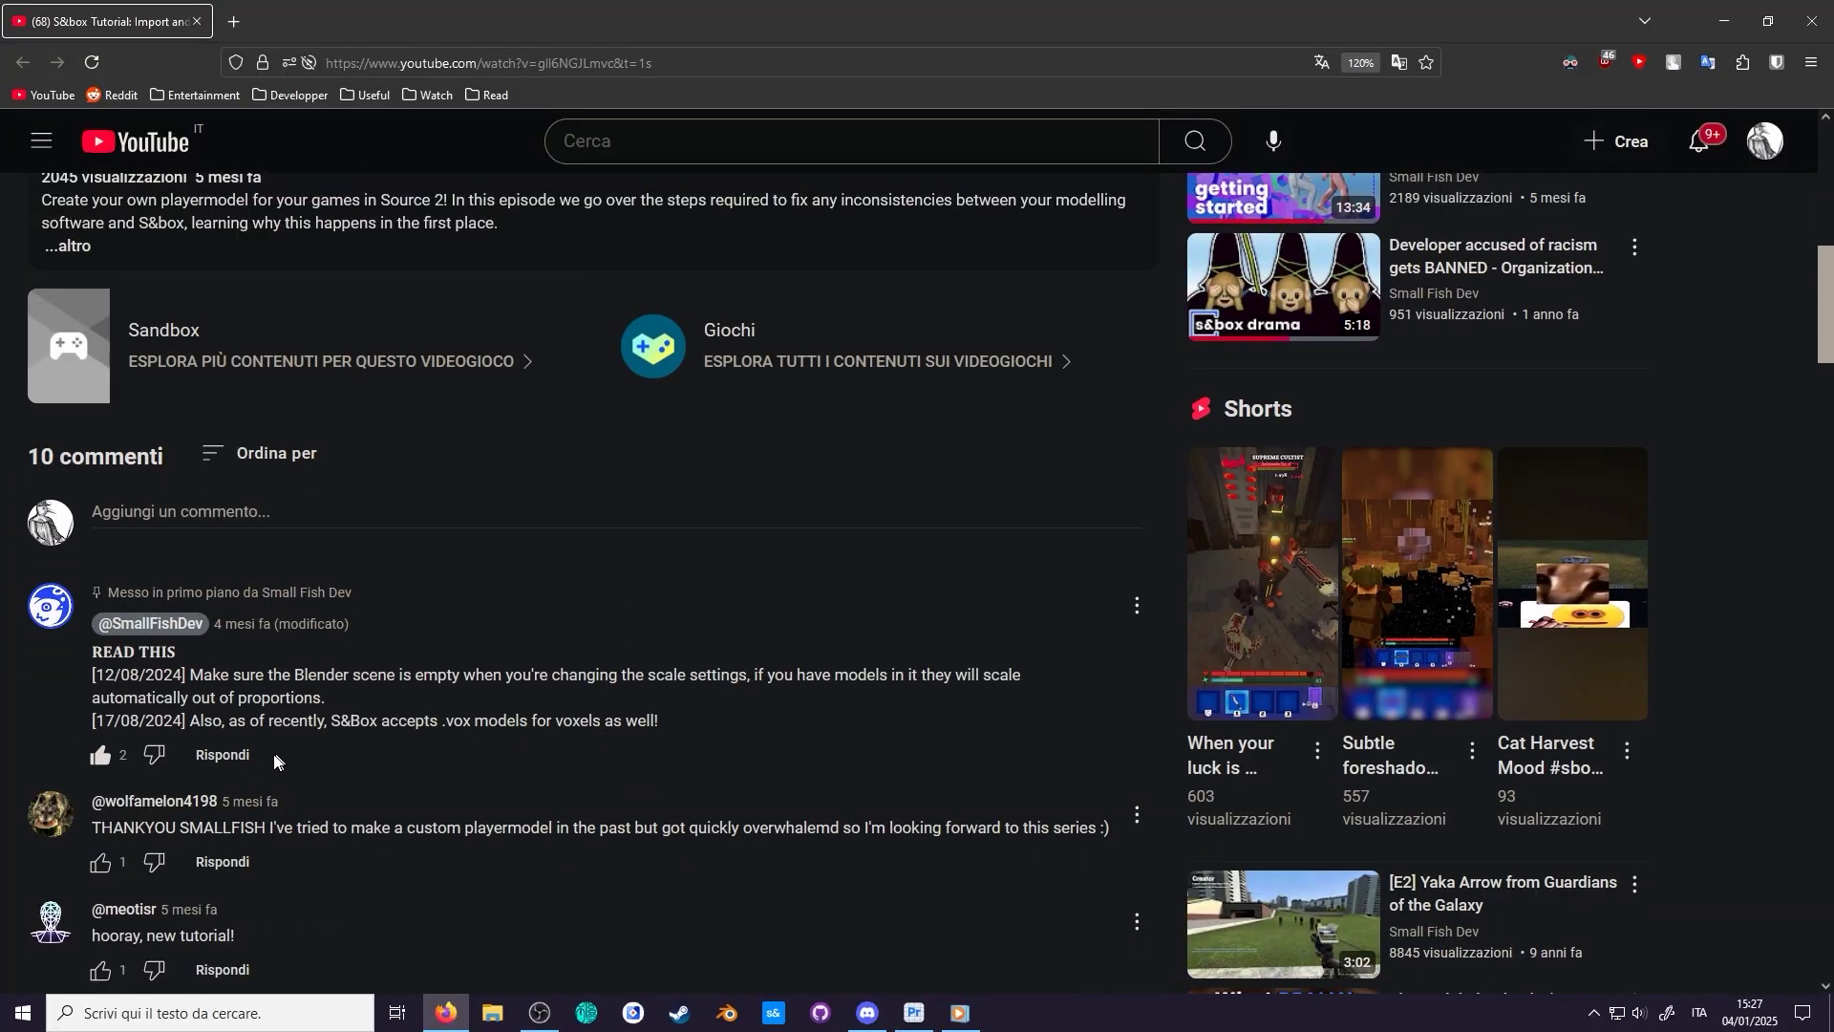
left_click(227, 757)
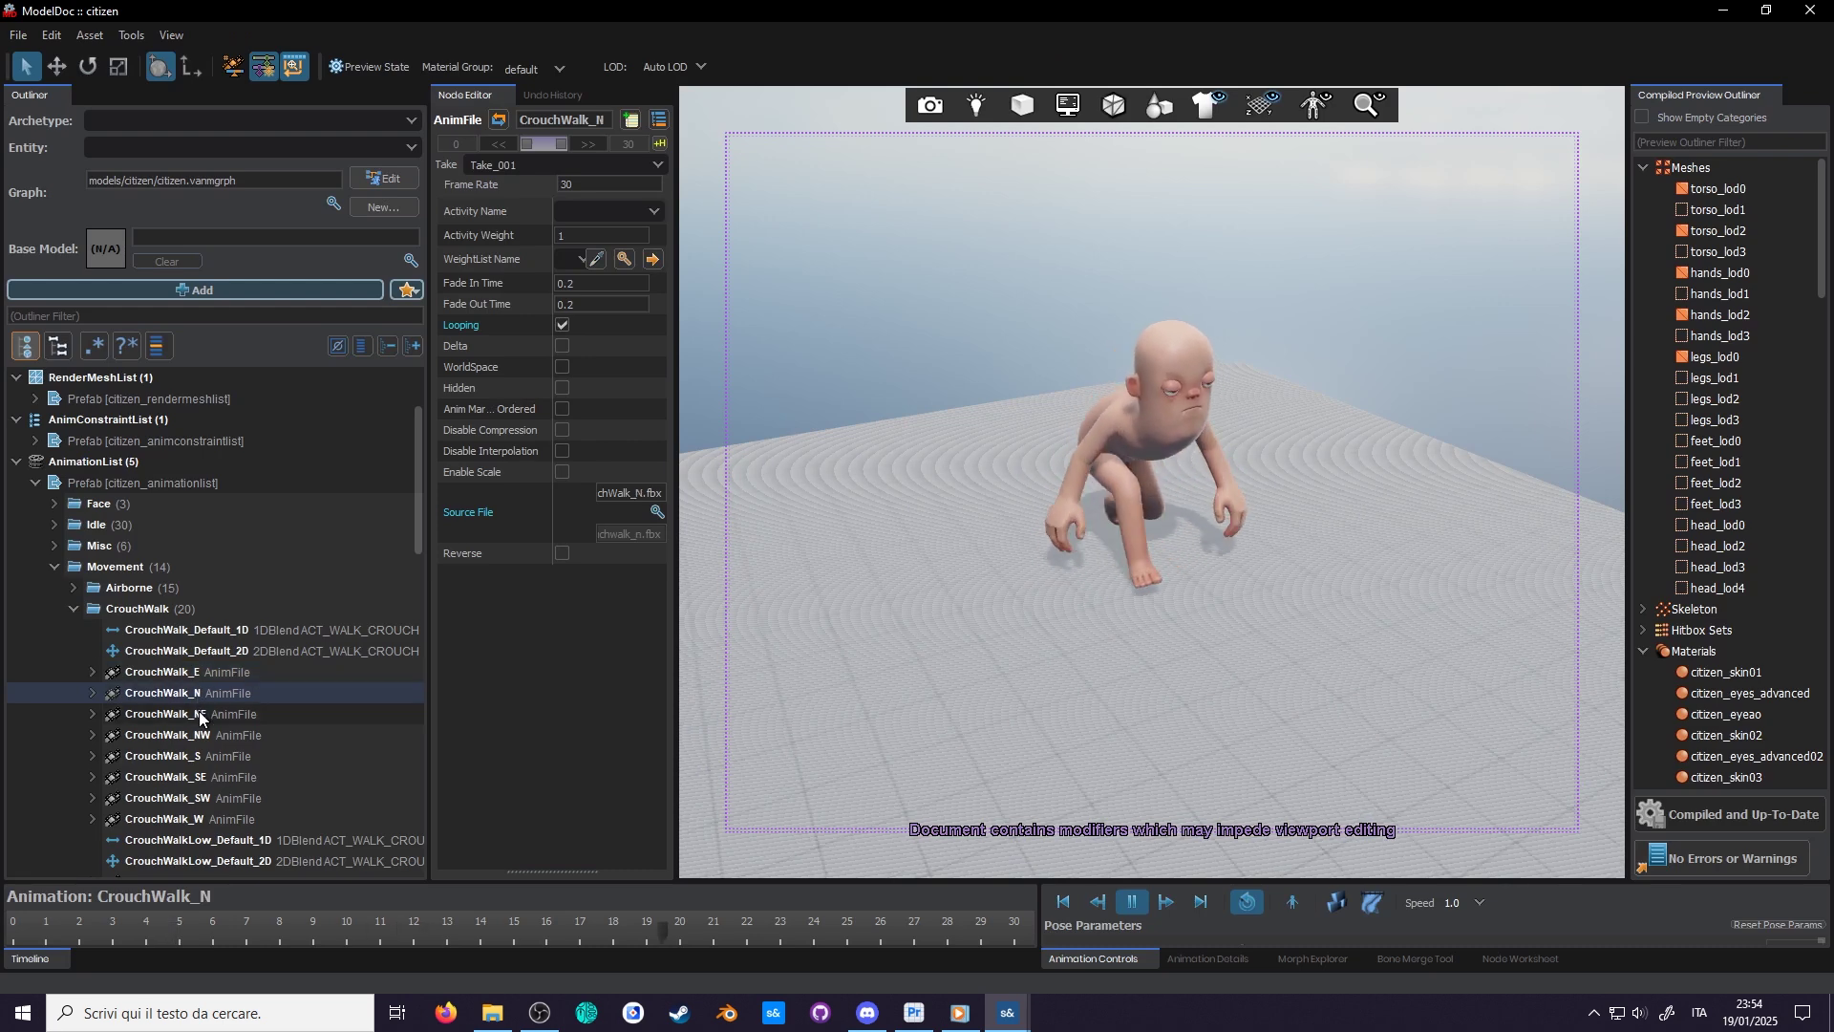
Preview the CrouchWalk_NE, CrouchWalk_S, CrouchWalk_W and CrouchWalk_NW animations in turn.
left_click(200, 714)
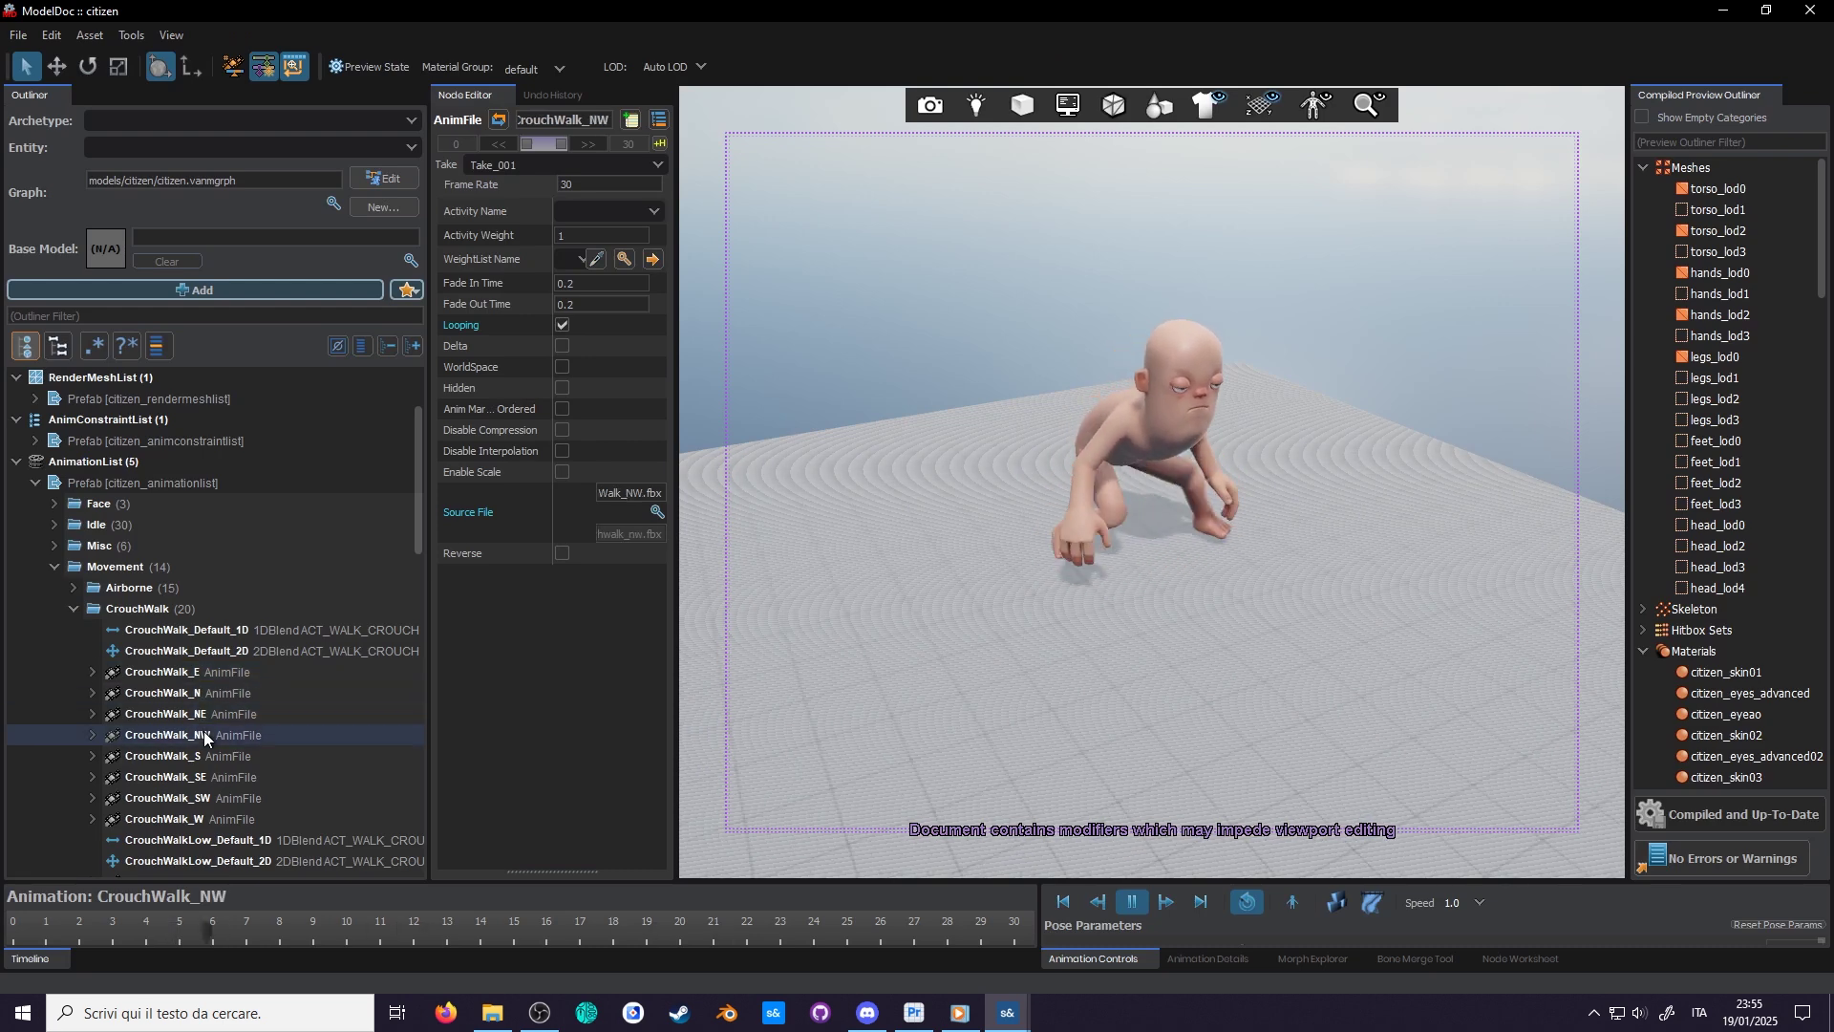
left_click(204, 754)
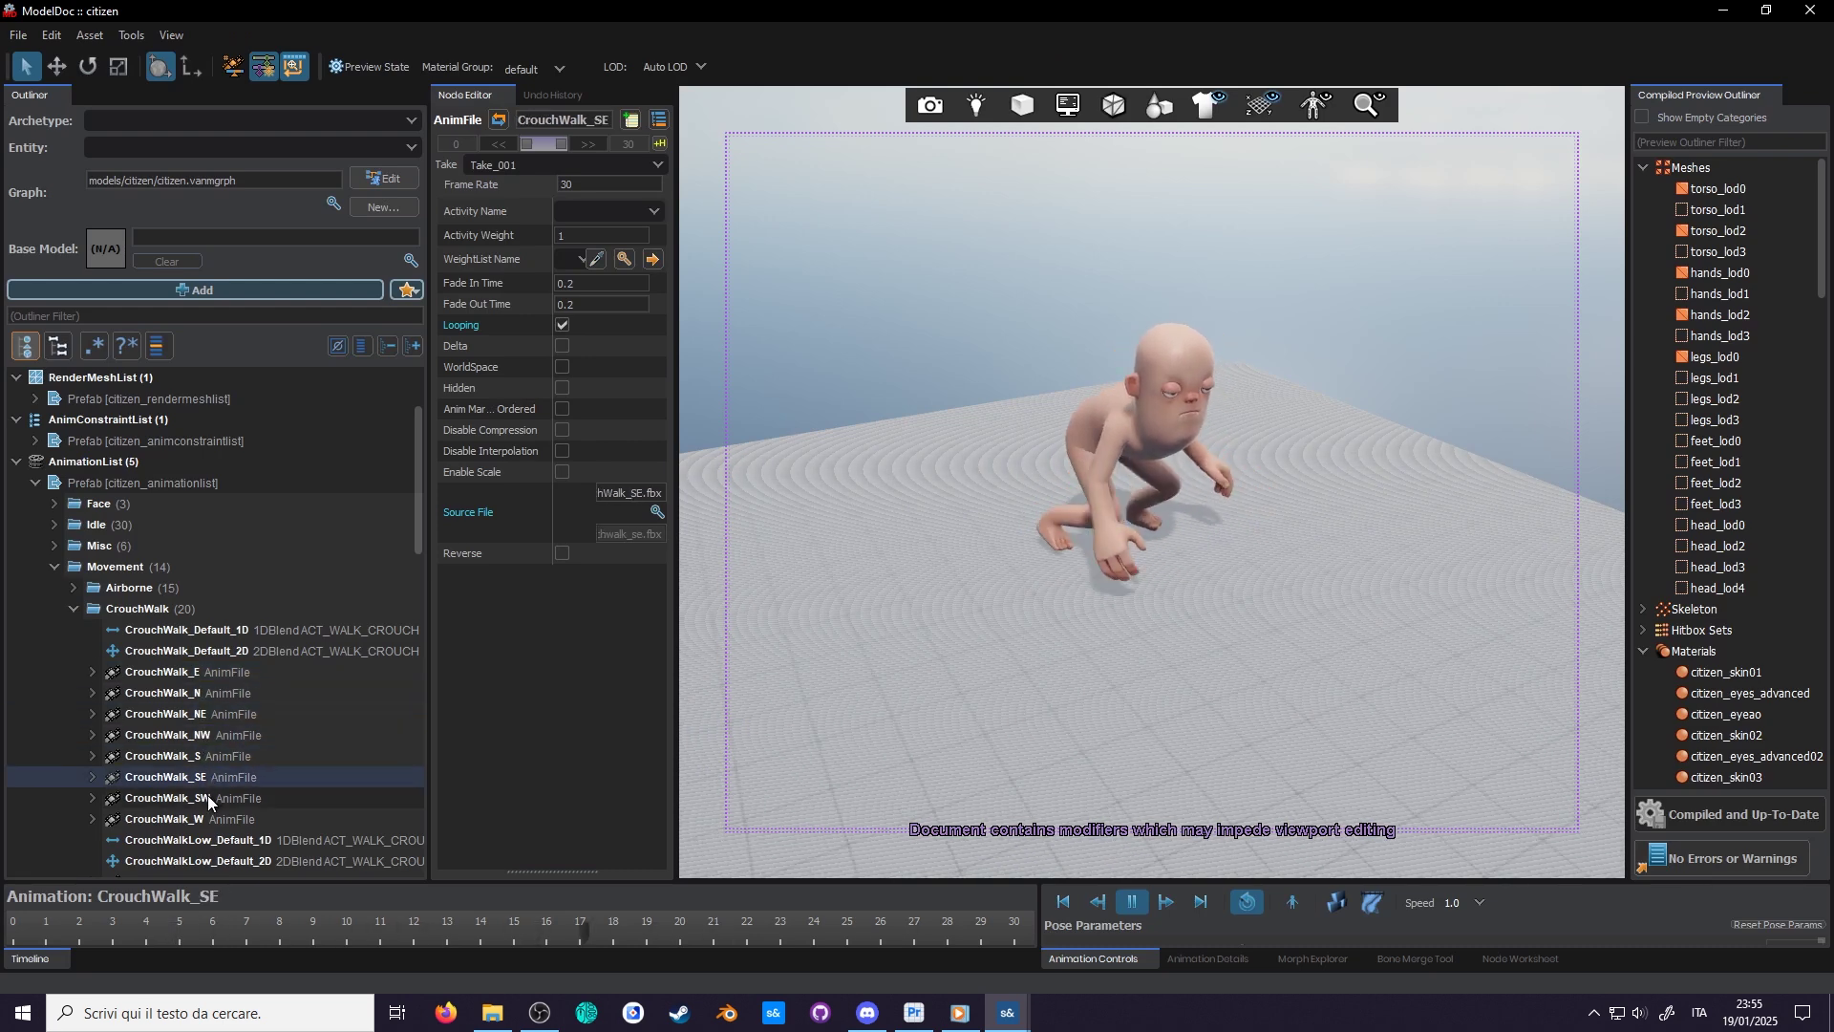
left_click(208, 819)
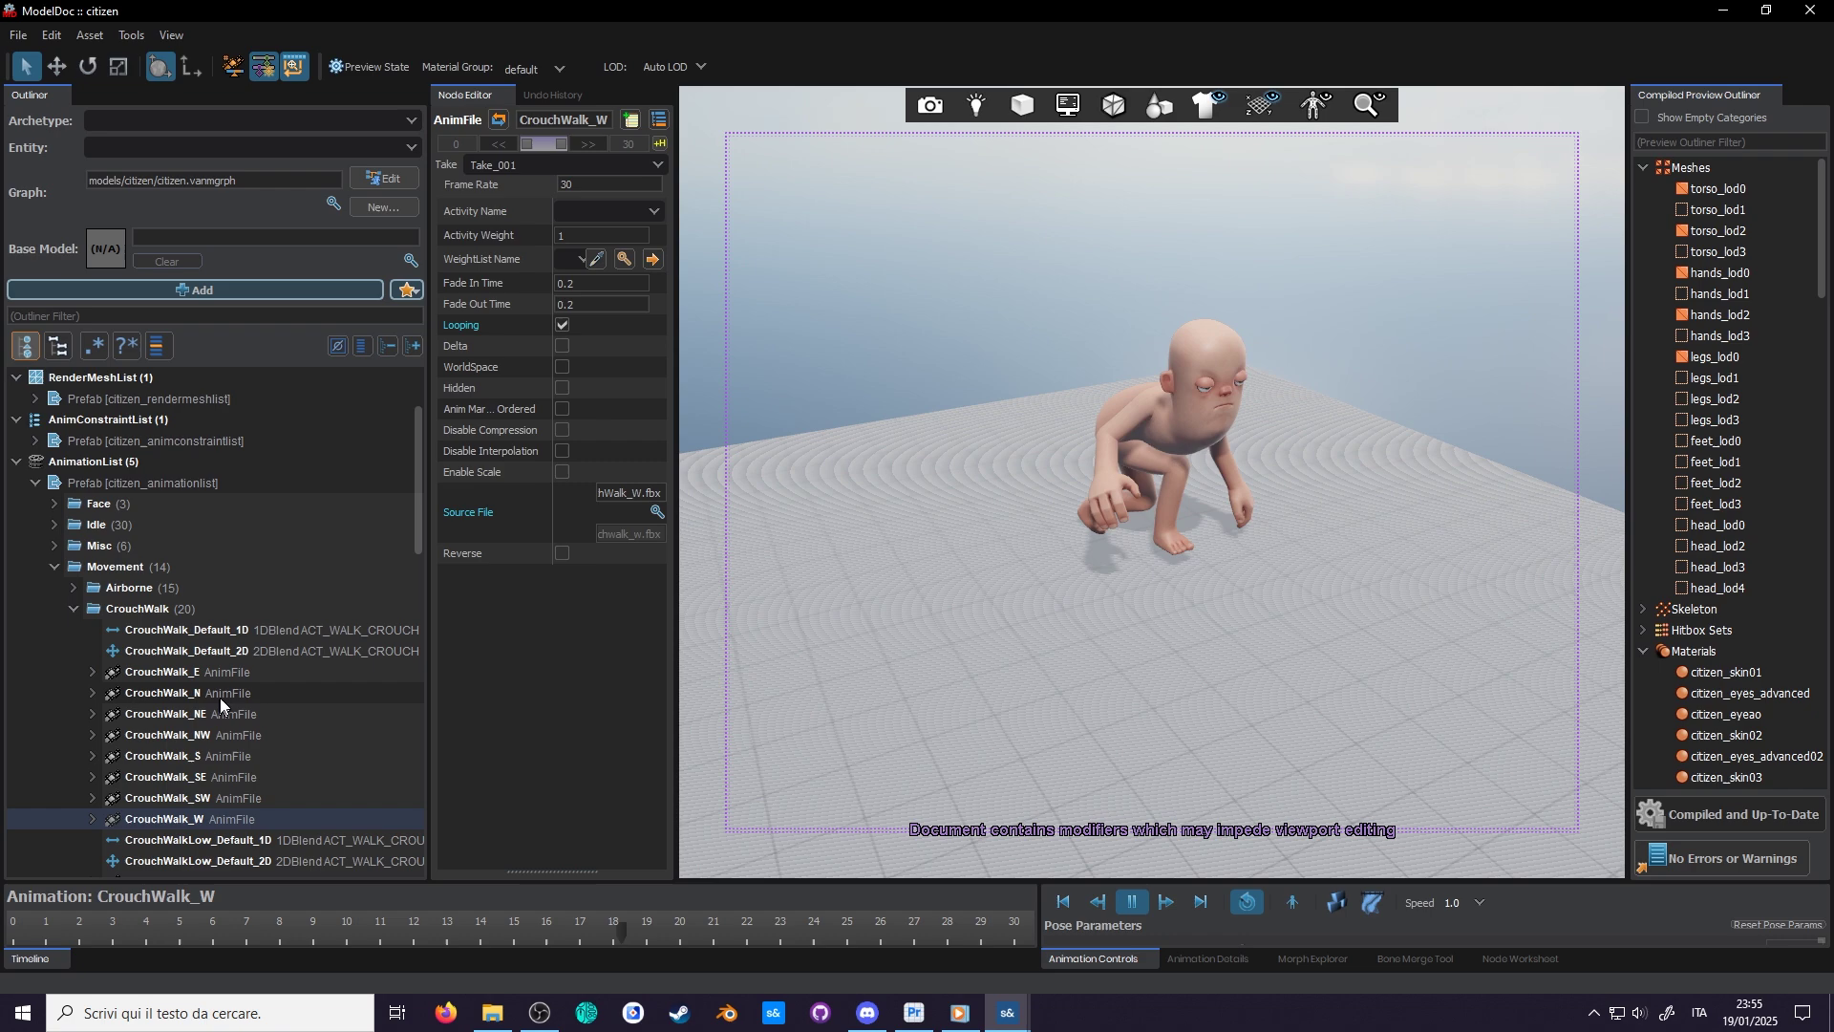
left_click(231, 729)
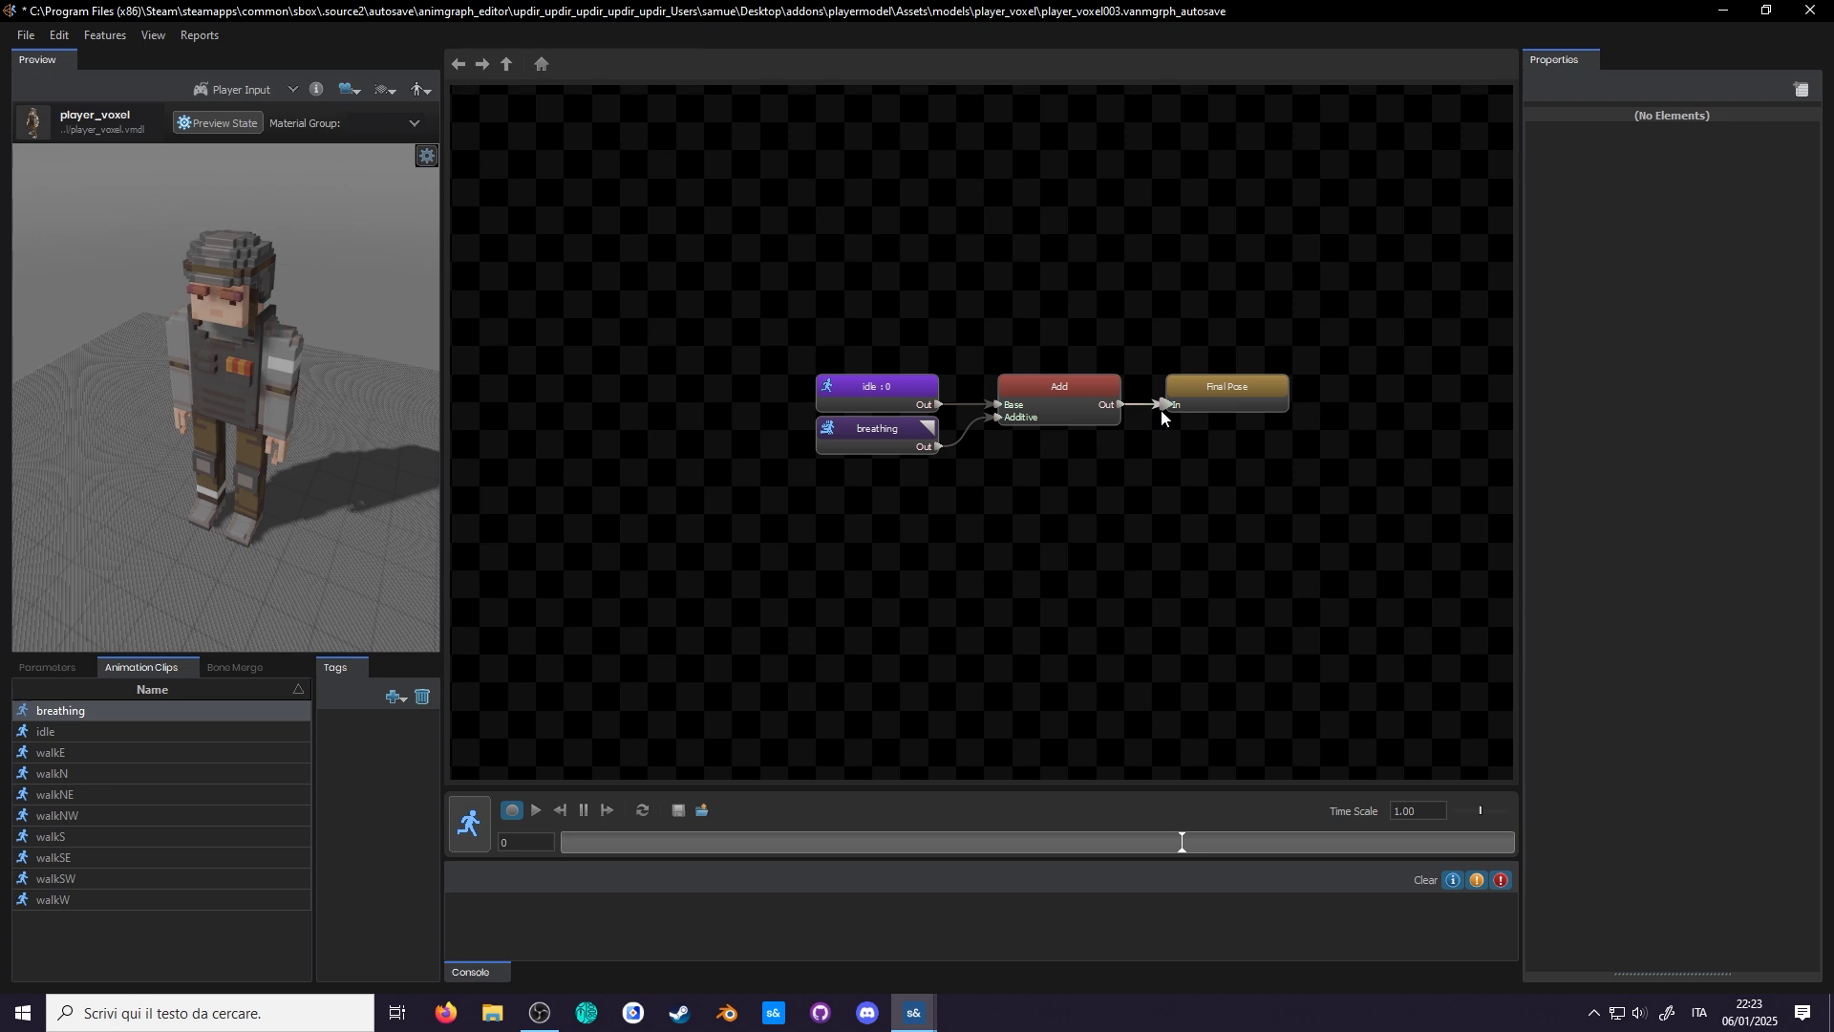
Inspect the breathing clip and the Add node's settings, then preview the graph.
left_click(853, 440)
left_click(1051, 405)
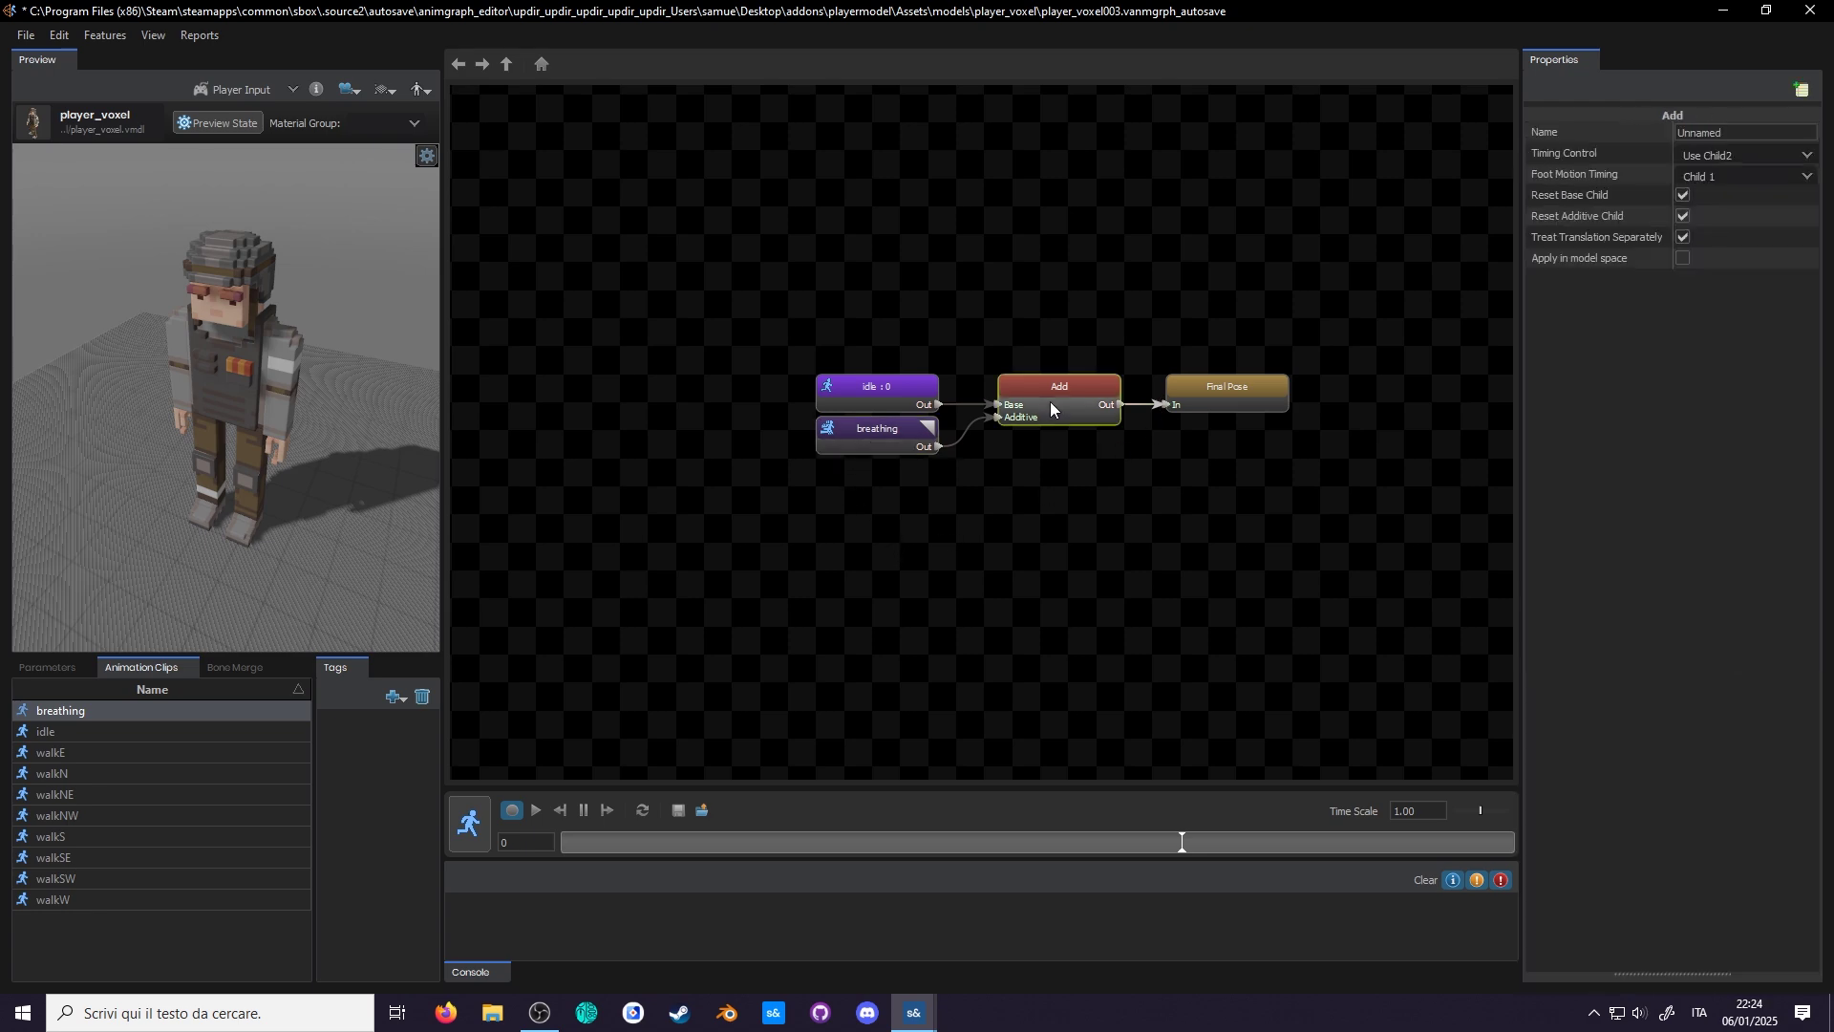
left_click(477, 845)
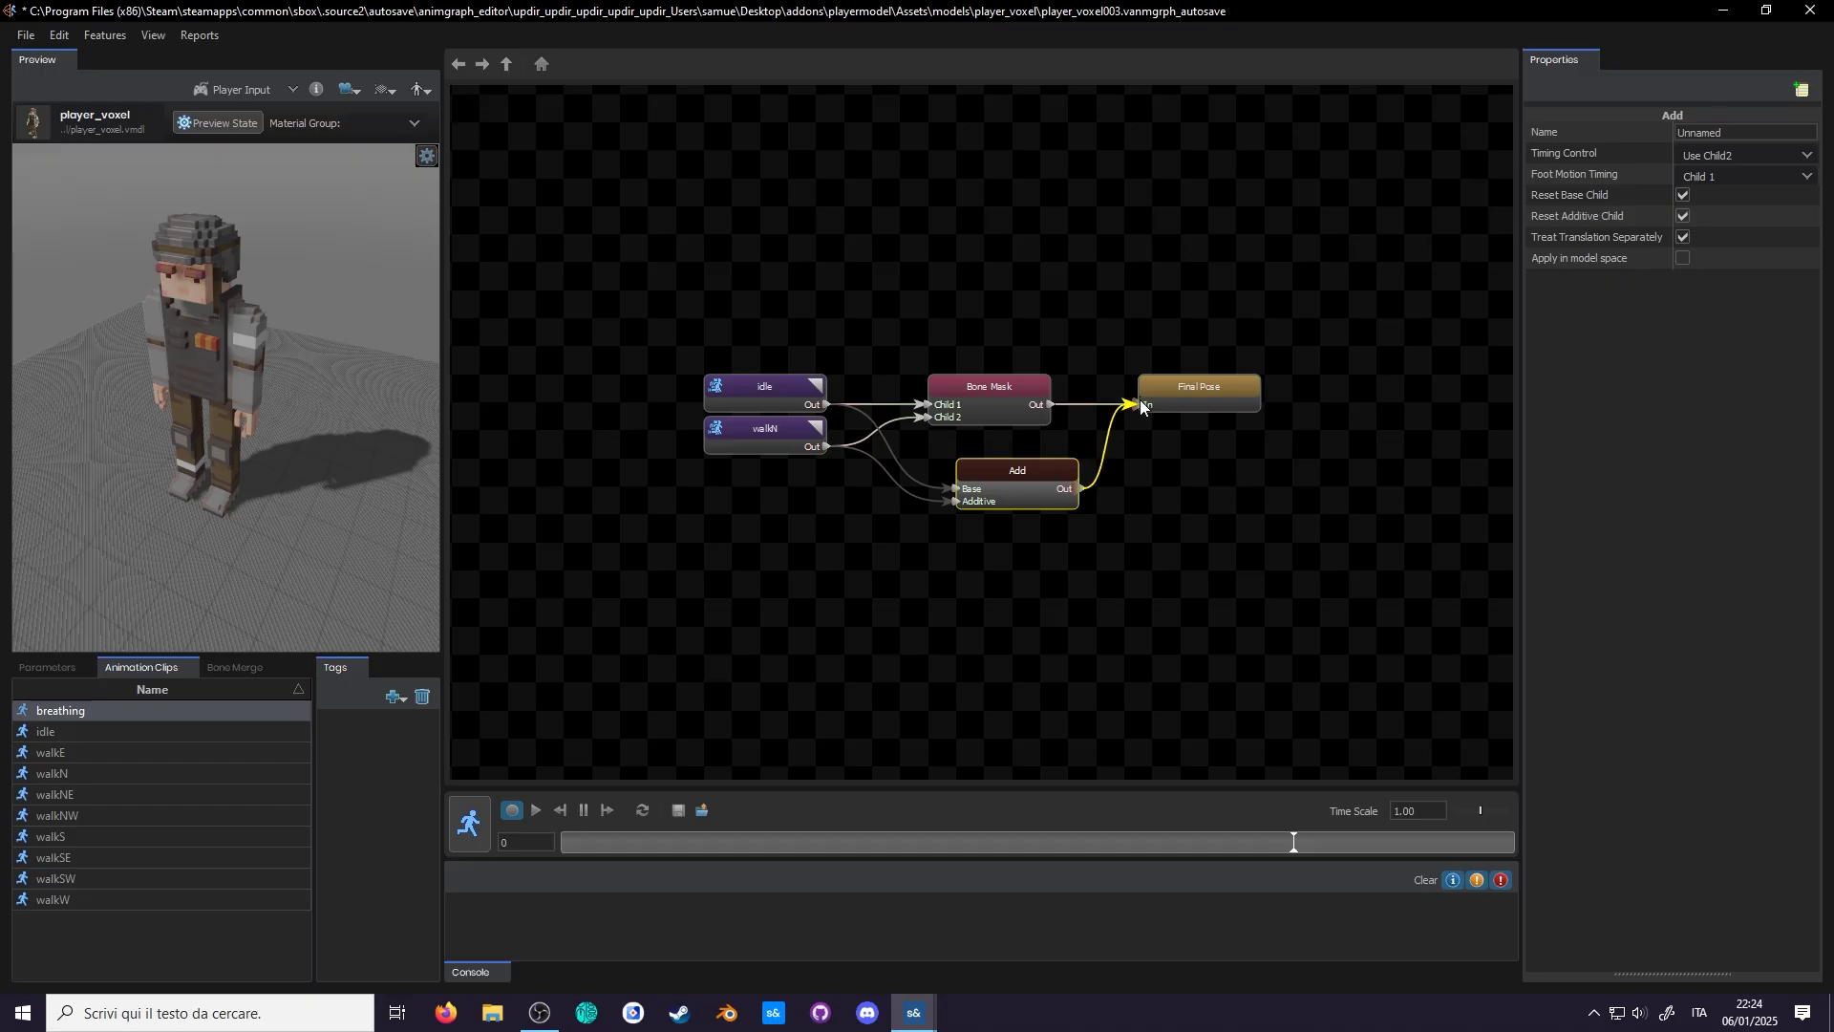
Delete the Bone Mask node, move the Add node into its place, and preview the idle/walkN blend.
left_click(990, 417)
key("Delete")
left_click_drag(1031, 471, 1016, 414)
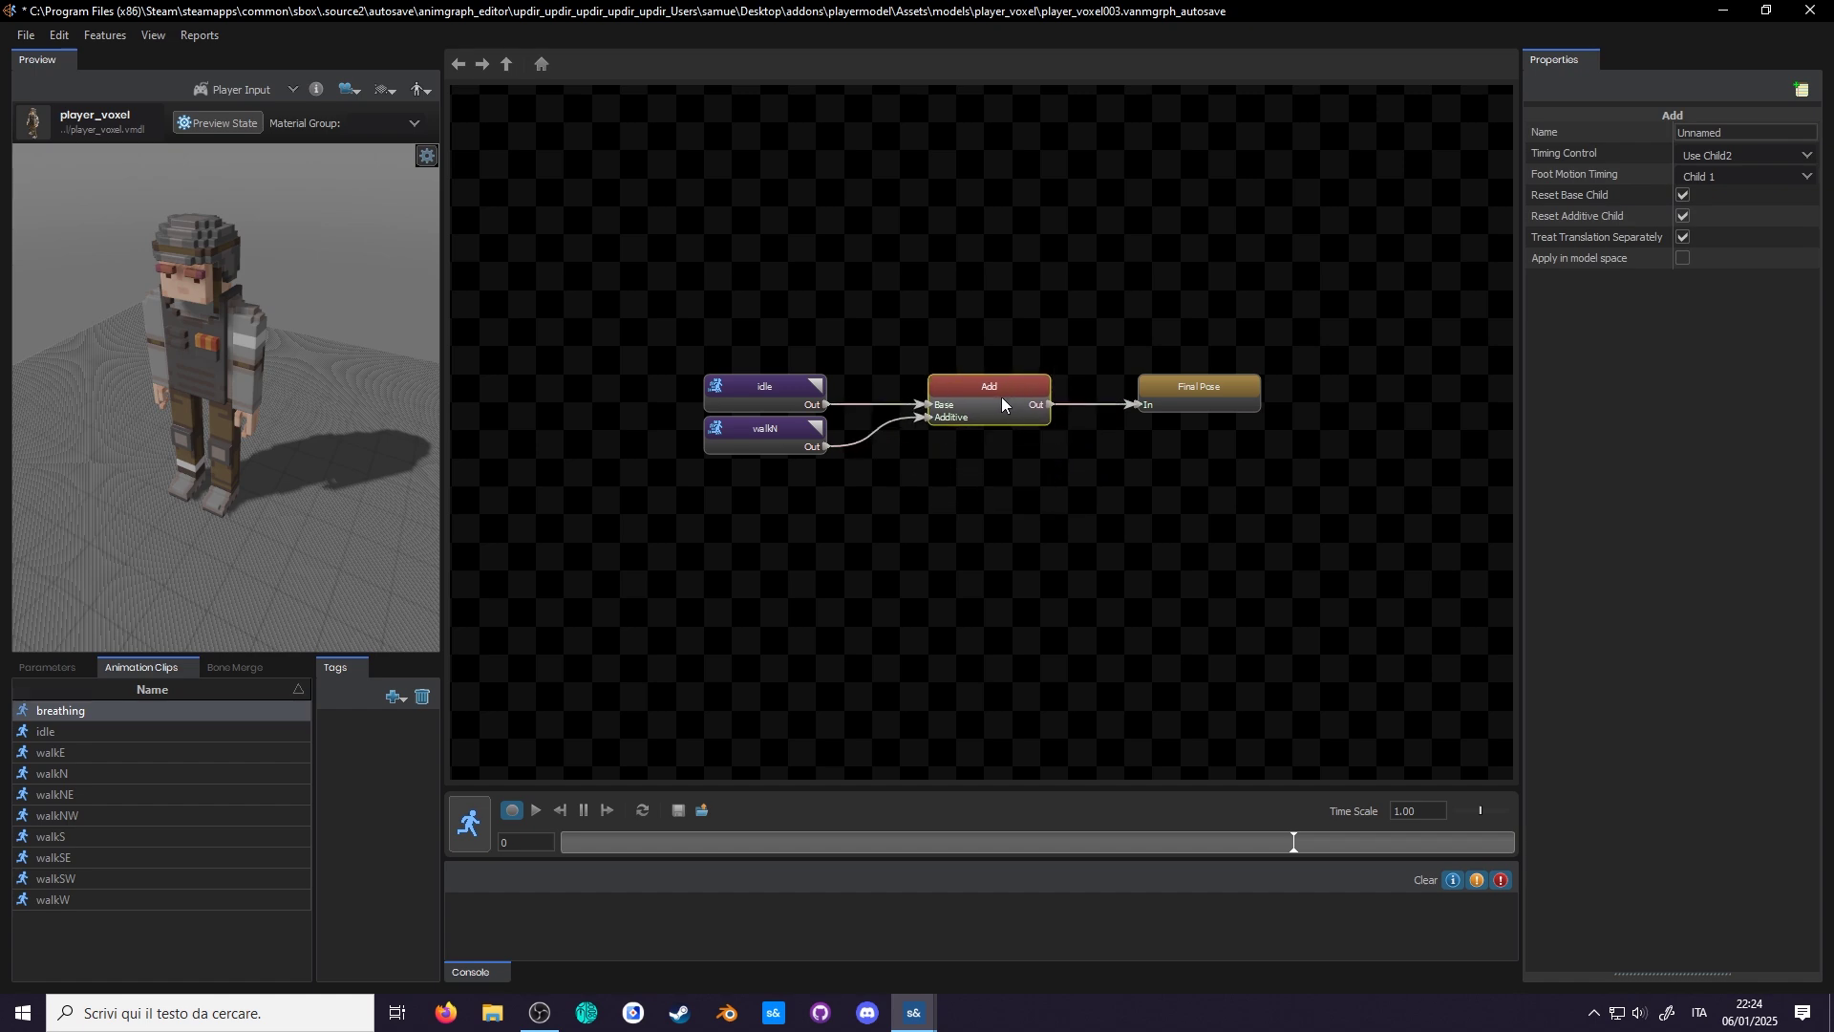
left_click(470, 824)
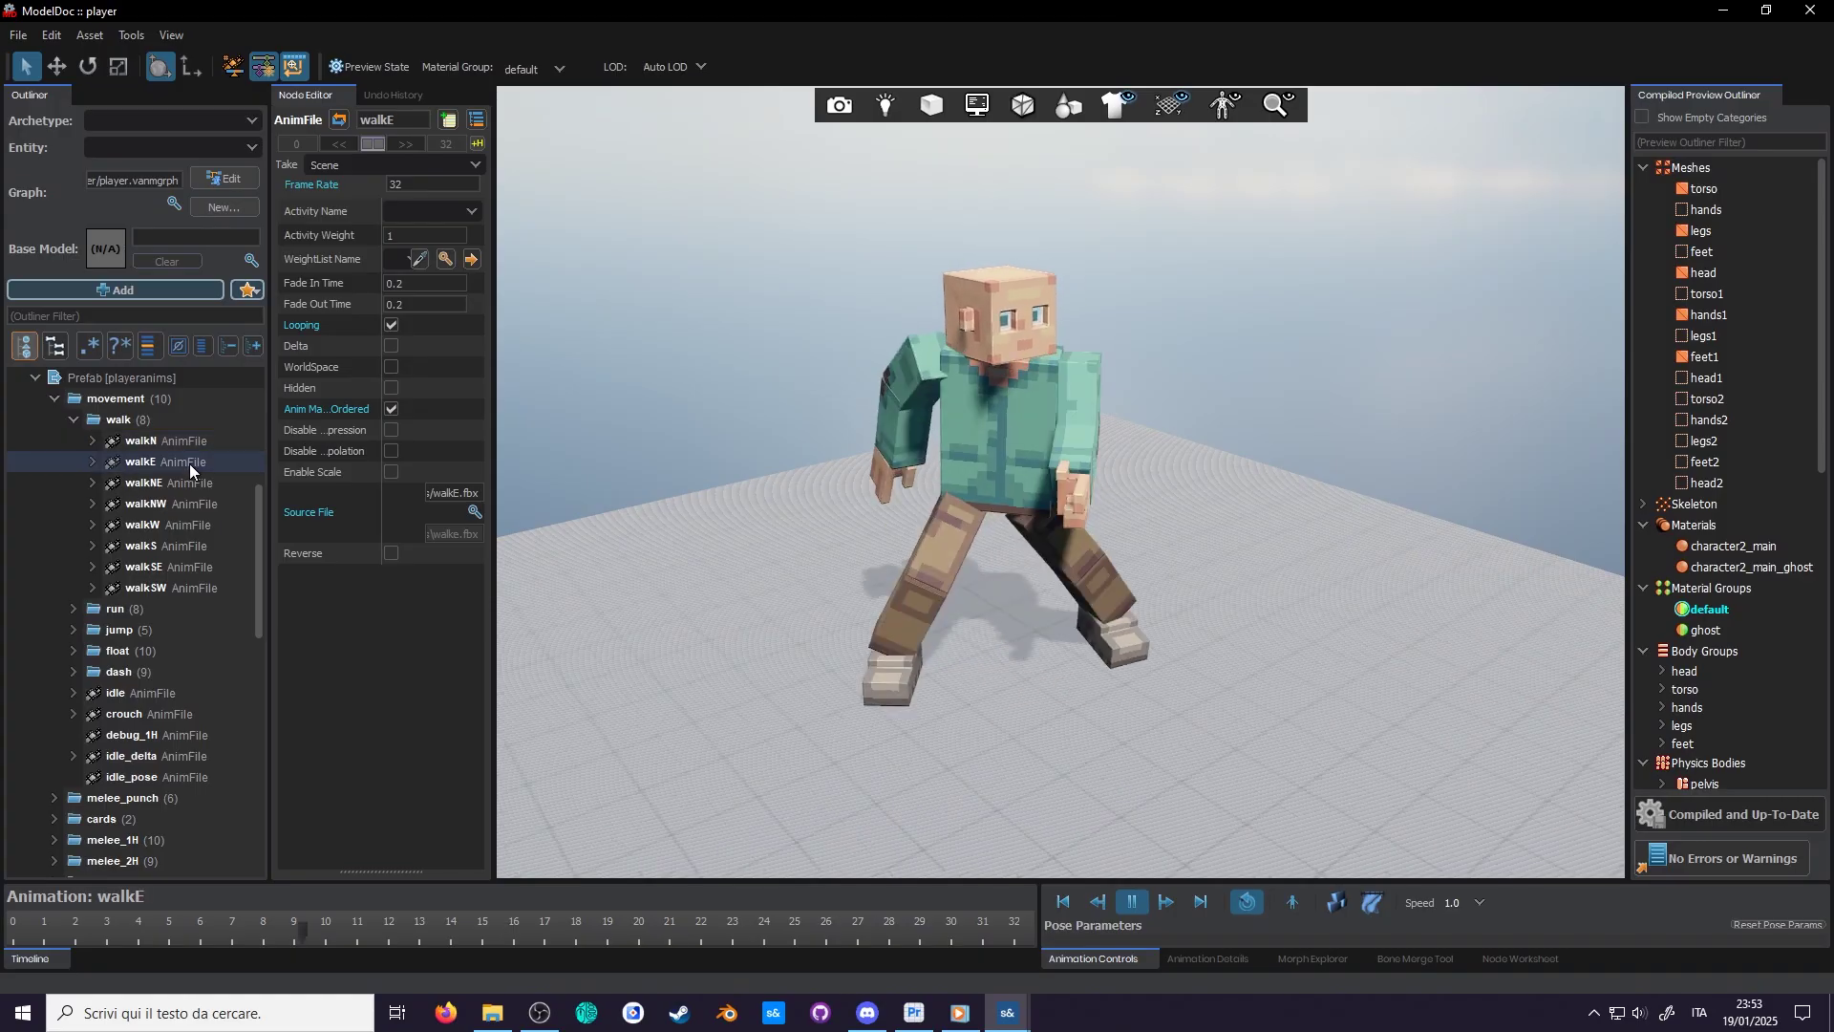
Preview the walkNE, walkNW and walkS animations.
left_click(186, 479)
left_click(182, 502)
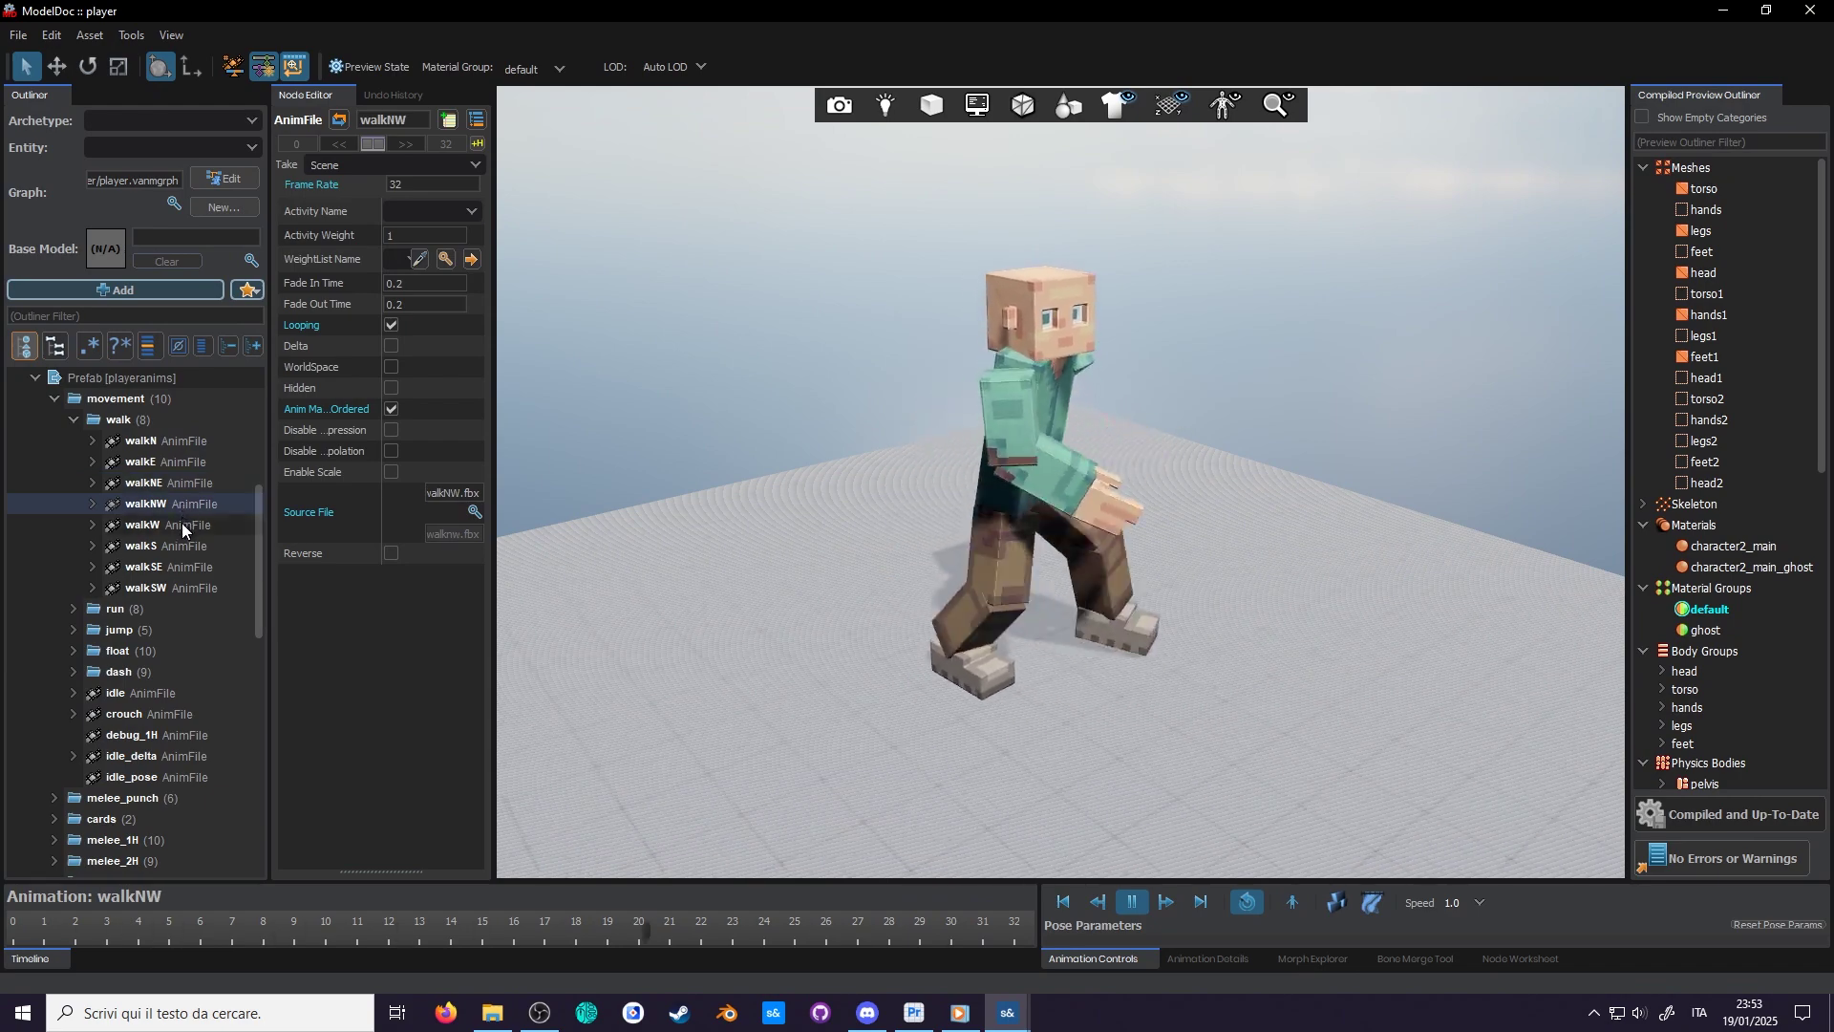
left_click(180, 542)
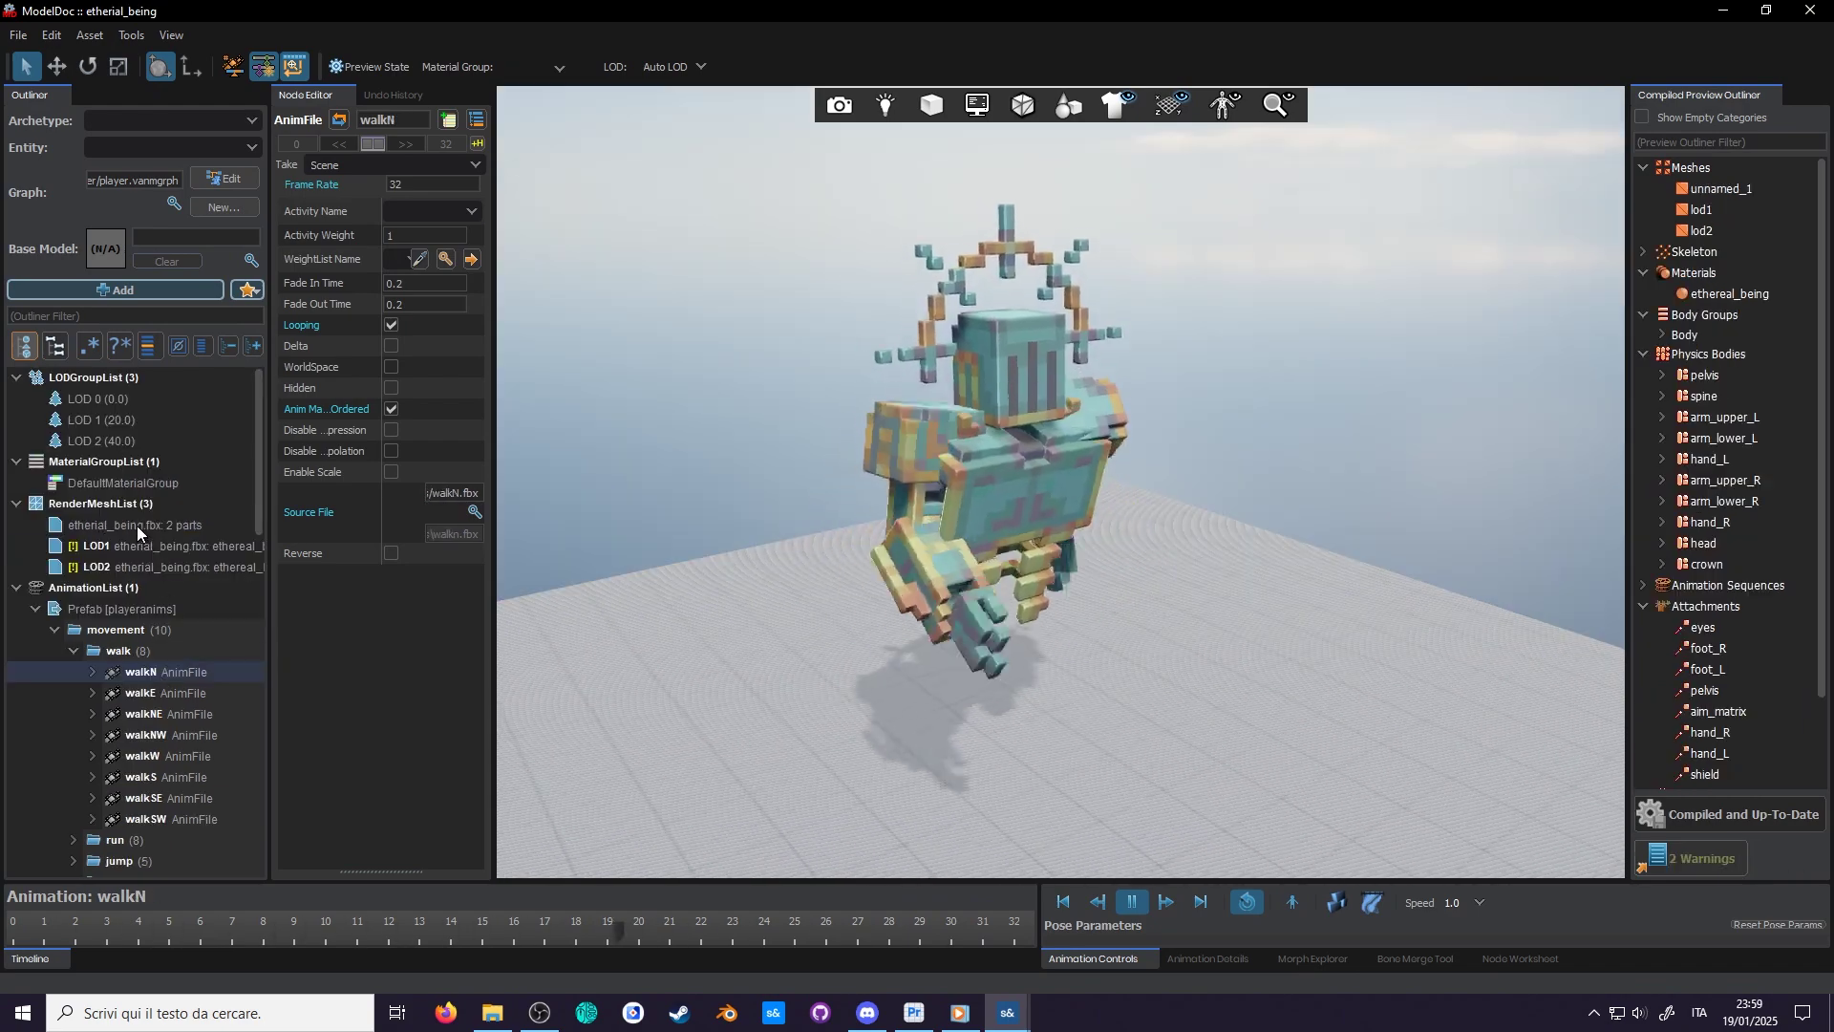
Select the etherial_being render mesh and orbit to a head-on front view.
left_click(136, 525)
left_click_drag(993, 592, 1051, 592)
scroll(1050, 592, "up", 2)
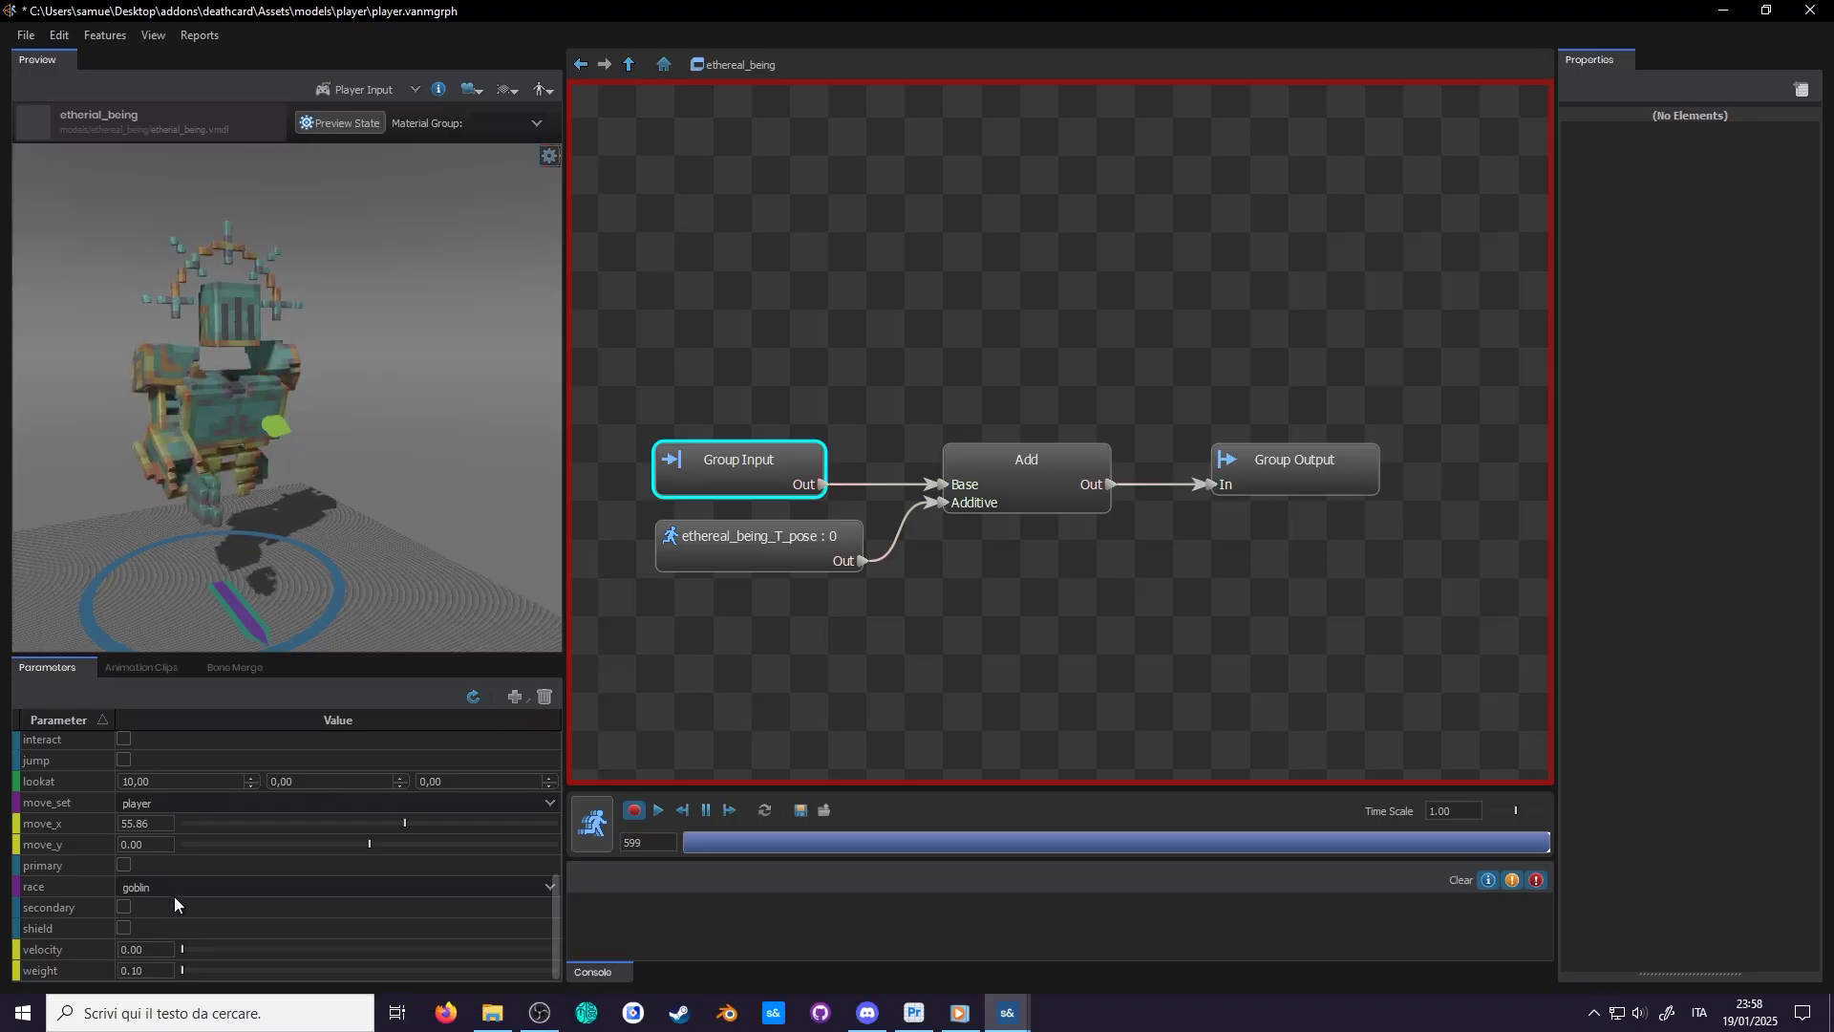
Switch the preview race parameter to minion_skeleton, then to another race.
left_click(173, 887)
left_click(175, 929)
left_click(184, 887)
left_click(177, 949)
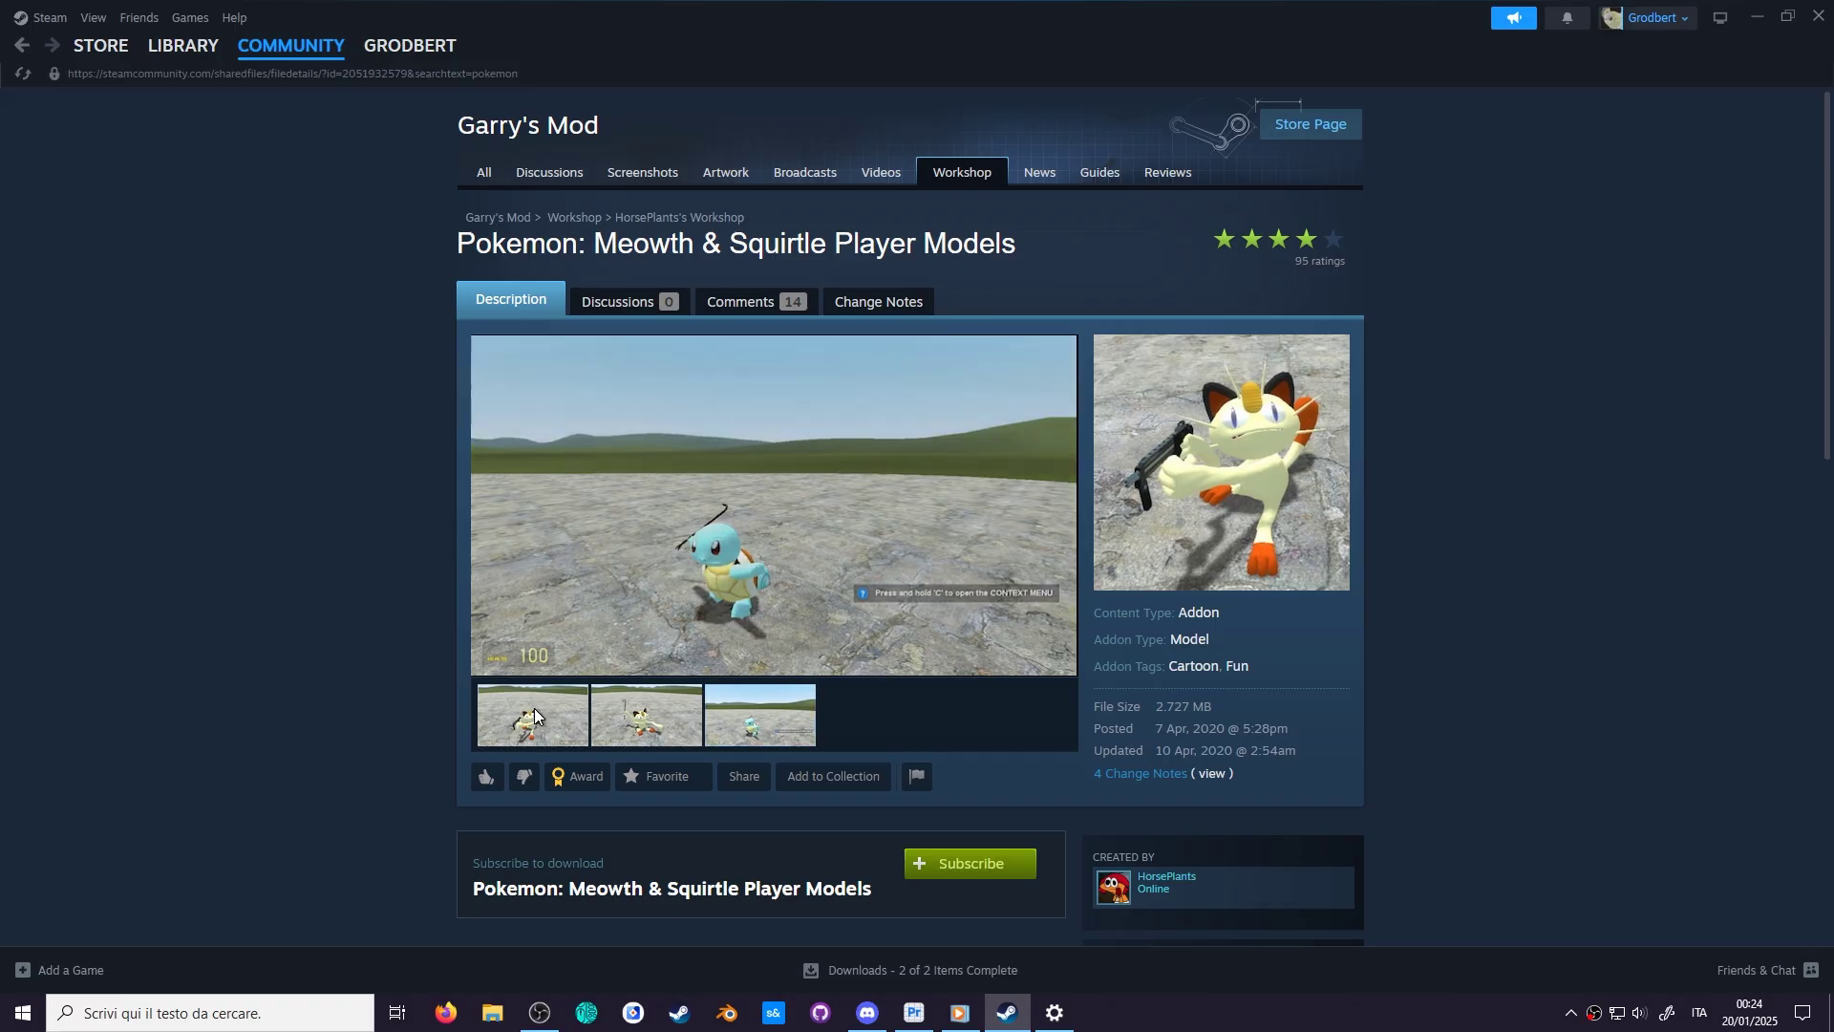
Browse the two workshop images and enlarge one to full view.
left_click(535, 712)
left_click(659, 714)
left_click(777, 655)
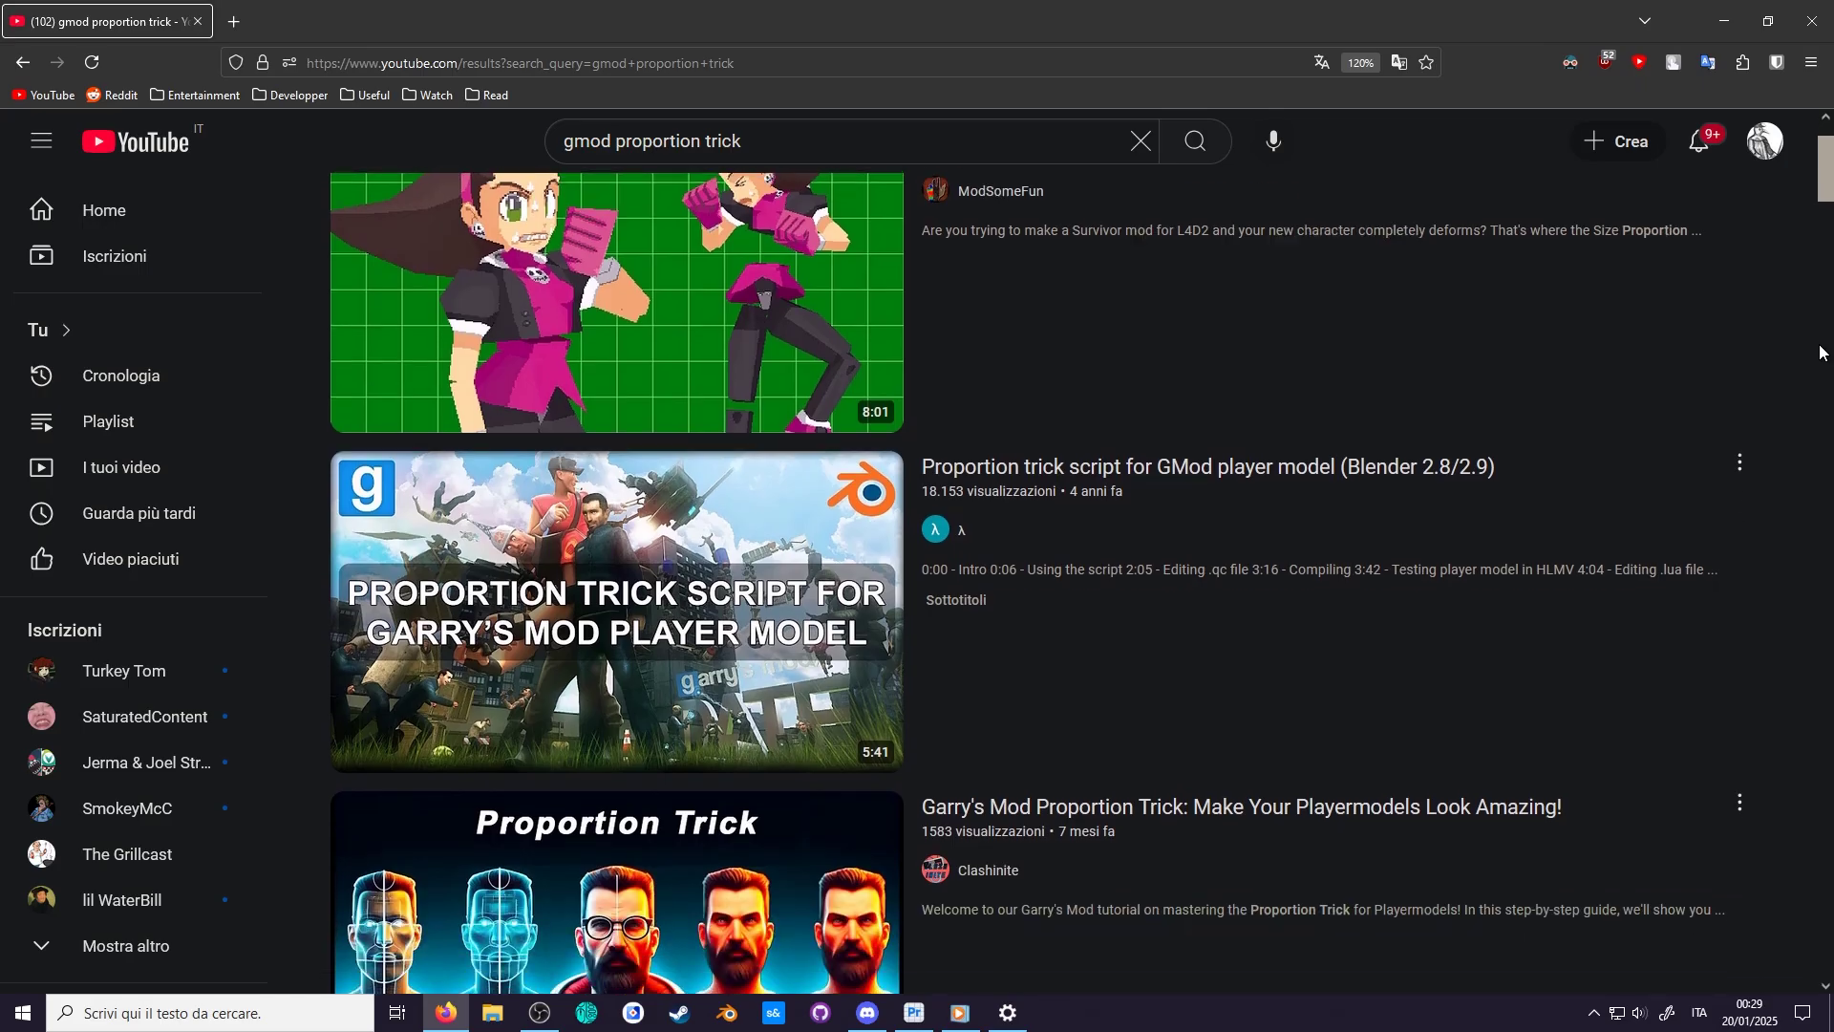
scroll(1820, 353, "down", 8)
scroll(1820, 353, "down", 2)
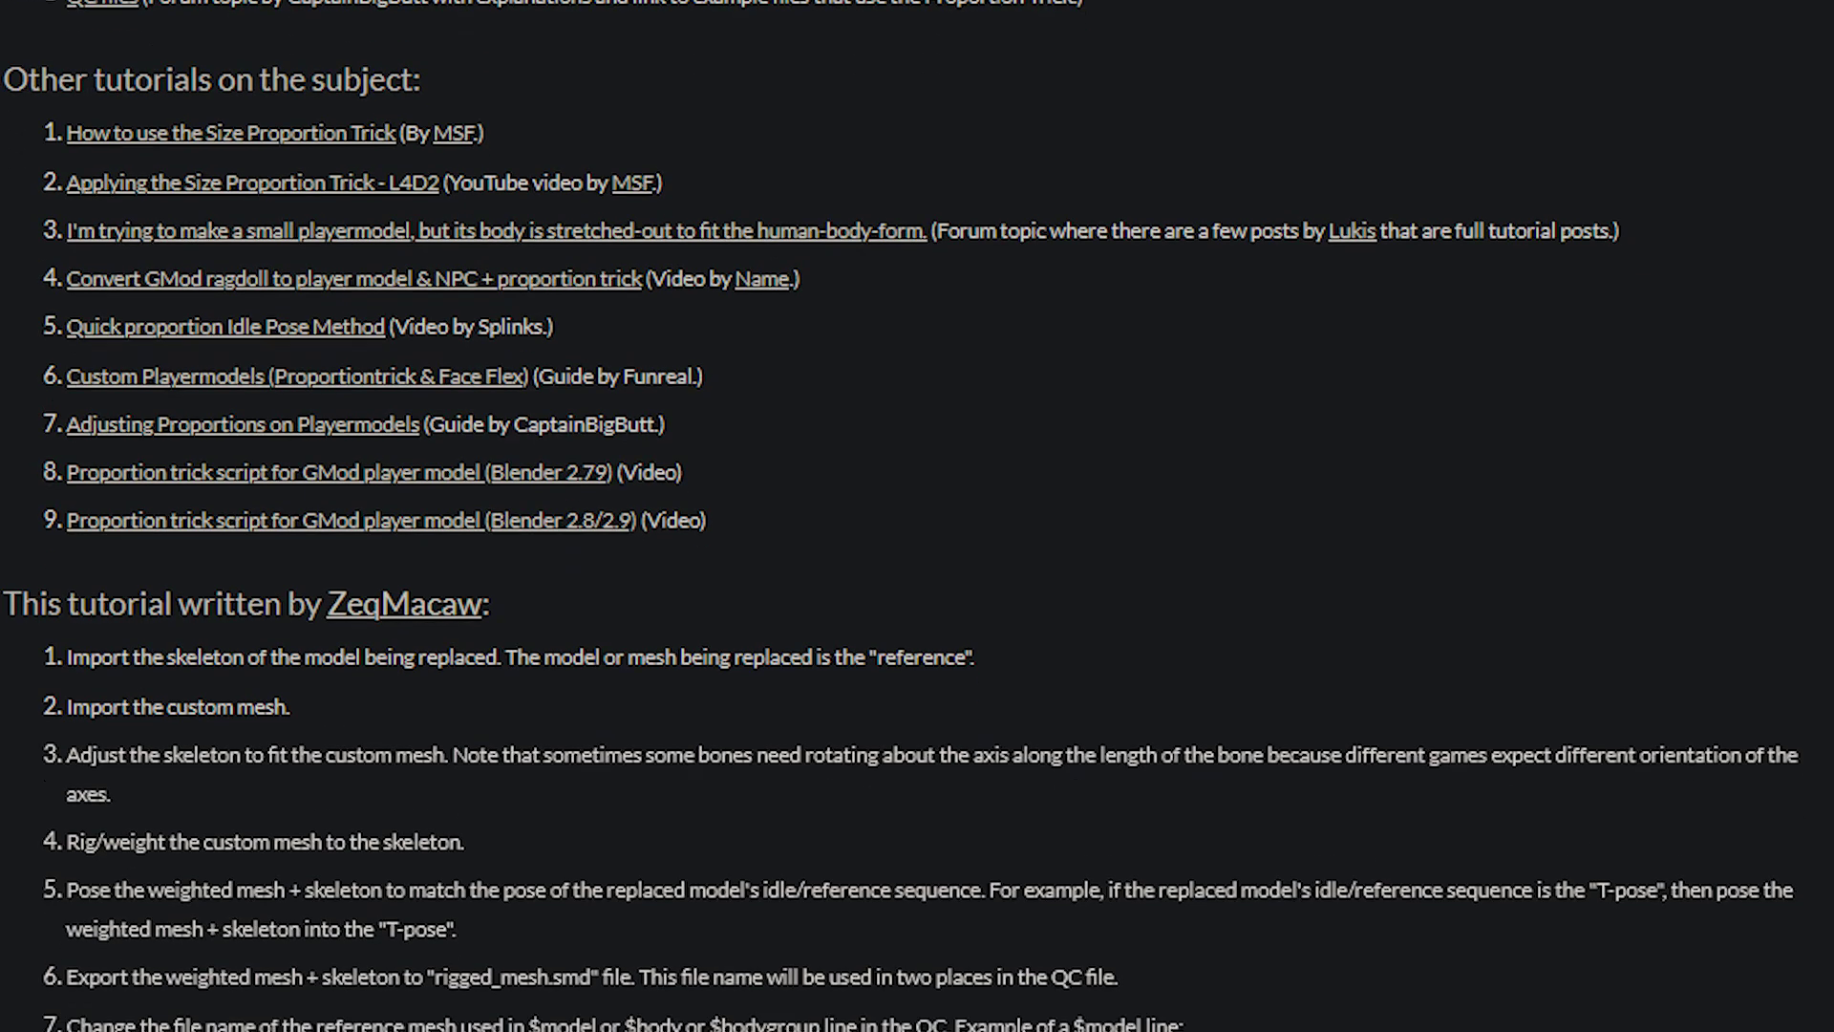
scroll(917, 515, "down", 5)
scroll(917, 516, "down", 6)
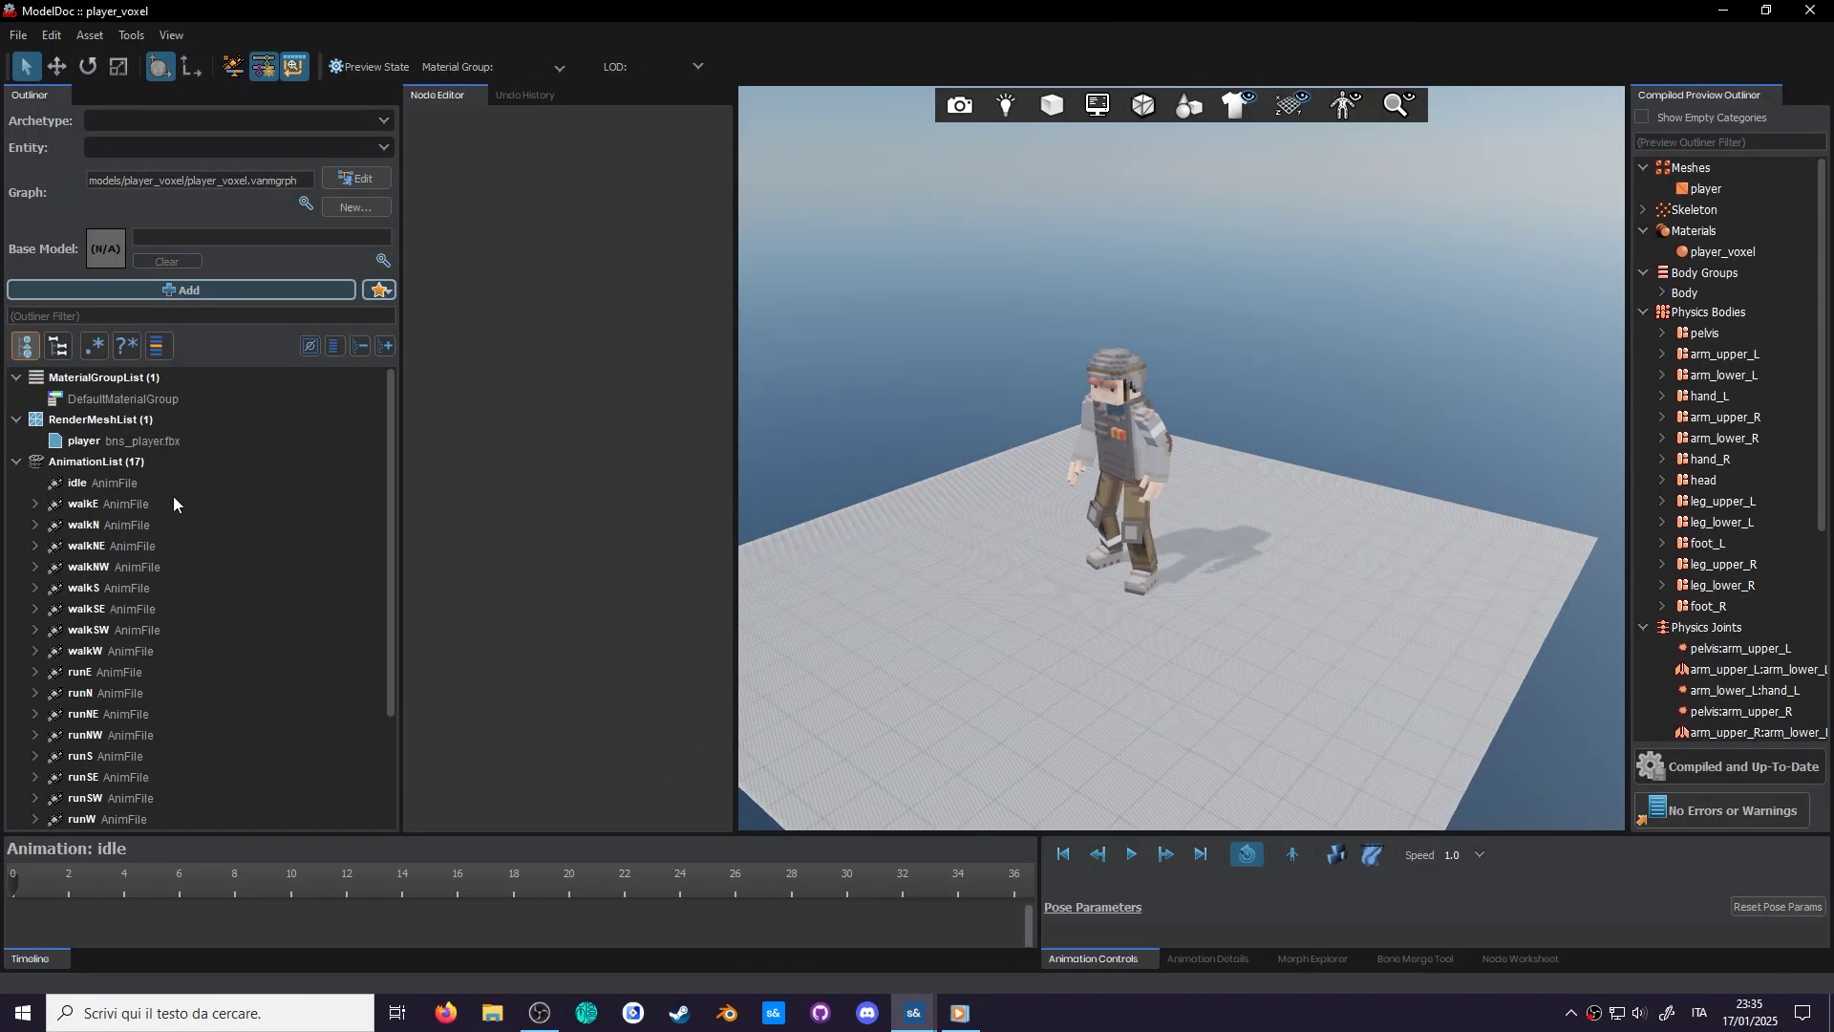
Group the animations walkE through walkW into a folder named walk.
scroll(167, 516, "down", 2)
scroll(191, 562, "up", 2)
left_click(84, 503)
left_click(119, 651, "shift")
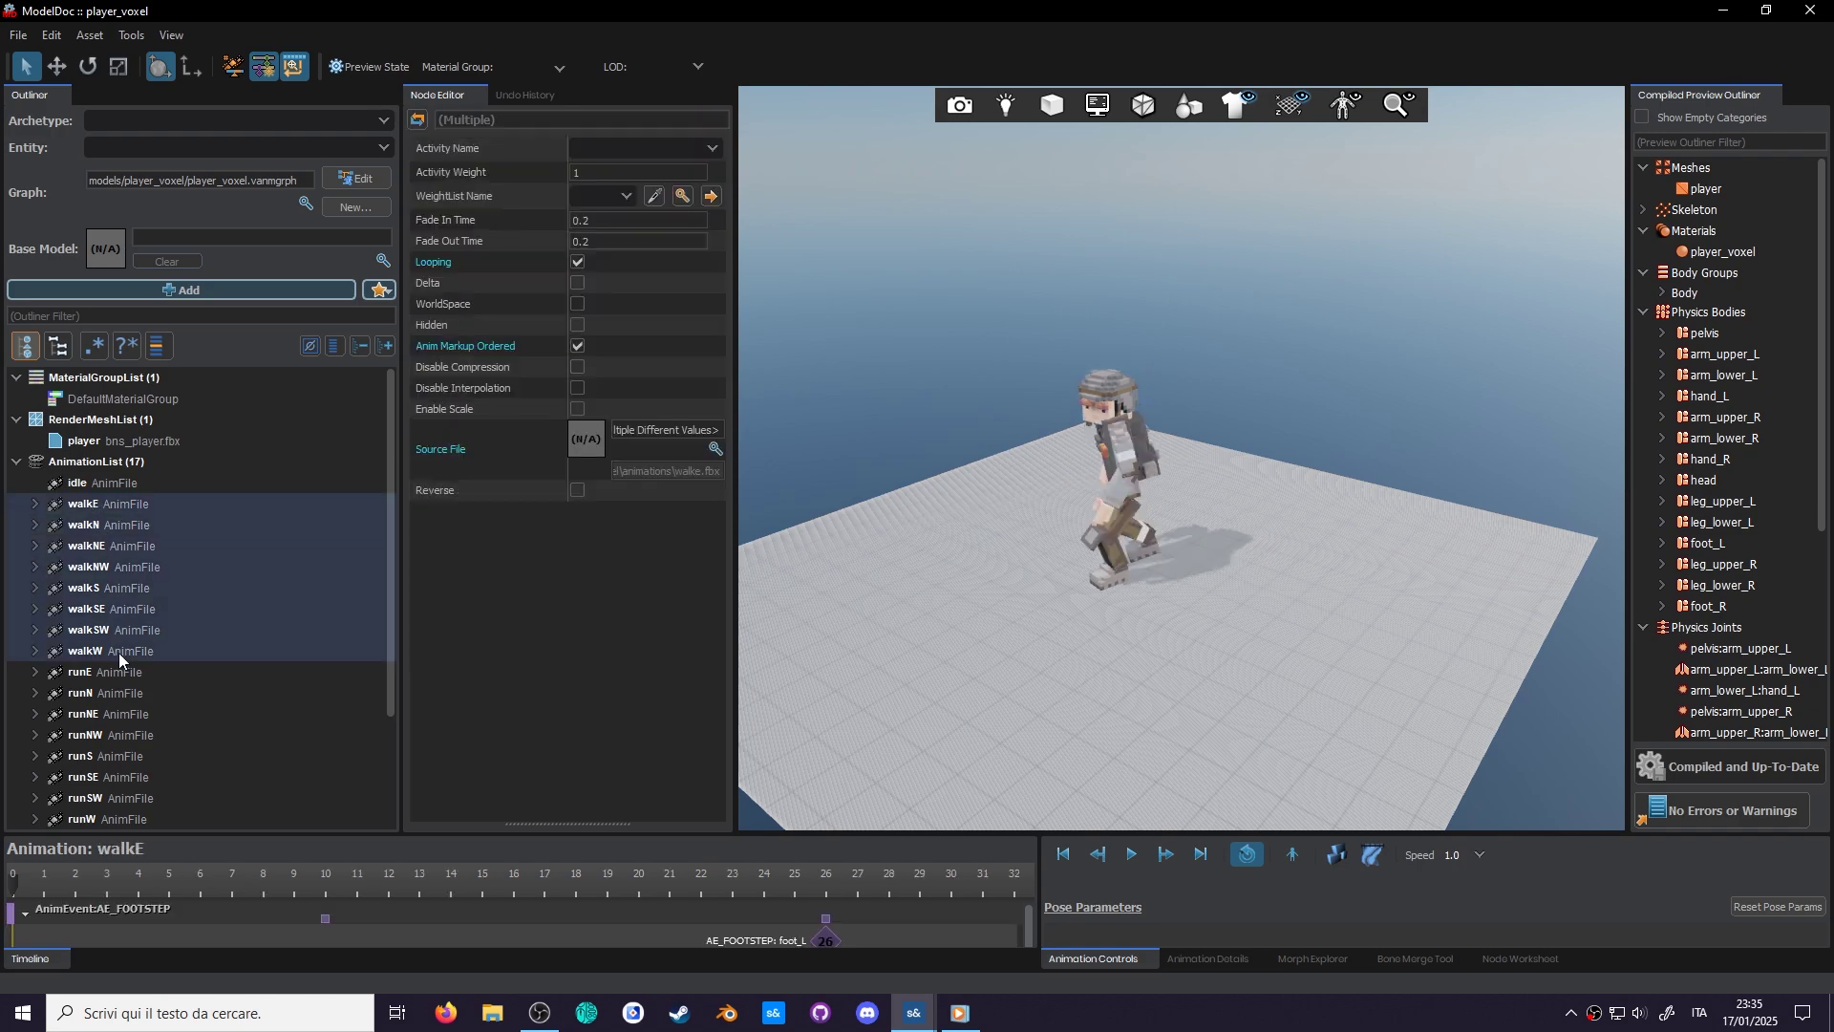
right_click(197, 502)
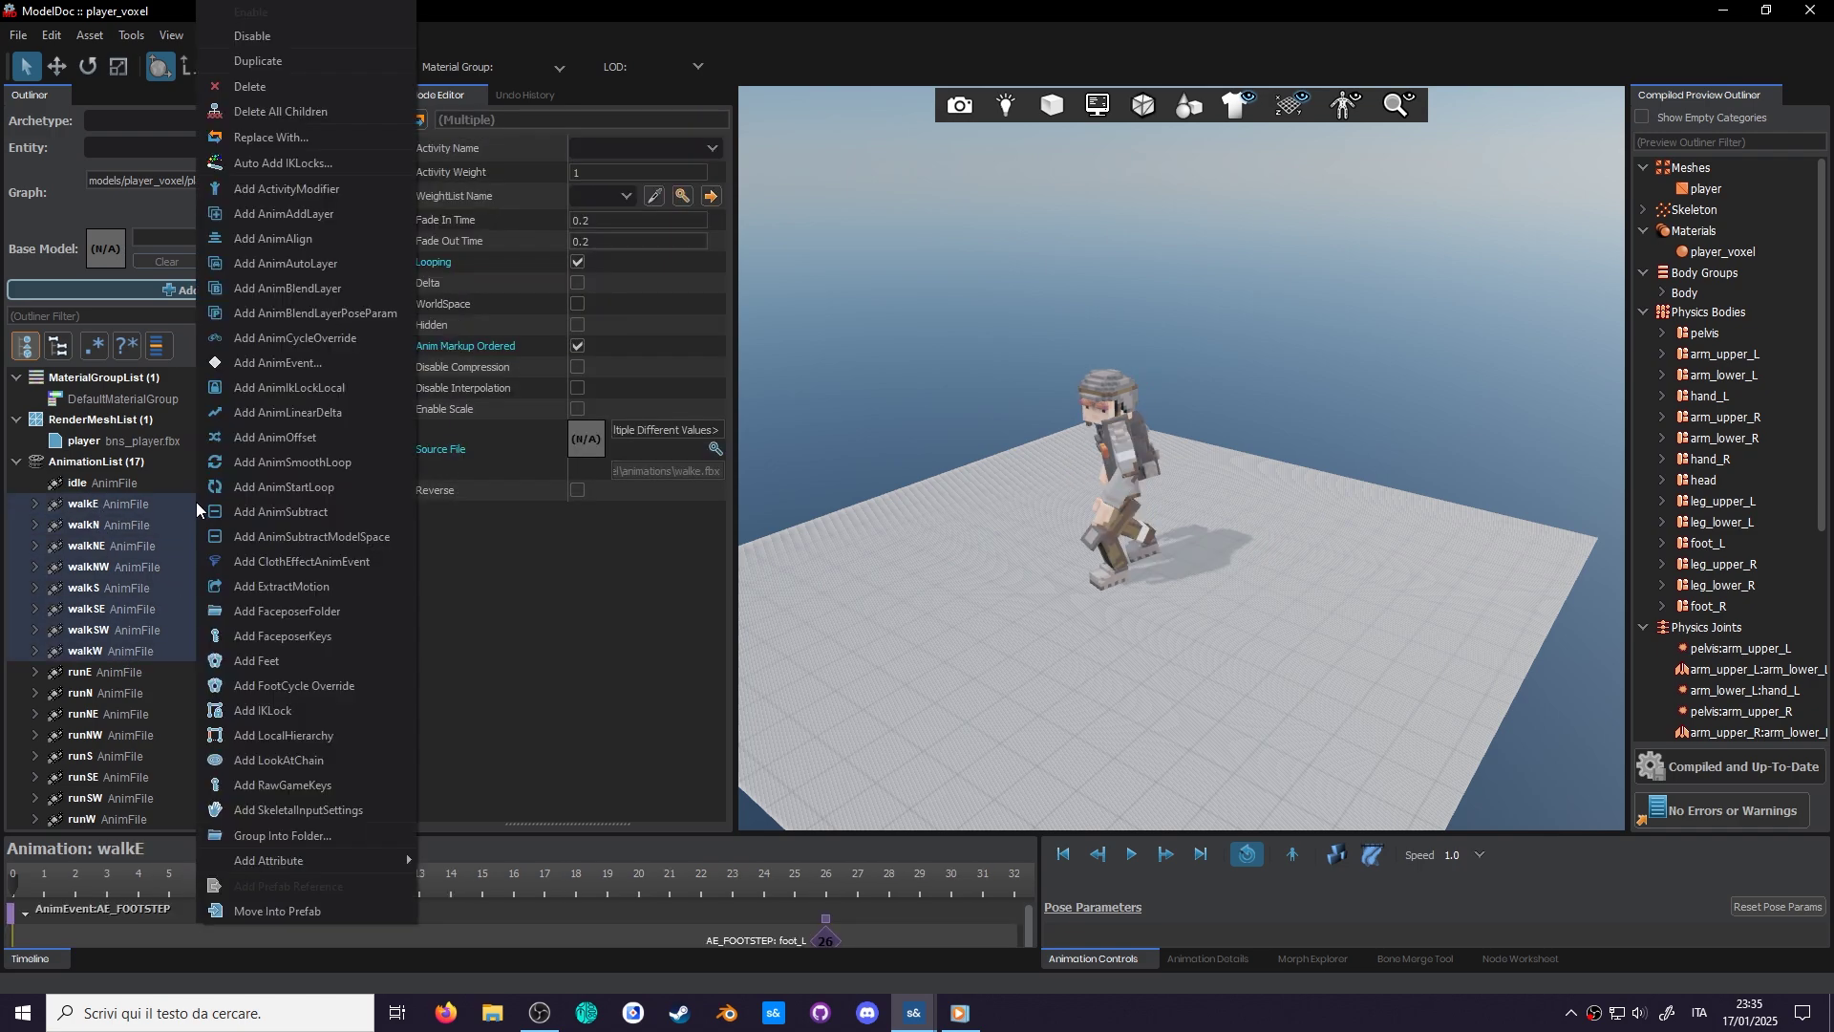
left_click(282, 830)
type("walk")
key("Return")
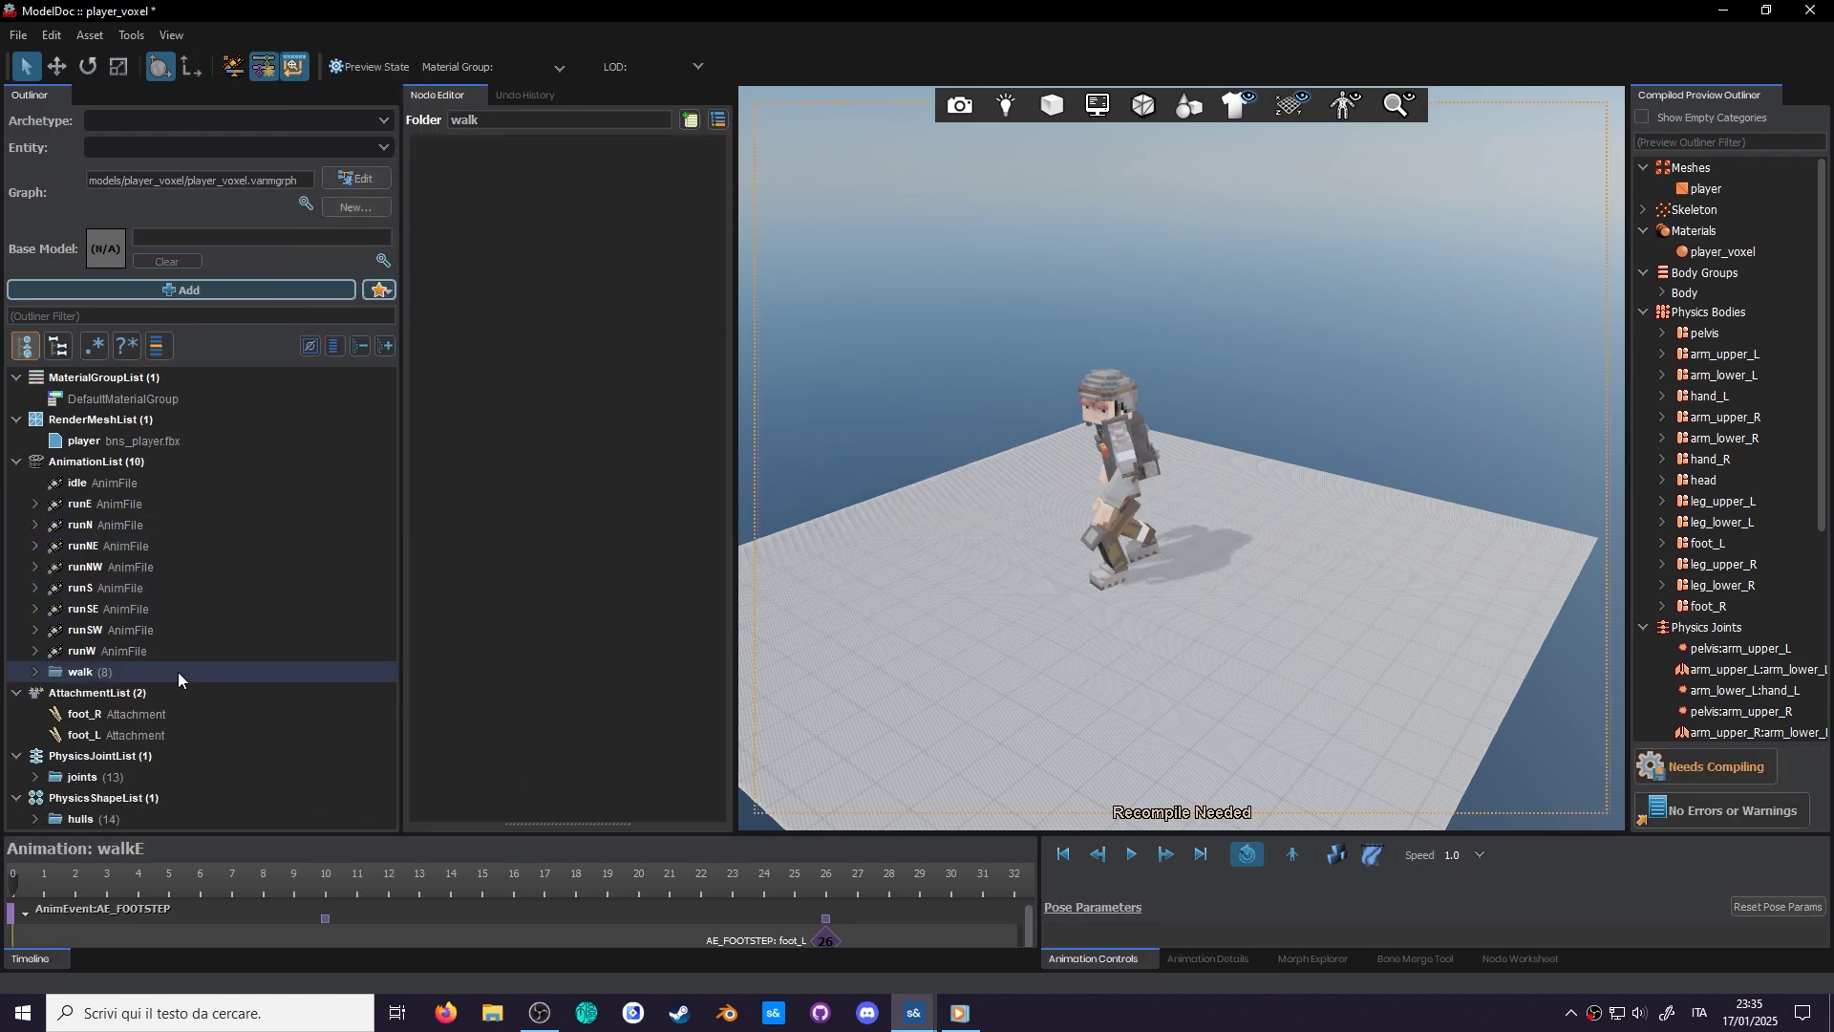
Group the animations runE through runW into a folder named run.
left_click(143, 654)
left_click(95, 504, "shift")
right_click(95, 504)
left_click(182, 835)
type("run")
key("Return")
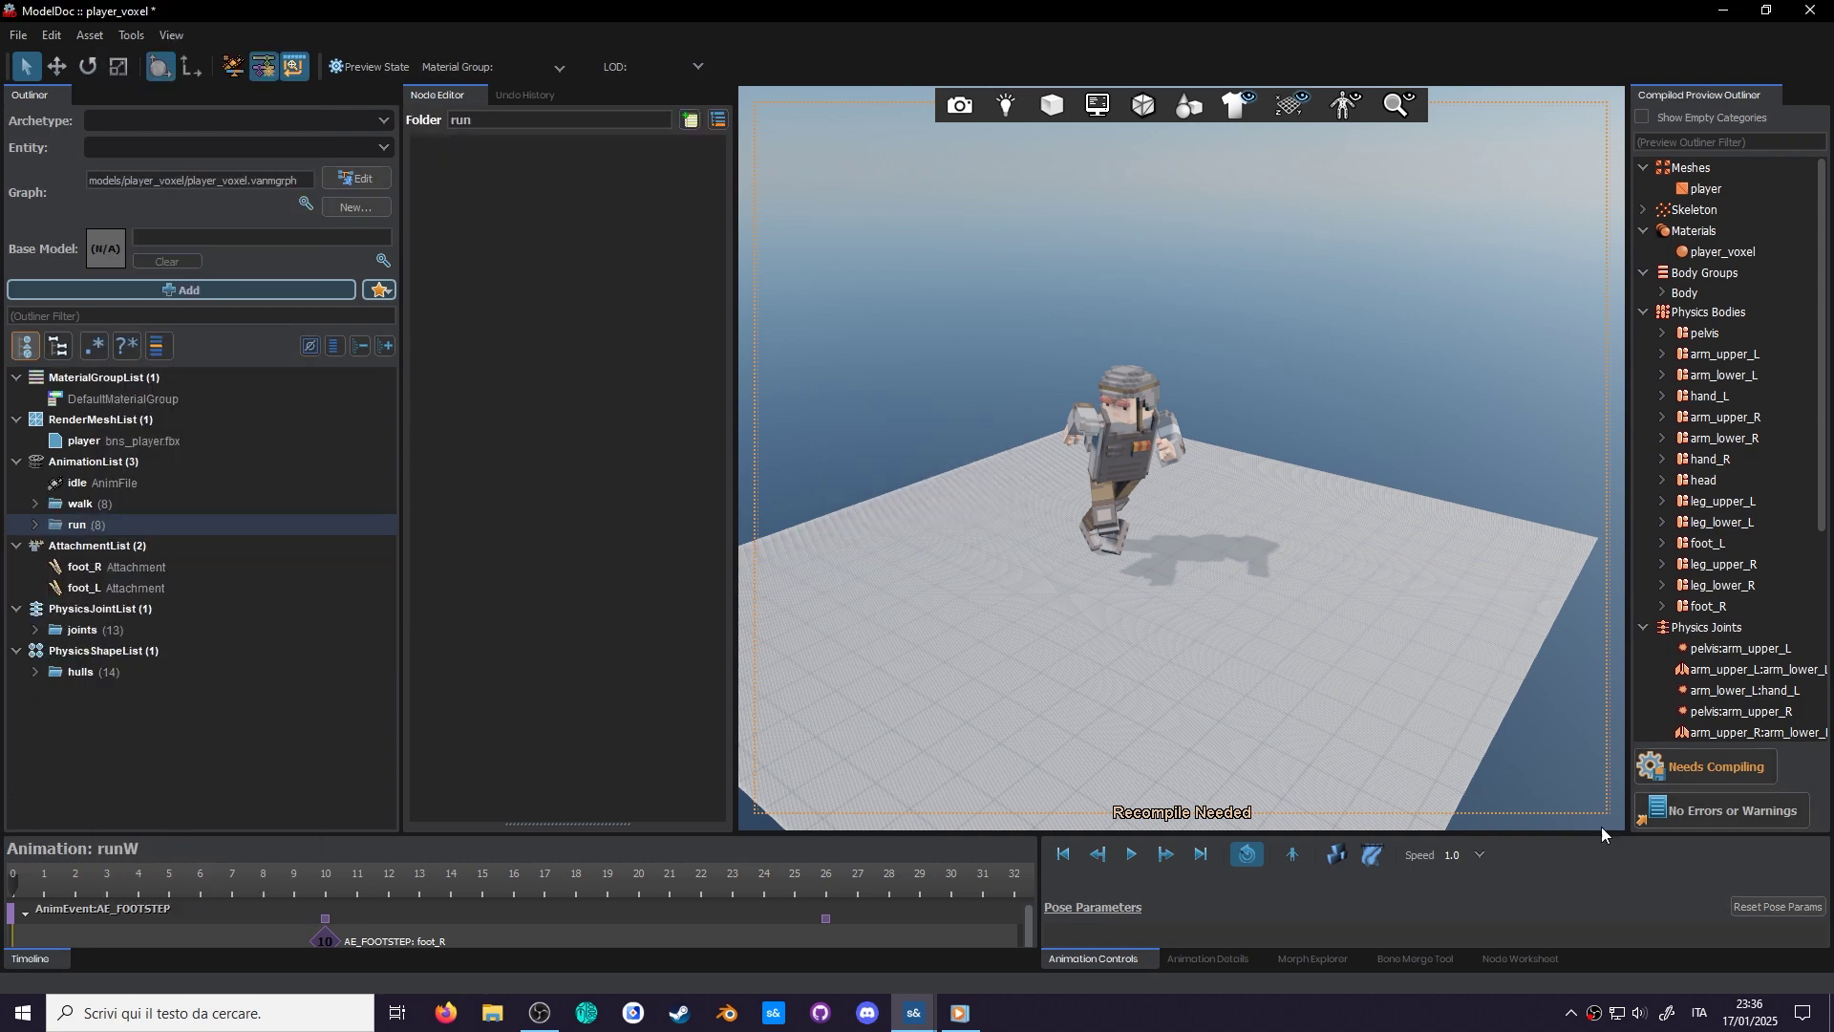
left_click(380, 289)
Add the crouch.fbx animation file to the model.
left_click(415, 338)
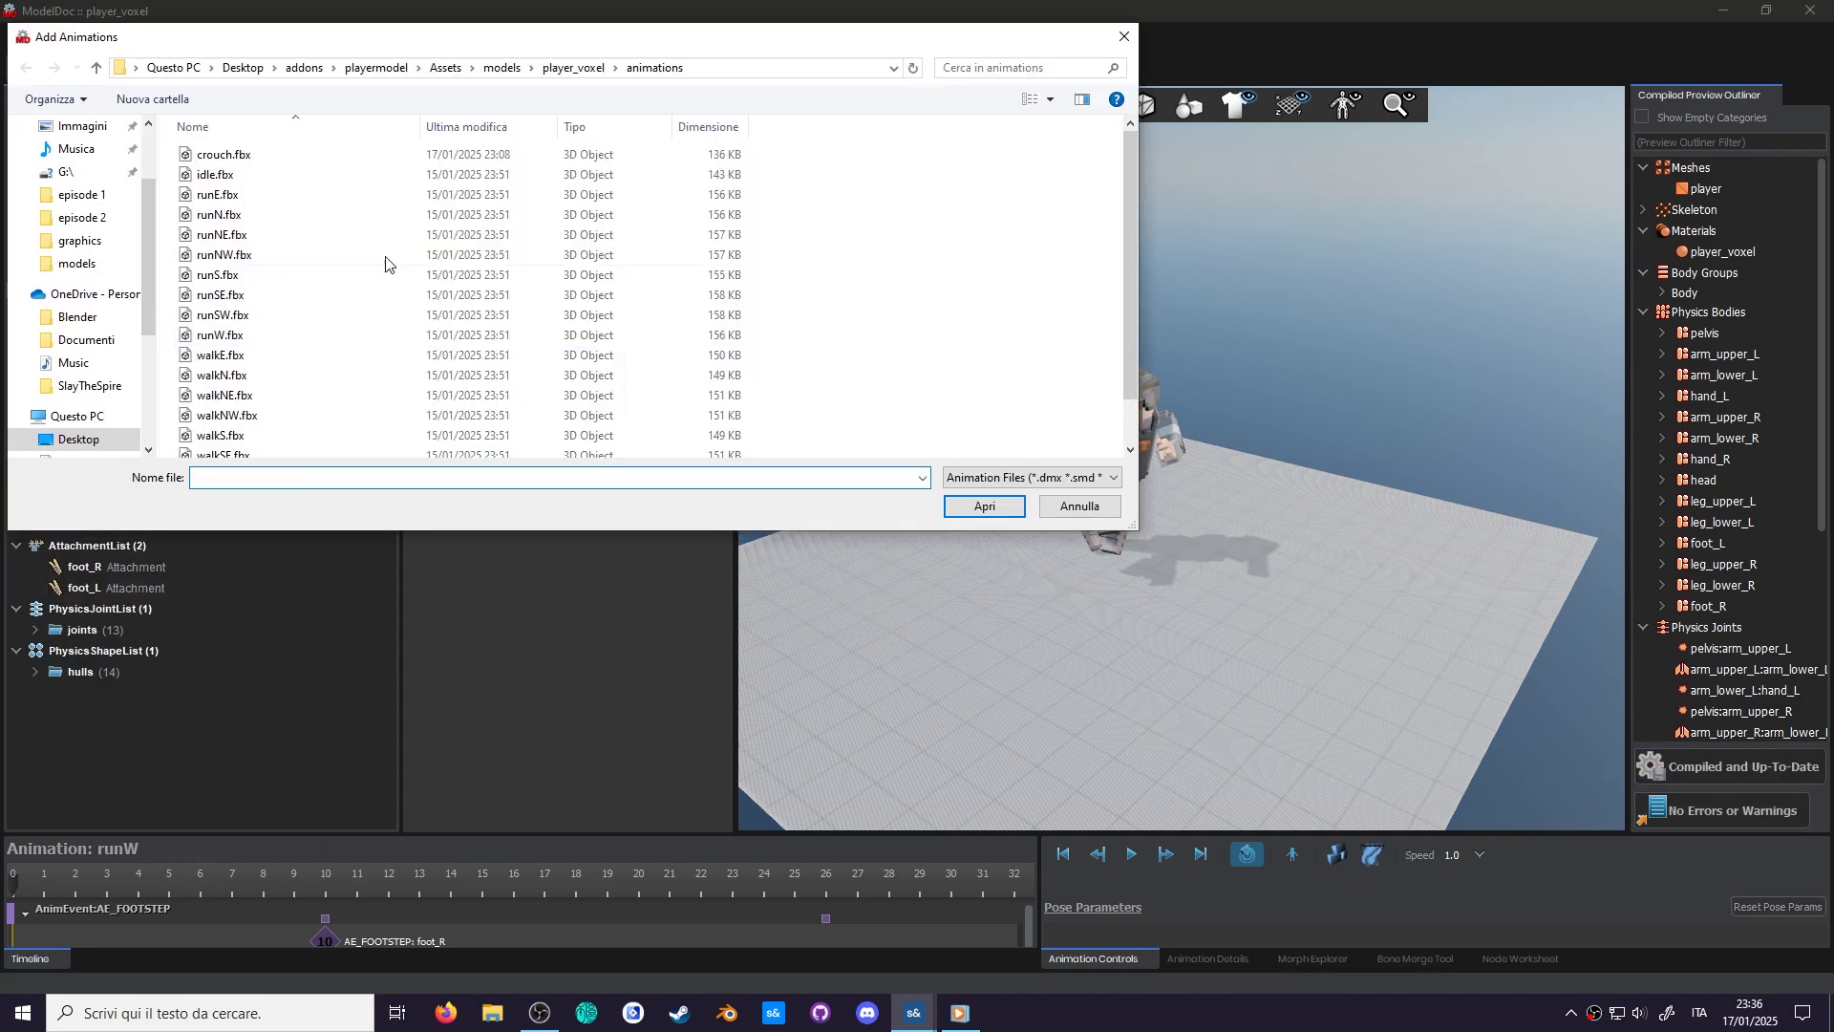
left_click(224, 154)
left_click(955, 507)
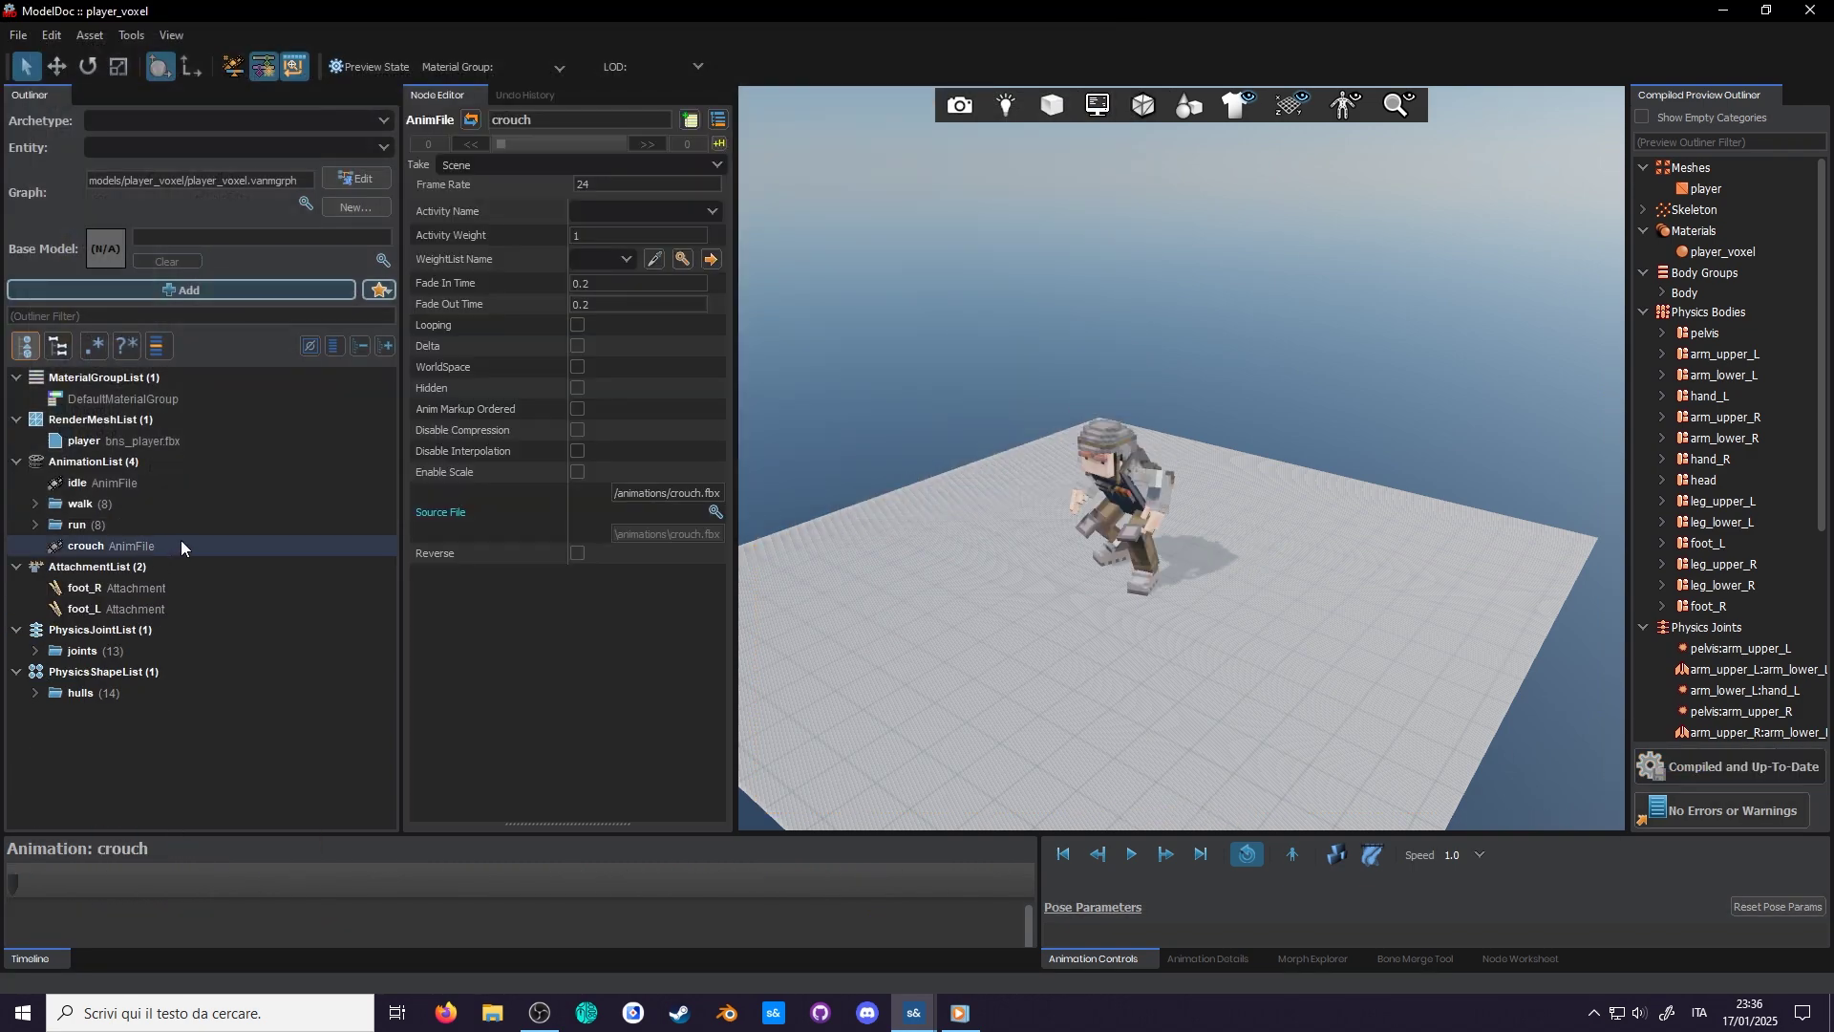
Give crouch an AnimSubtract modifier, compile the model, and hide the preview floor.
right_click(182, 547)
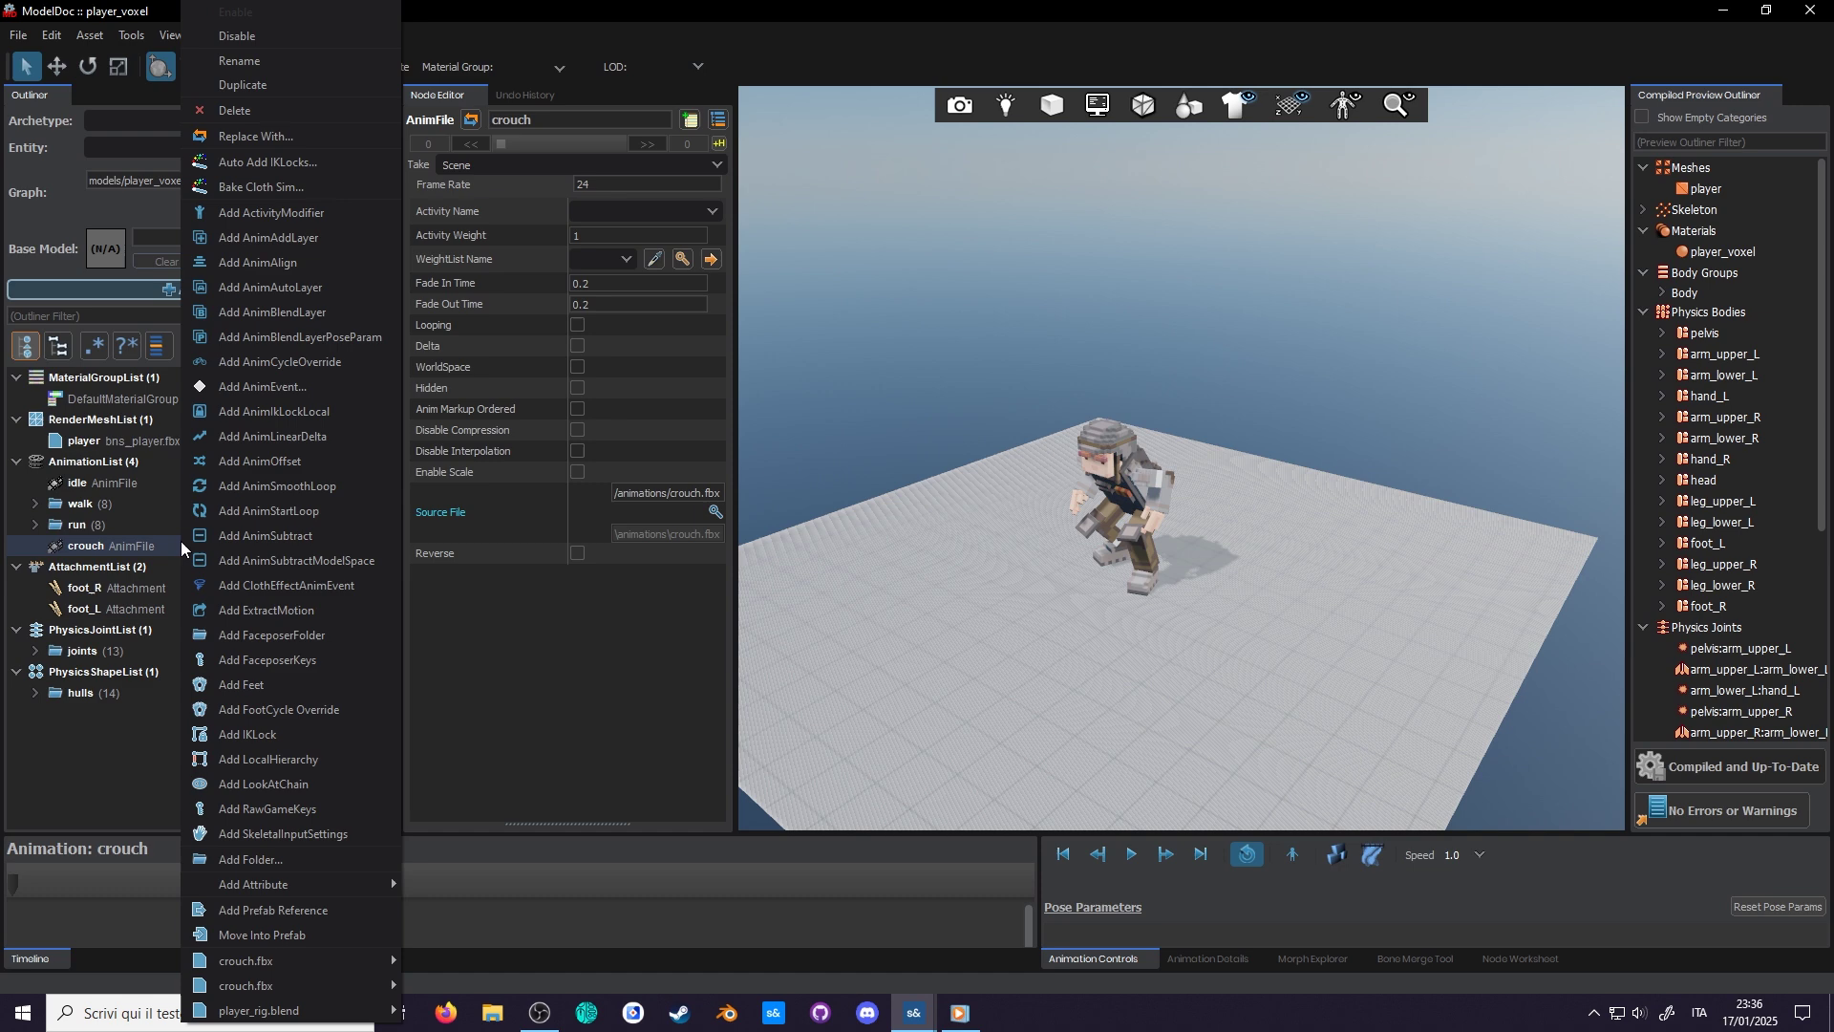
left_click(311, 538)
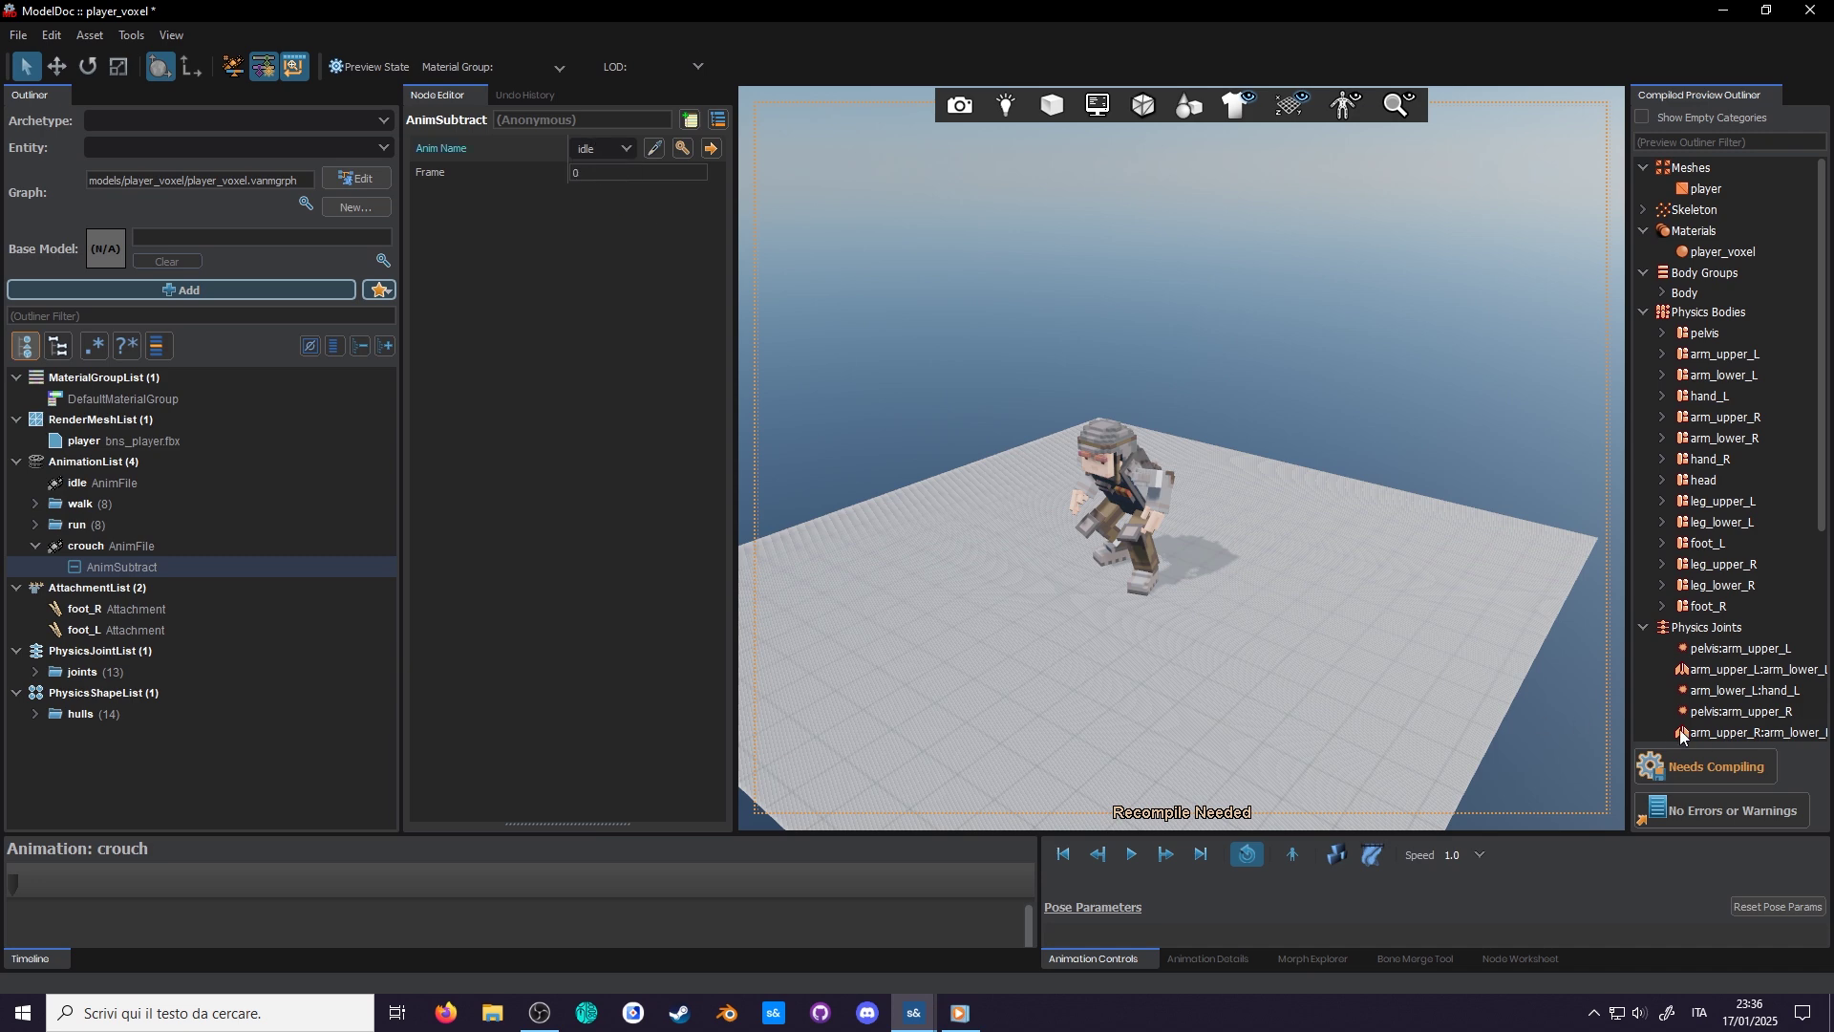
left_click(1717, 765)
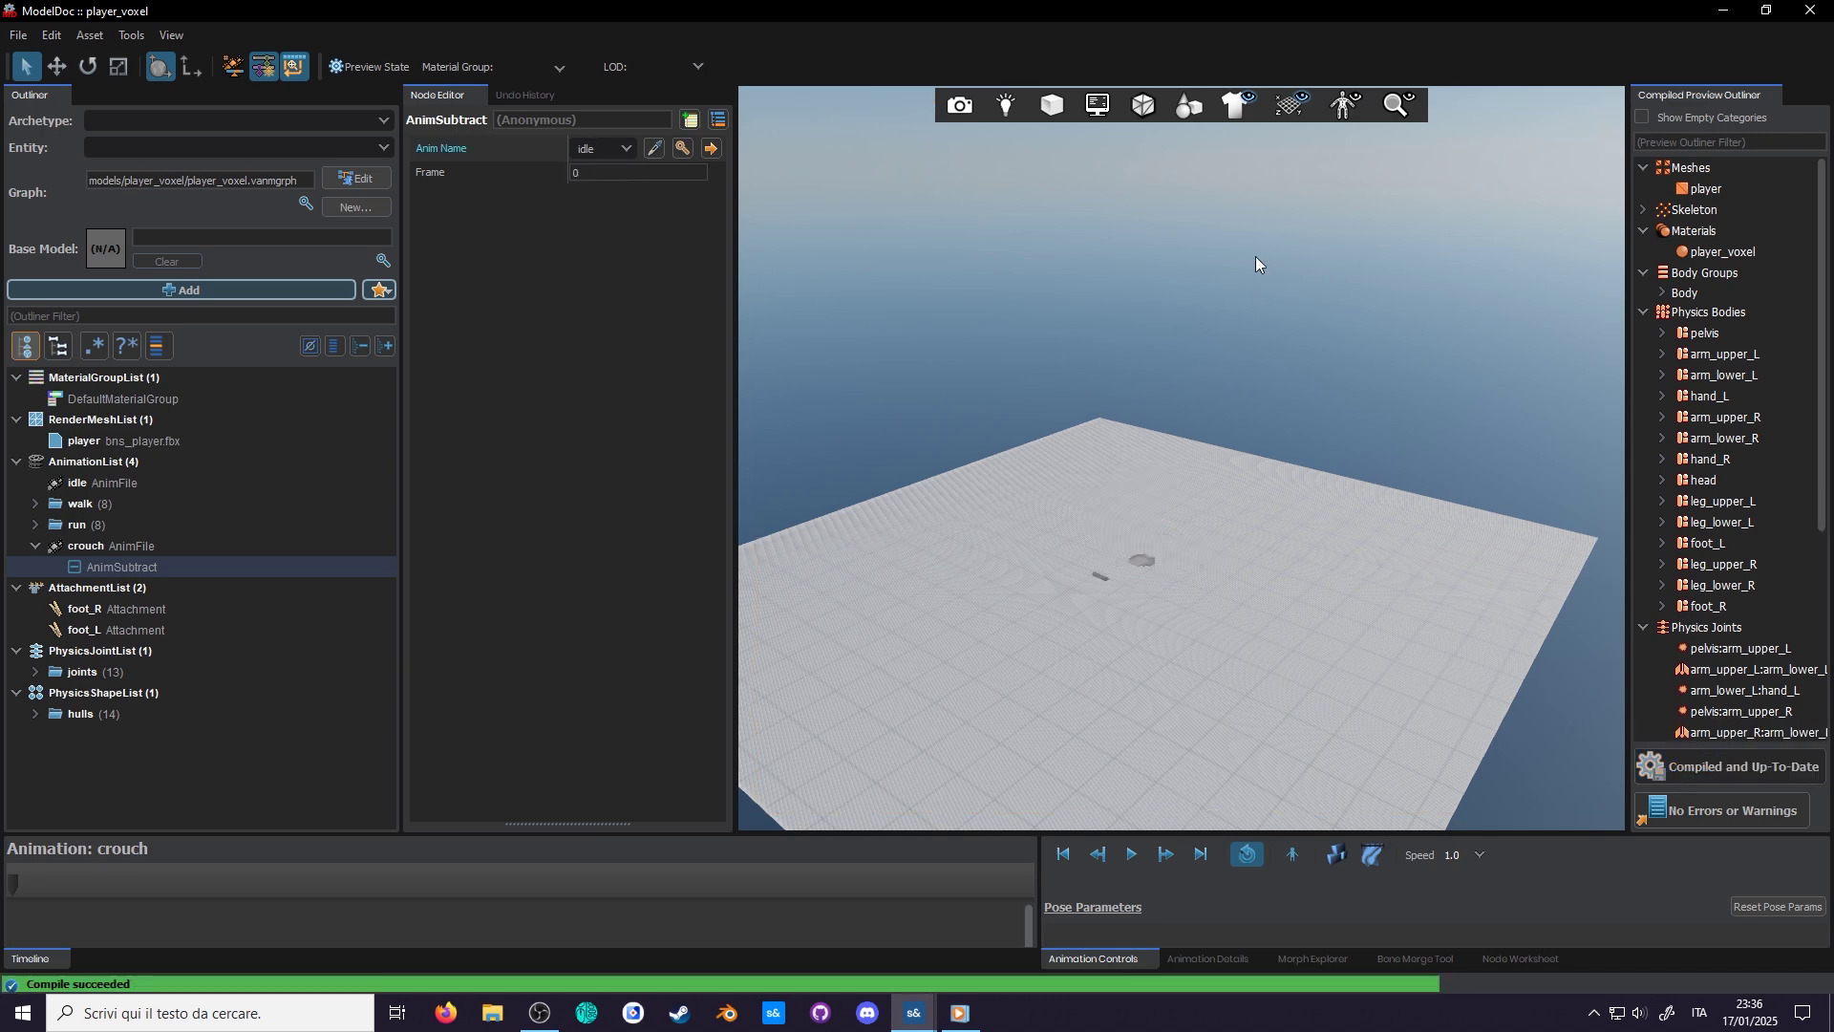
left_click(1289, 103)
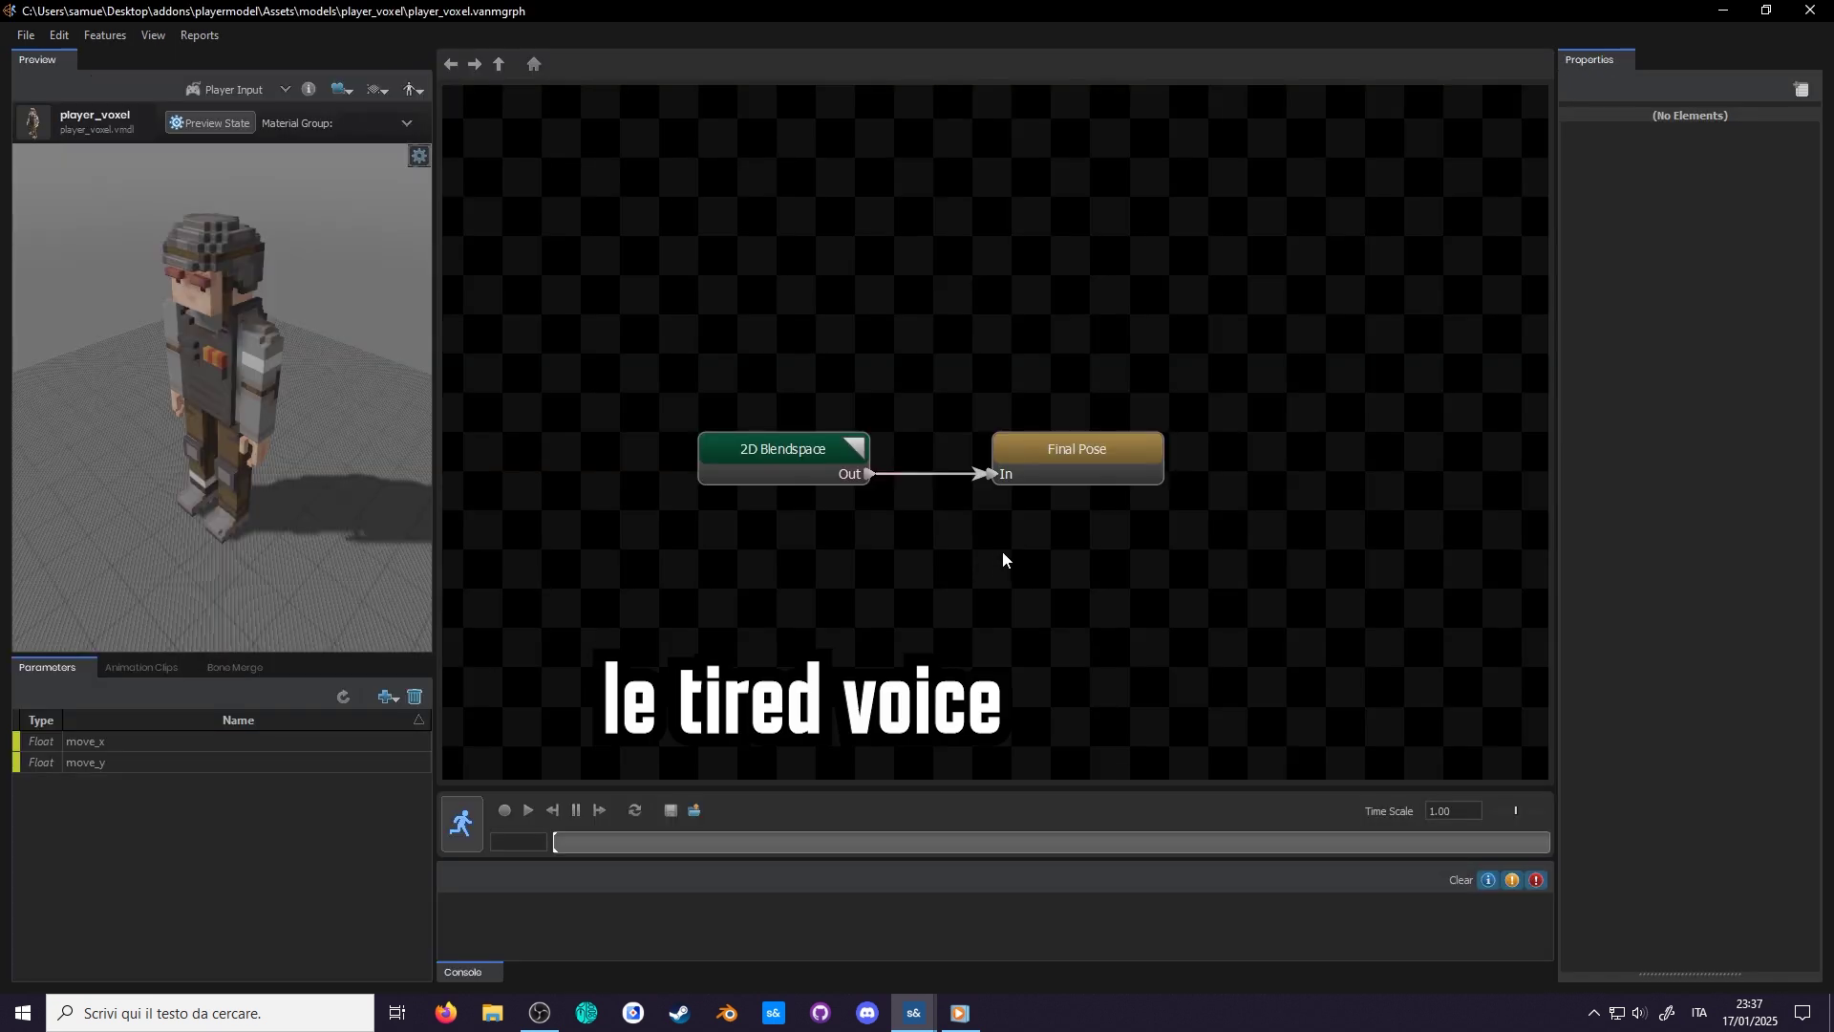
Add a Single Frame node below the 2D Blendspace using the crouch sequence.
scroll(1003, 535, "down", 2)
right_click(1024, 493)
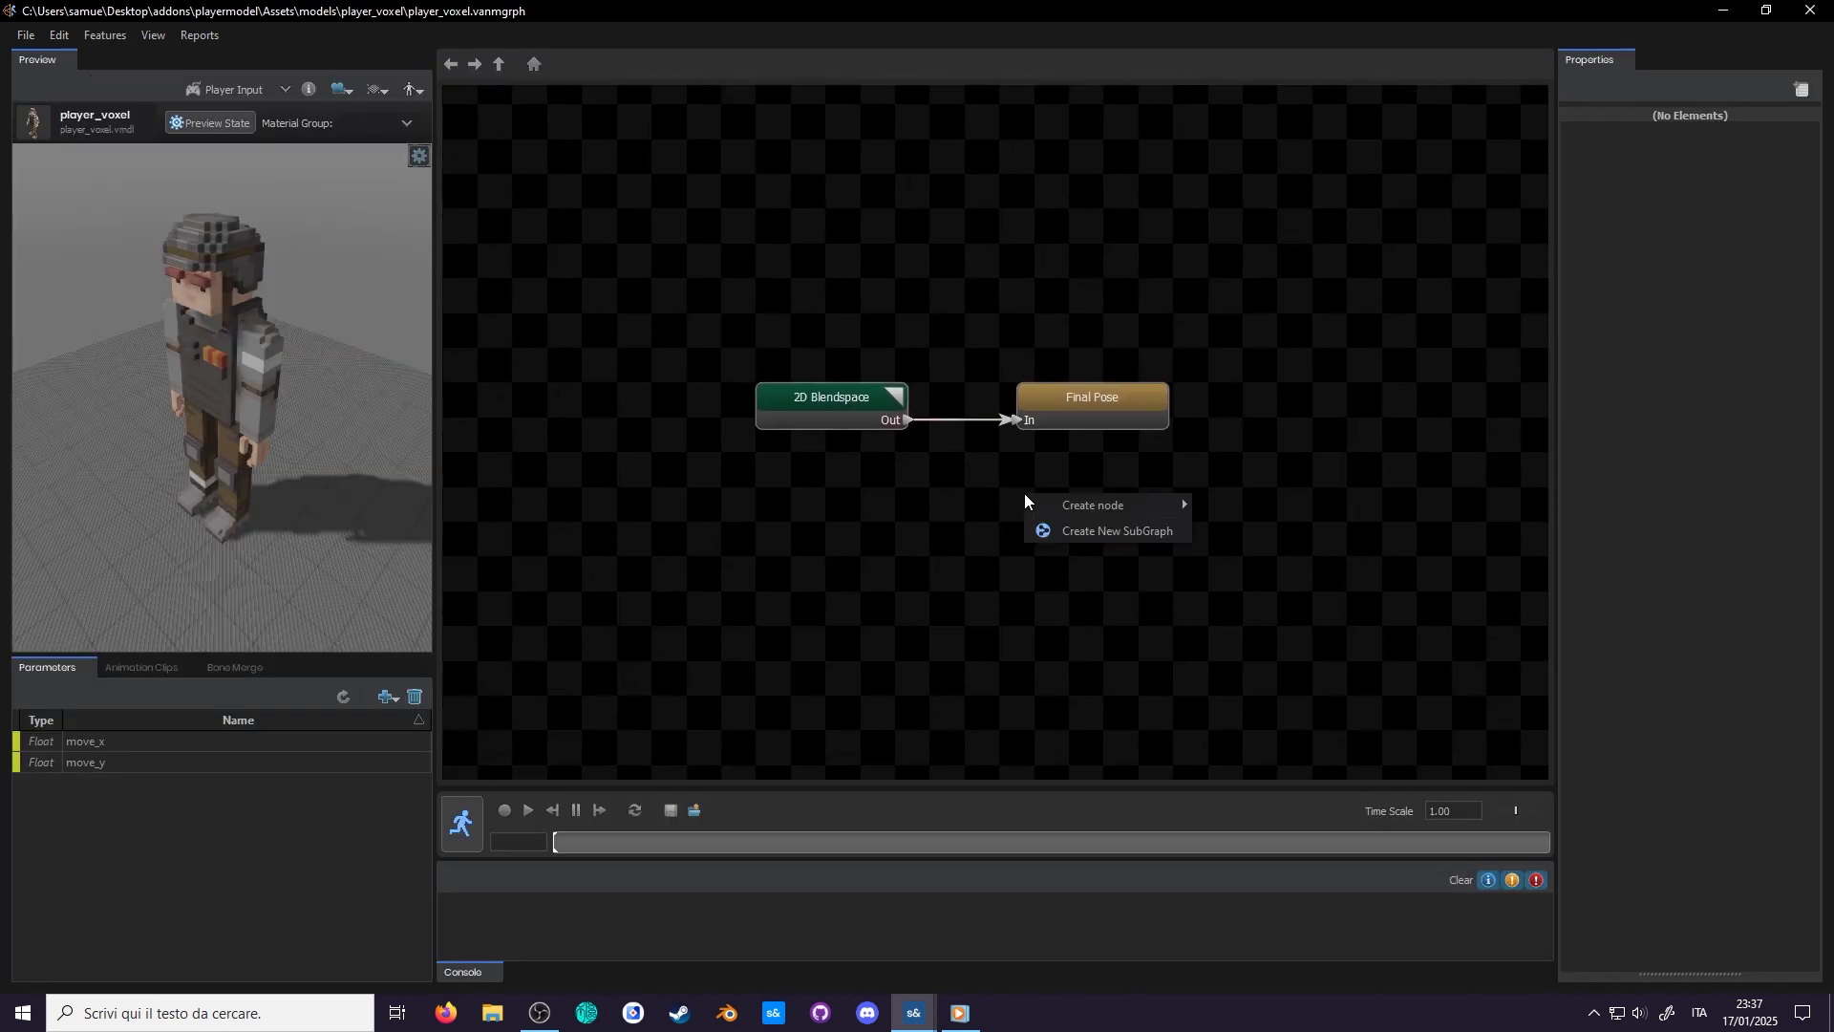
mouse_move(1093, 506)
mouse_move(1255, 535)
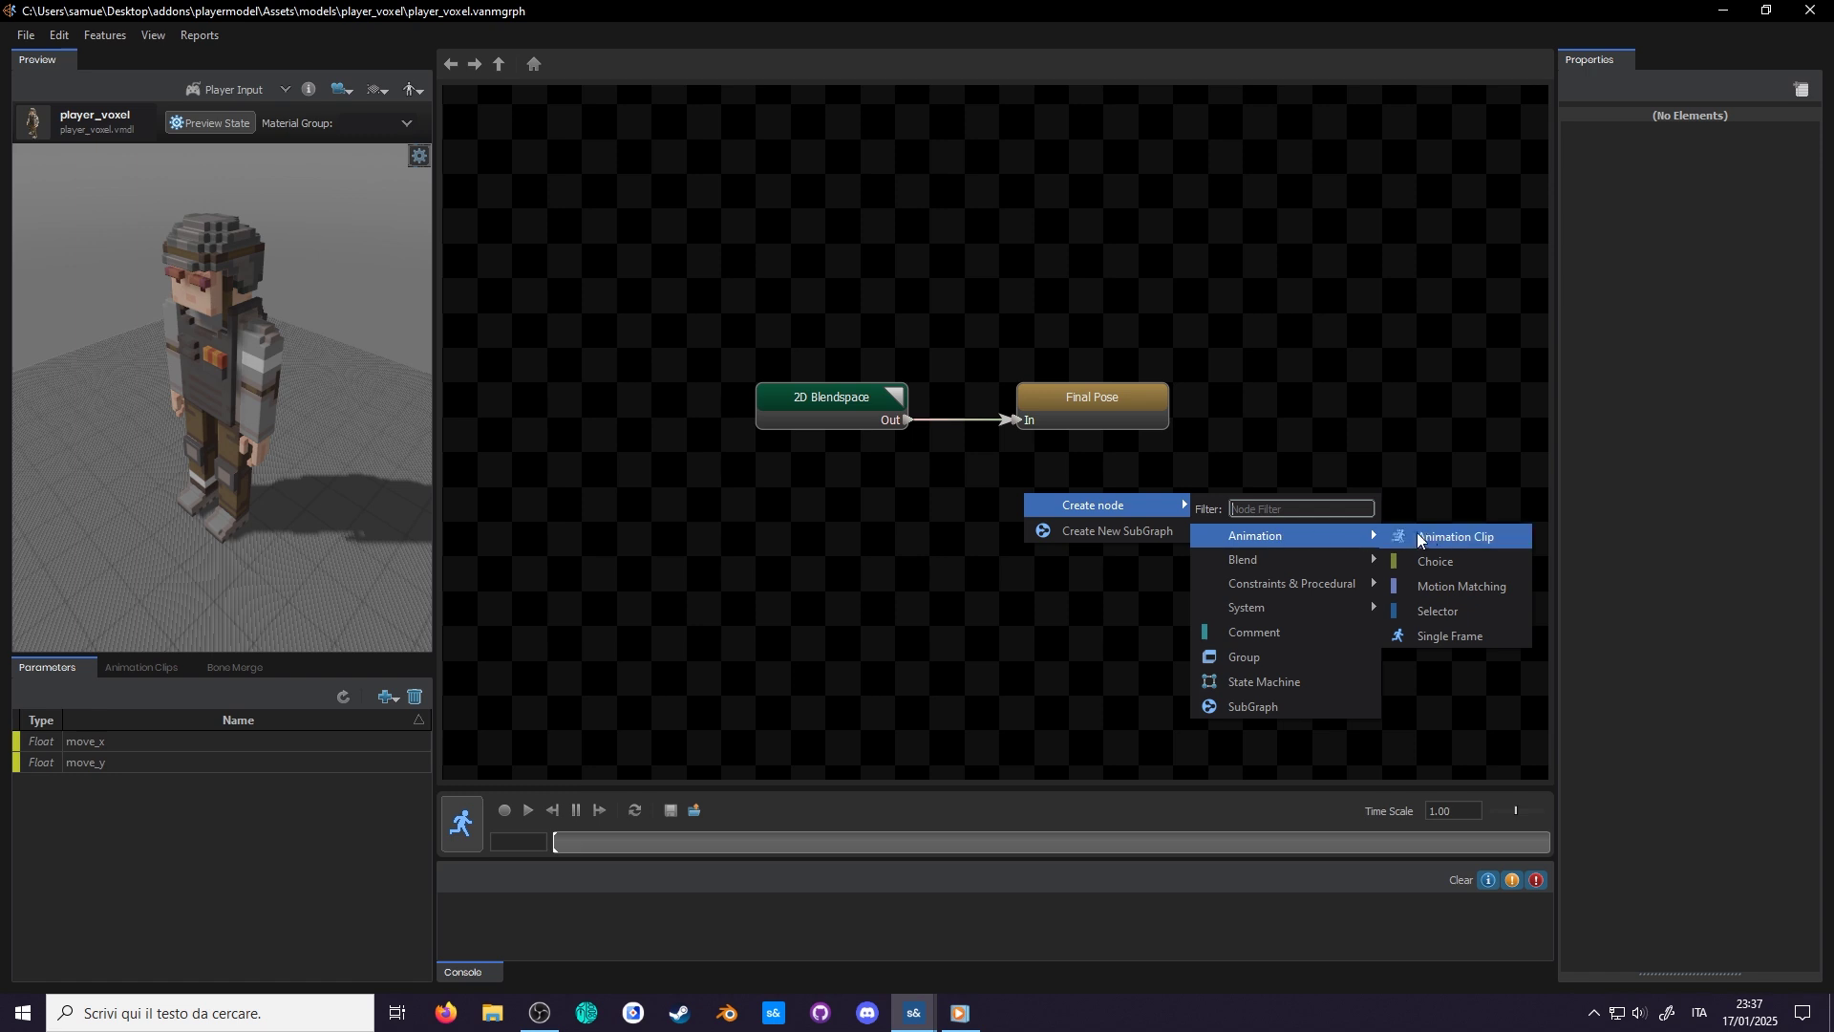
left_click(1474, 635)
left_click_drag(1069, 535, 801, 565)
left_click(1794, 168)
left_click(1784, 180)
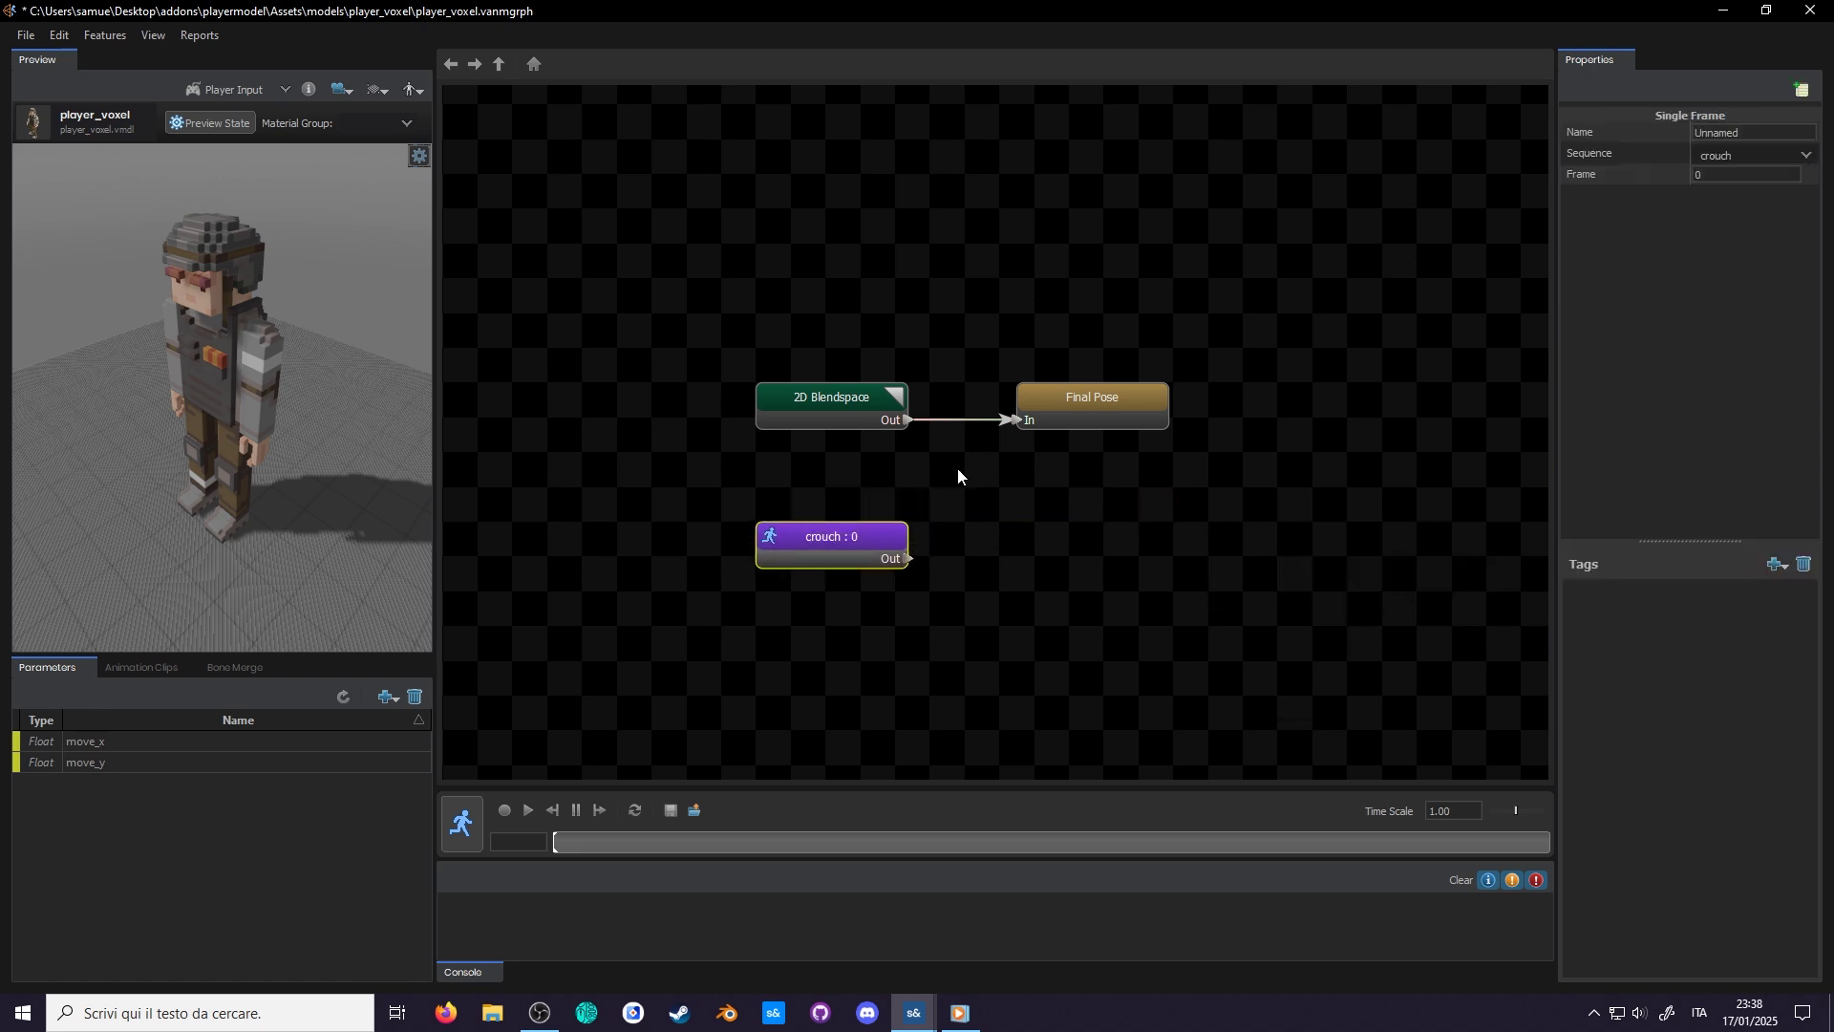
Add an Add node: Blendspace into Base, crouch into Additive, output to Final Pose.
right_click(1061, 480)
mouse_move(1146, 490)
mouse_move(1317, 545)
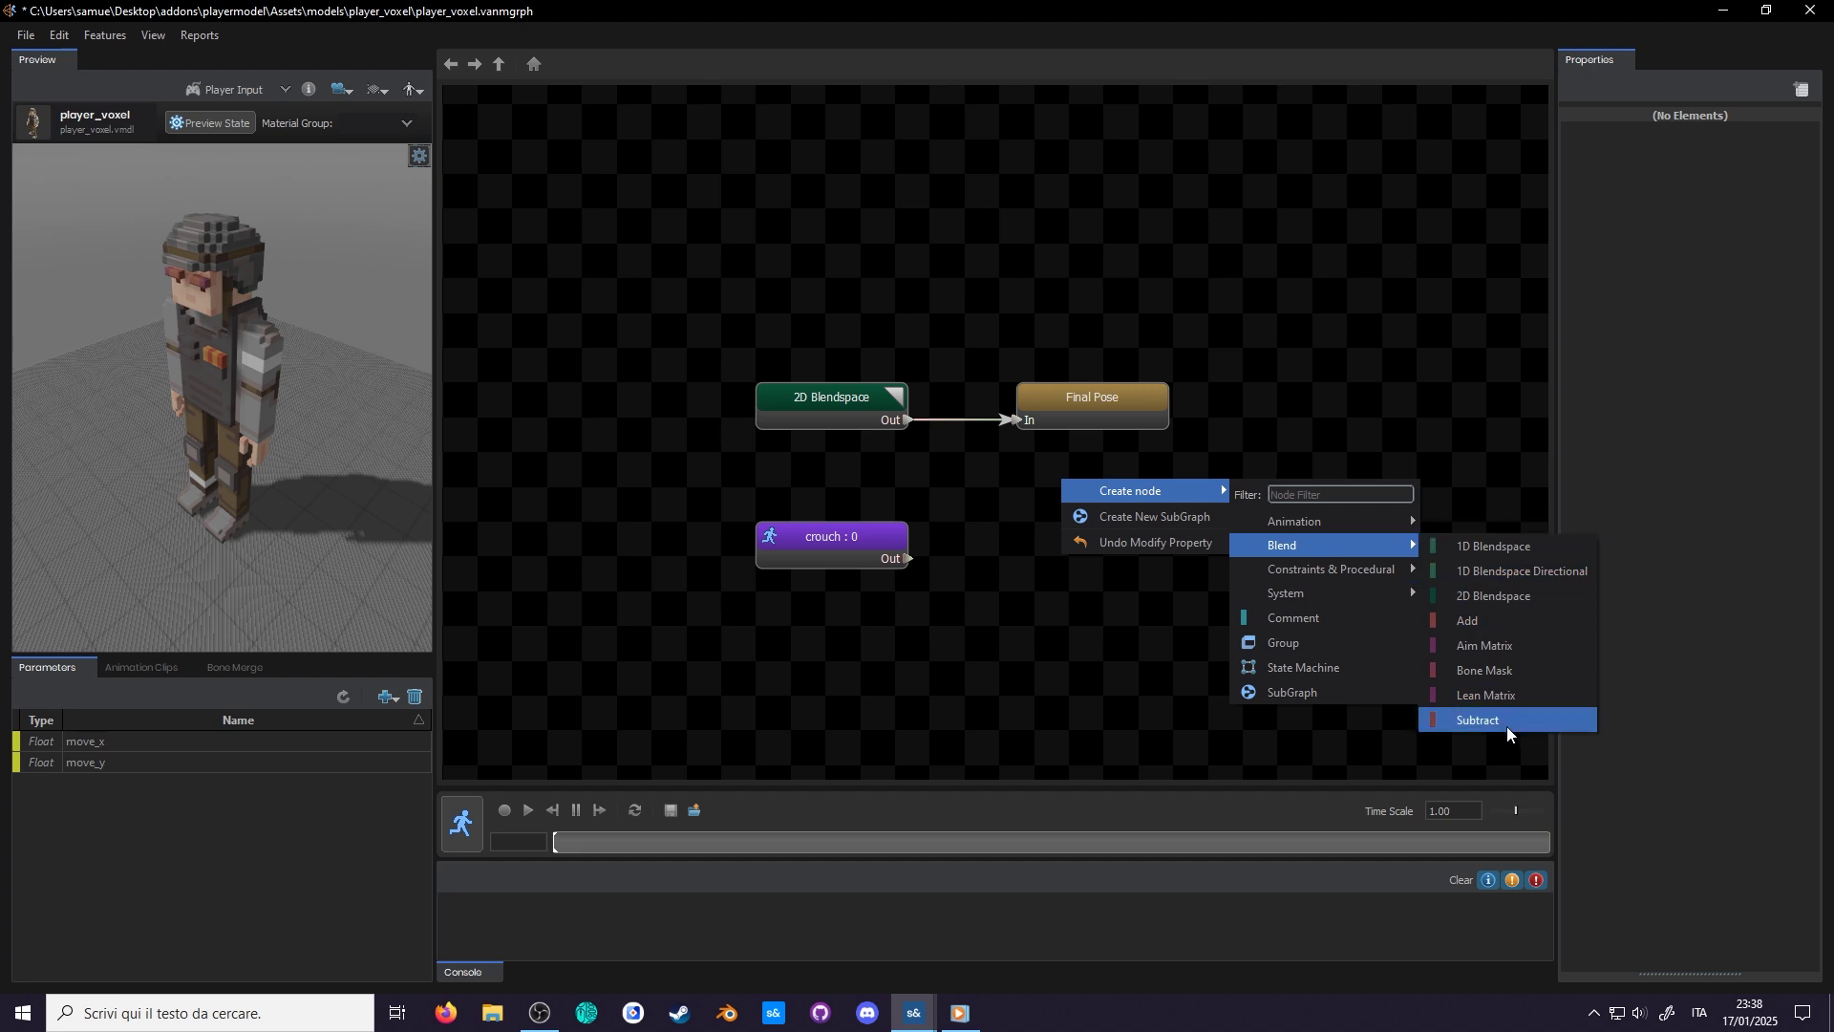
left_click(1486, 621)
left_click_drag(1098, 525, 1015, 513)
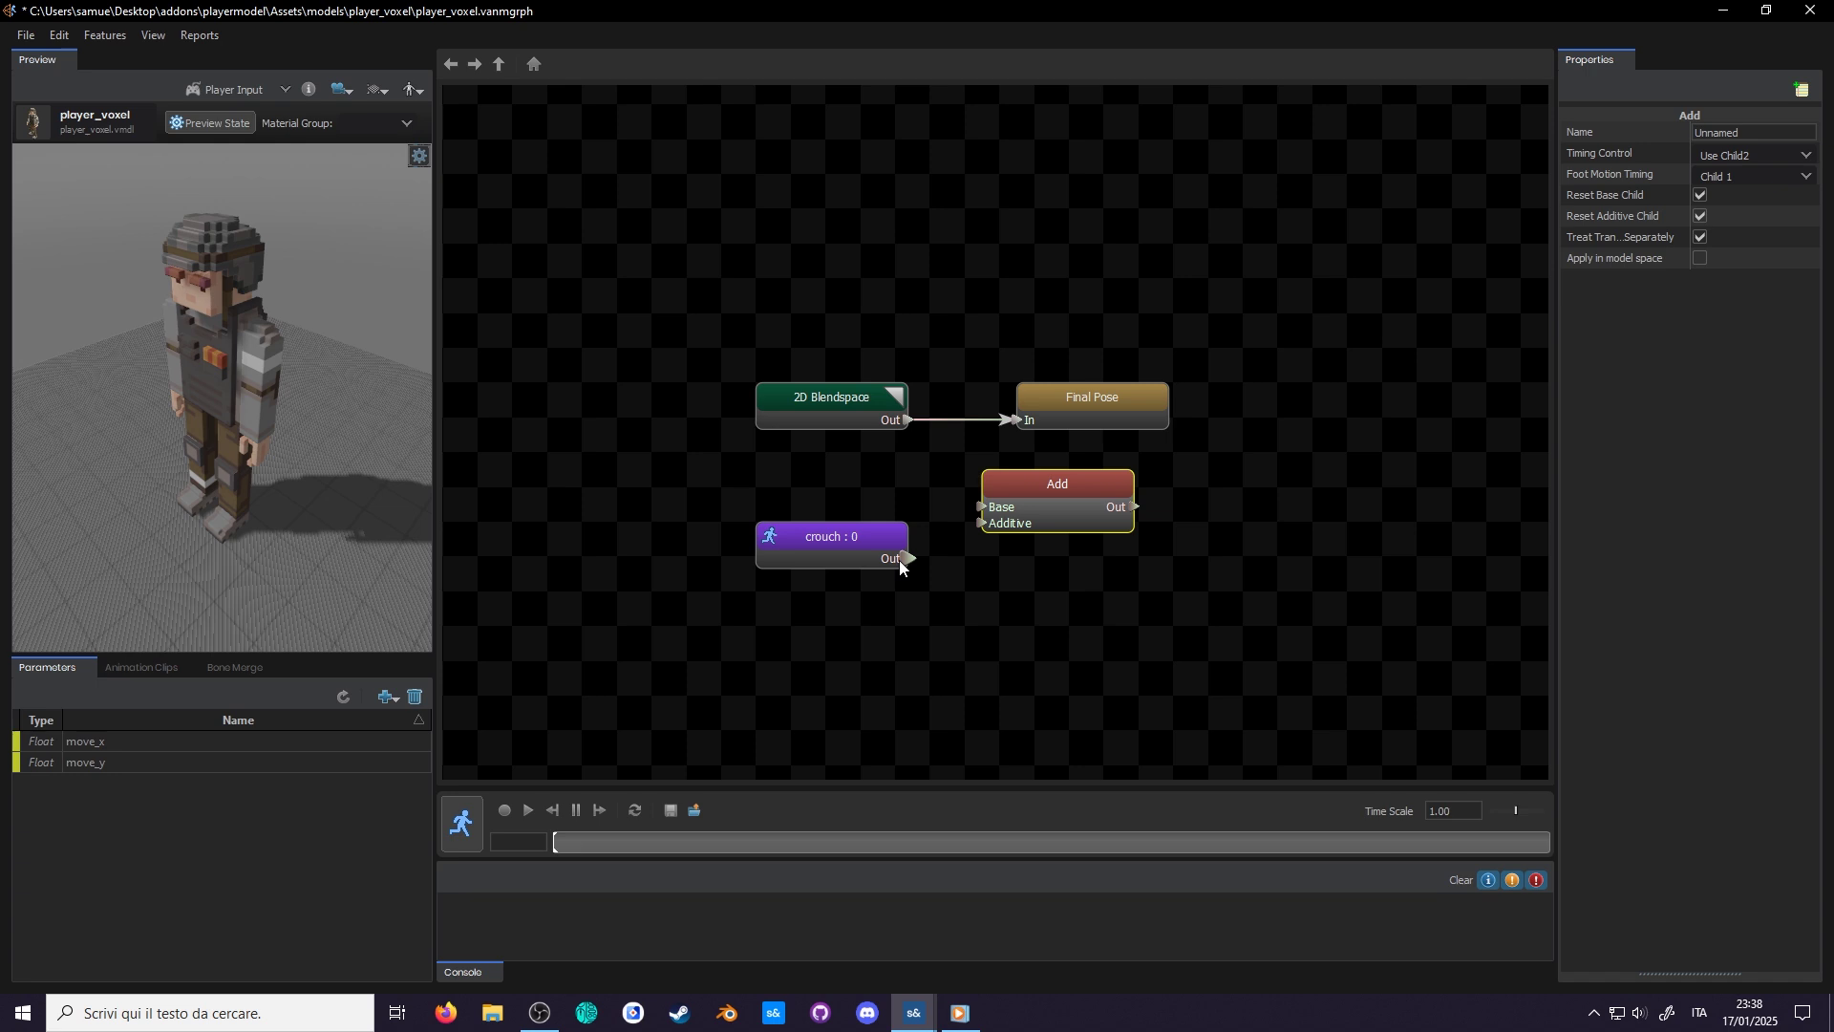
left_click_drag(900, 560, 982, 522)
left_click_drag(907, 419, 982, 506)
left_click_drag(1092, 397, 1267, 397)
left_click_drag(1135, 506, 1191, 420)
left_click_drag(831, 396, 831, 483)
left_click_drag(1260, 396, 1289, 485)
Preview the graph from a lower angle with move_x maxed and speed raised to walk.
left_click(461, 823)
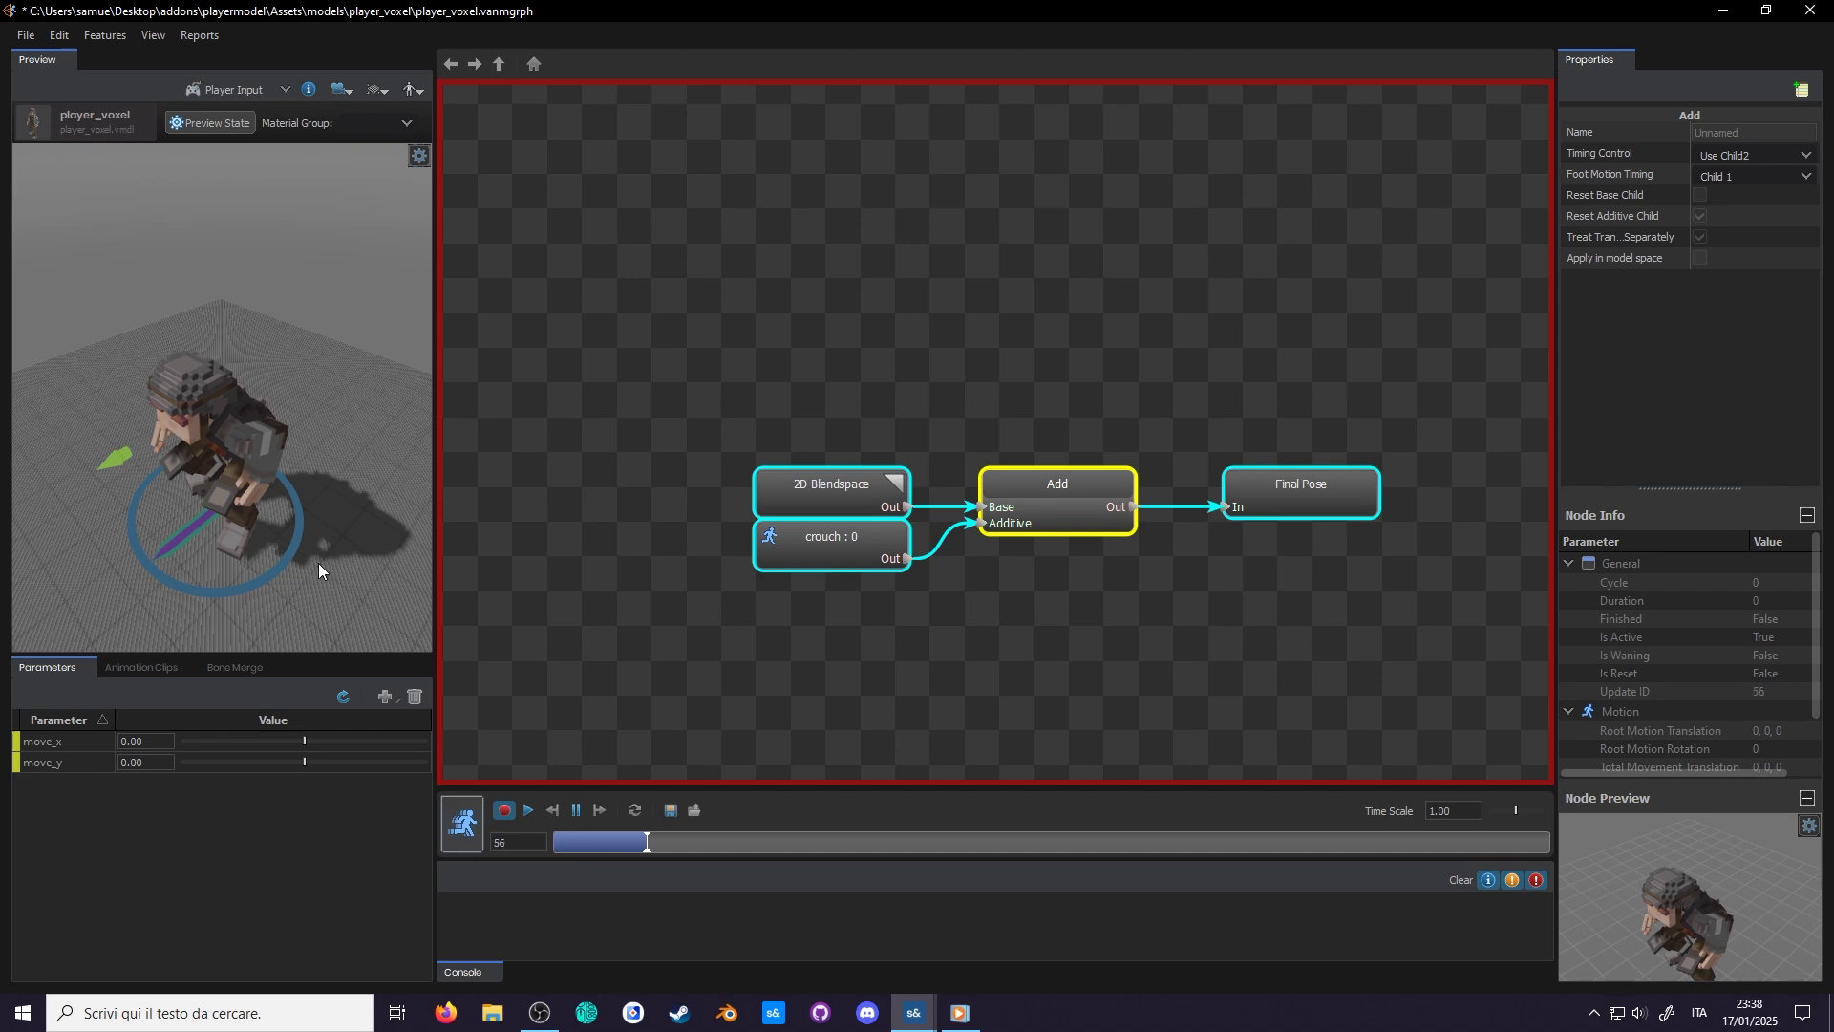
left_click_drag(319, 564, 324, 738)
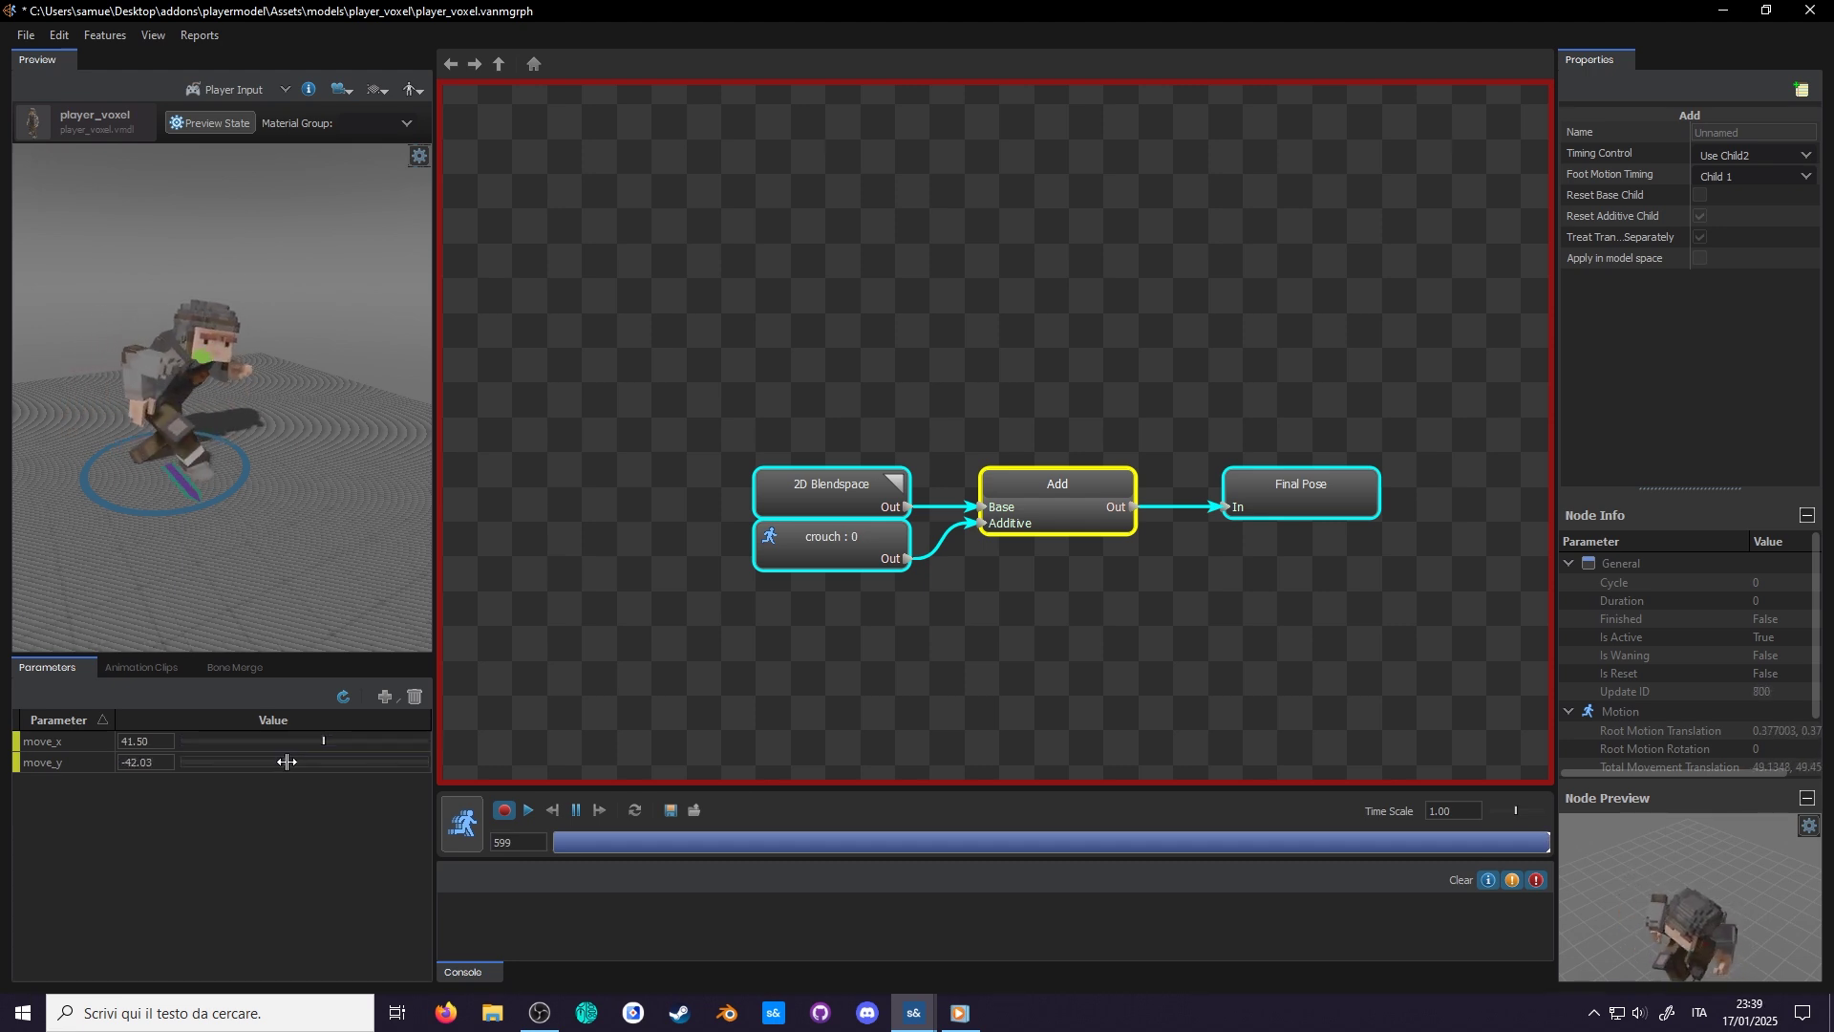
scroll(325, 638, "down", 3)
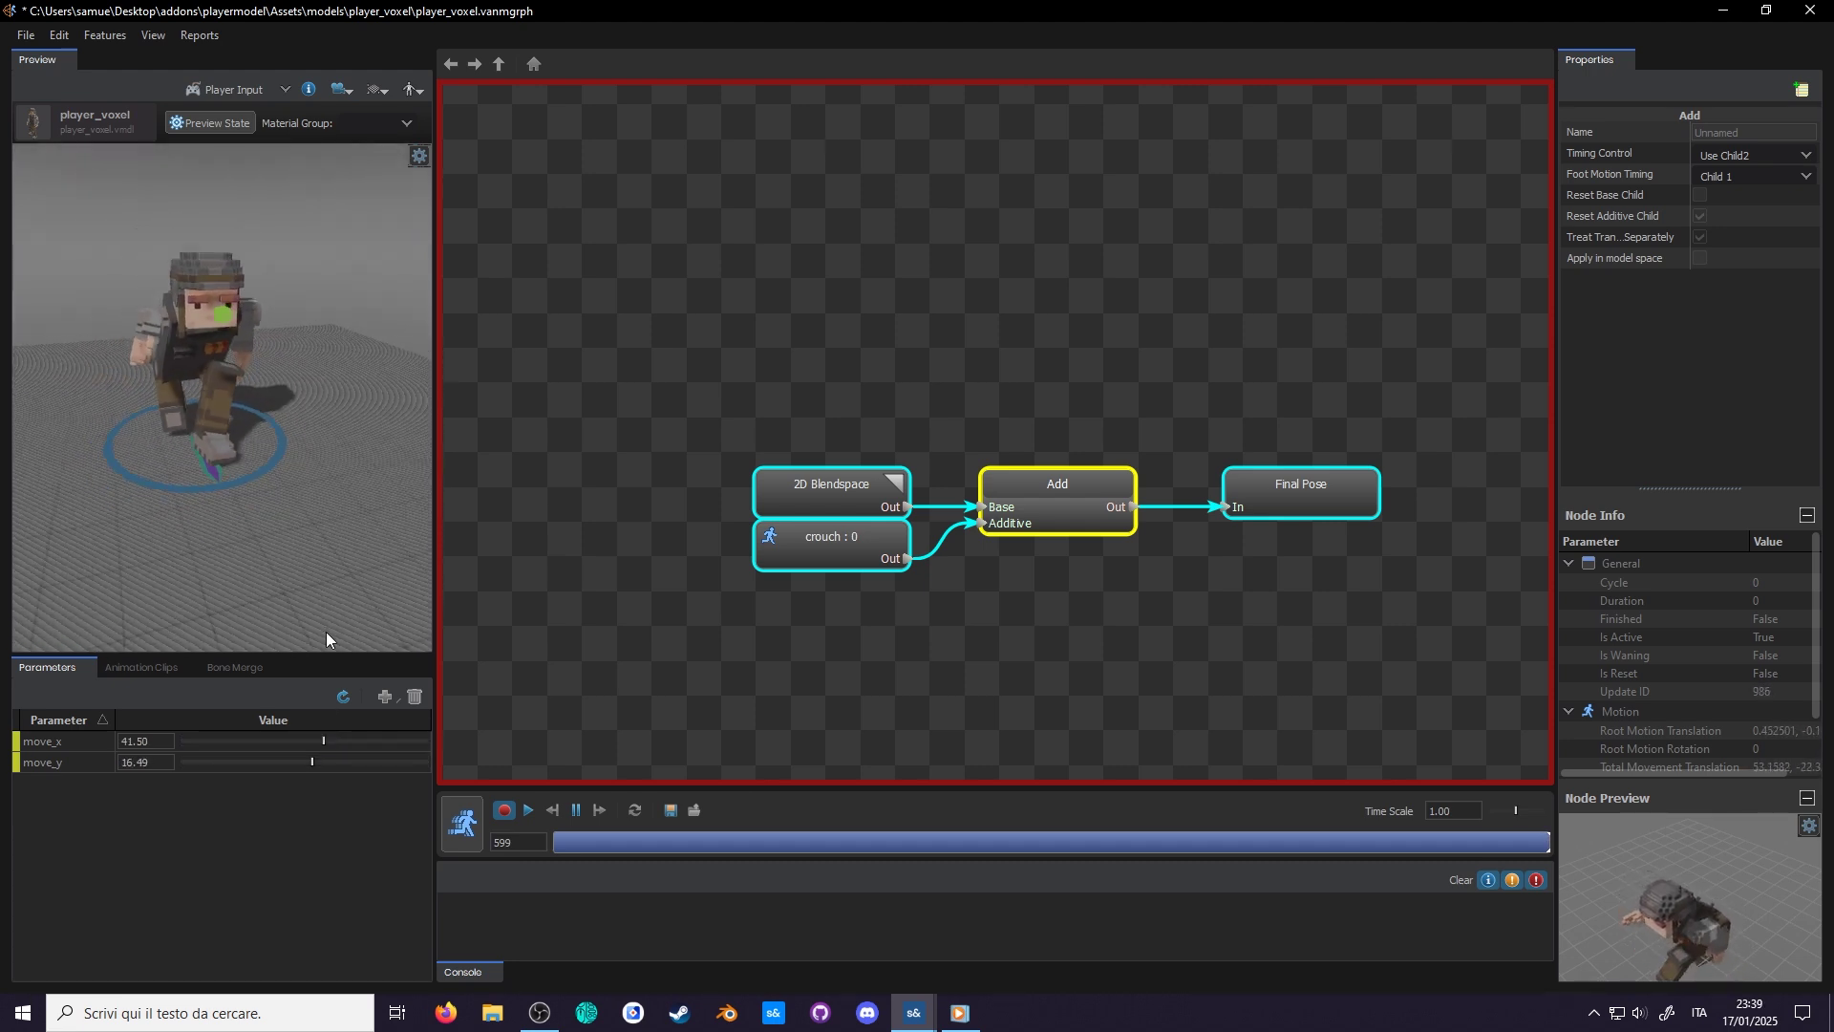
left_click_drag(421, 743, 427, 742)
scroll(29, 353, "up", 5)
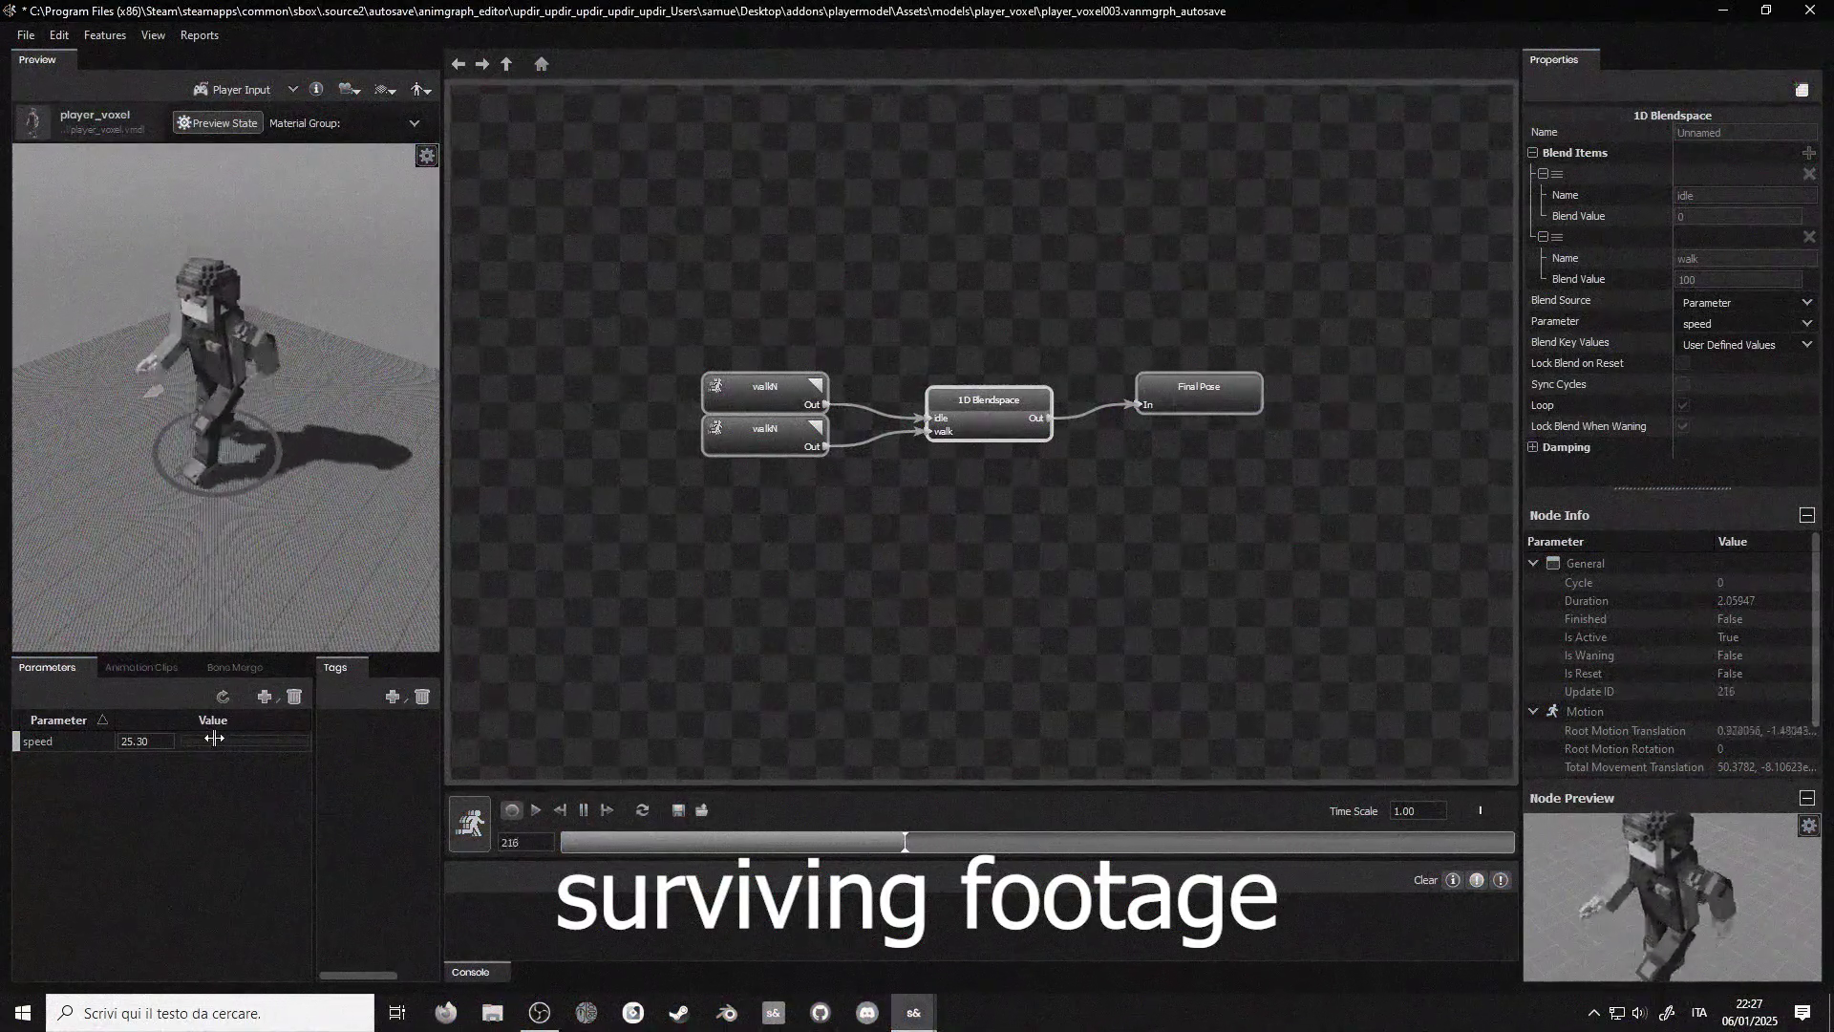
mouse_move(212, 737)
left_mouse_down()
mouse_move(262, 739)
mouse_move(212, 742)
left_mouse_up()
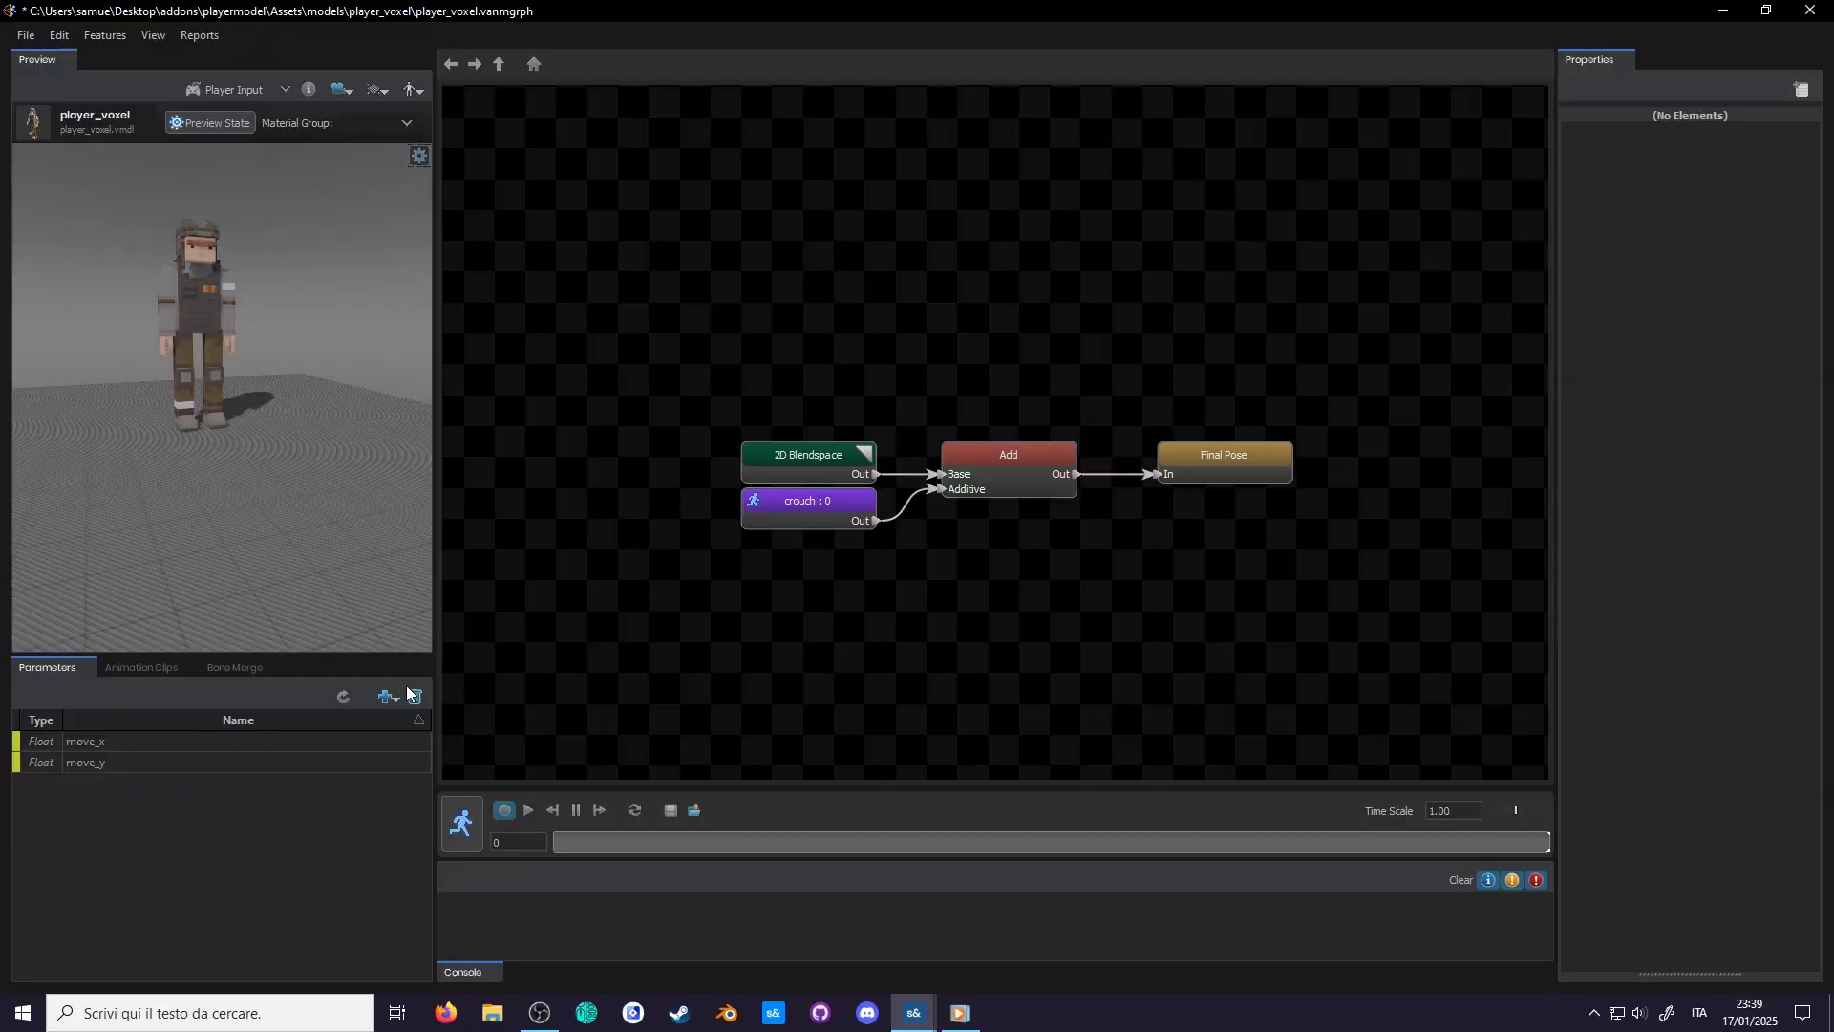
Create a Float parameter called duck in the Parameters list.
left_click(386, 697)
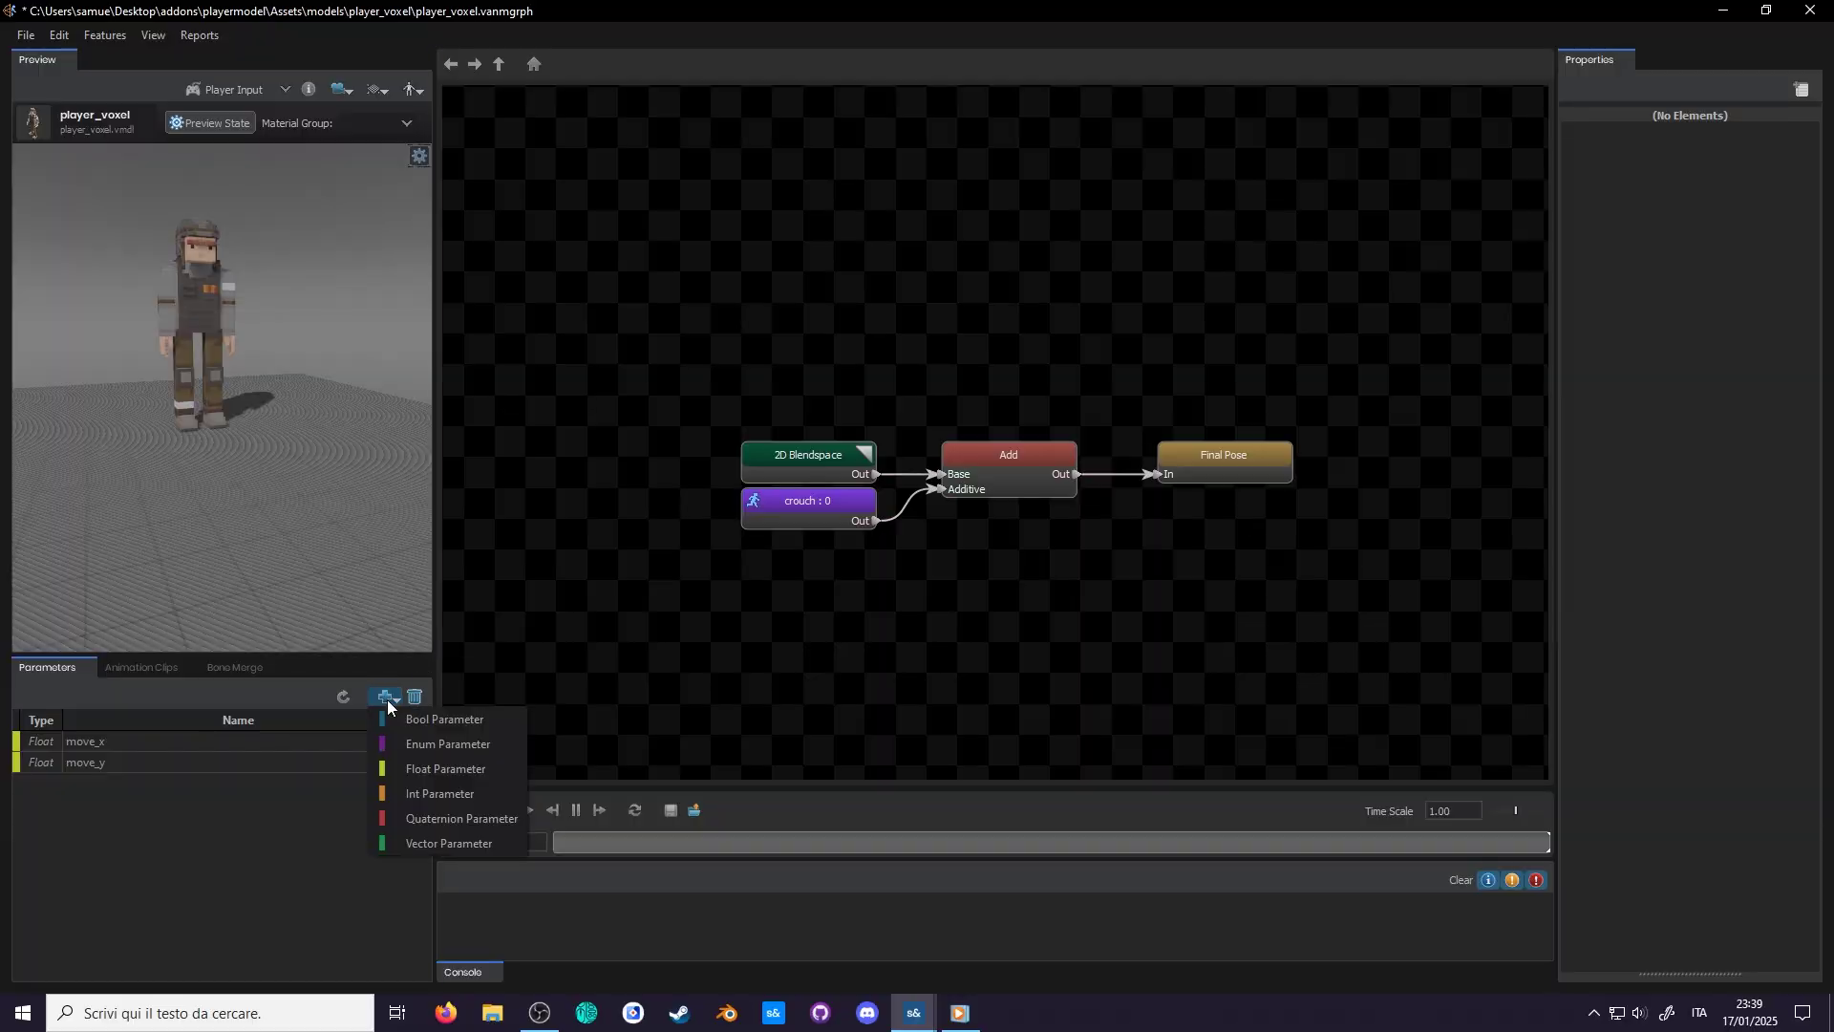
left_click(424, 763)
type("duc")
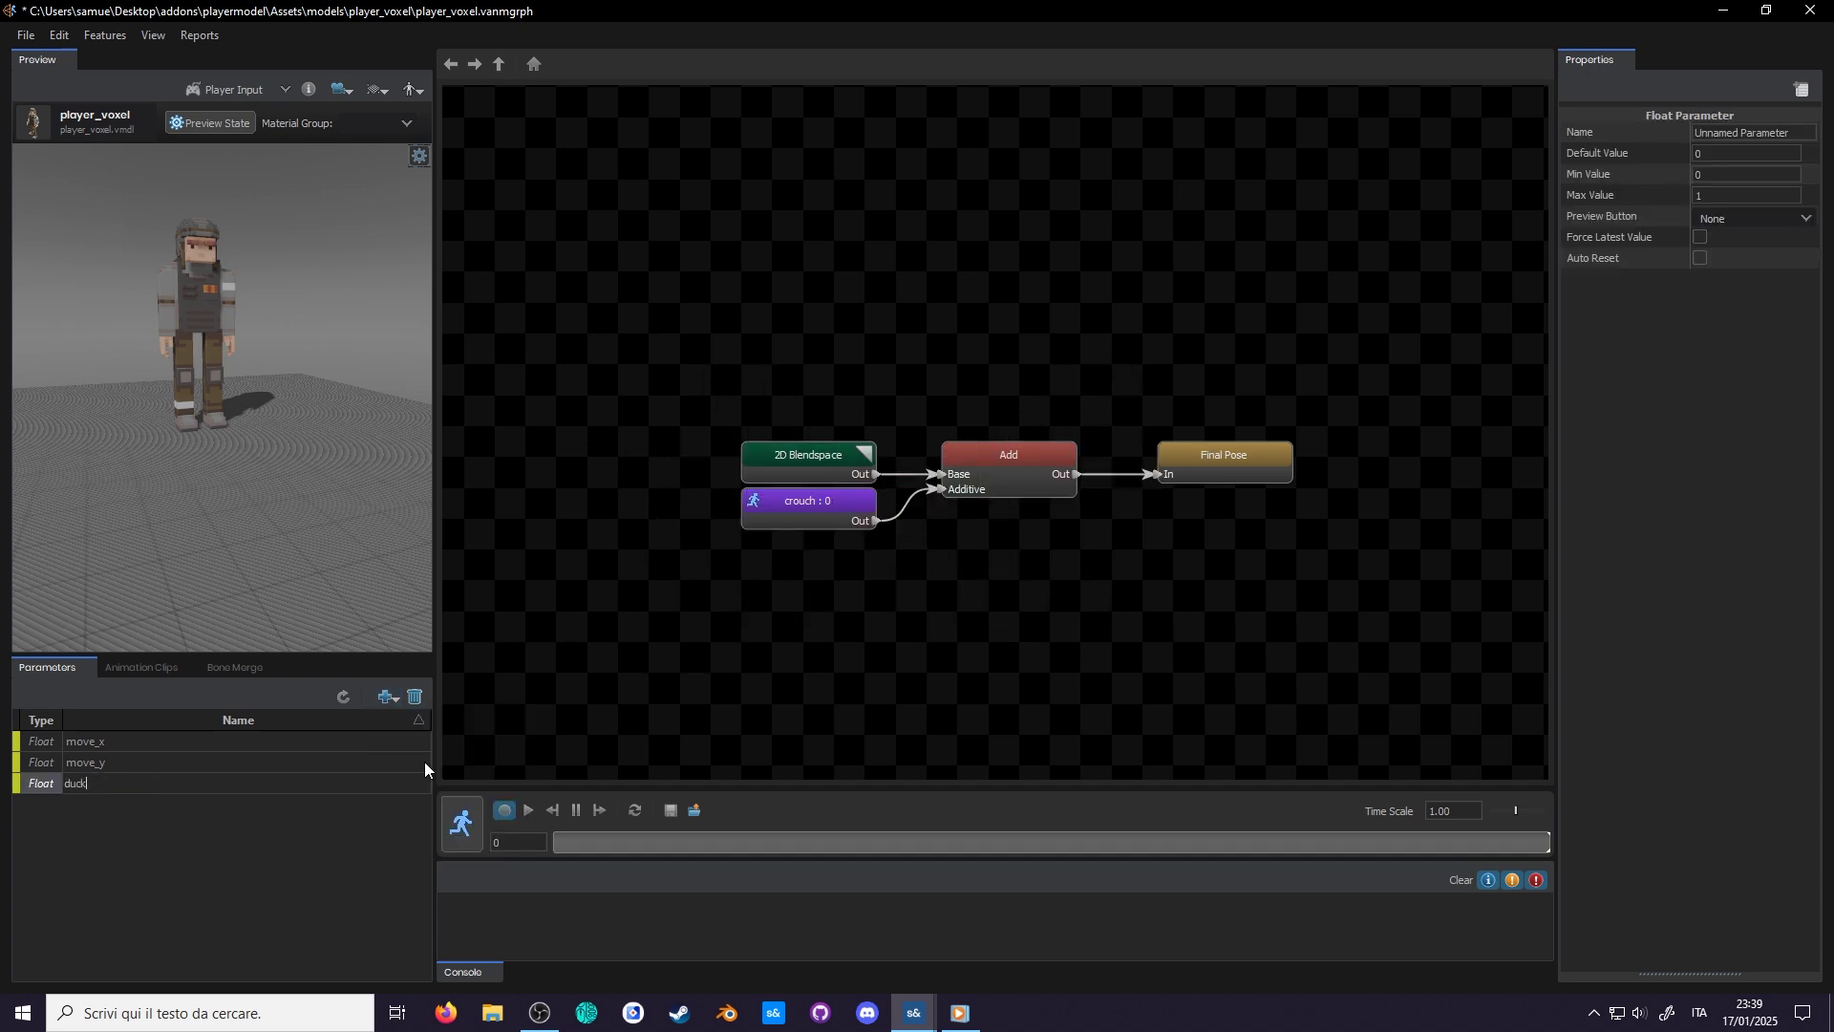
type("k")
key("Return")
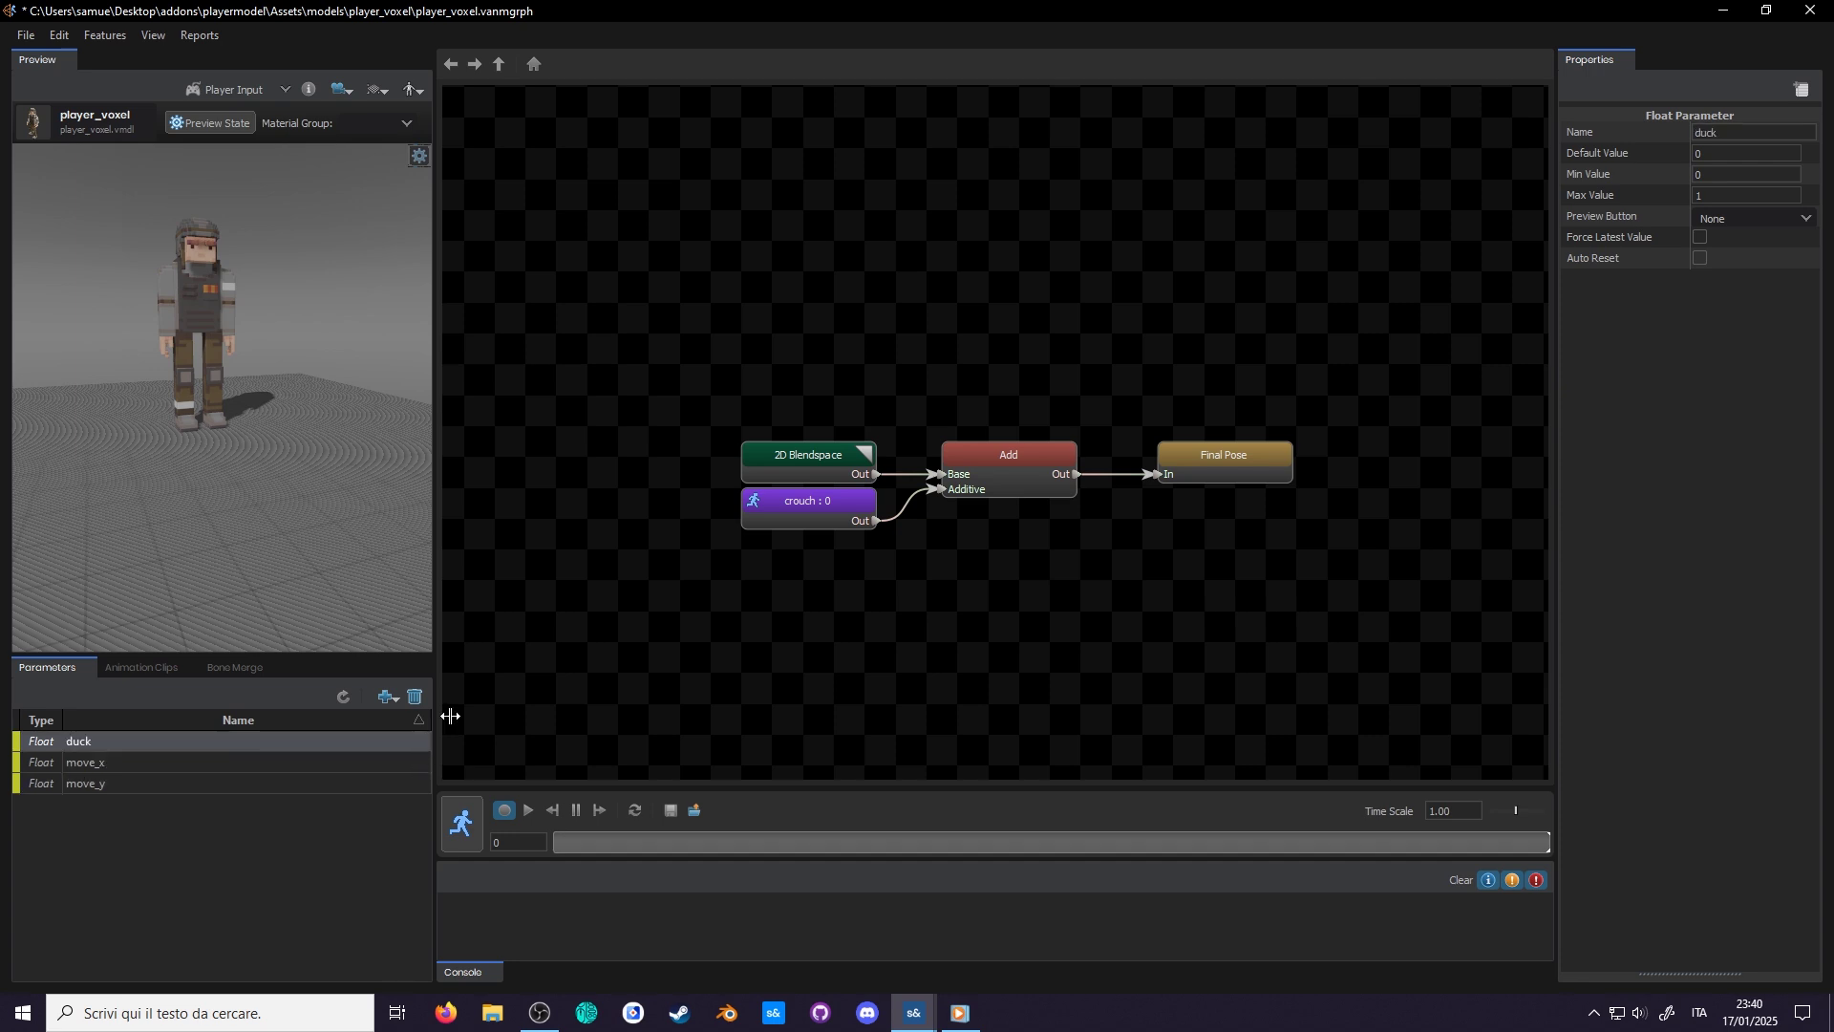
Create a 1D Blendspace node with two blend items and choose its driving parameter.
right_click(1057, 587)
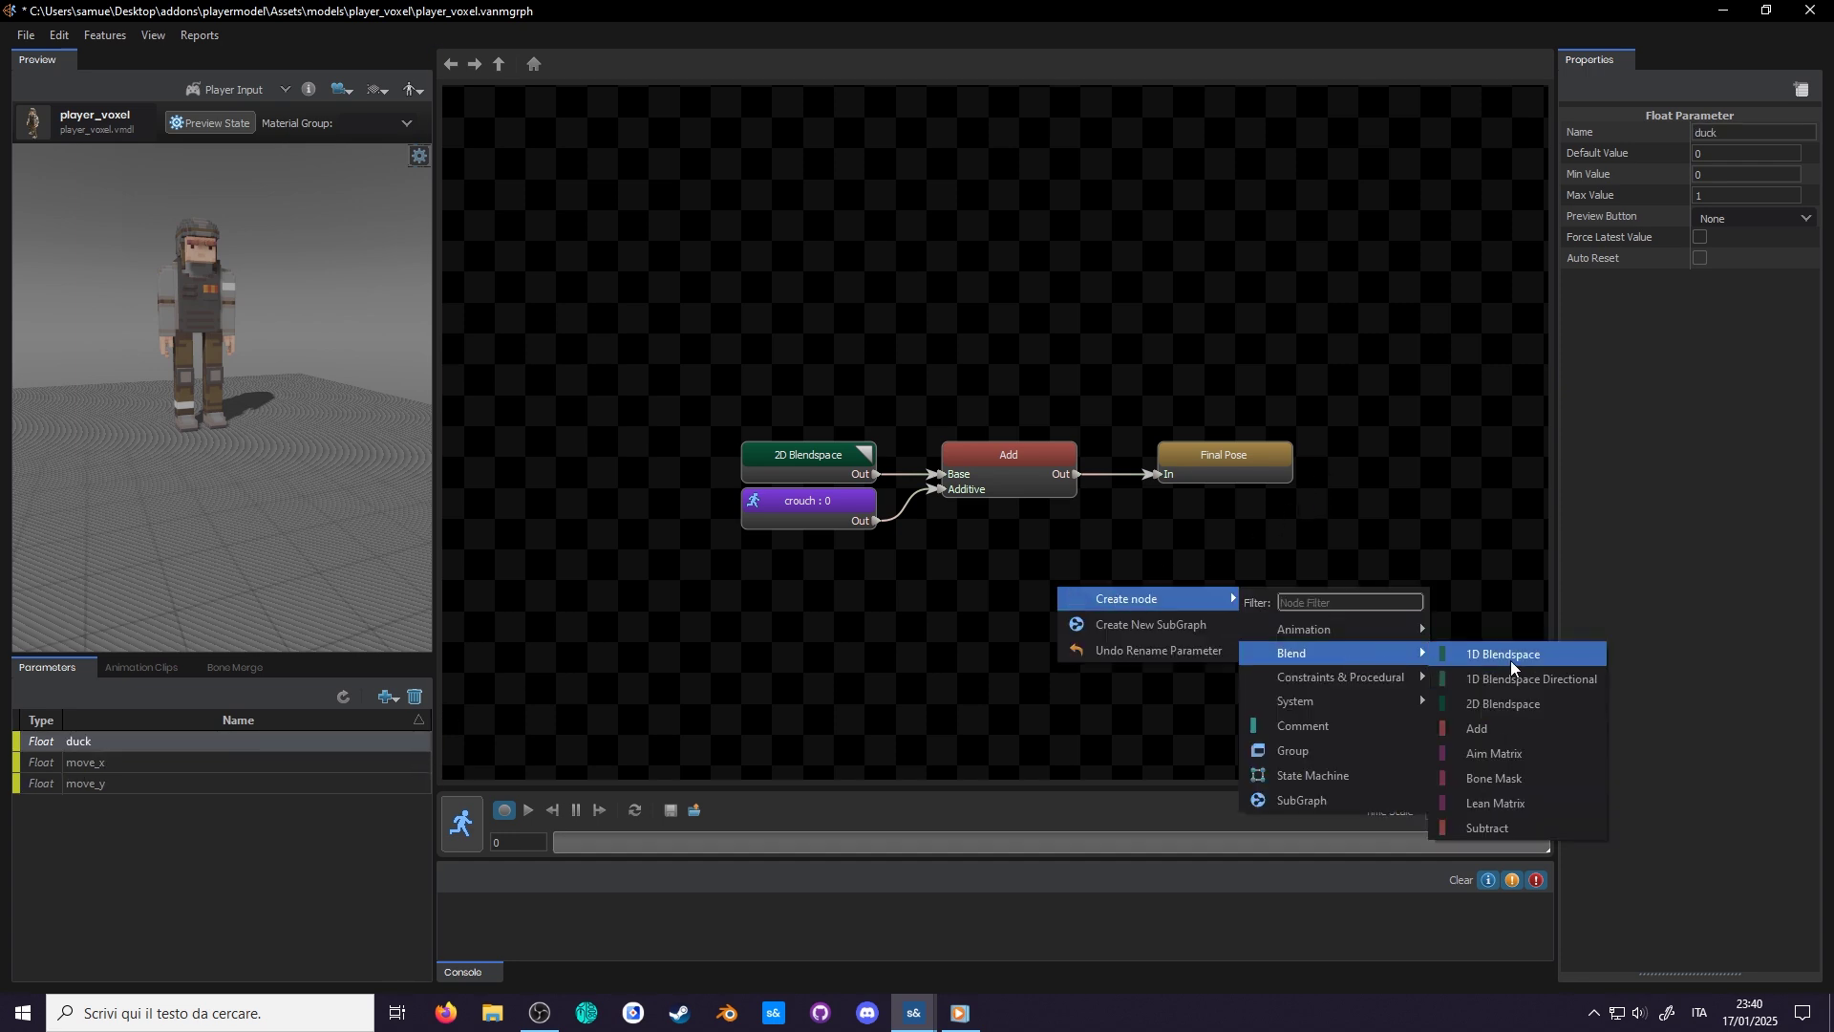
left_click(1510, 657)
left_click(1807, 153)
left_click(1807, 153)
left_click(1580, 174)
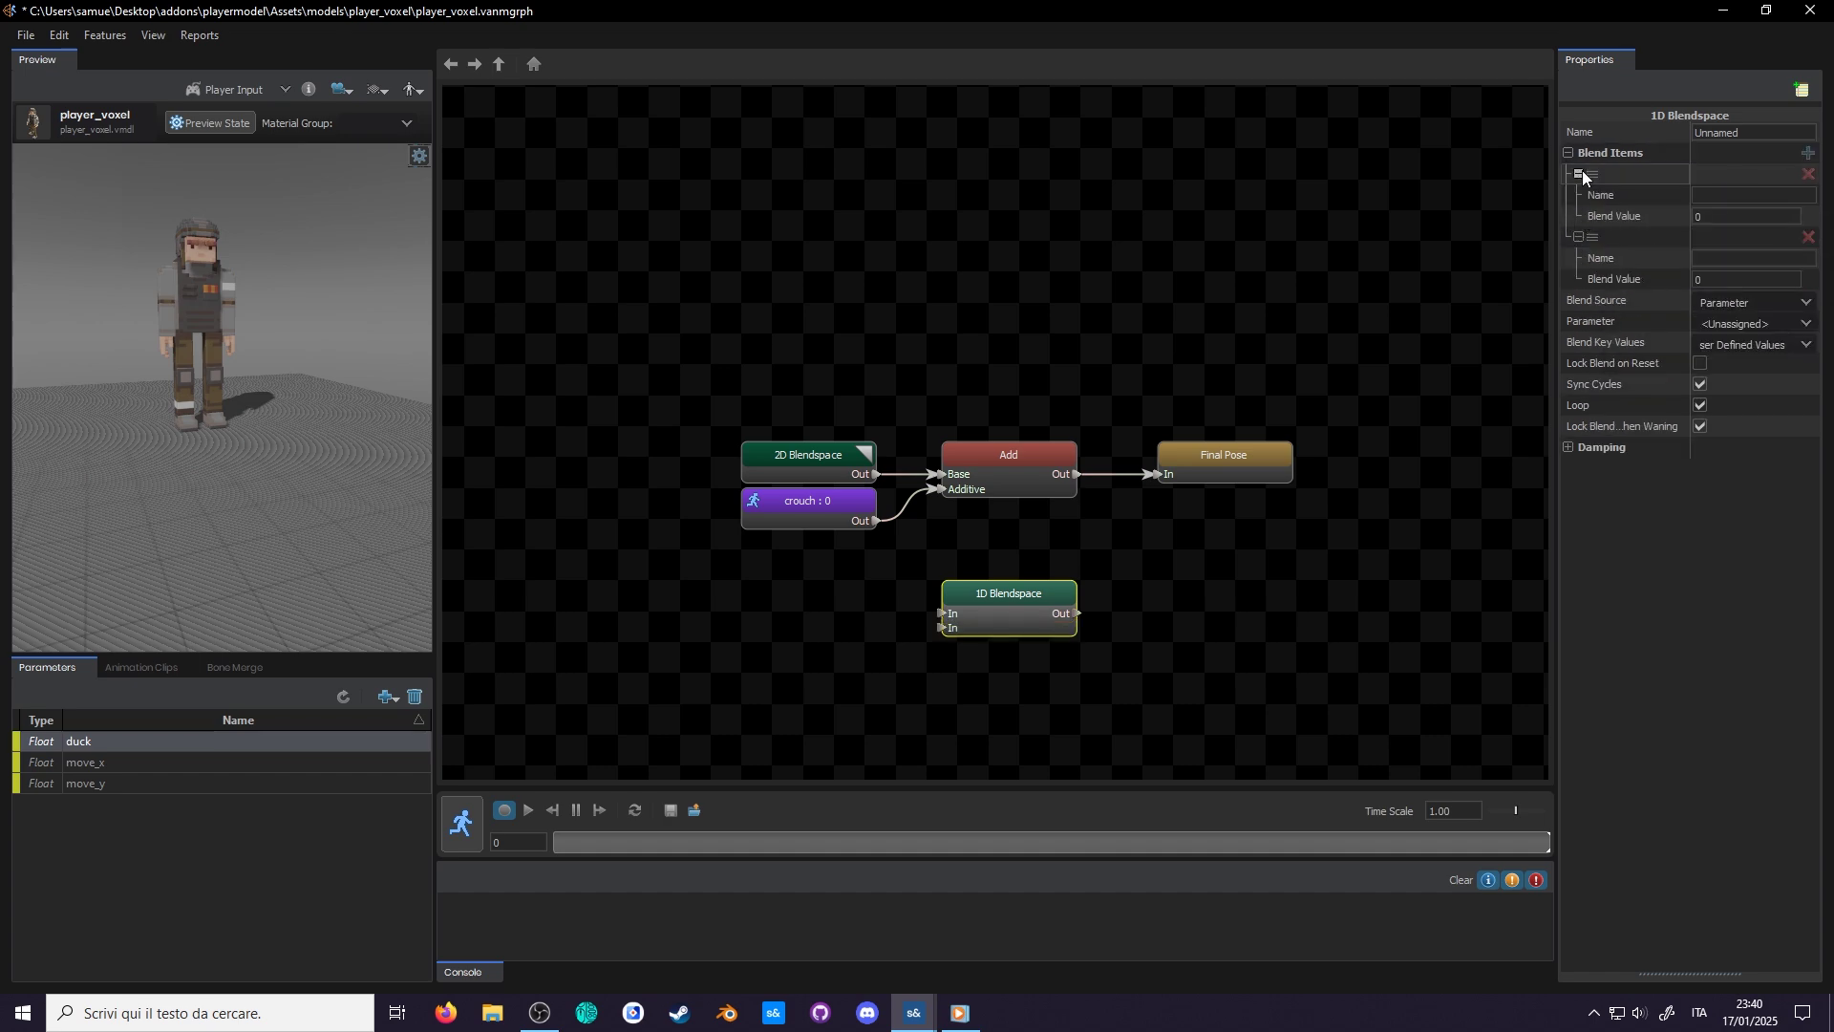
left_click(1738, 256)
left_click(1794, 324)
Wire crouch into the 1D Blendspace and reconnect the 2D Blendspace to Add's Base, realigning nodes.
left_click_drag(946, 491, 941, 626)
left_click_drag(847, 529, 861, 652)
left_click_drag(1150, 477, 1226, 474)
left_click_drag(1225, 475, 1348, 473)
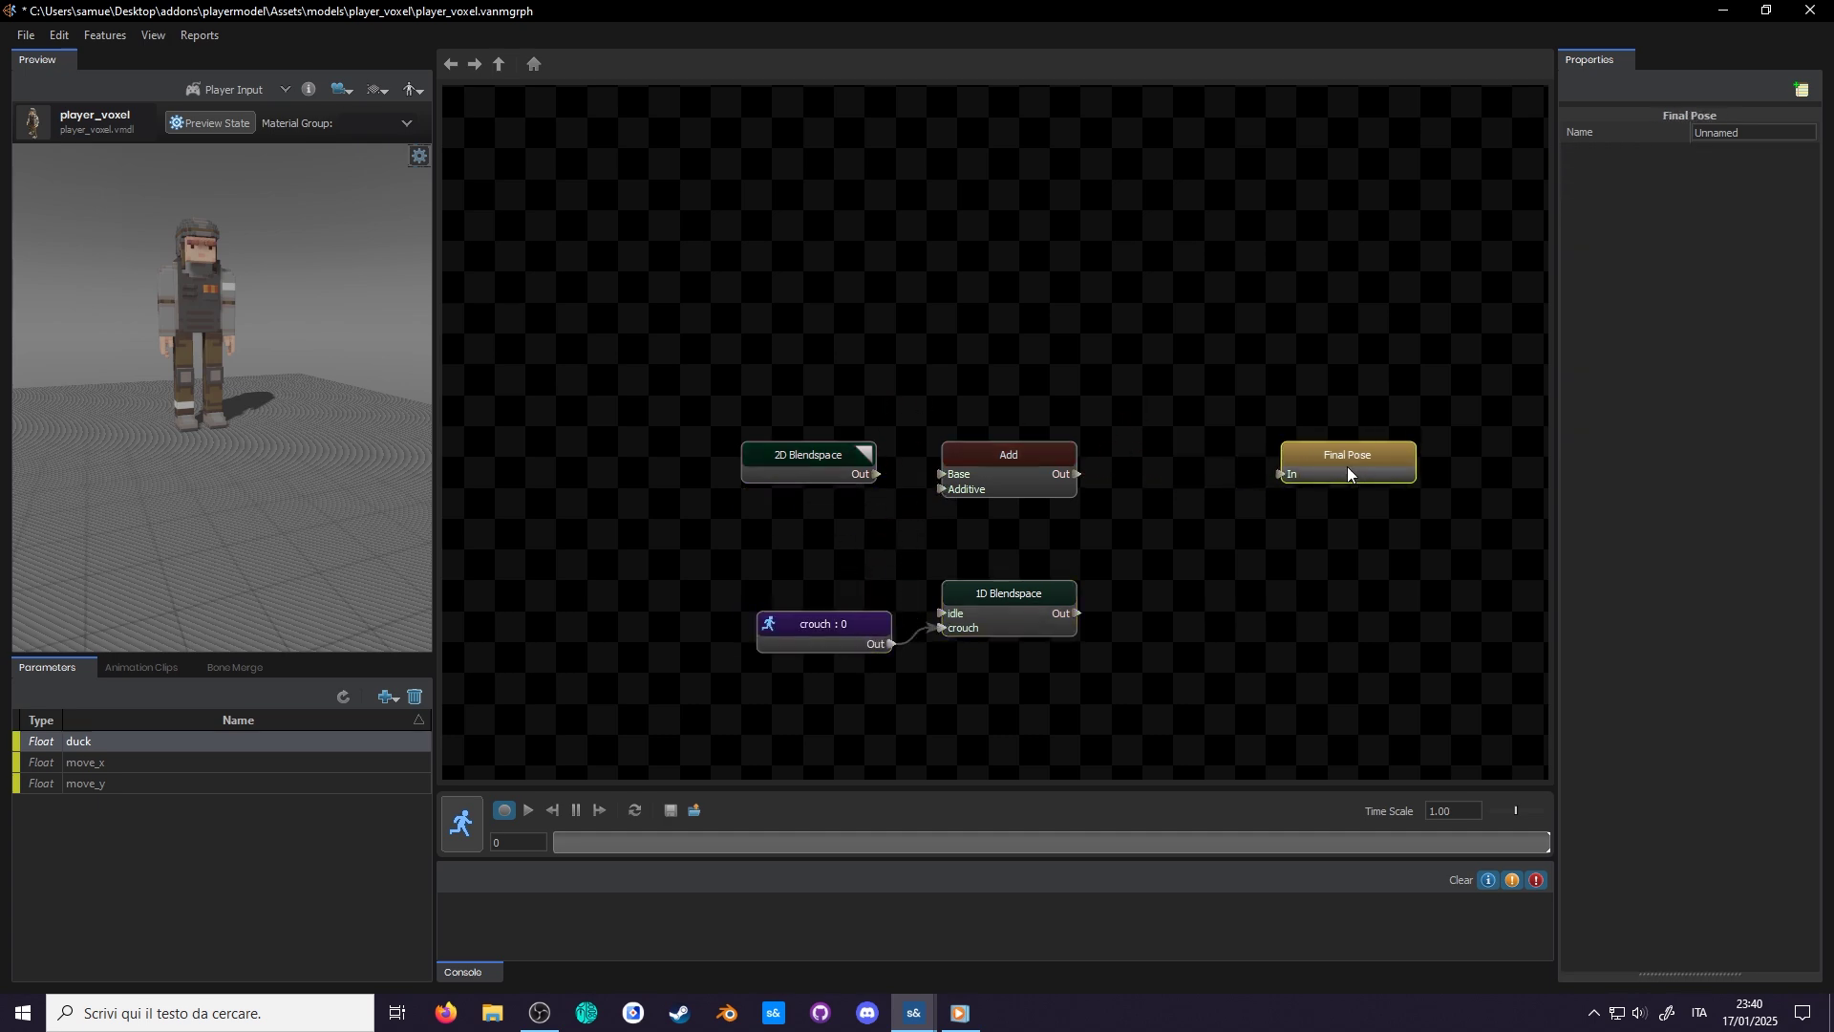
left_click_drag(983, 474, 1205, 552)
left_click_drag(1338, 470, 1329, 551)
left_click_drag(877, 474, 1127, 551)
left_click_drag(808, 455, 838, 531)
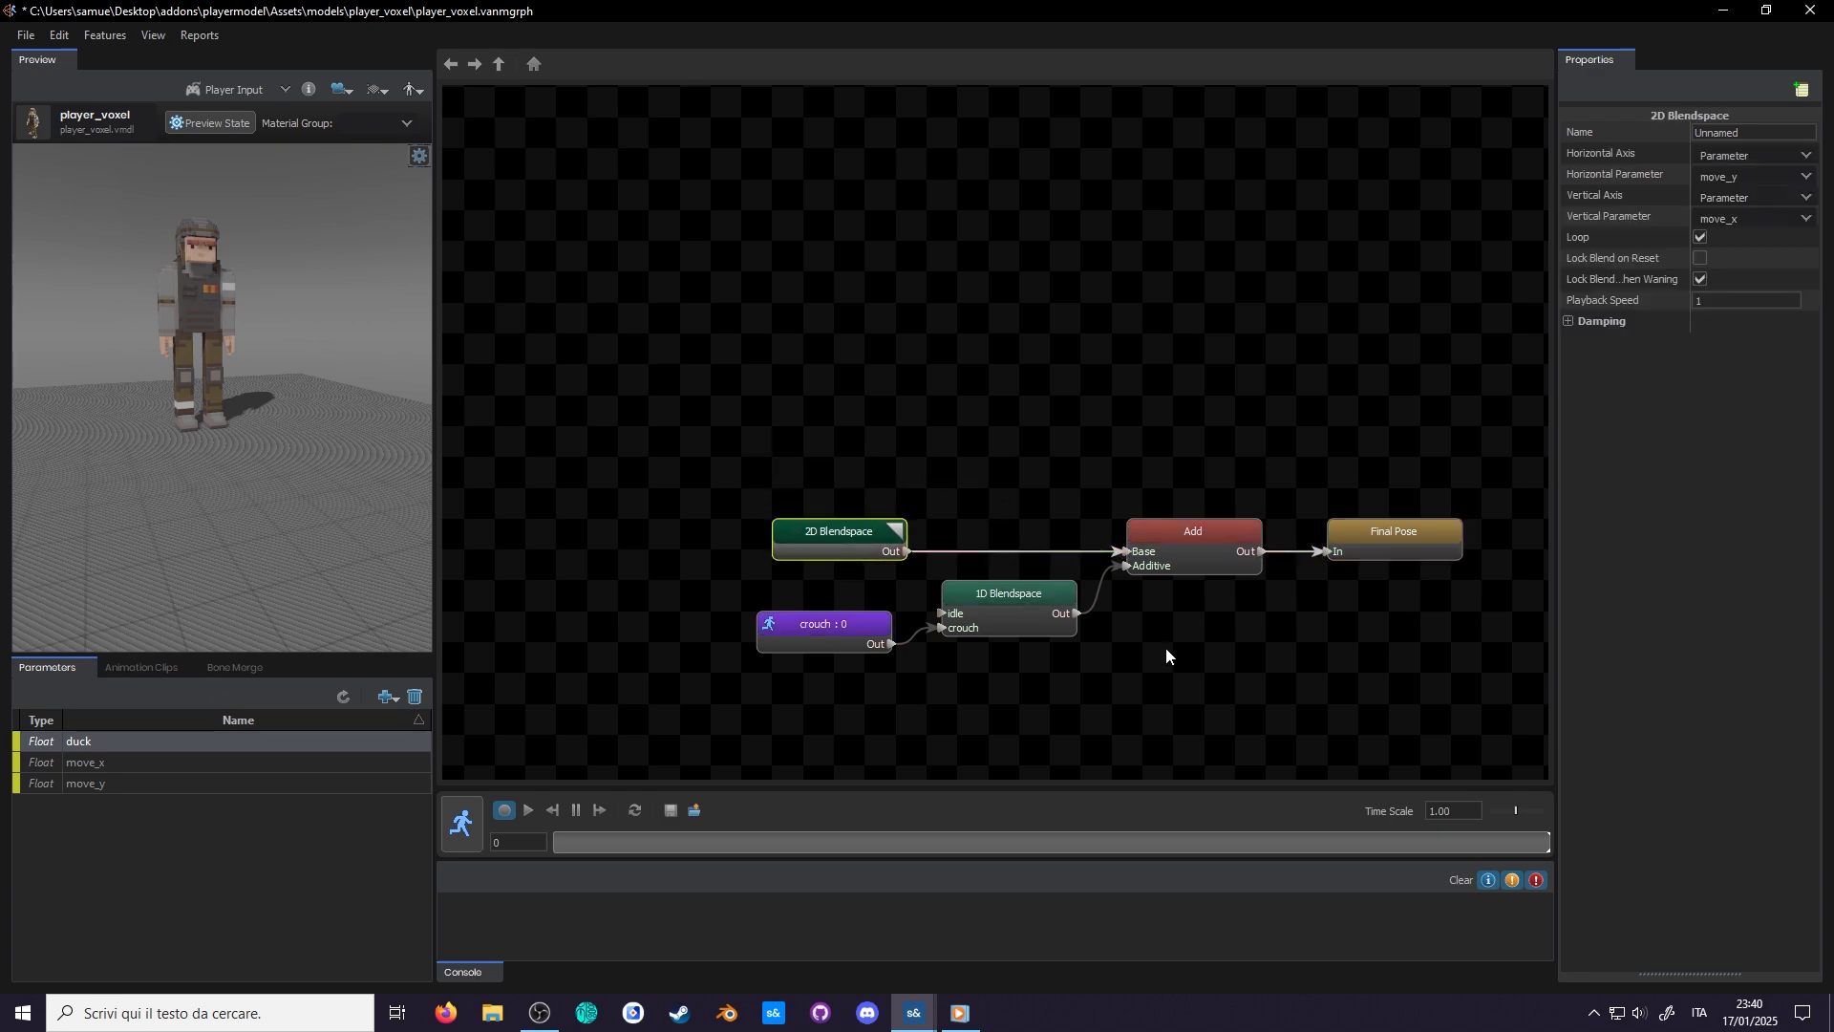
Duplicate idle as idle_delta with an AnimLinearDelta, recompile, and return to the animgraph.
key("alt+Tab")
key("ctrl+d")
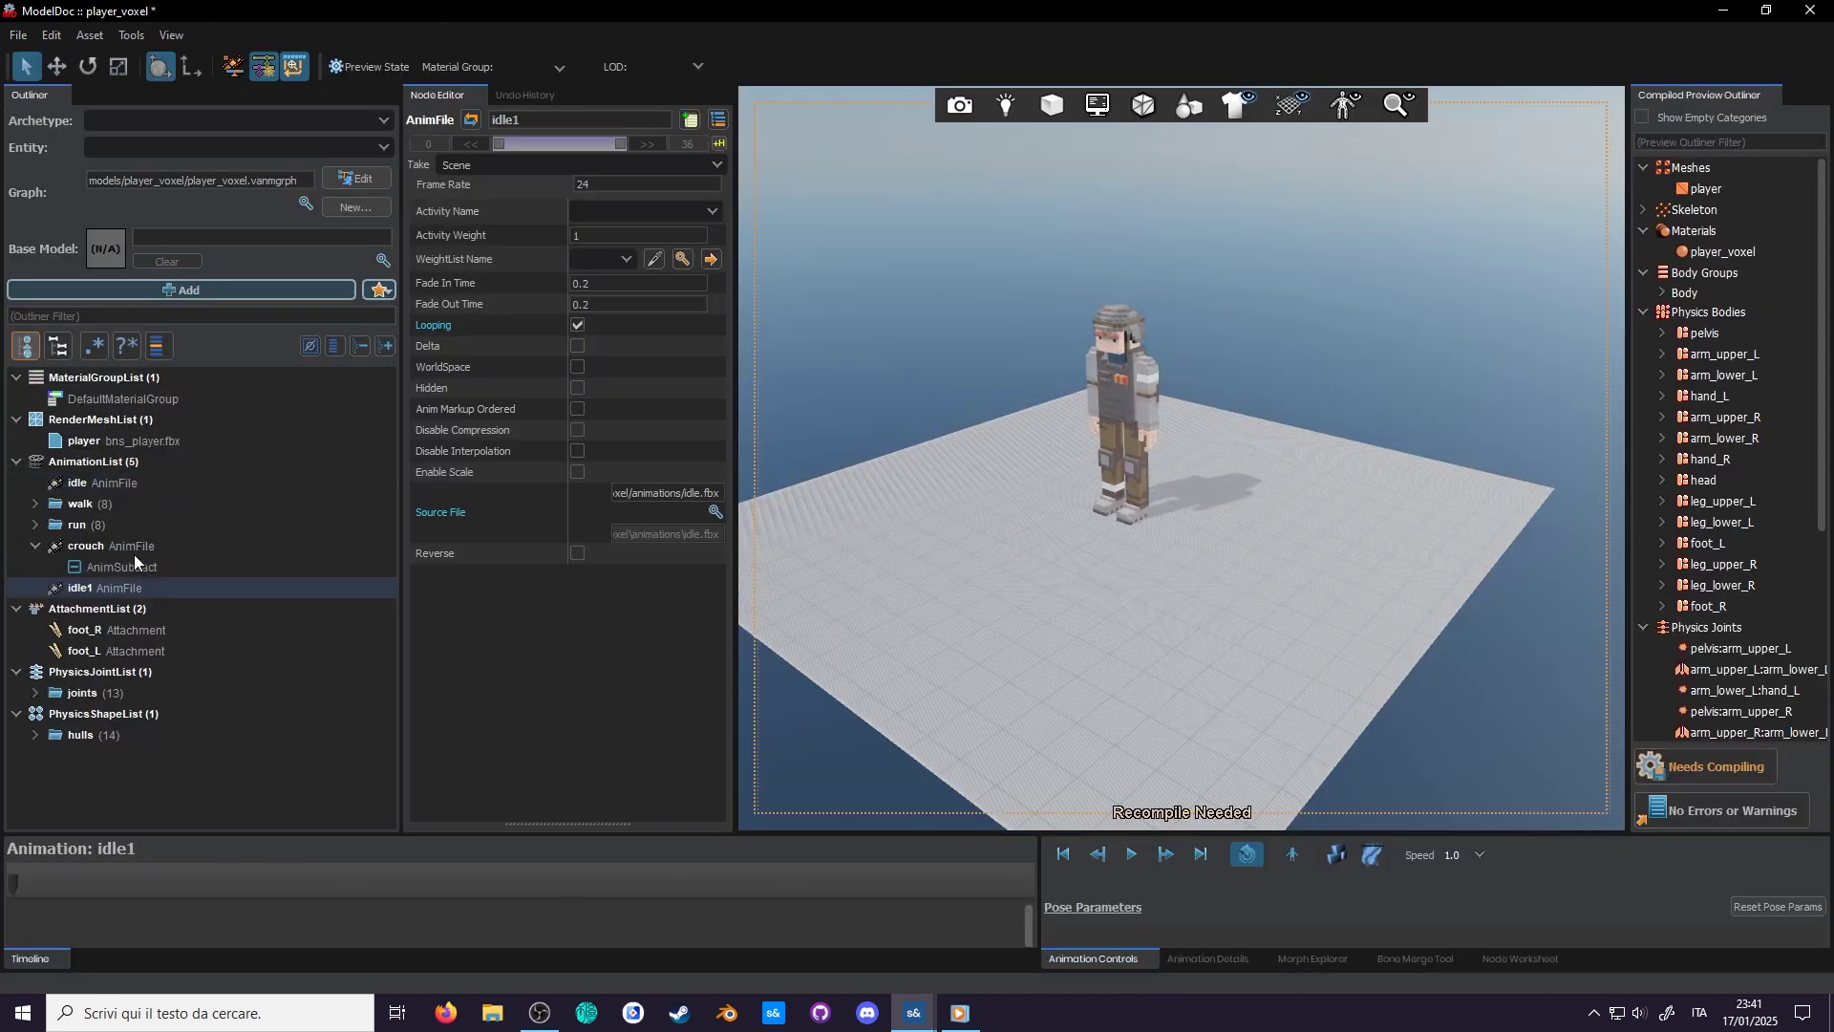
left_click(573, 122)
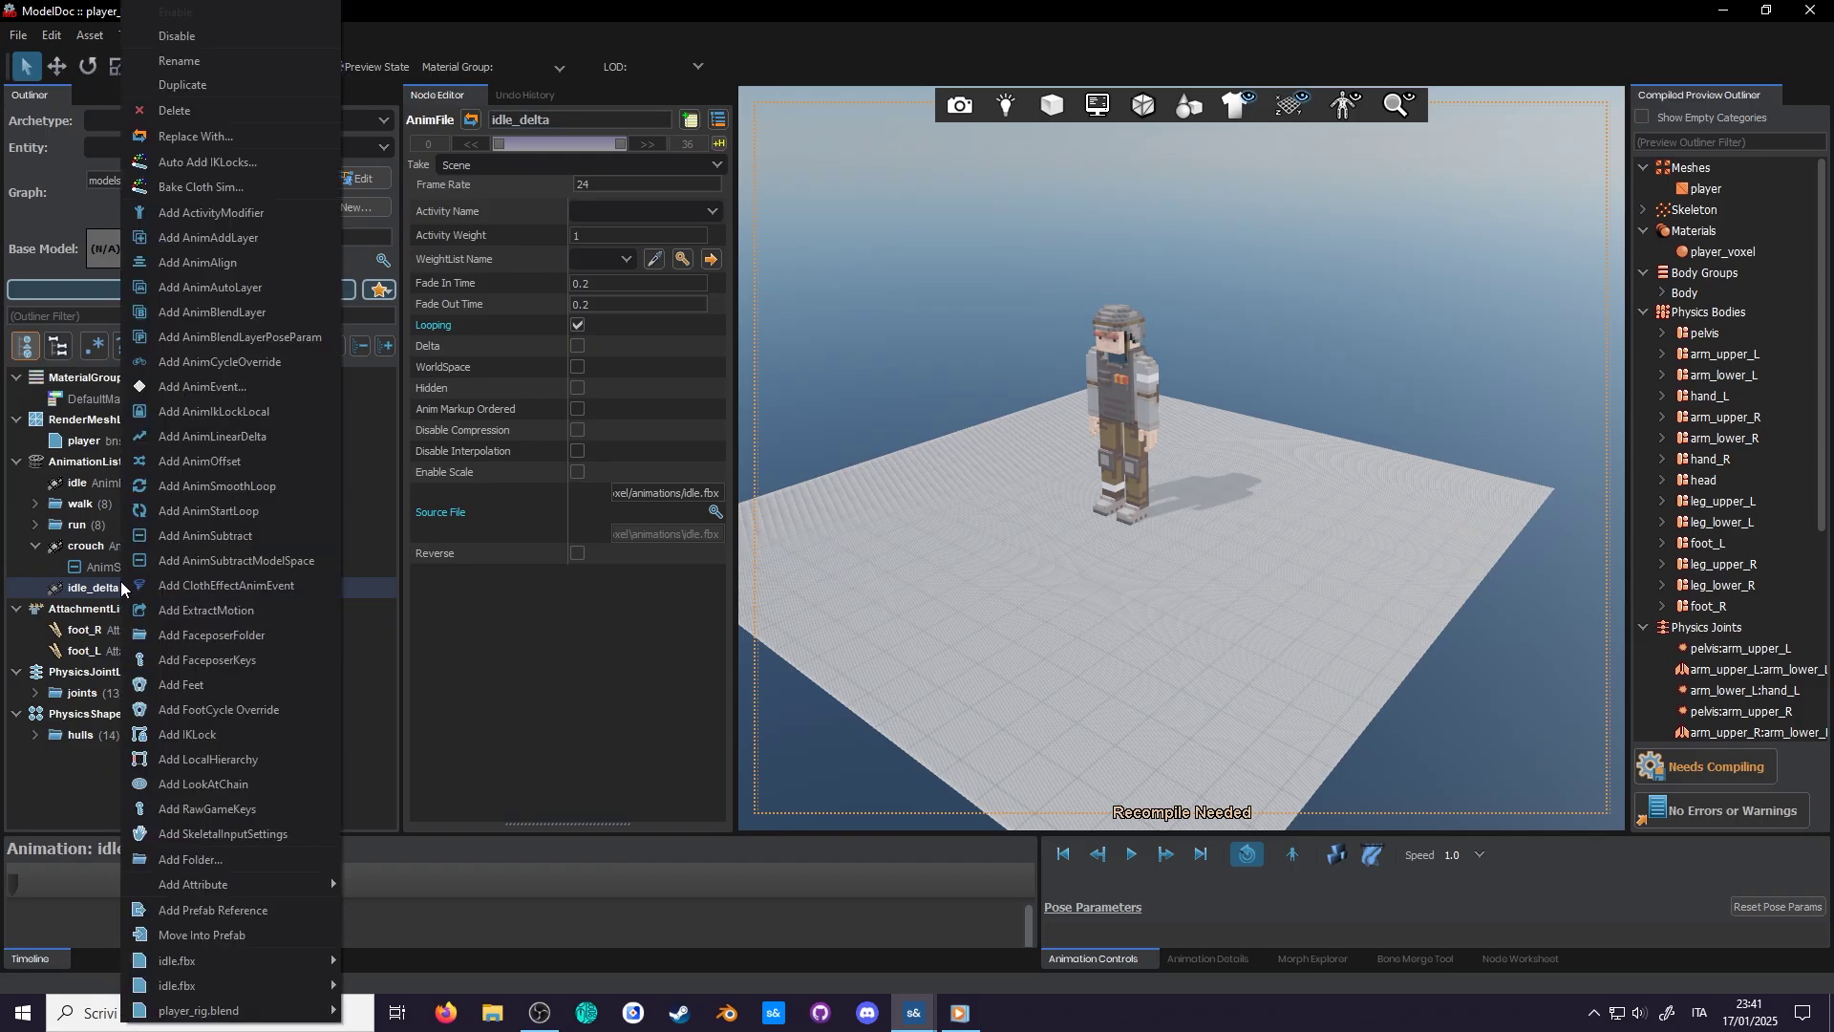
left_click(209, 437)
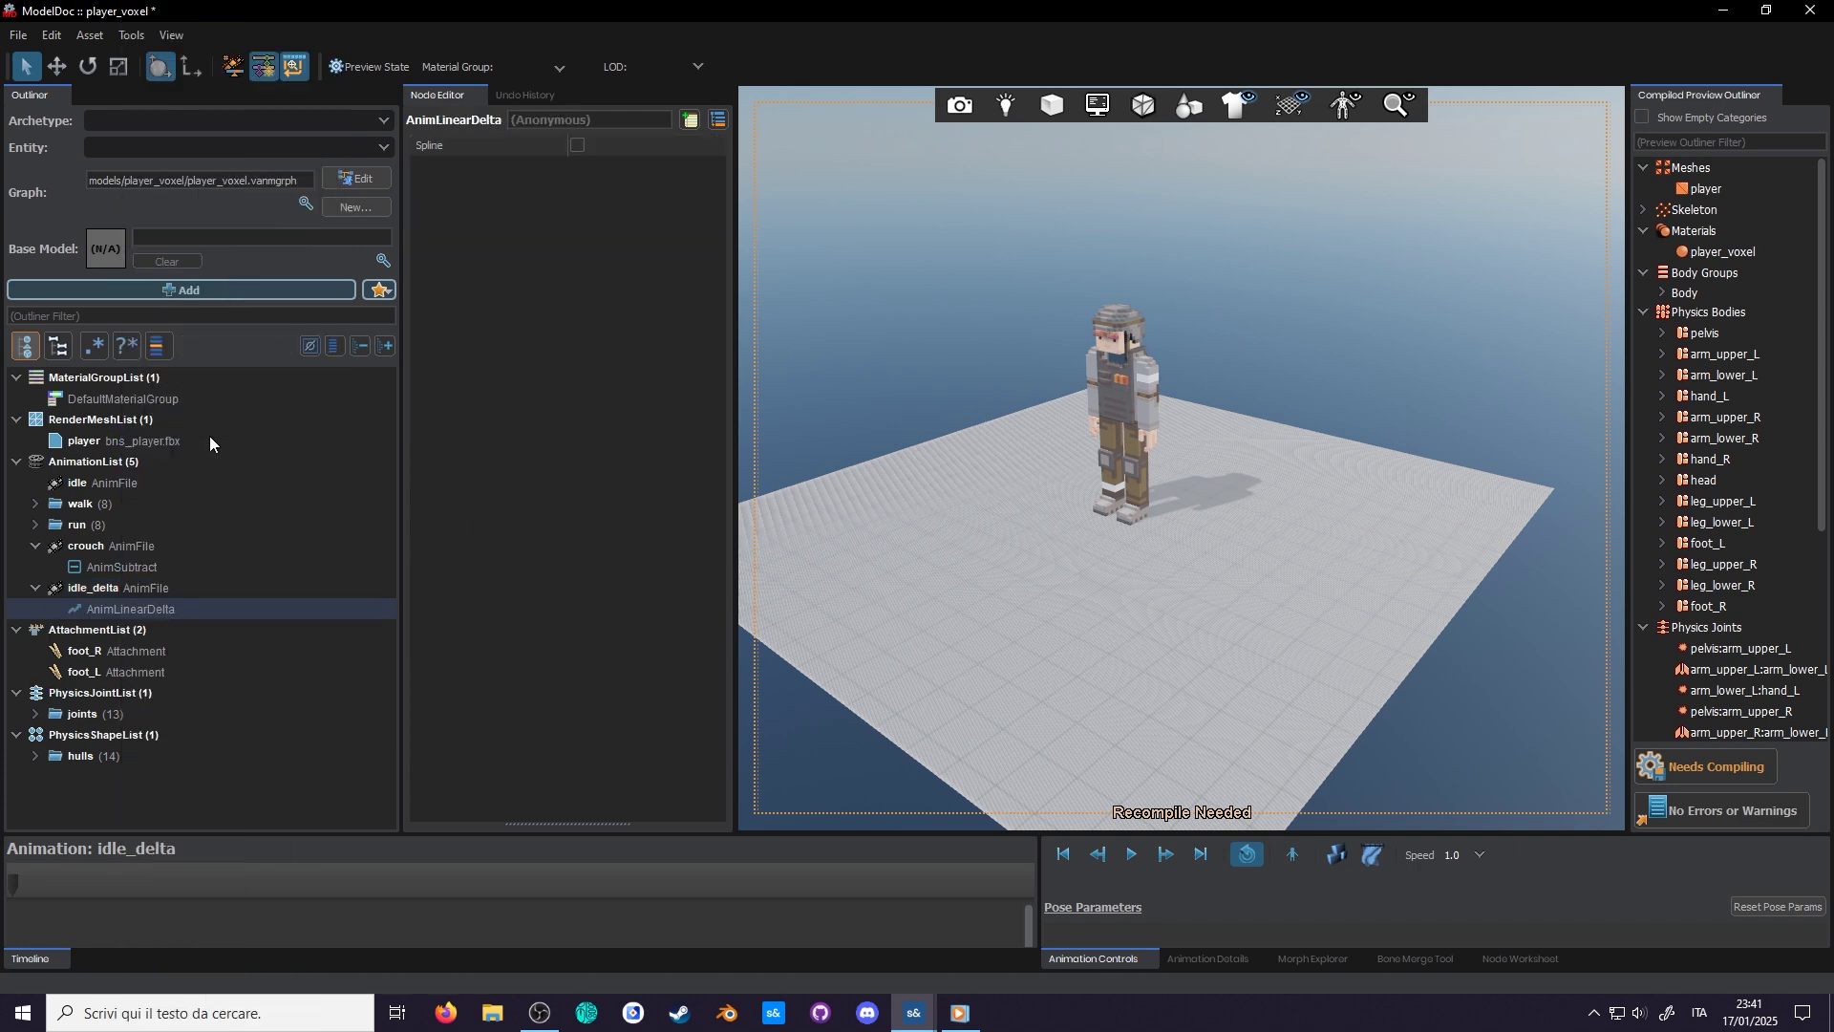
left_click(1700, 764)
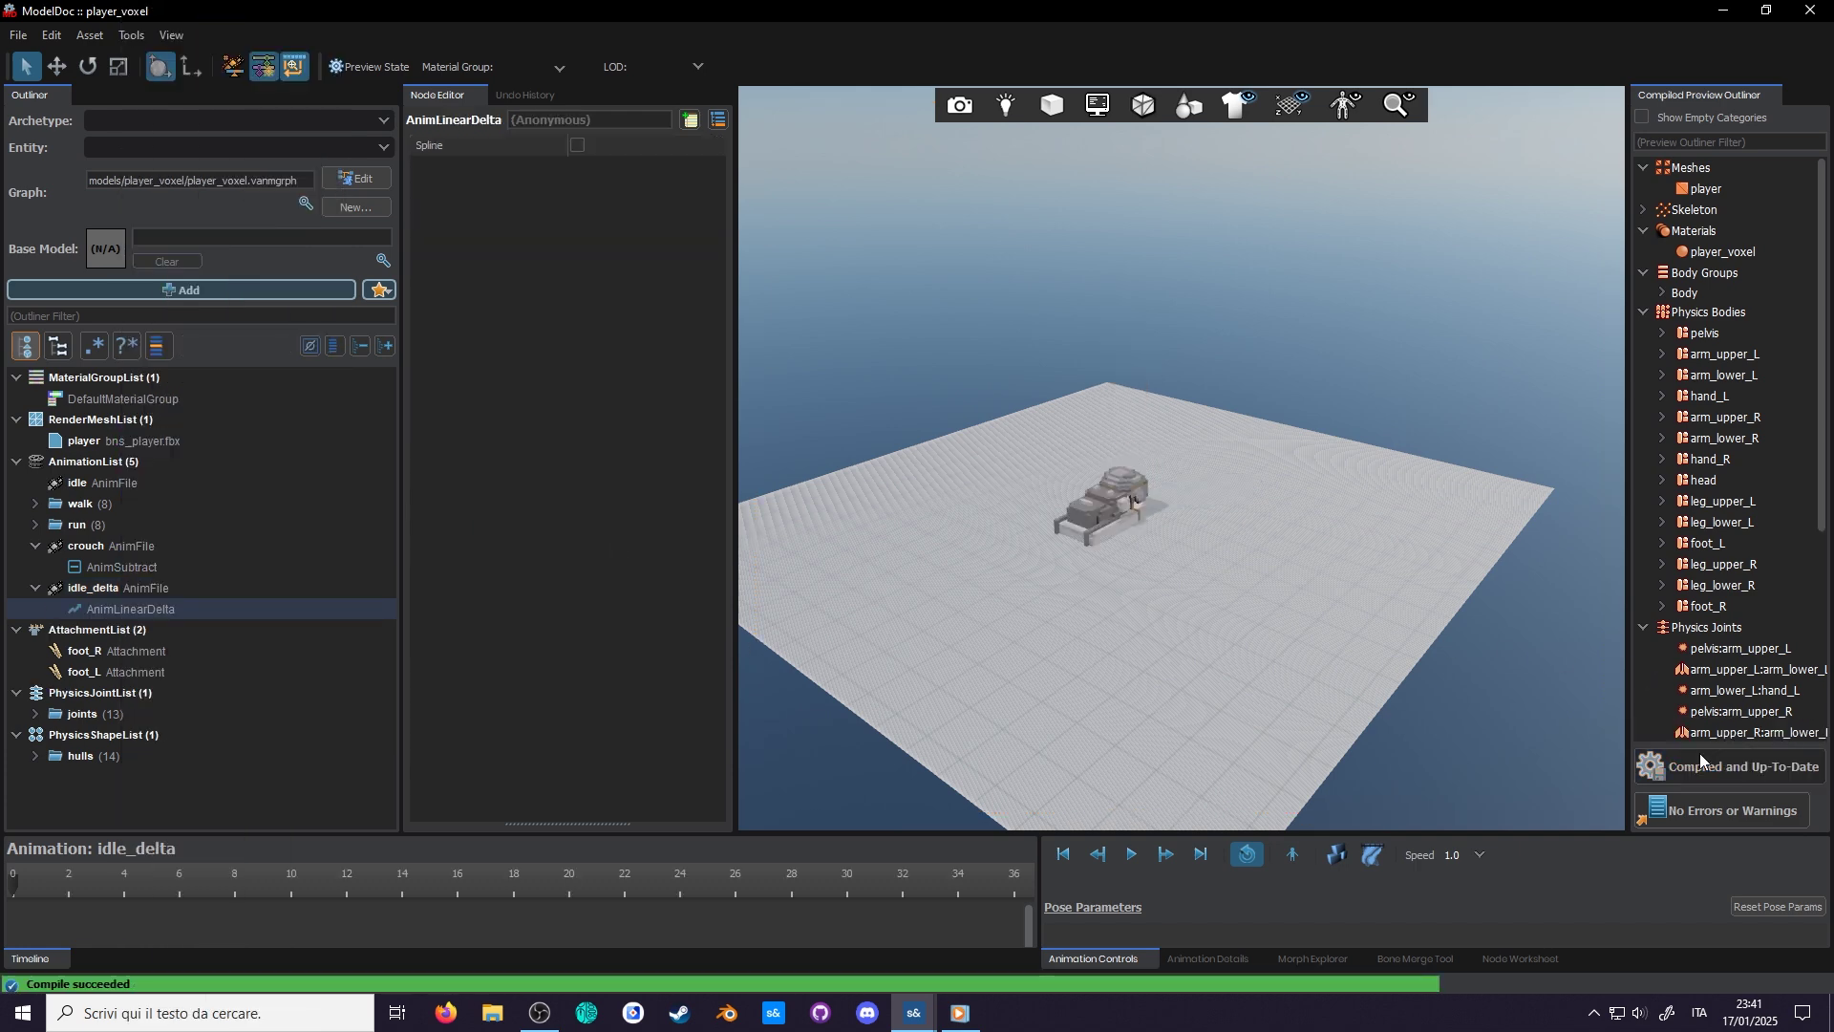
left_click(373, 177)
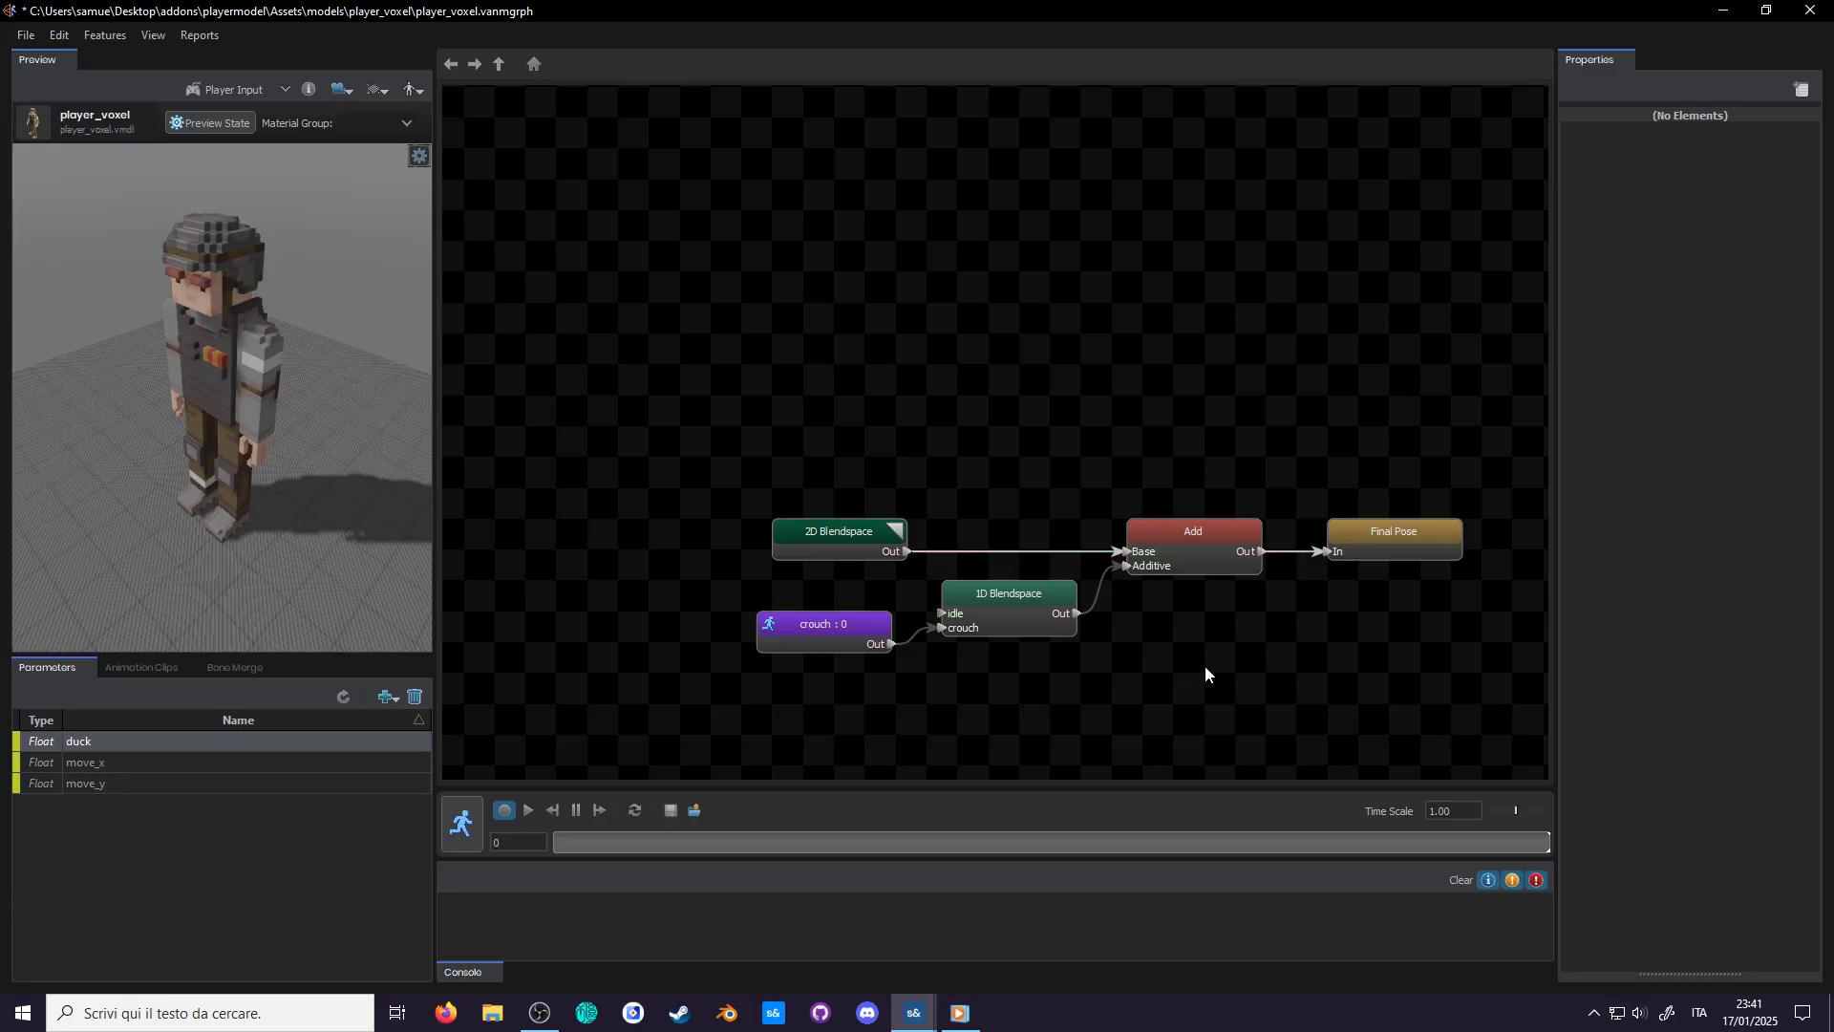
Create a Single Frame animation node using the idle_delta sequence.
right_click(1205, 667)
mouse_move(1275, 677)
mouse_move(1401, 716)
left_click(1634, 810)
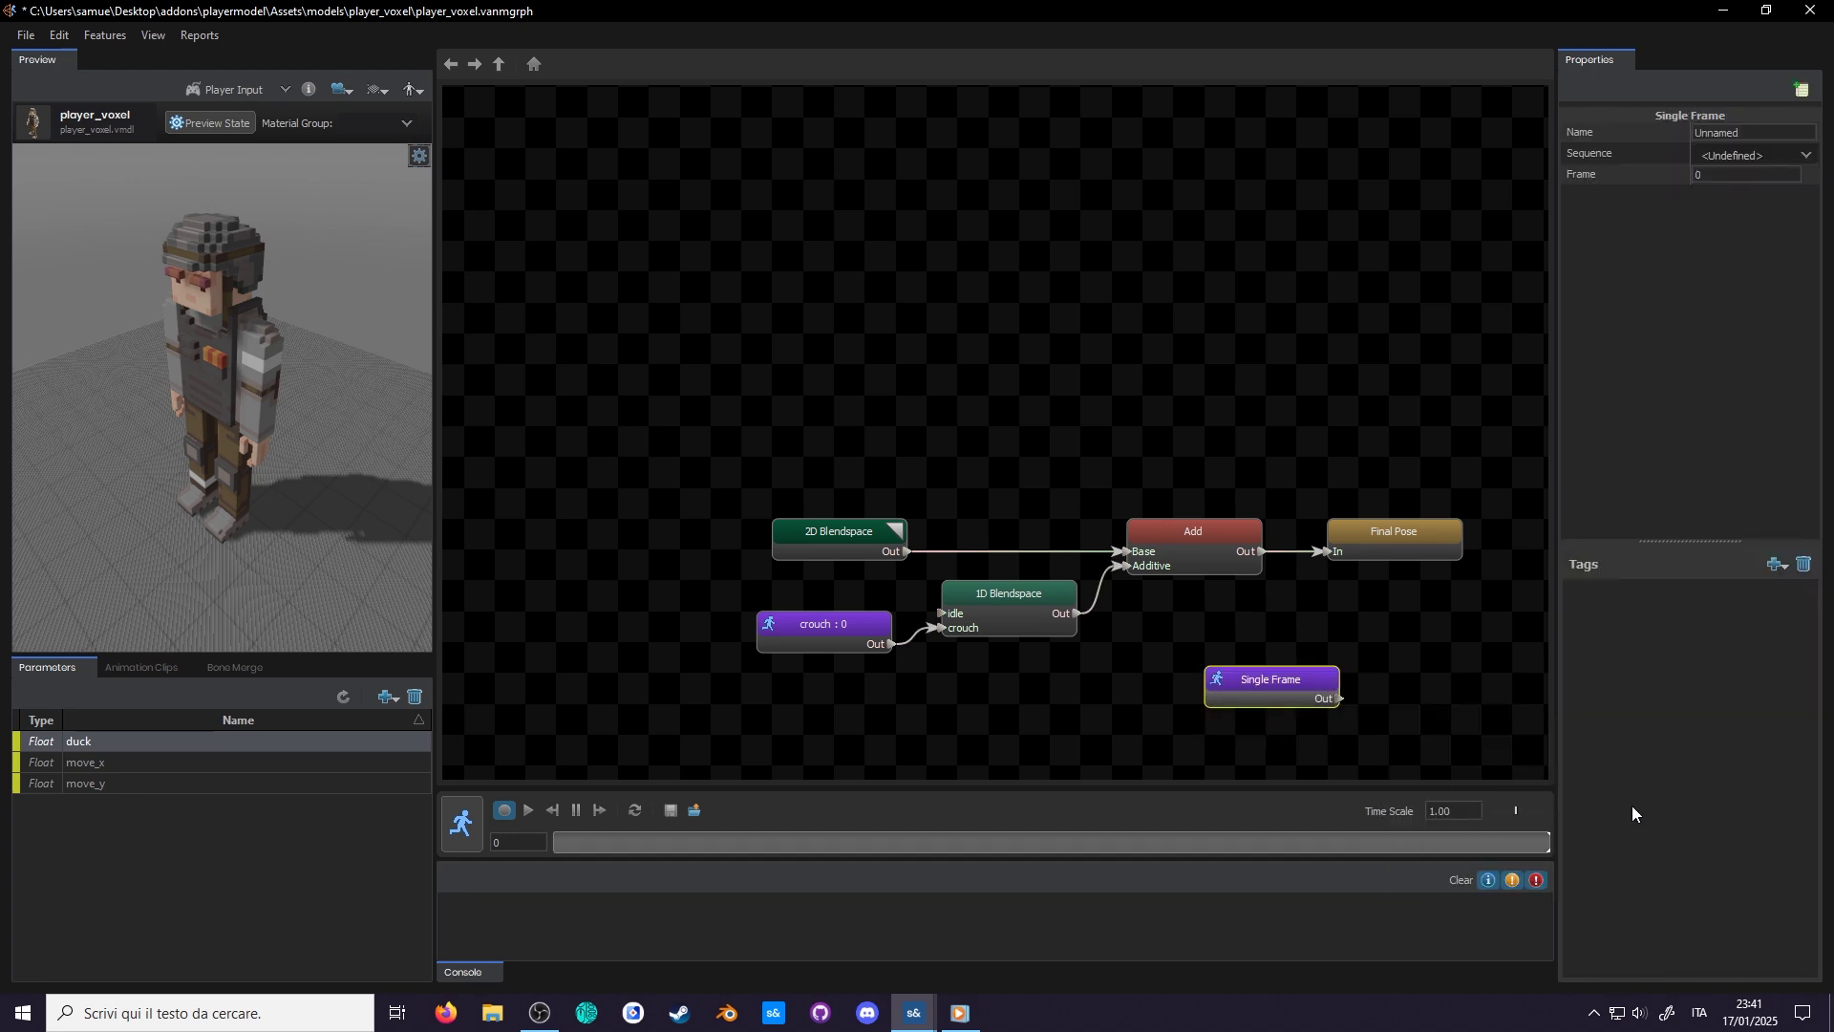
left_click(1805, 155)
left_click(1716, 208)
Arrange the idle_delta node above the crouch node and start the live preview.
left_click_drag(1321, 681, 869, 599)
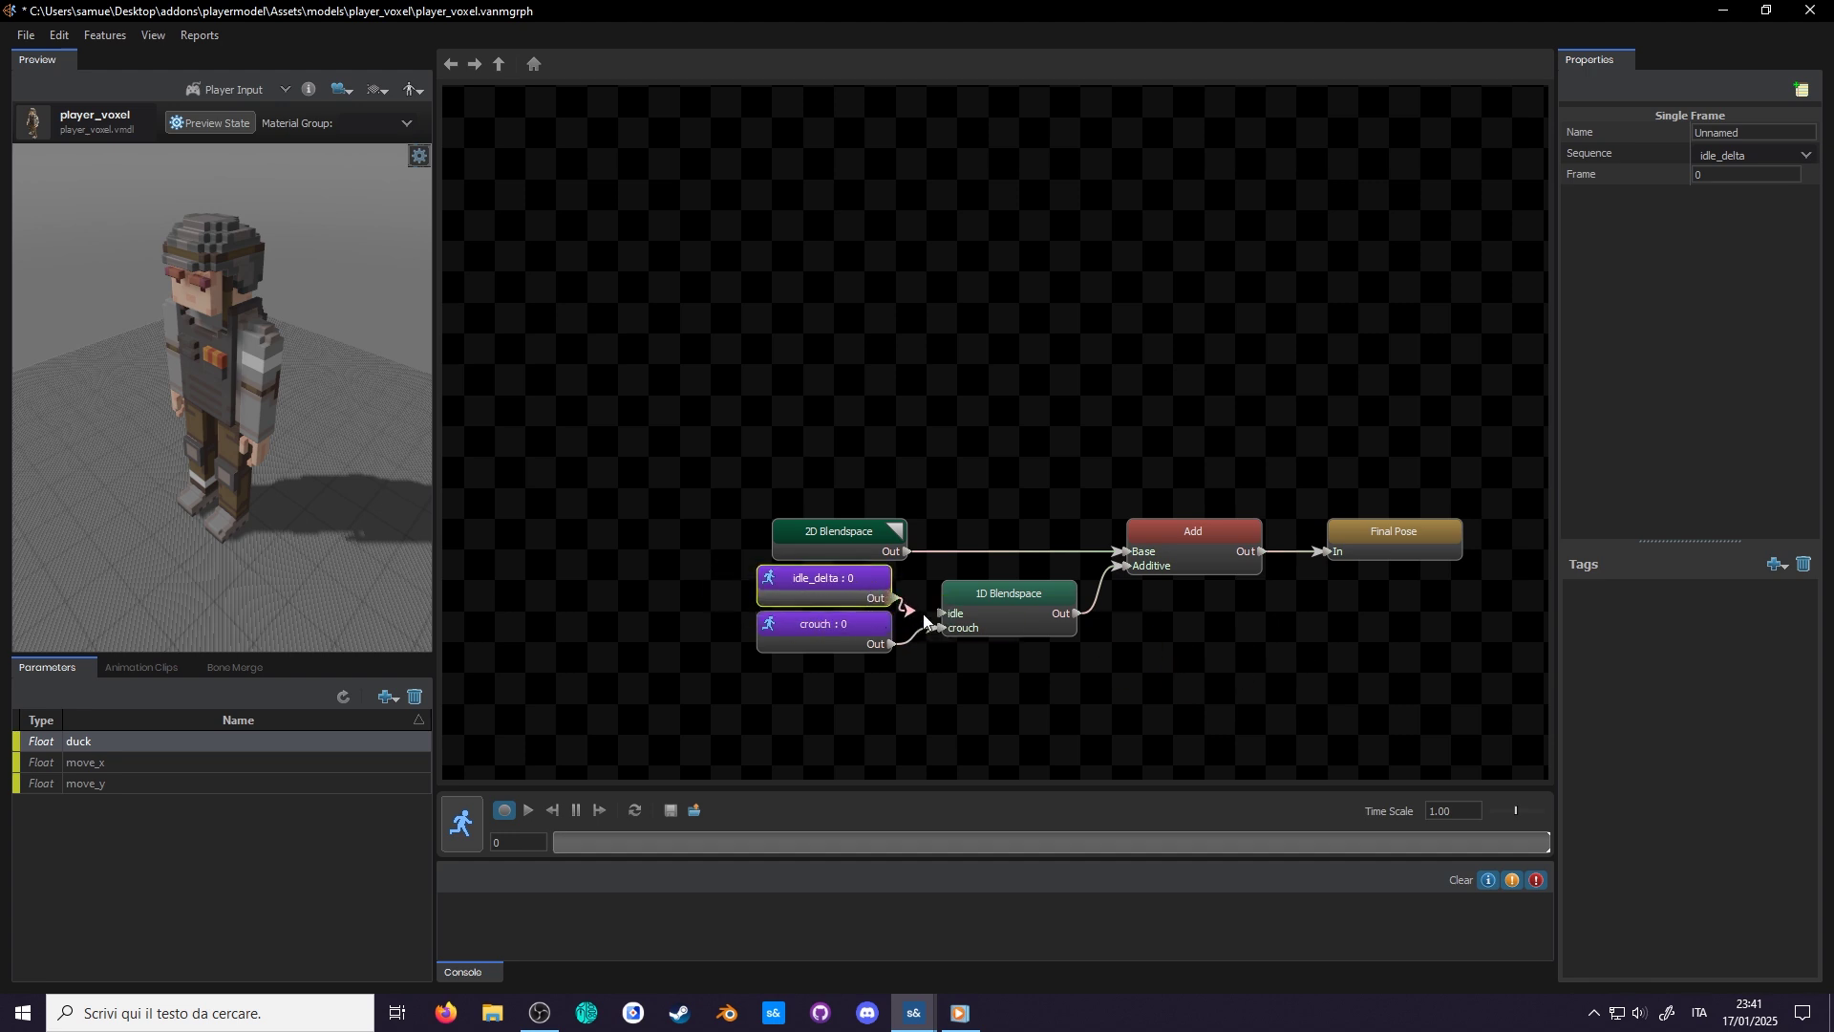
left_click_drag(702, 565, 835, 612)
left_click_drag(875, 545, 856, 545)
left_click(867, 725)
left_click(465, 832)
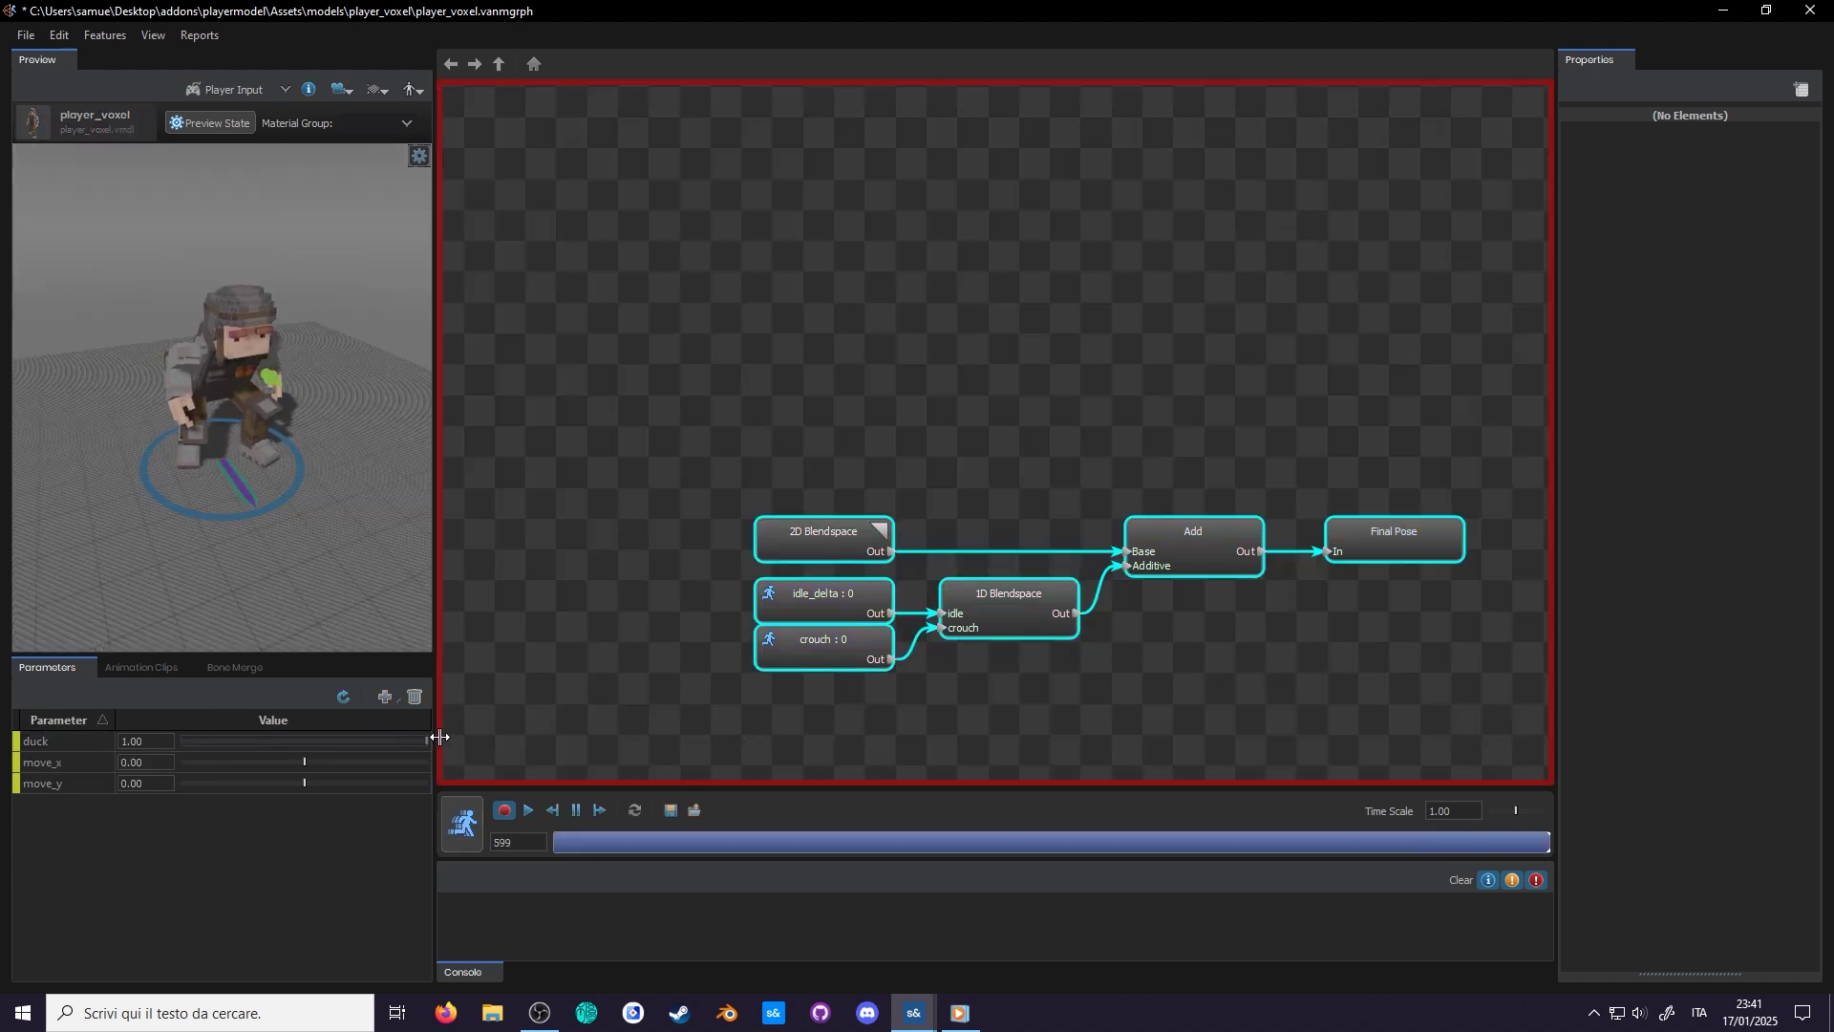
Test crouch-running by maxing duck and move_x, lower duck to about 0.56, then stop previewing.
key("ctrl+w")
left_click_drag(418, 740, 319, 741)
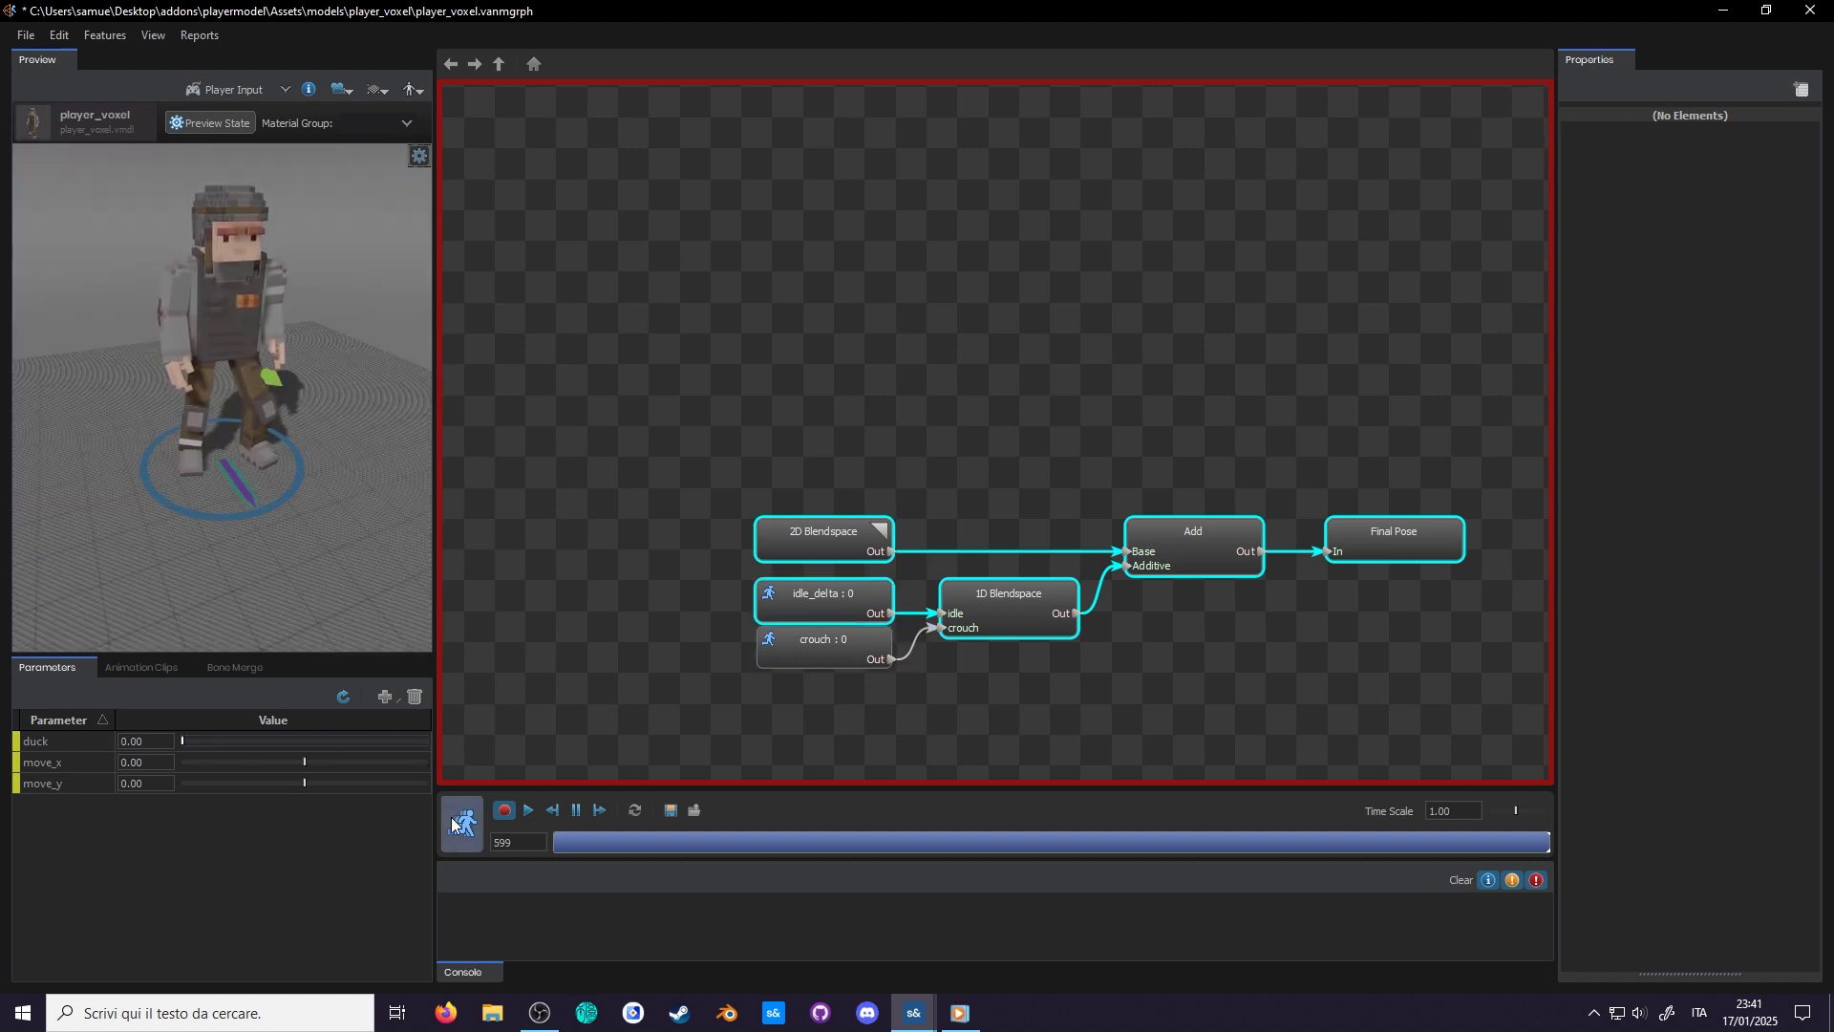
left_click(462, 823)
Set the 1D Blendspace damping speed function to BouncySpring with Damping 10.
left_click(996, 608)
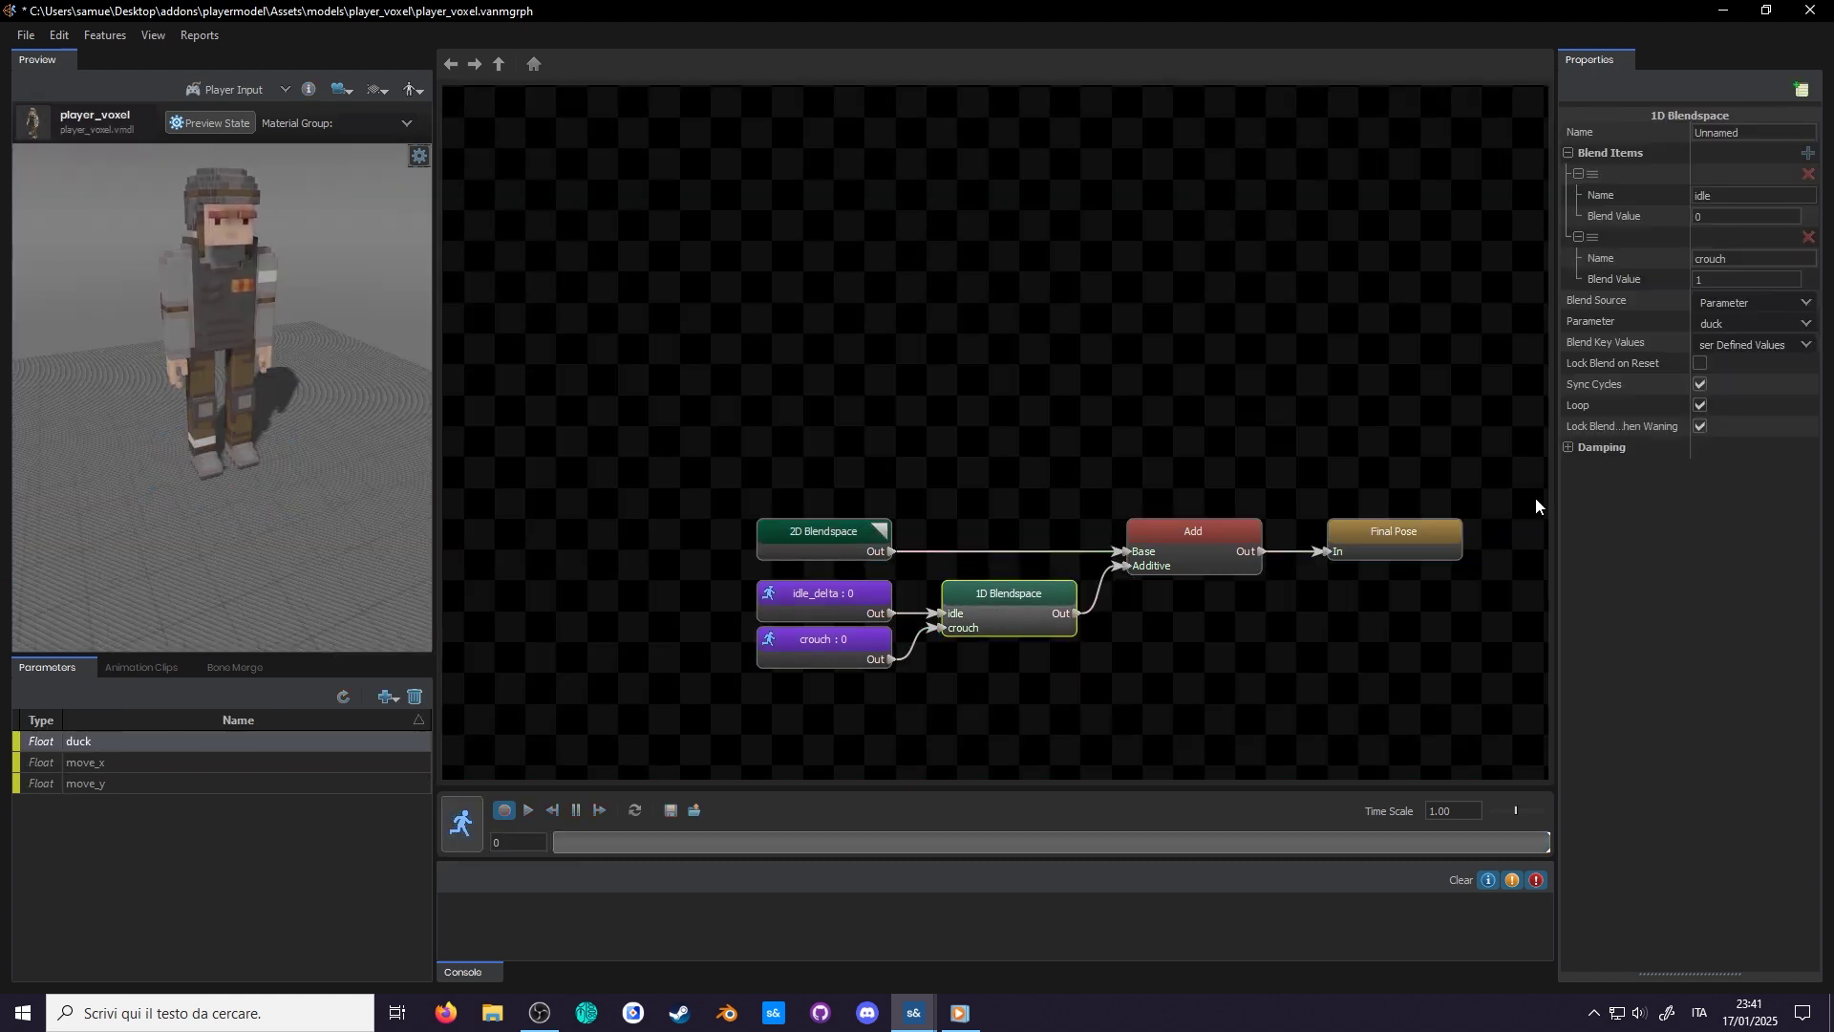
left_click(1568, 448)
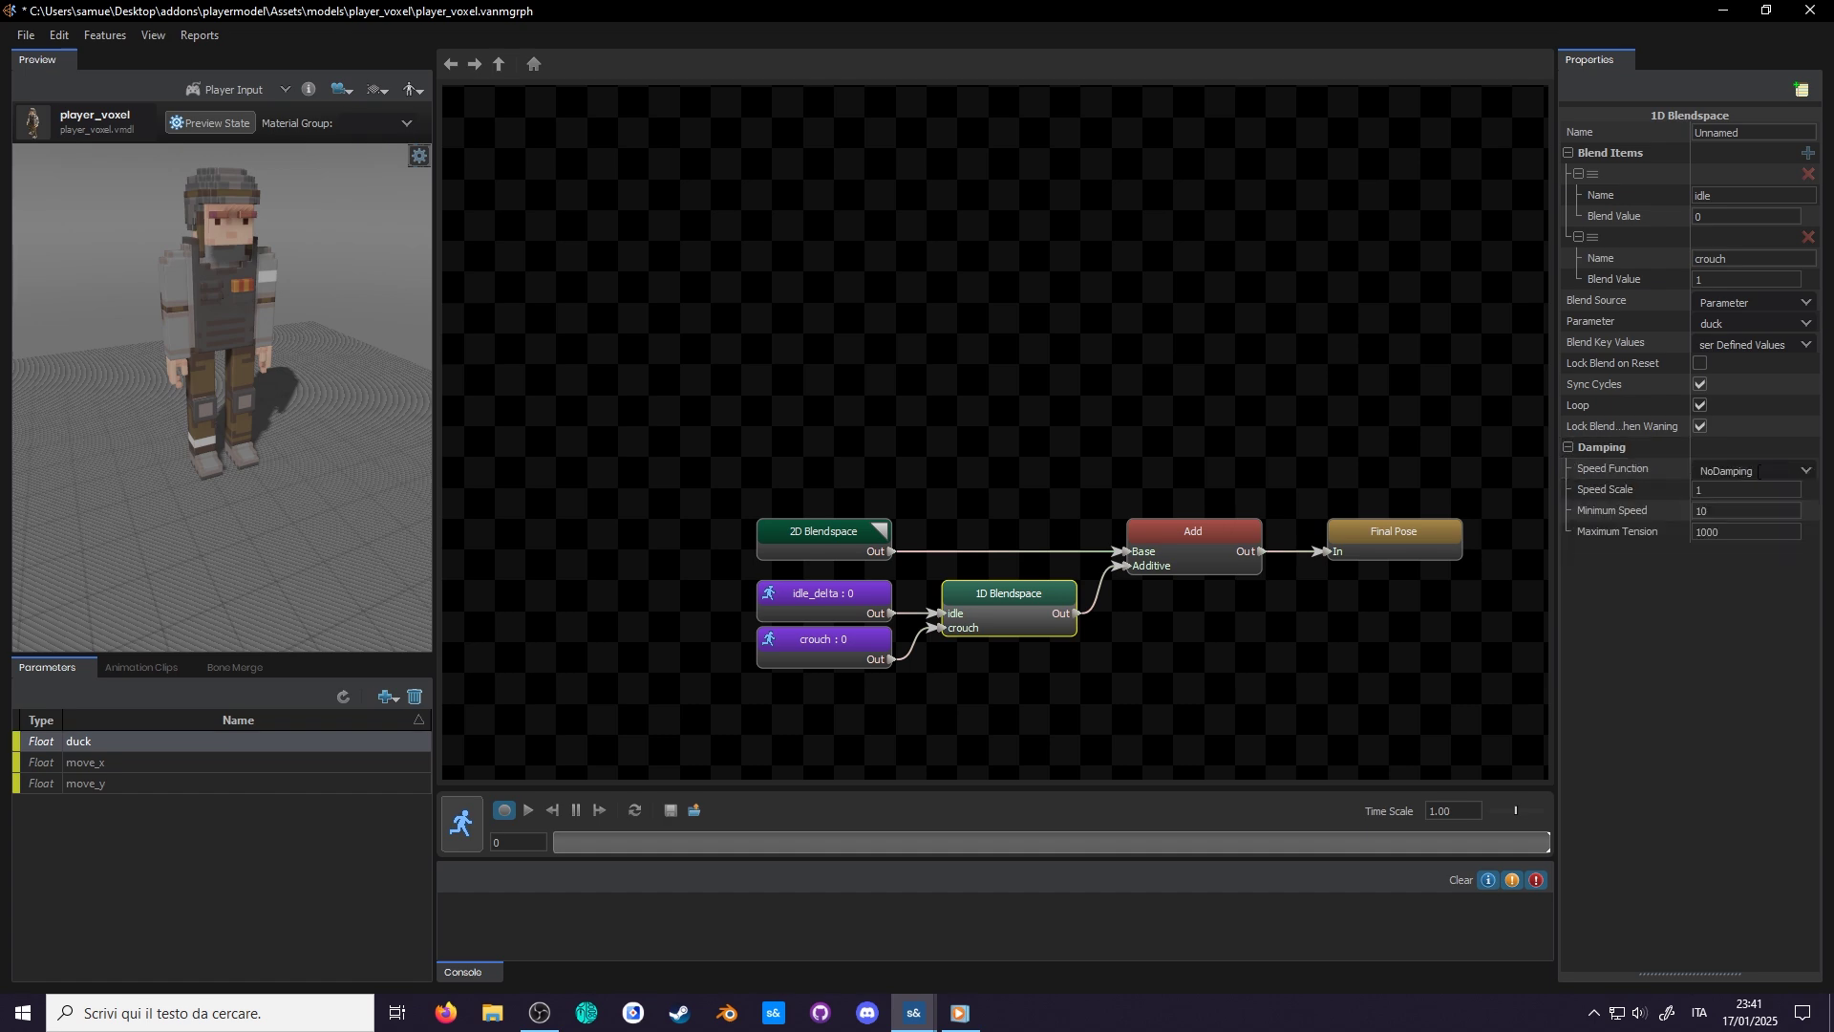
left_click(1805, 471)
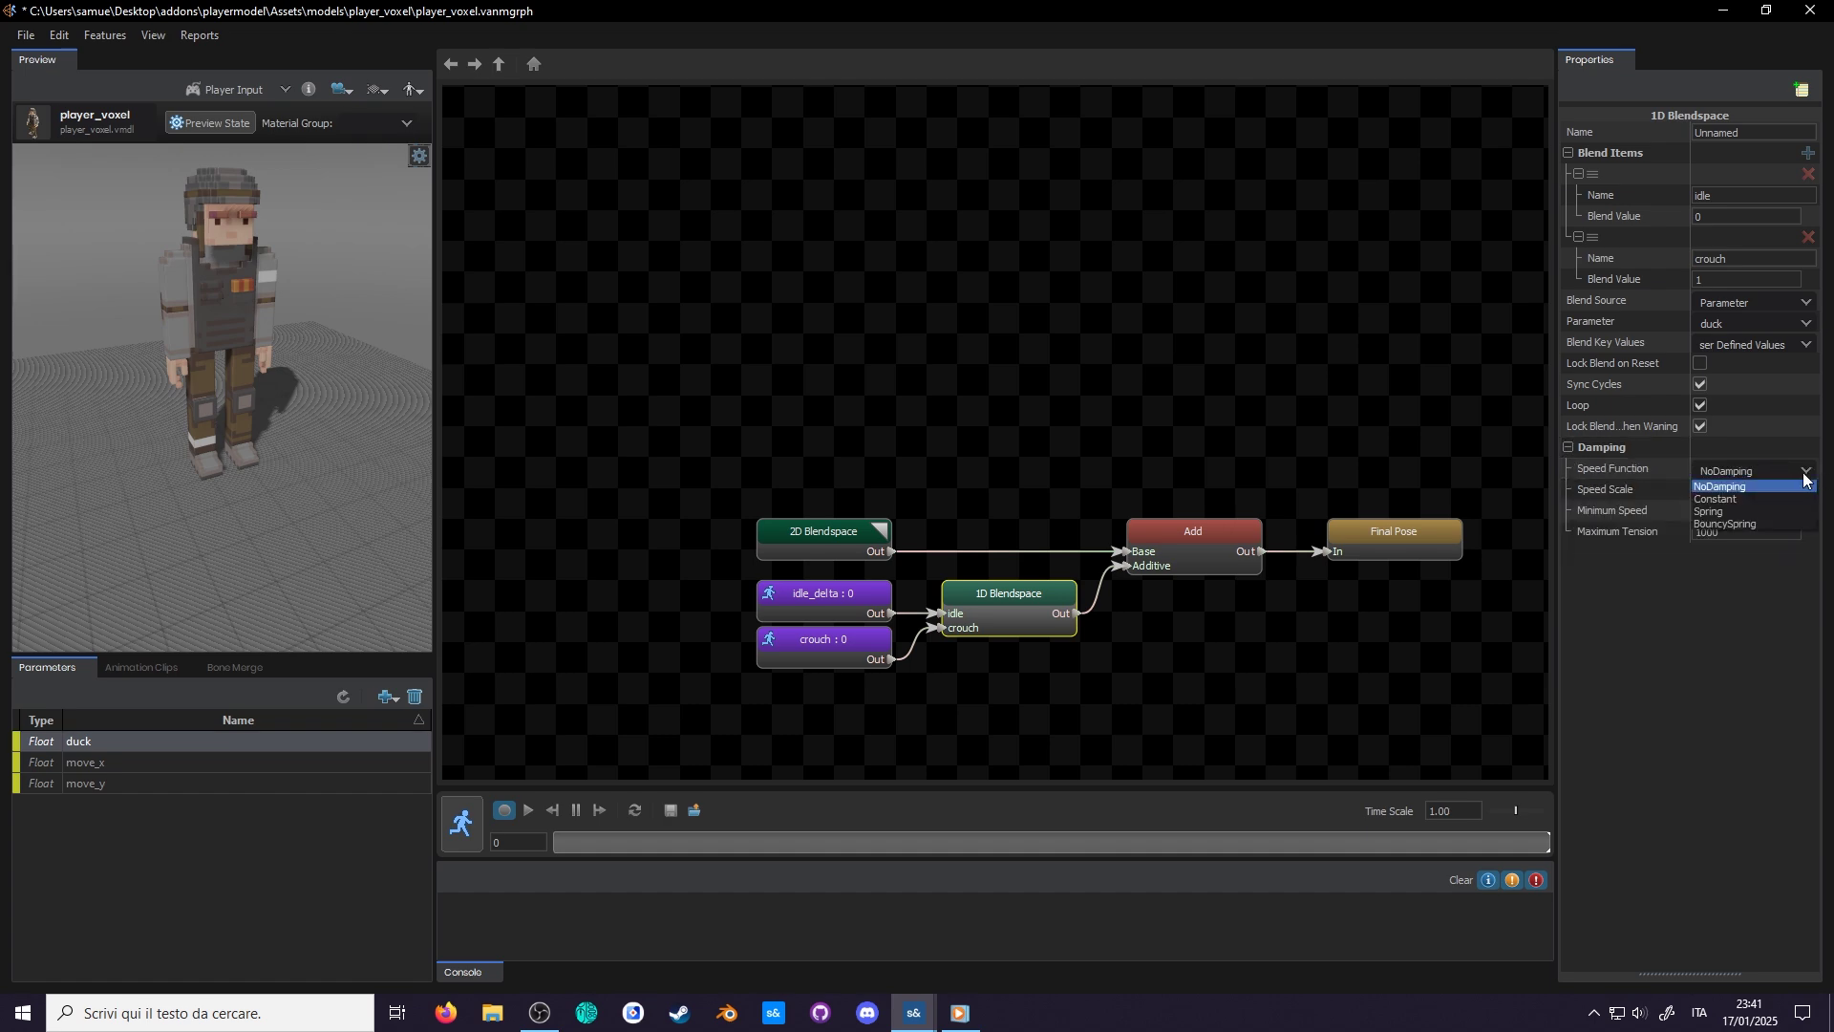
left_click(1792, 530)
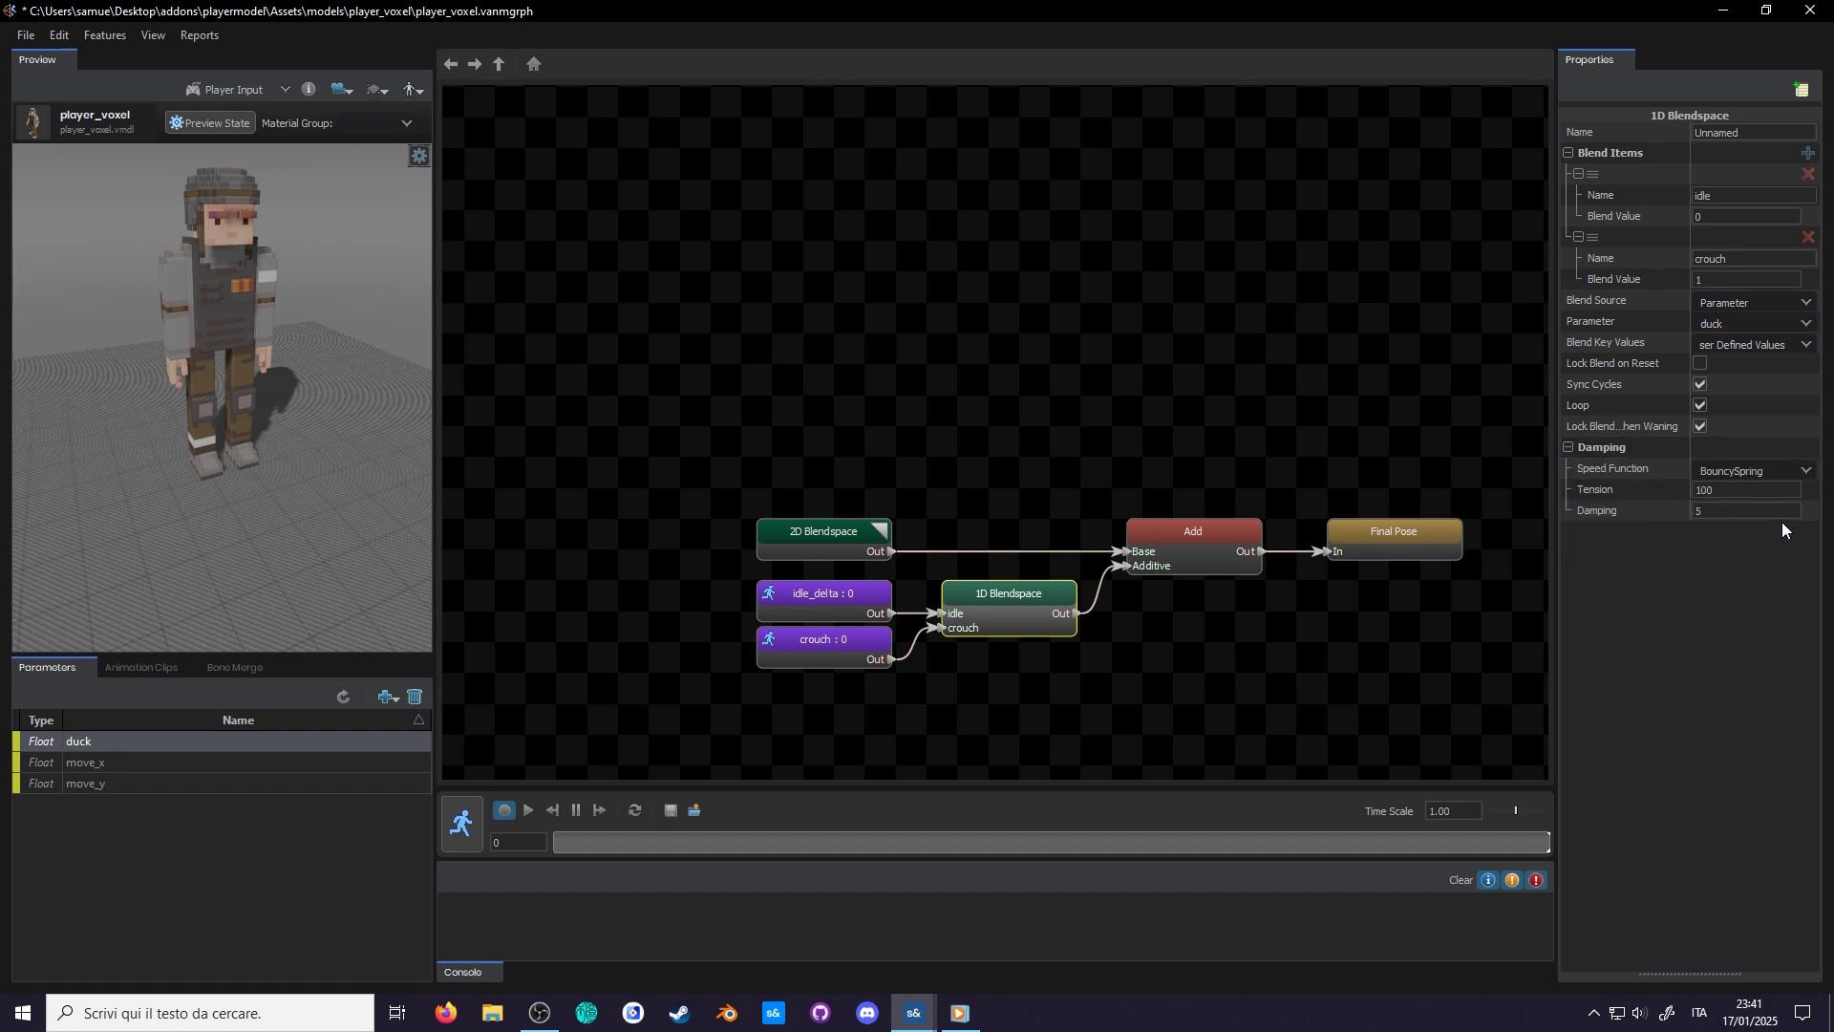
type("10")
key("Return")
Preview with duck at 0, pause to set idle -0.2 and crouch 1.2 blend values, then resume.
left_click(464, 827)
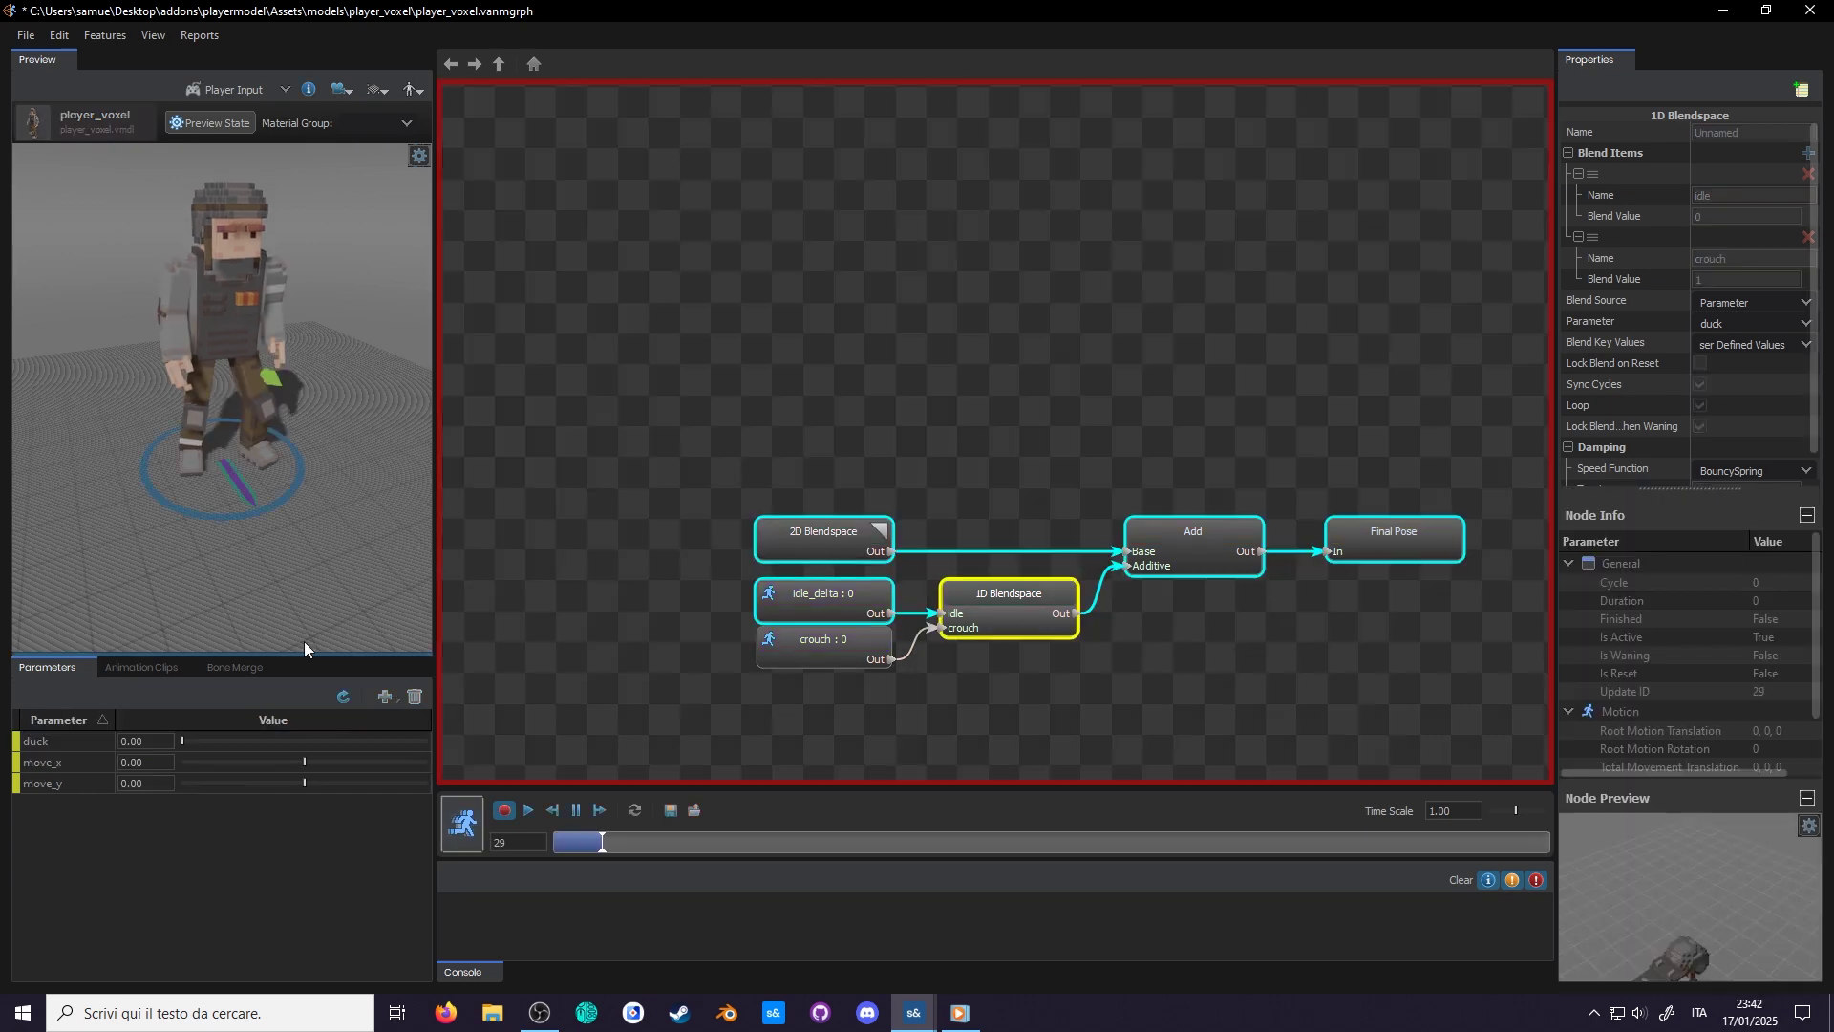
scroll(328, 736, "down", 3)
scroll(345, 738, "down", 1)
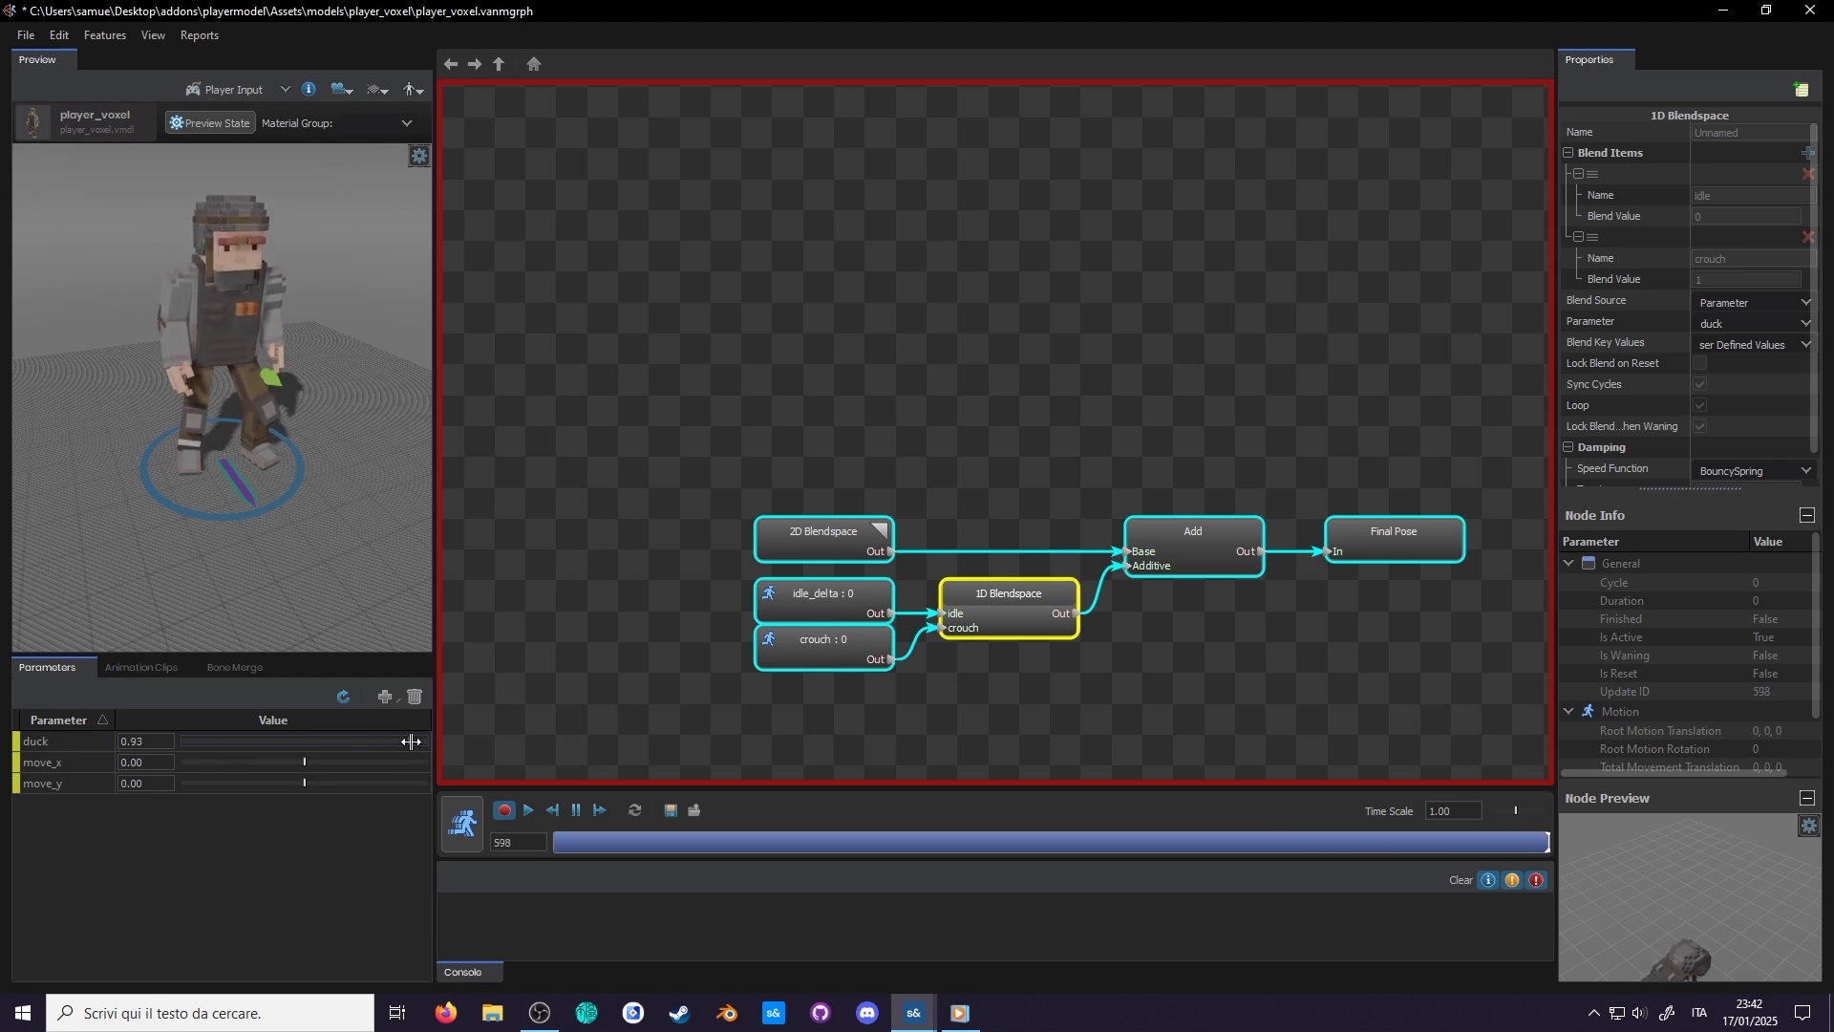
left_click_drag(427, 741, 712, 746)
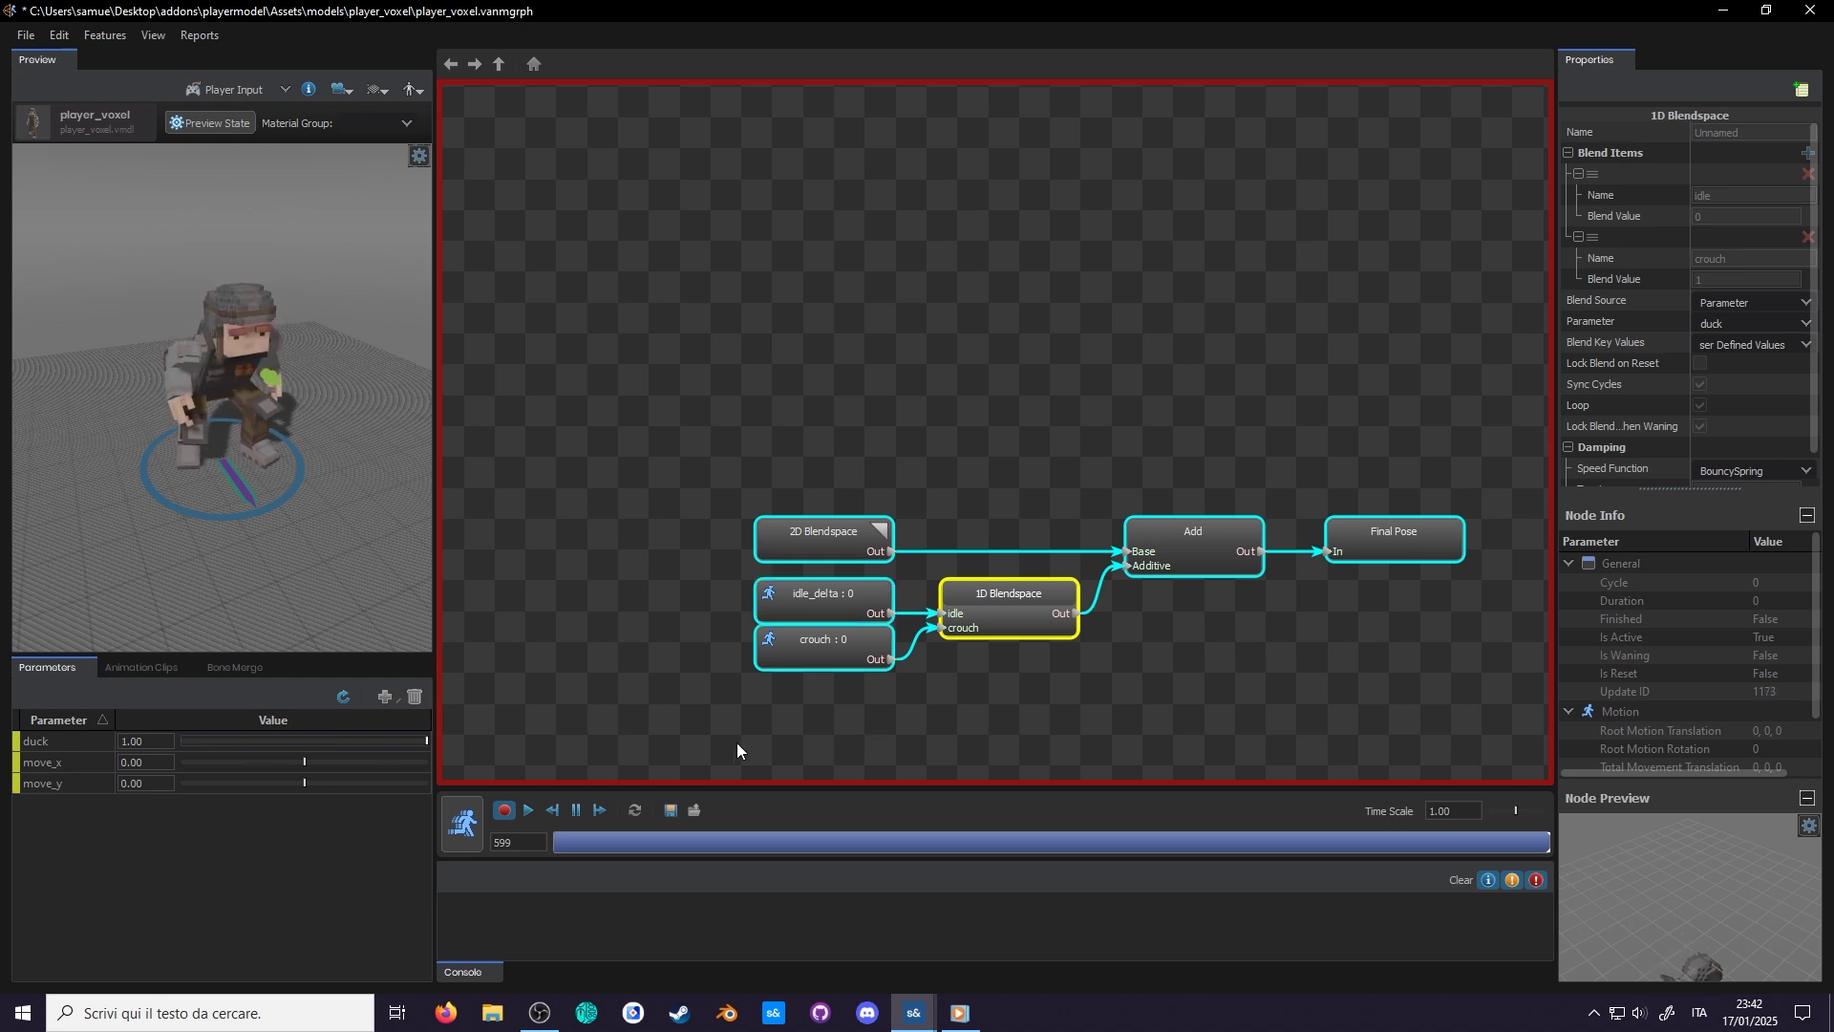
left_click(466, 820)
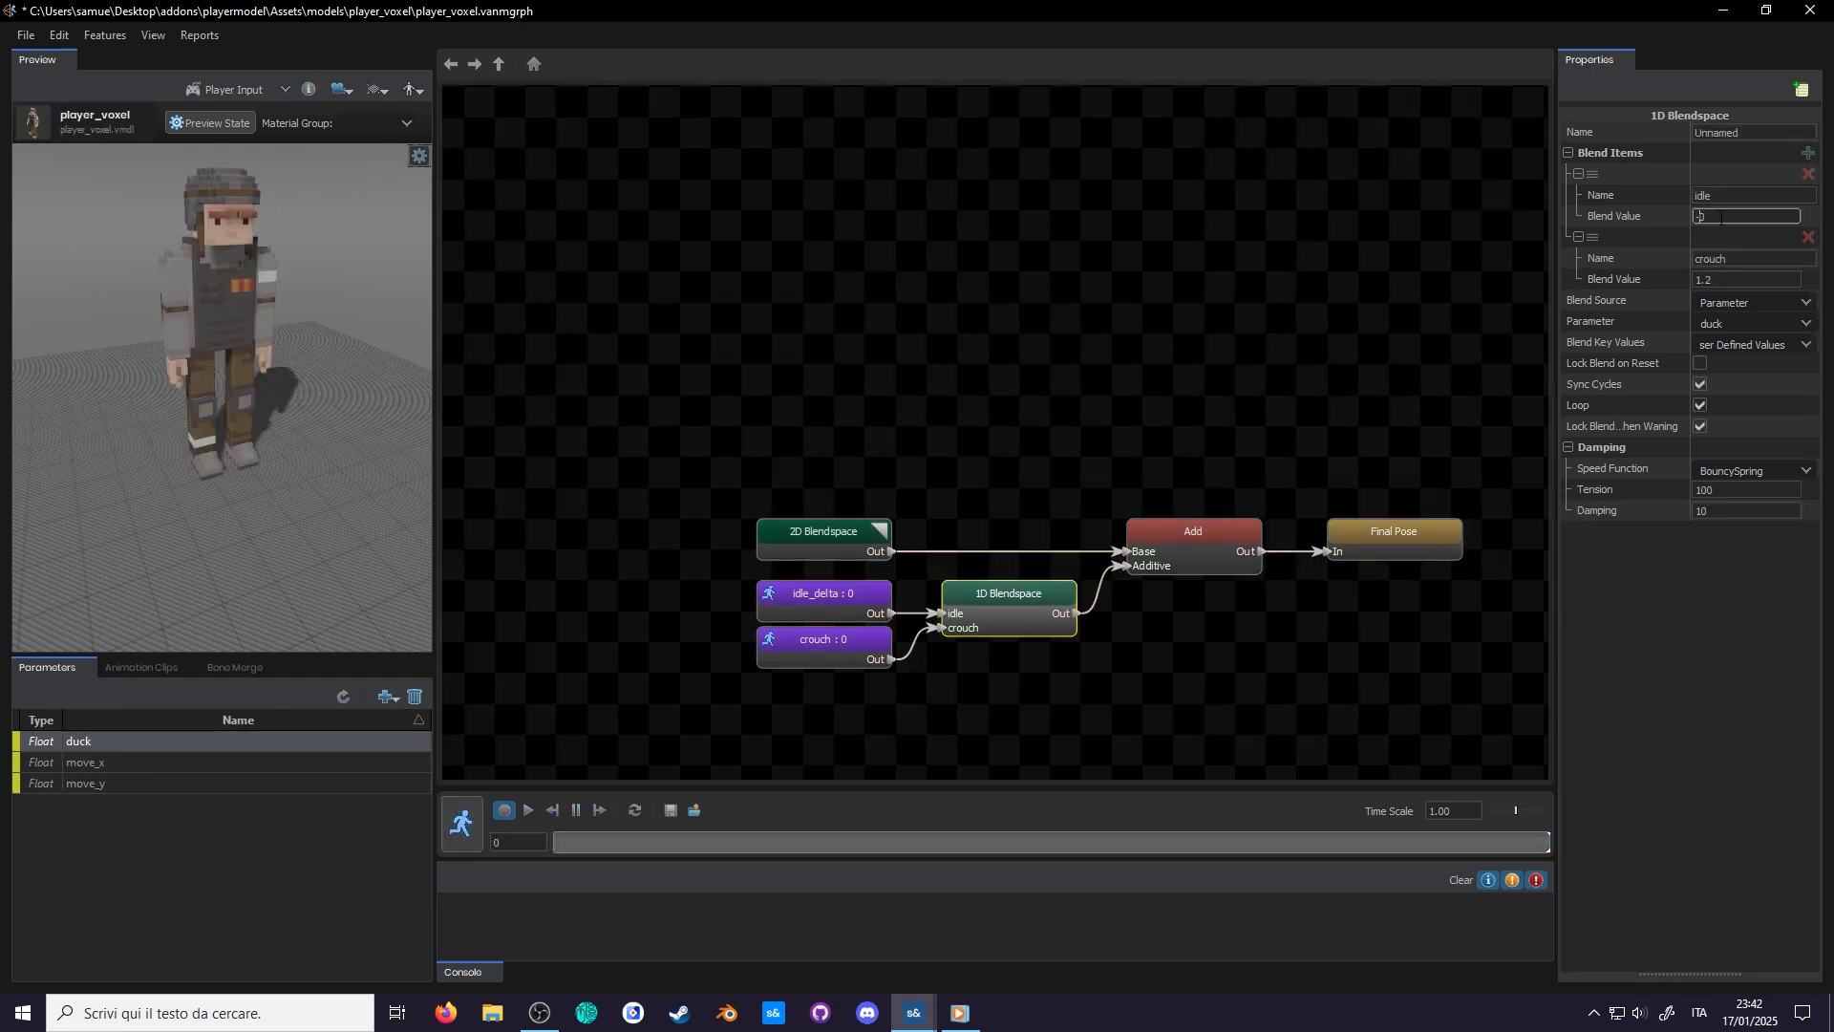
left_click(464, 821)
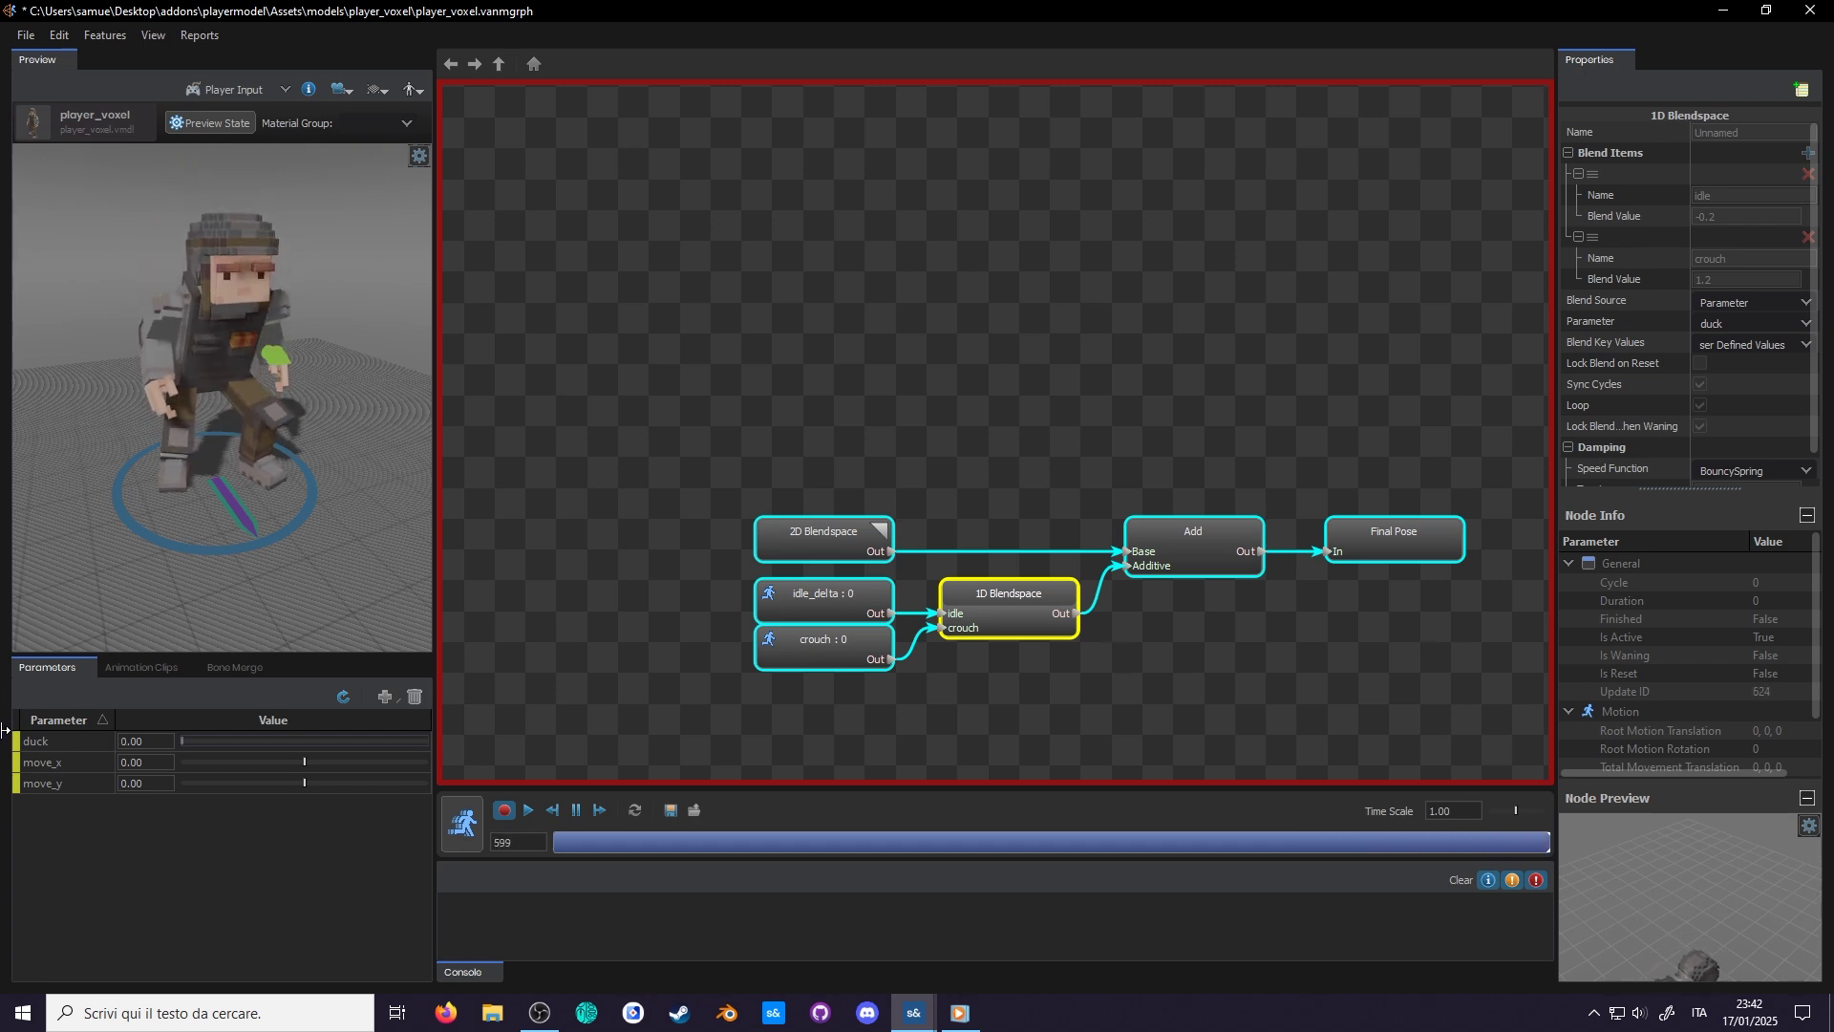
left_click(219, 401)
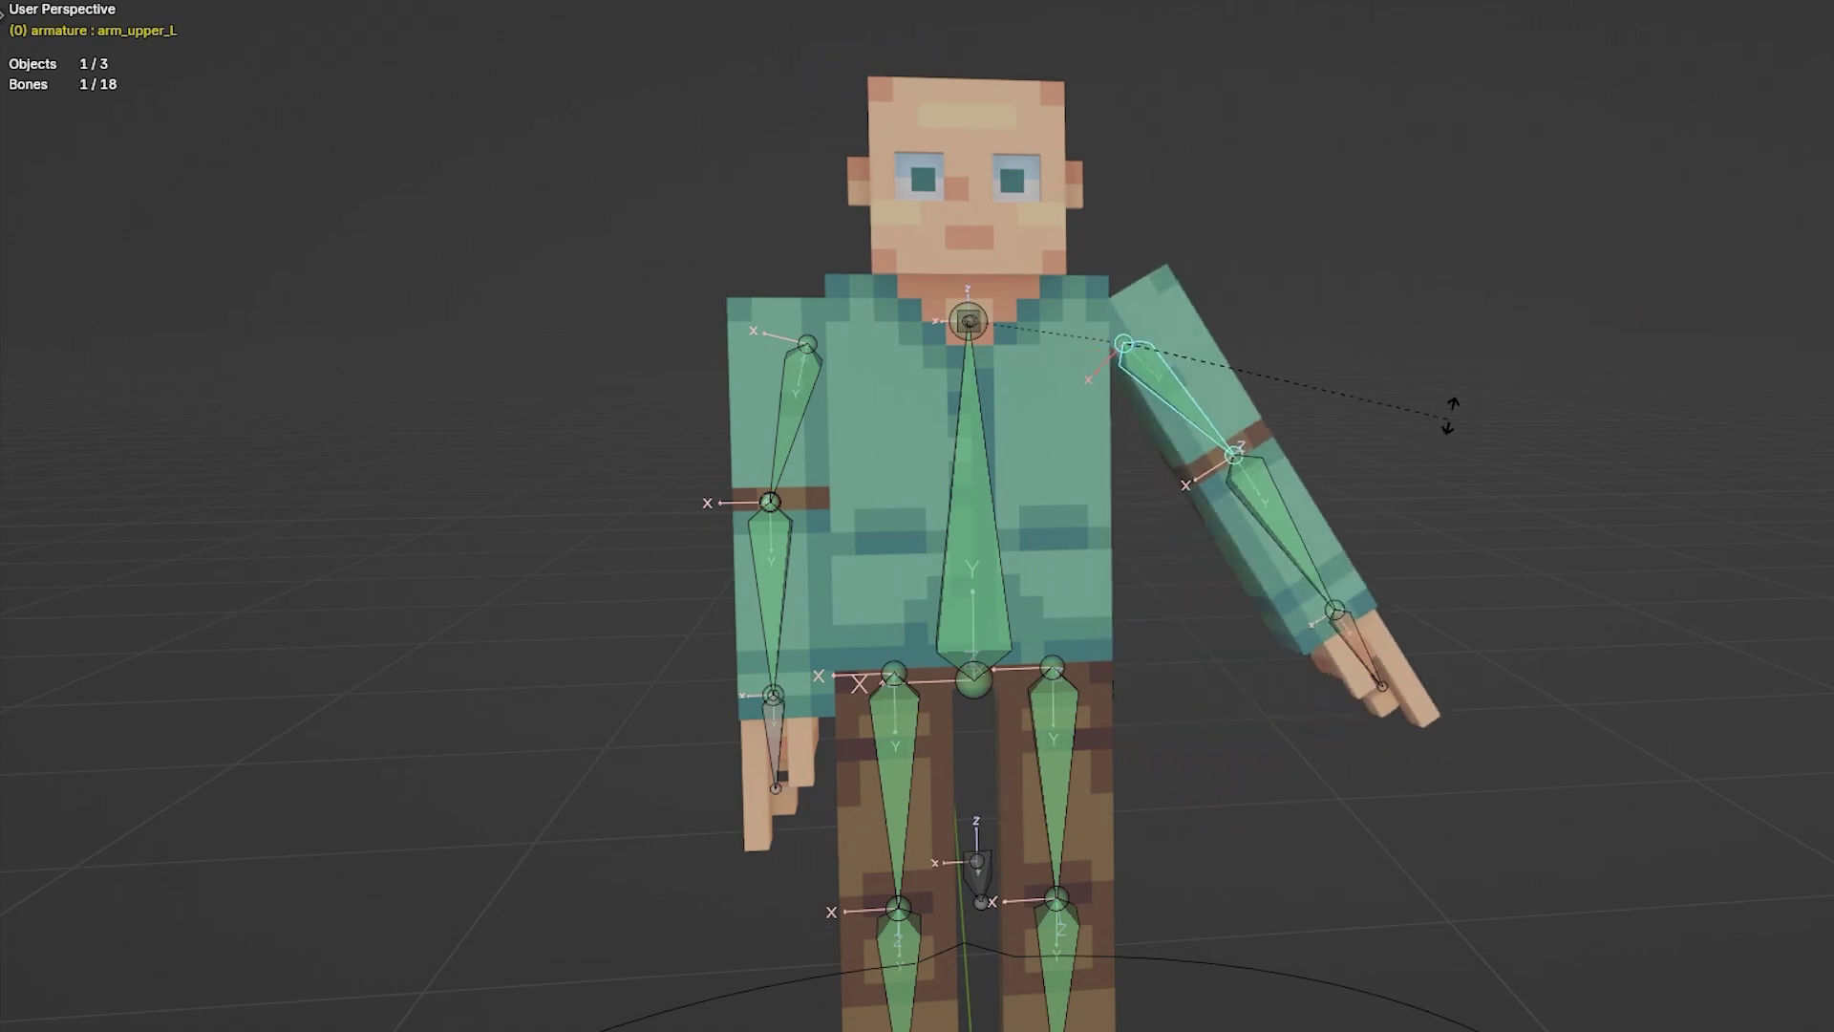
Rotate the left upper arm, forearm and hand_L bones to reveal the arm hierarchy.
left_click(1433, 363)
left_click(1361, 435)
key("r")
left_click(1346, 401)
left_click(1417, 406)
key("r")
right_click(1488, 355)
left_click(1198, 361)
key("r")
key("z")
key("x")
left_click(1477, 43)
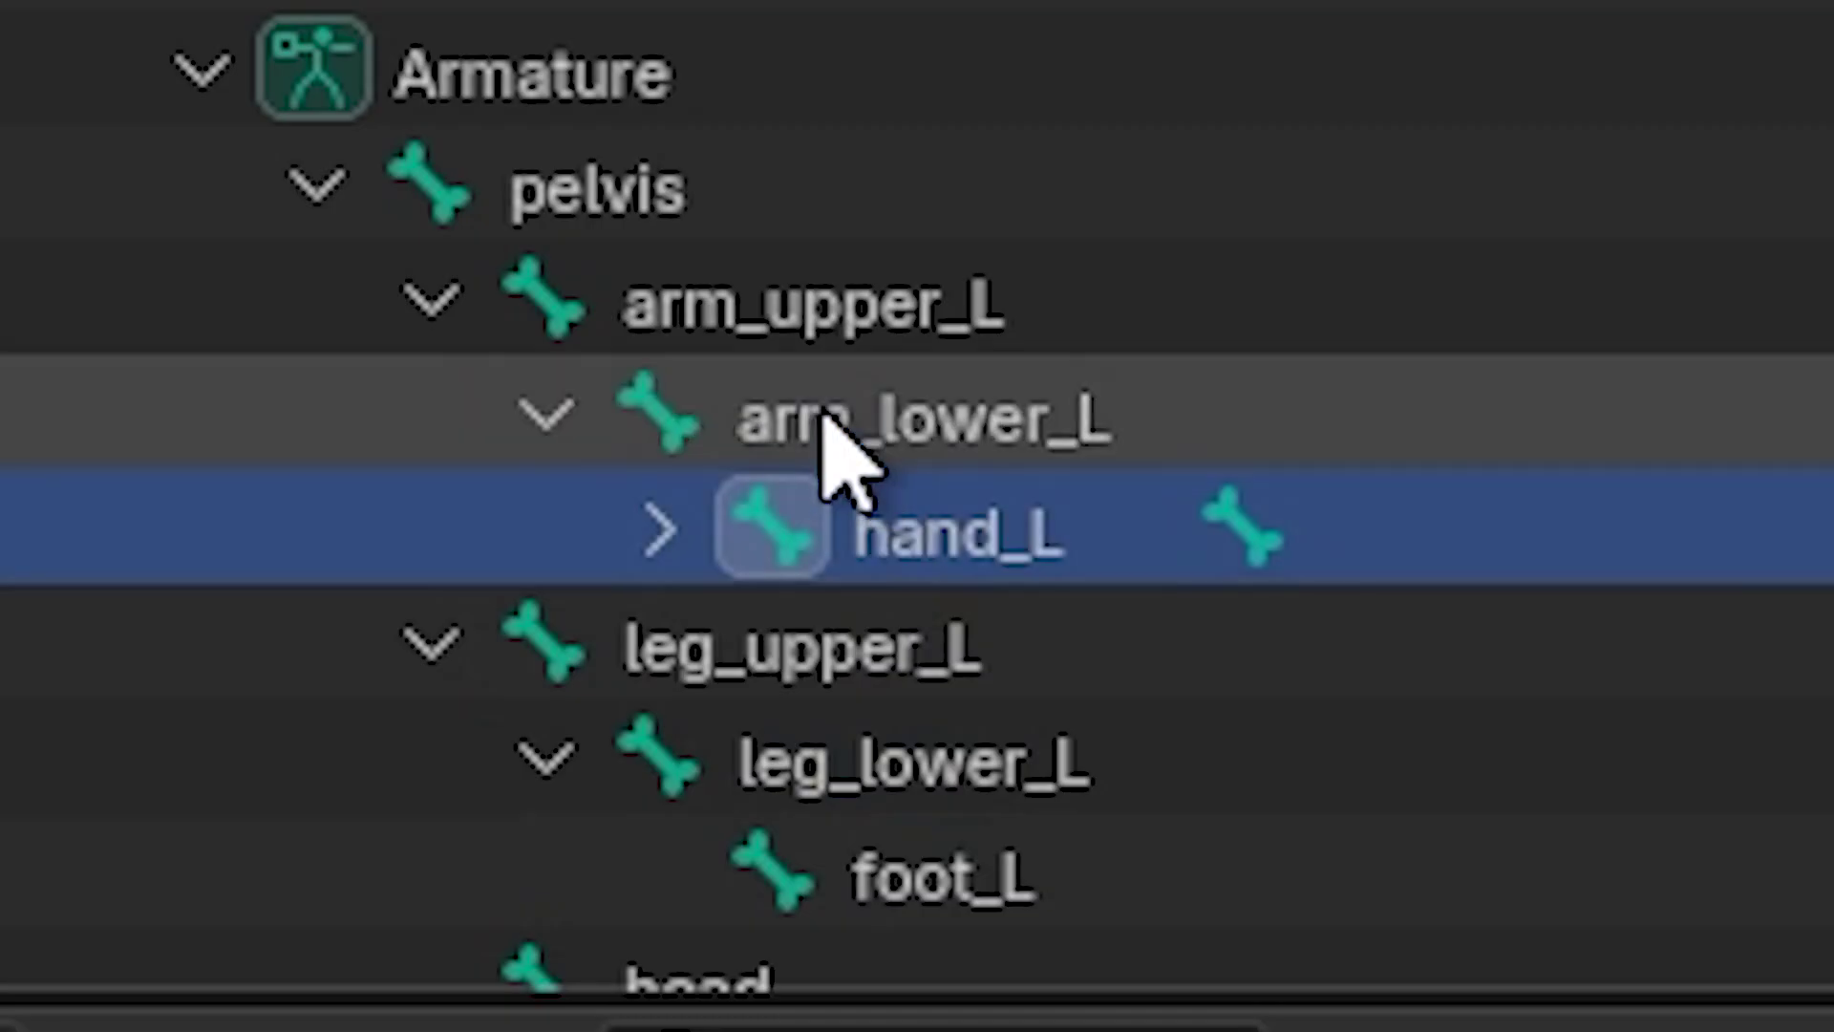
Select the arm chain up to pelvis and pose the right arm bones.
left_click(817, 396)
left_click(608, 260)
left_click(535, 202)
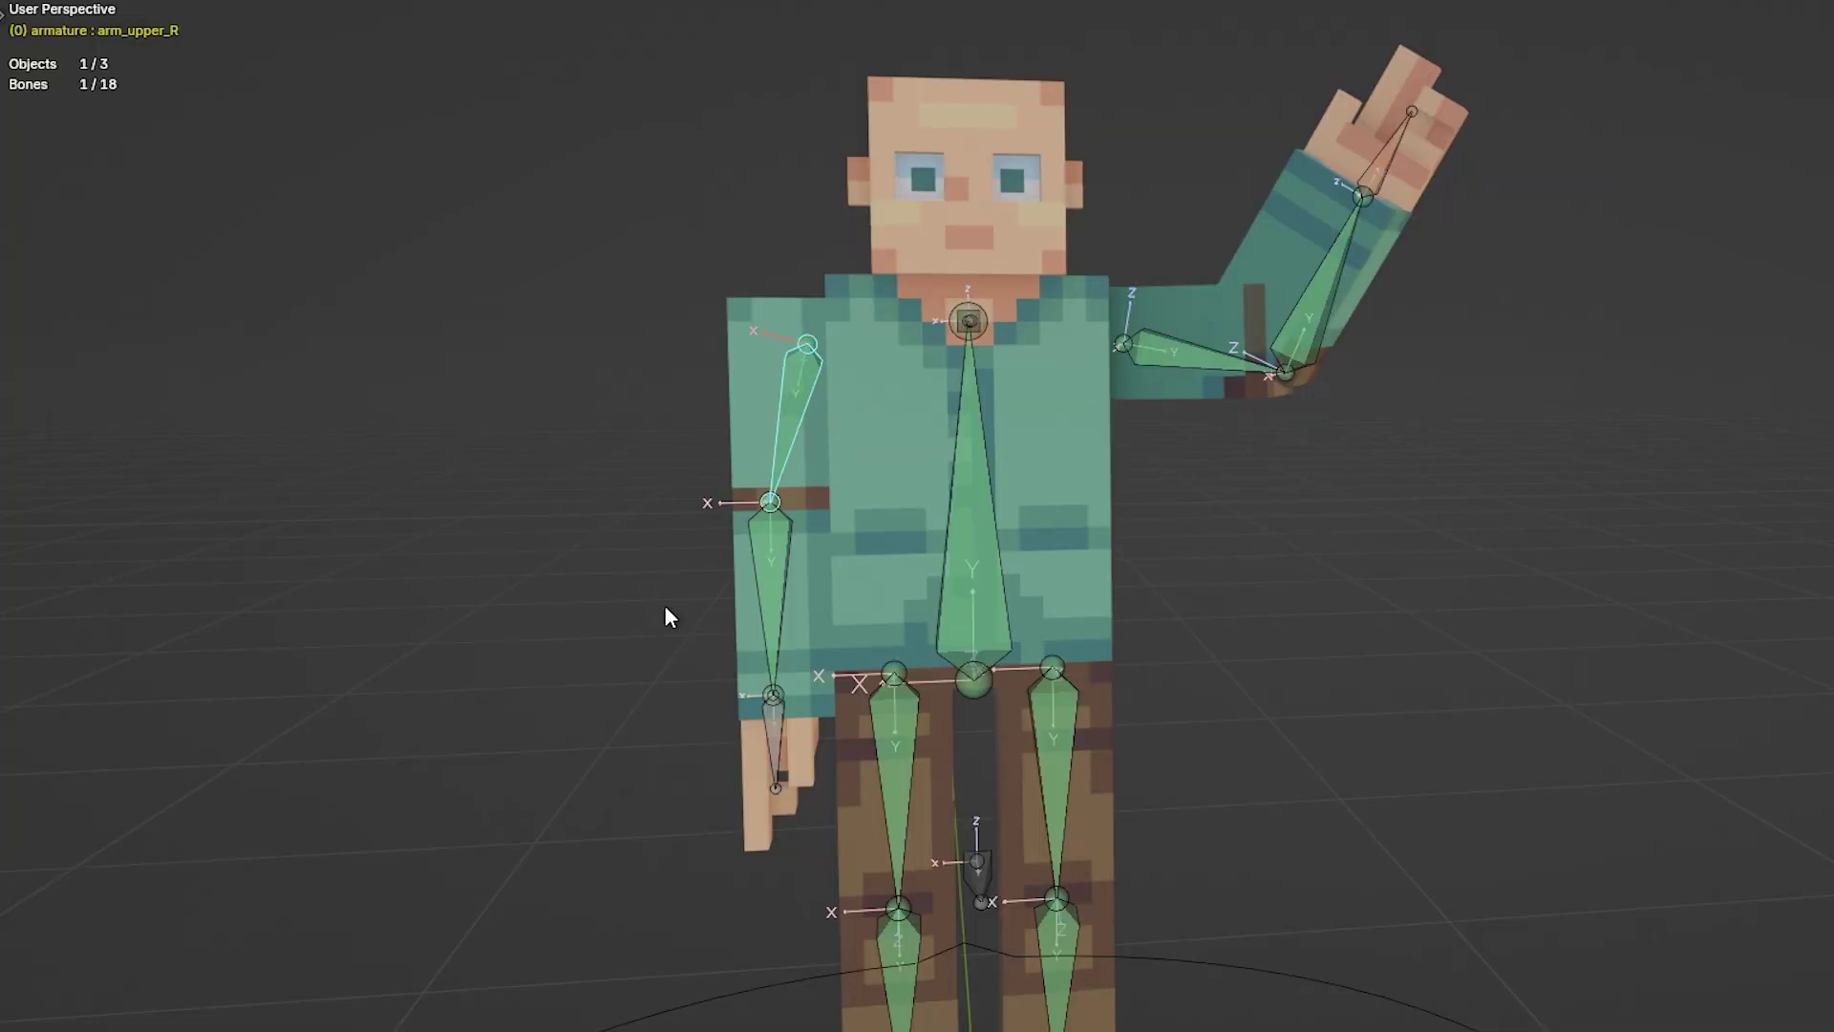
key("r")
left_click(696, 642)
key("g")
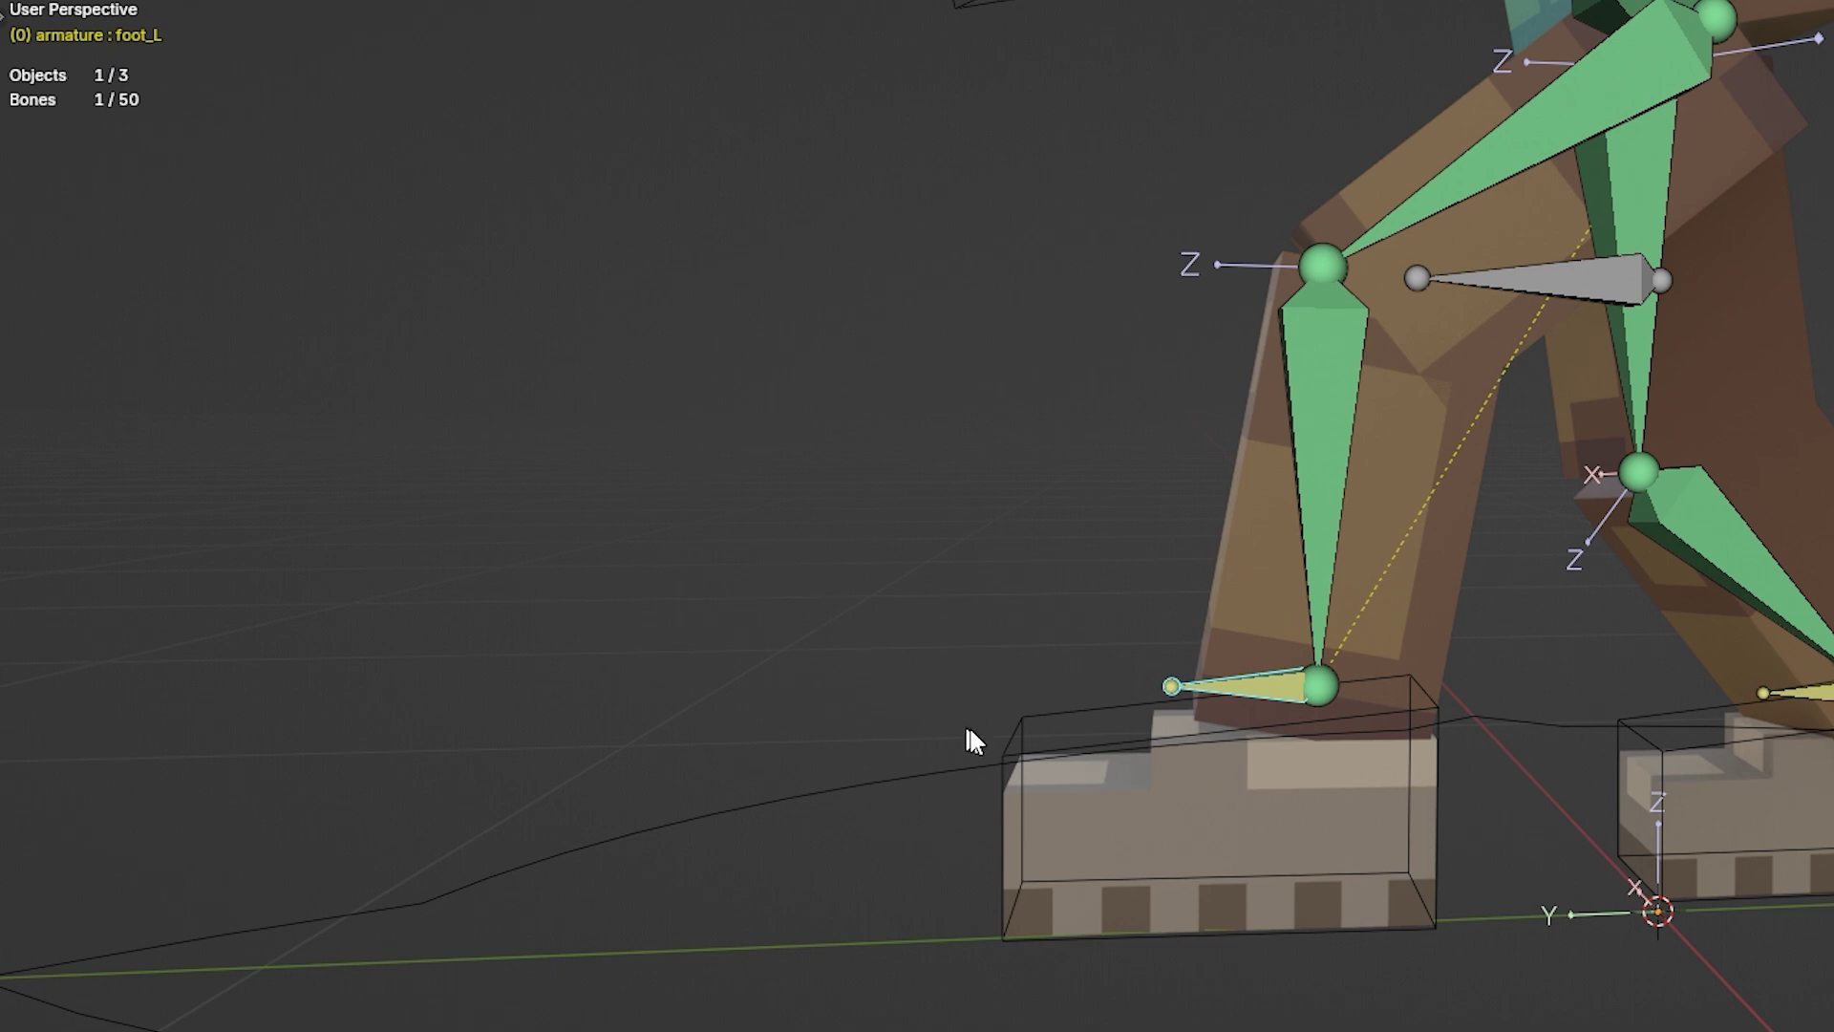
Move IK_foot_L up to bend the leg, then collapse pelvis and expand root to show the IK bones.
left_click(1056, 728)
key("g")
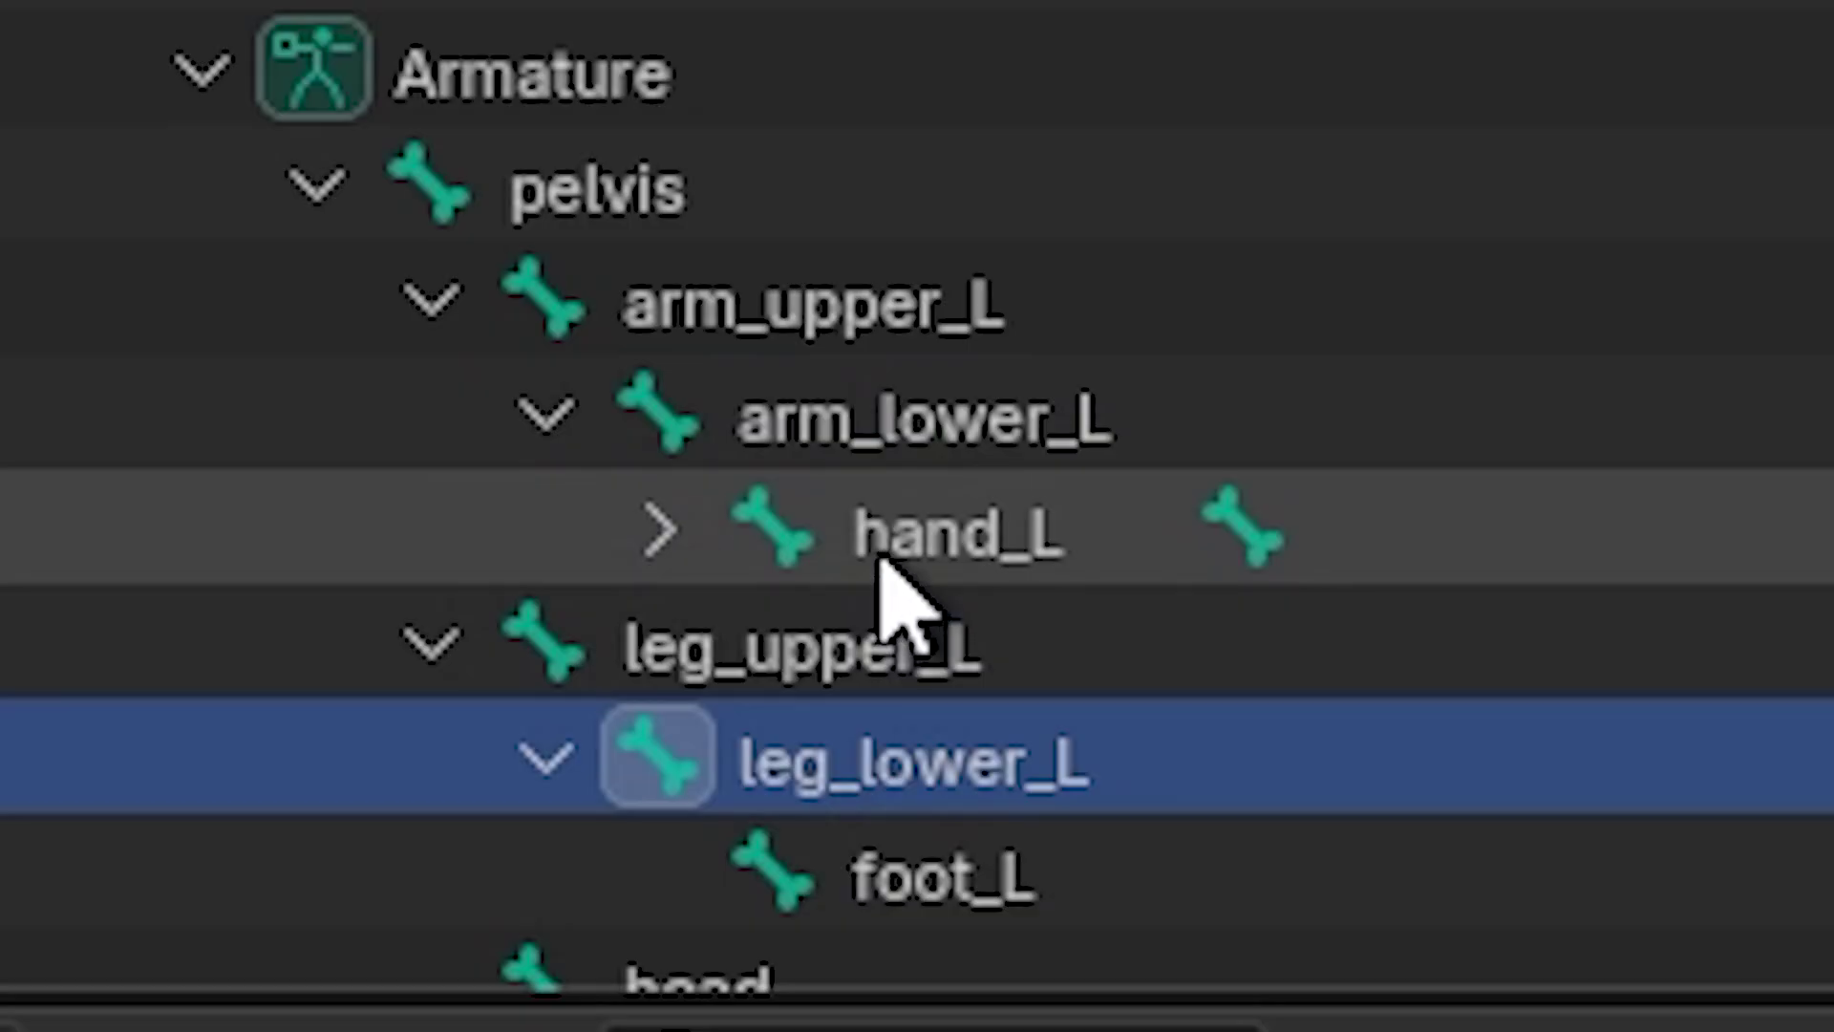
left_click(878, 552)
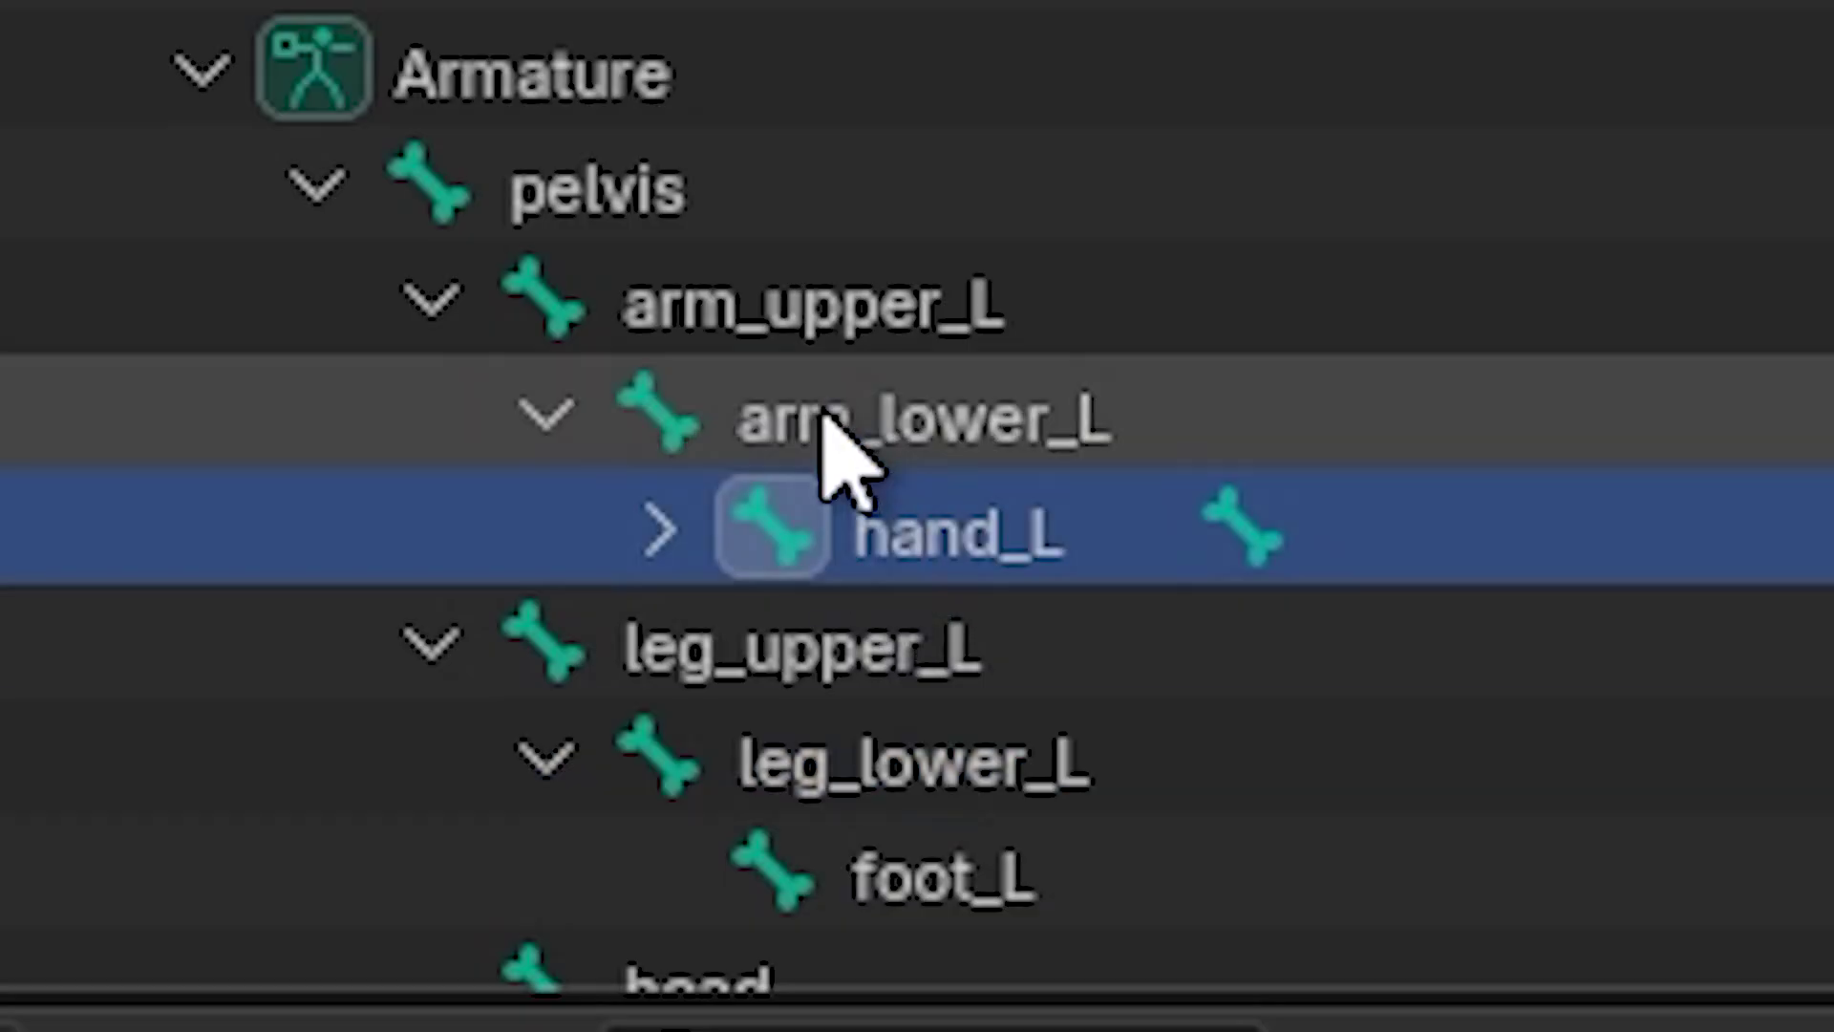
left_click(812, 411)
left_click(726, 310)
left_click(535, 200)
left_click(303, 187)
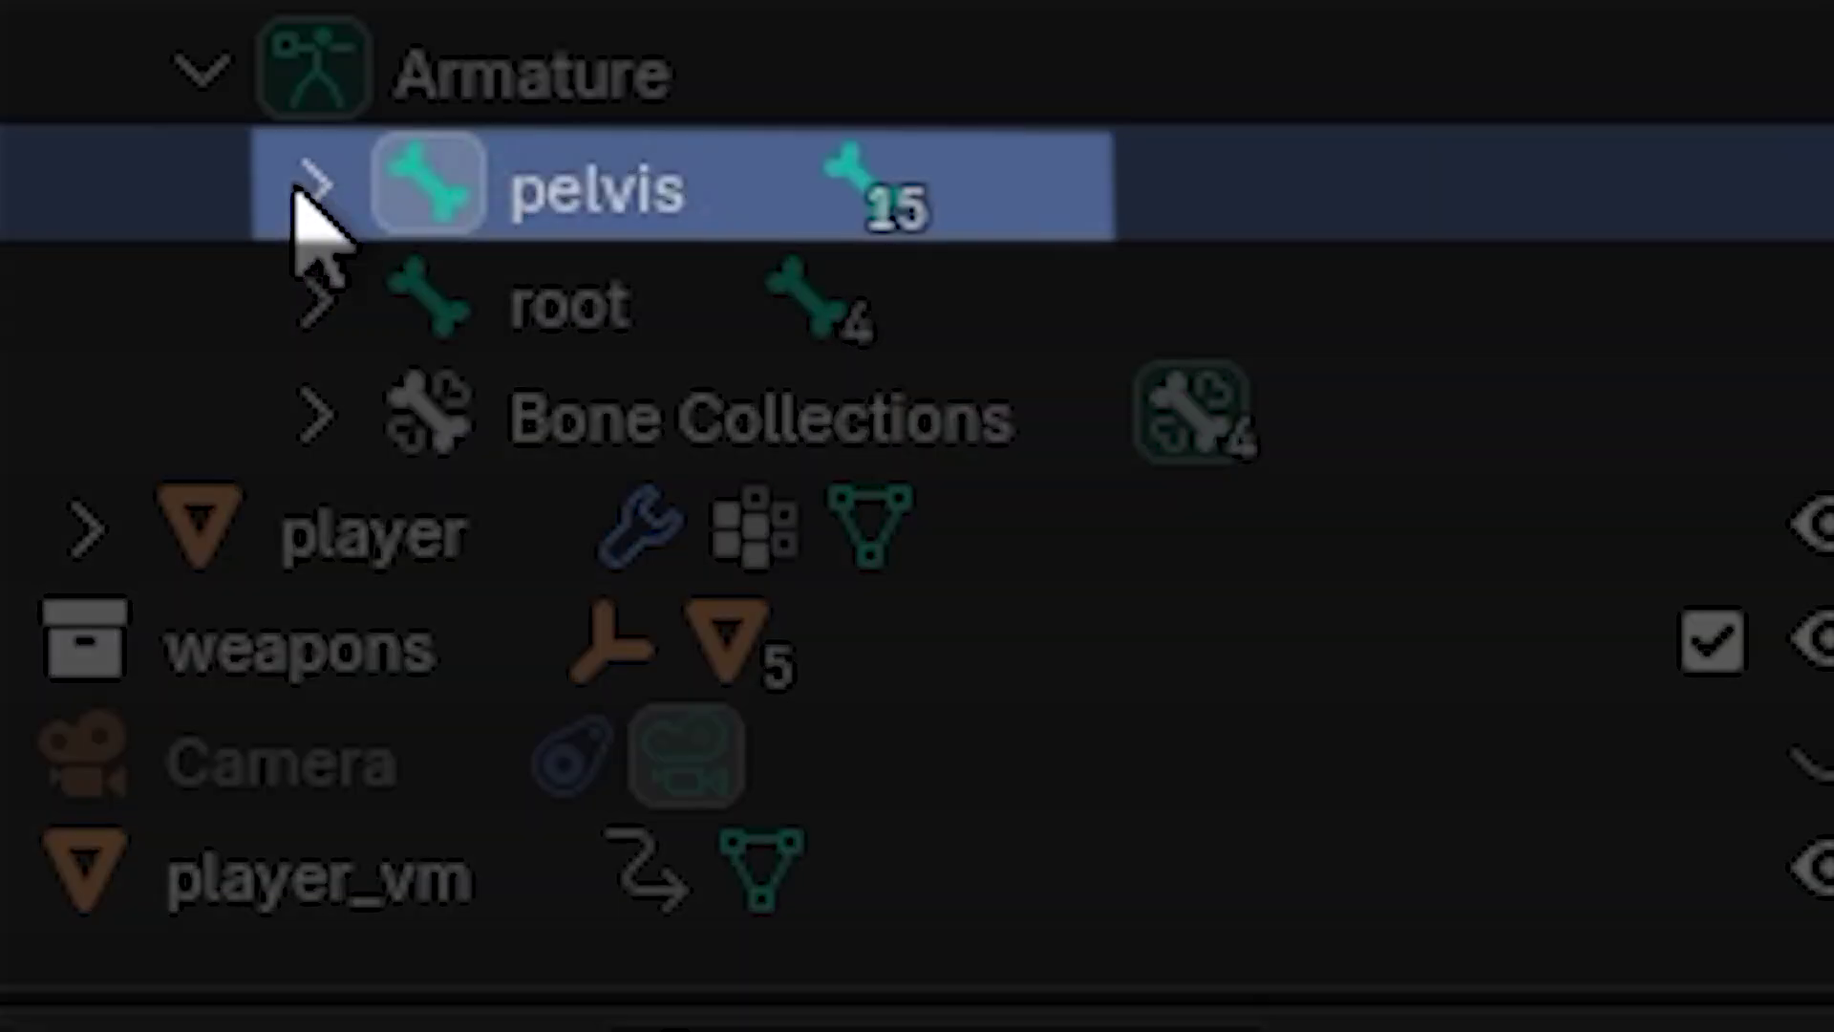
left_click(319, 304)
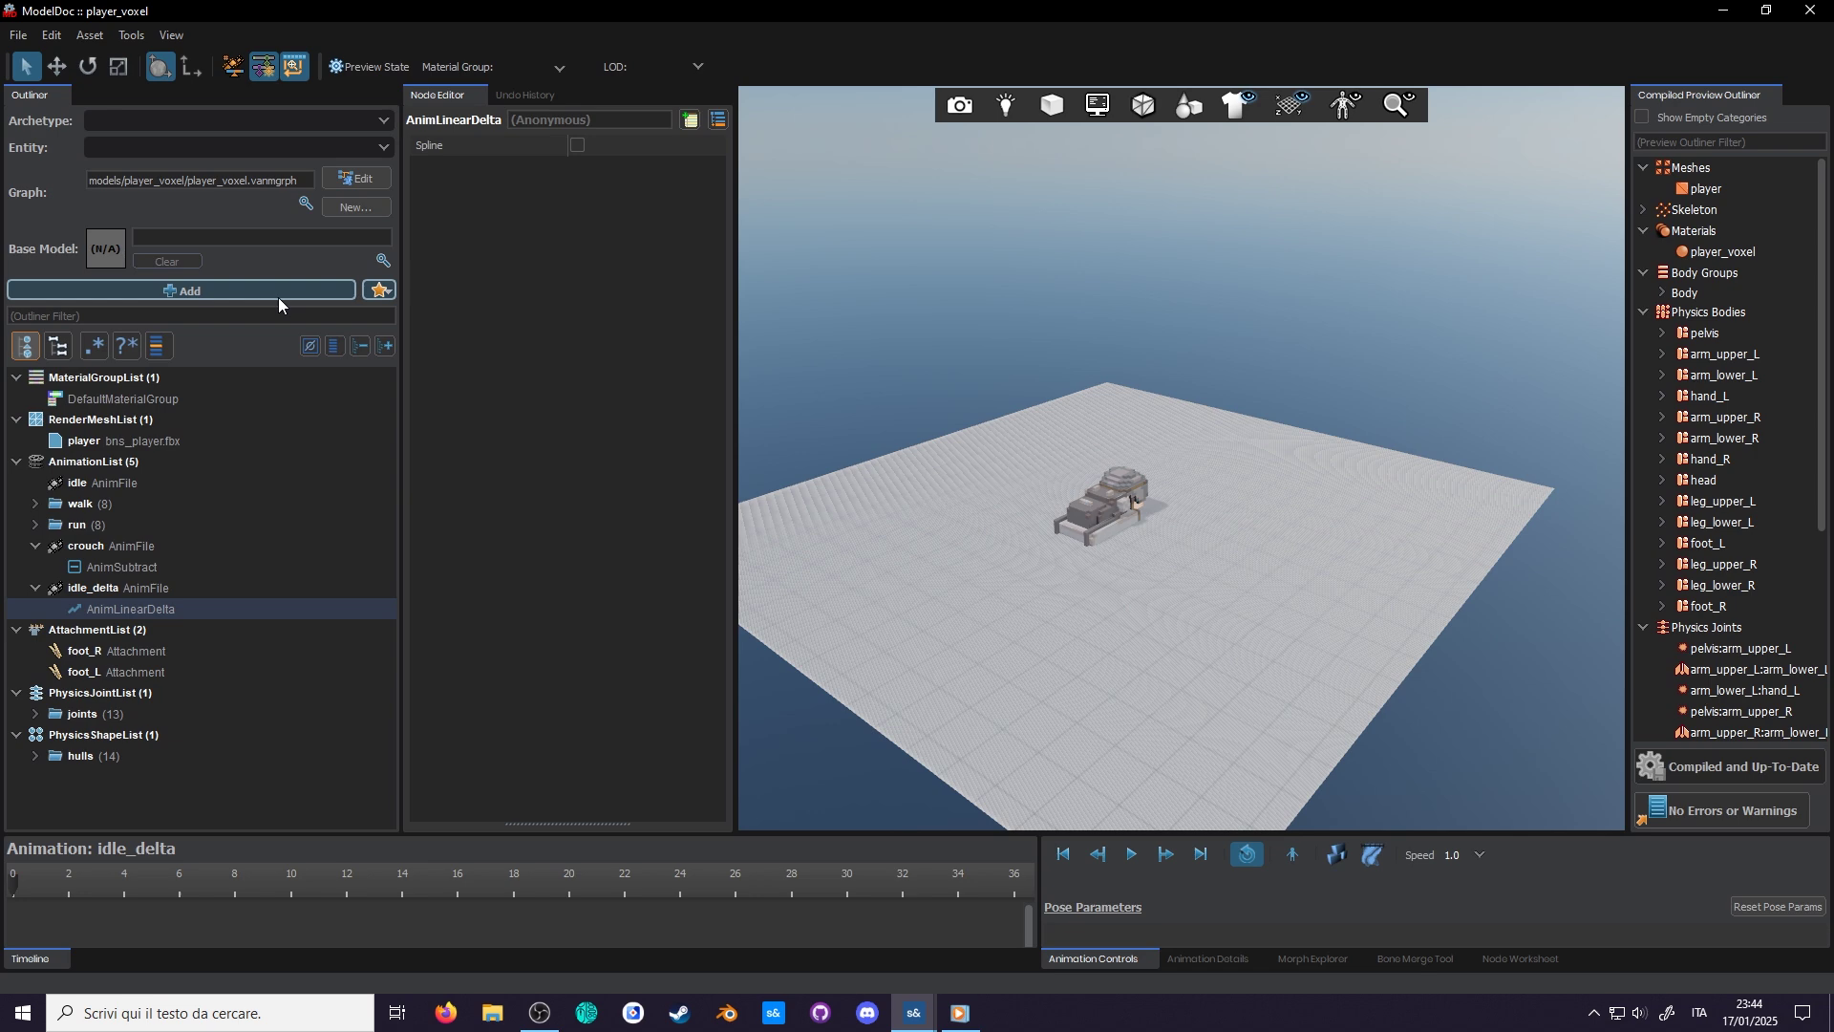
Add an IKChain named foot_R with foot_R as the end effector bone.
left_click(278, 295)
type("ikchain")
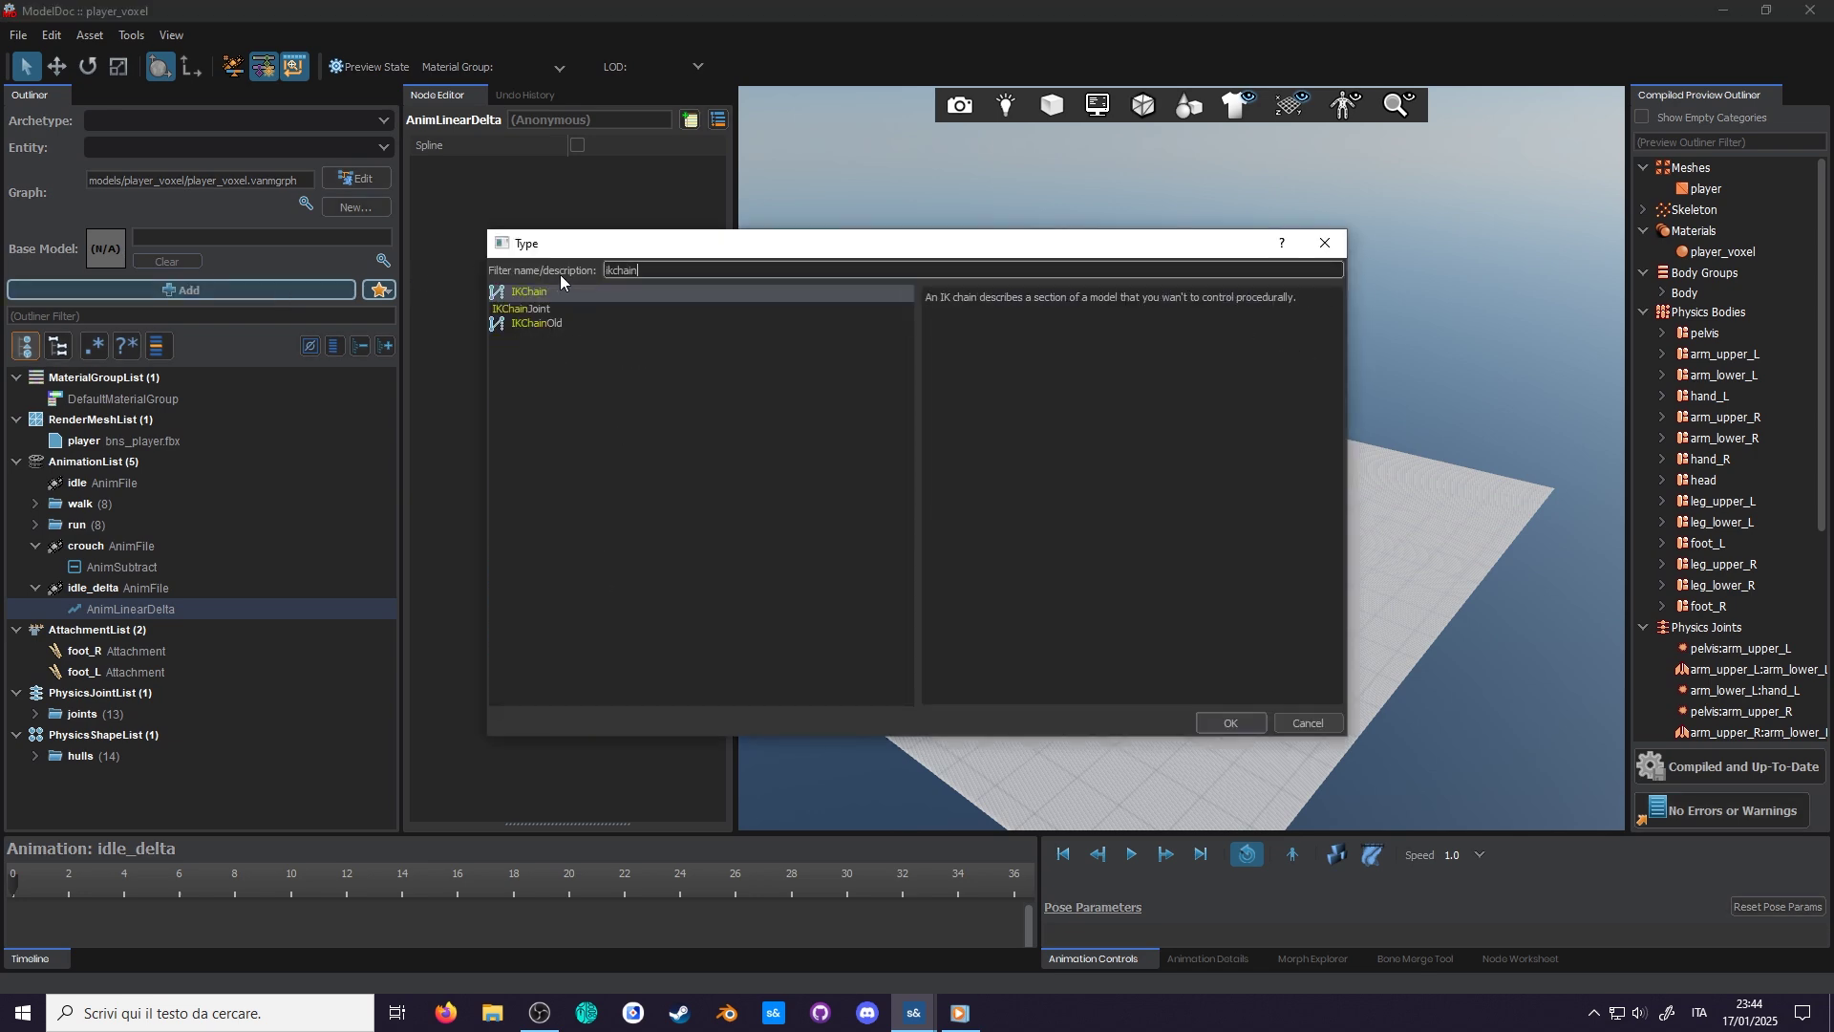
double_click(579, 294)
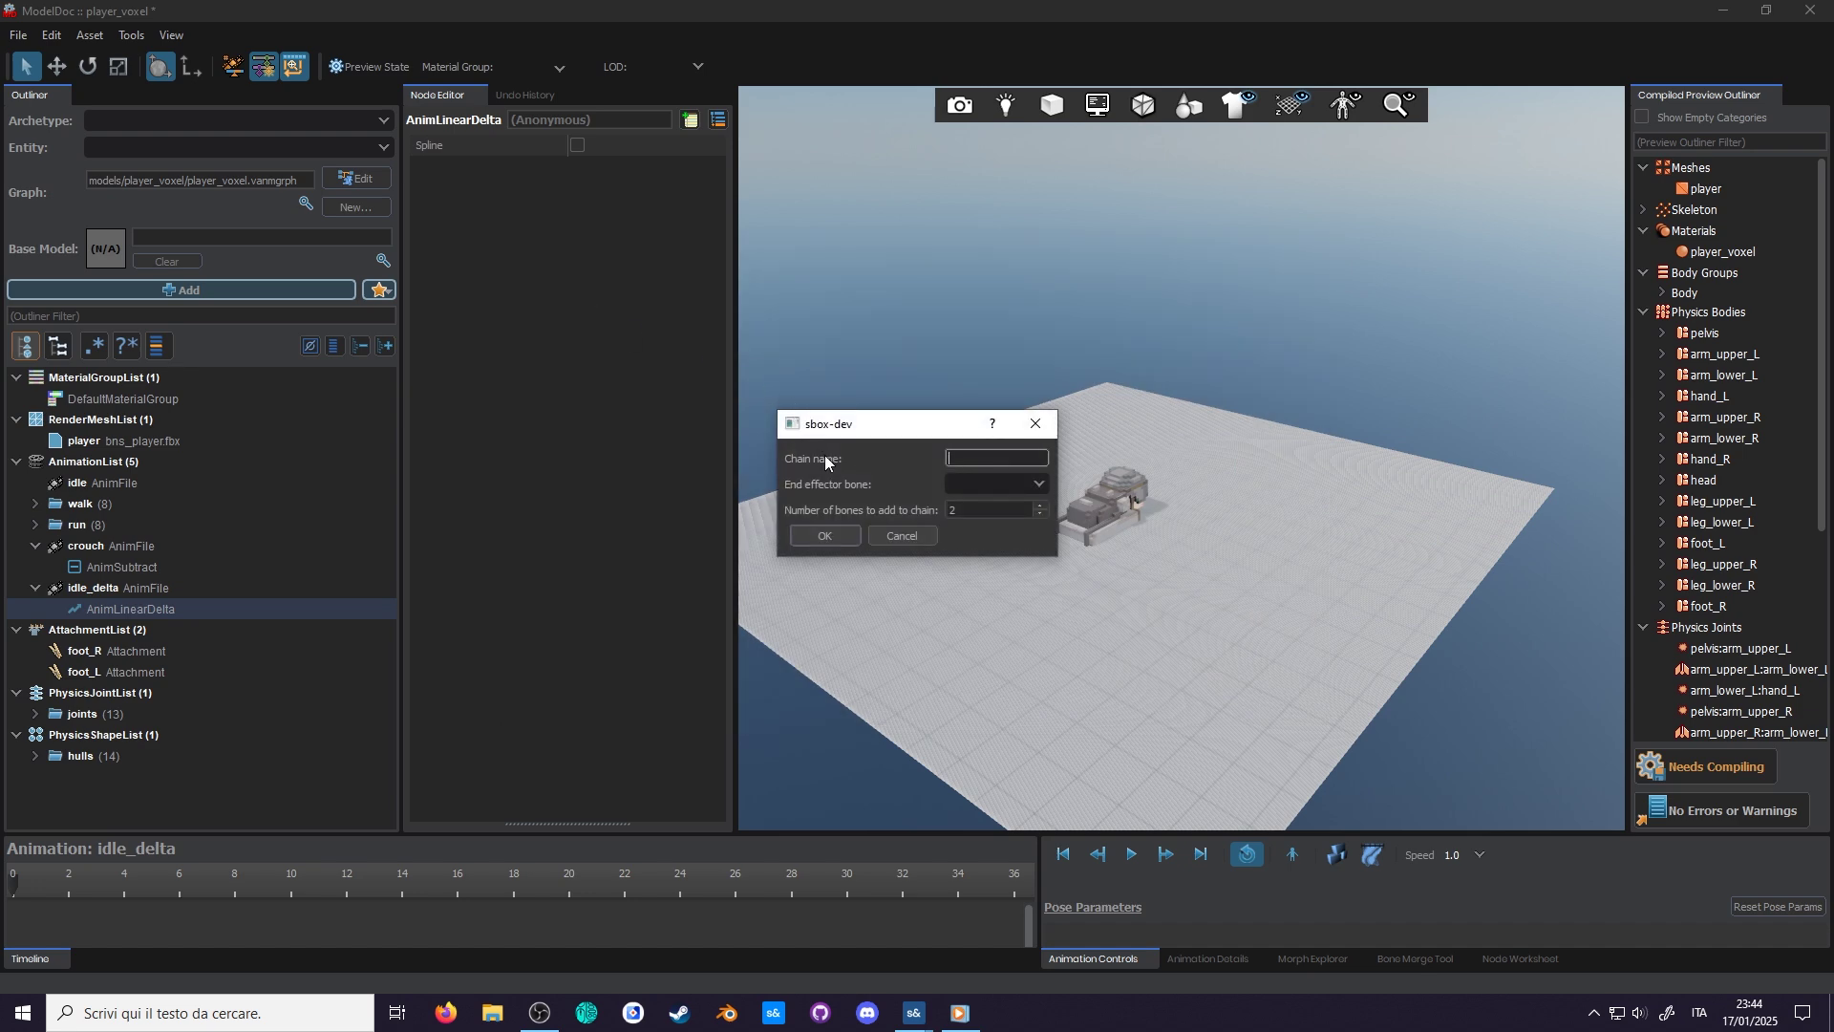
type("foot_R")
left_click(1034, 484)
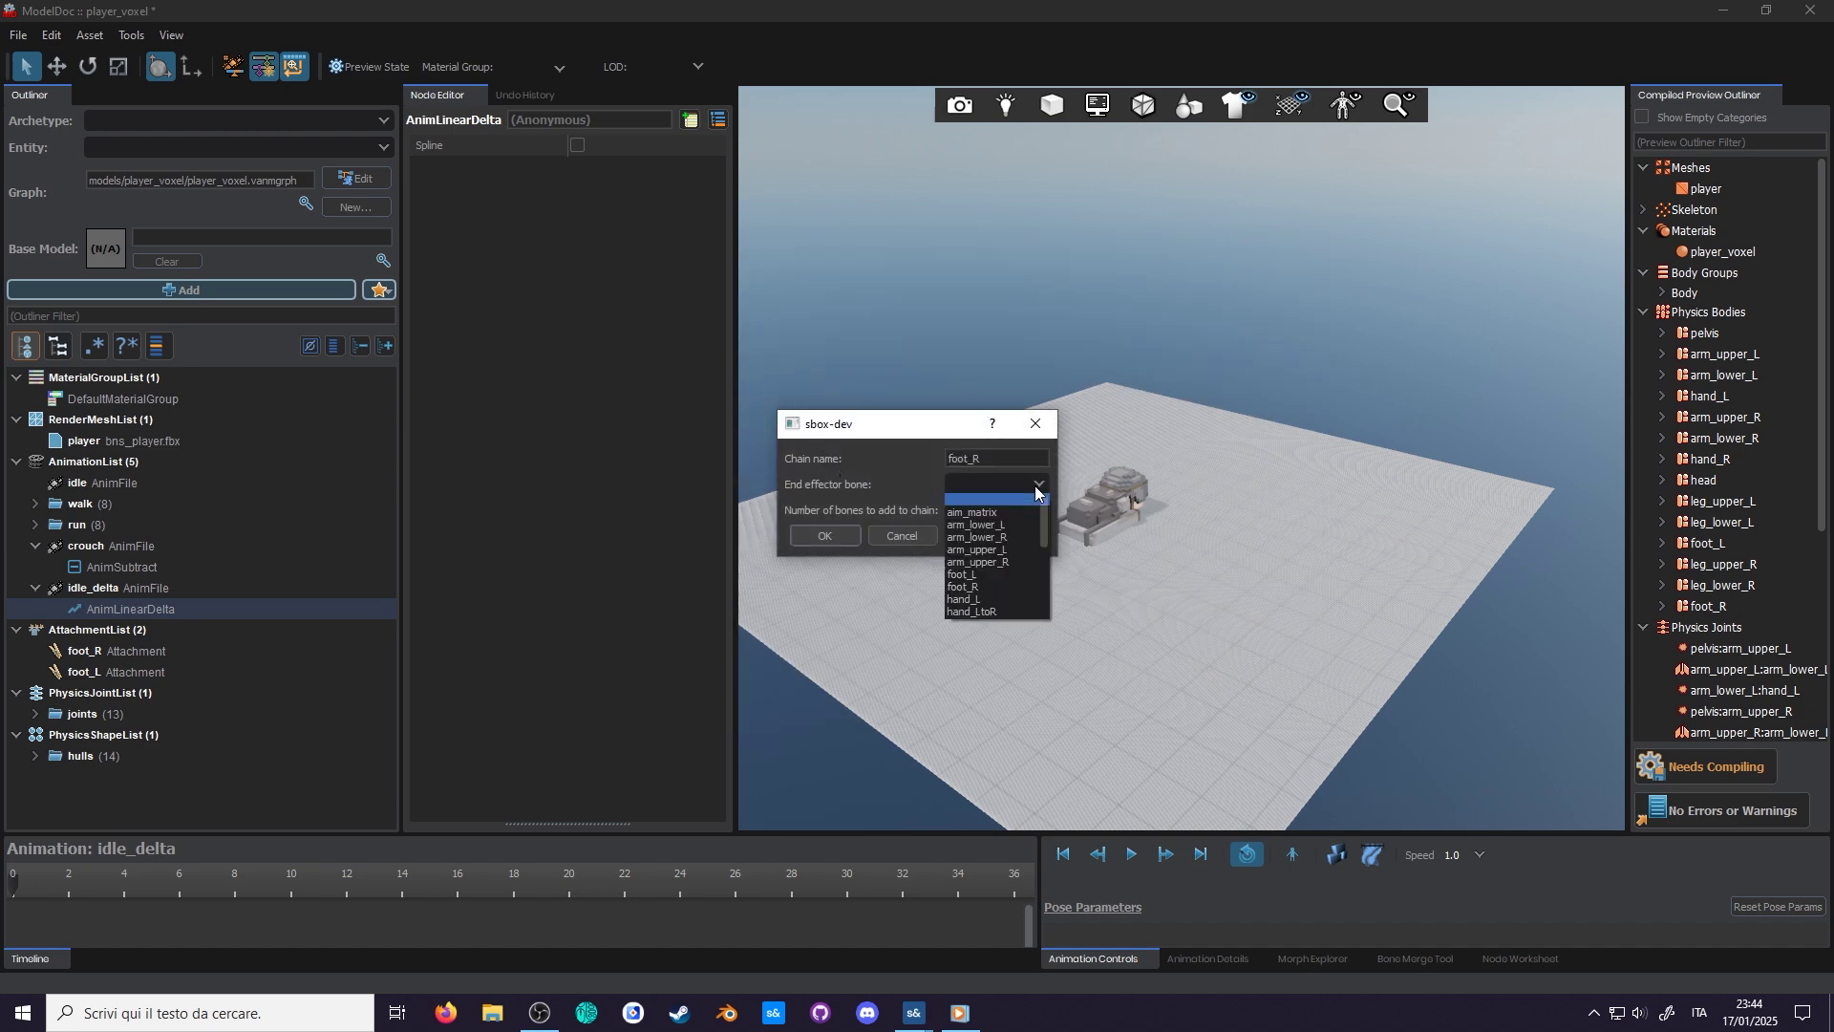
left_click(1007, 587)
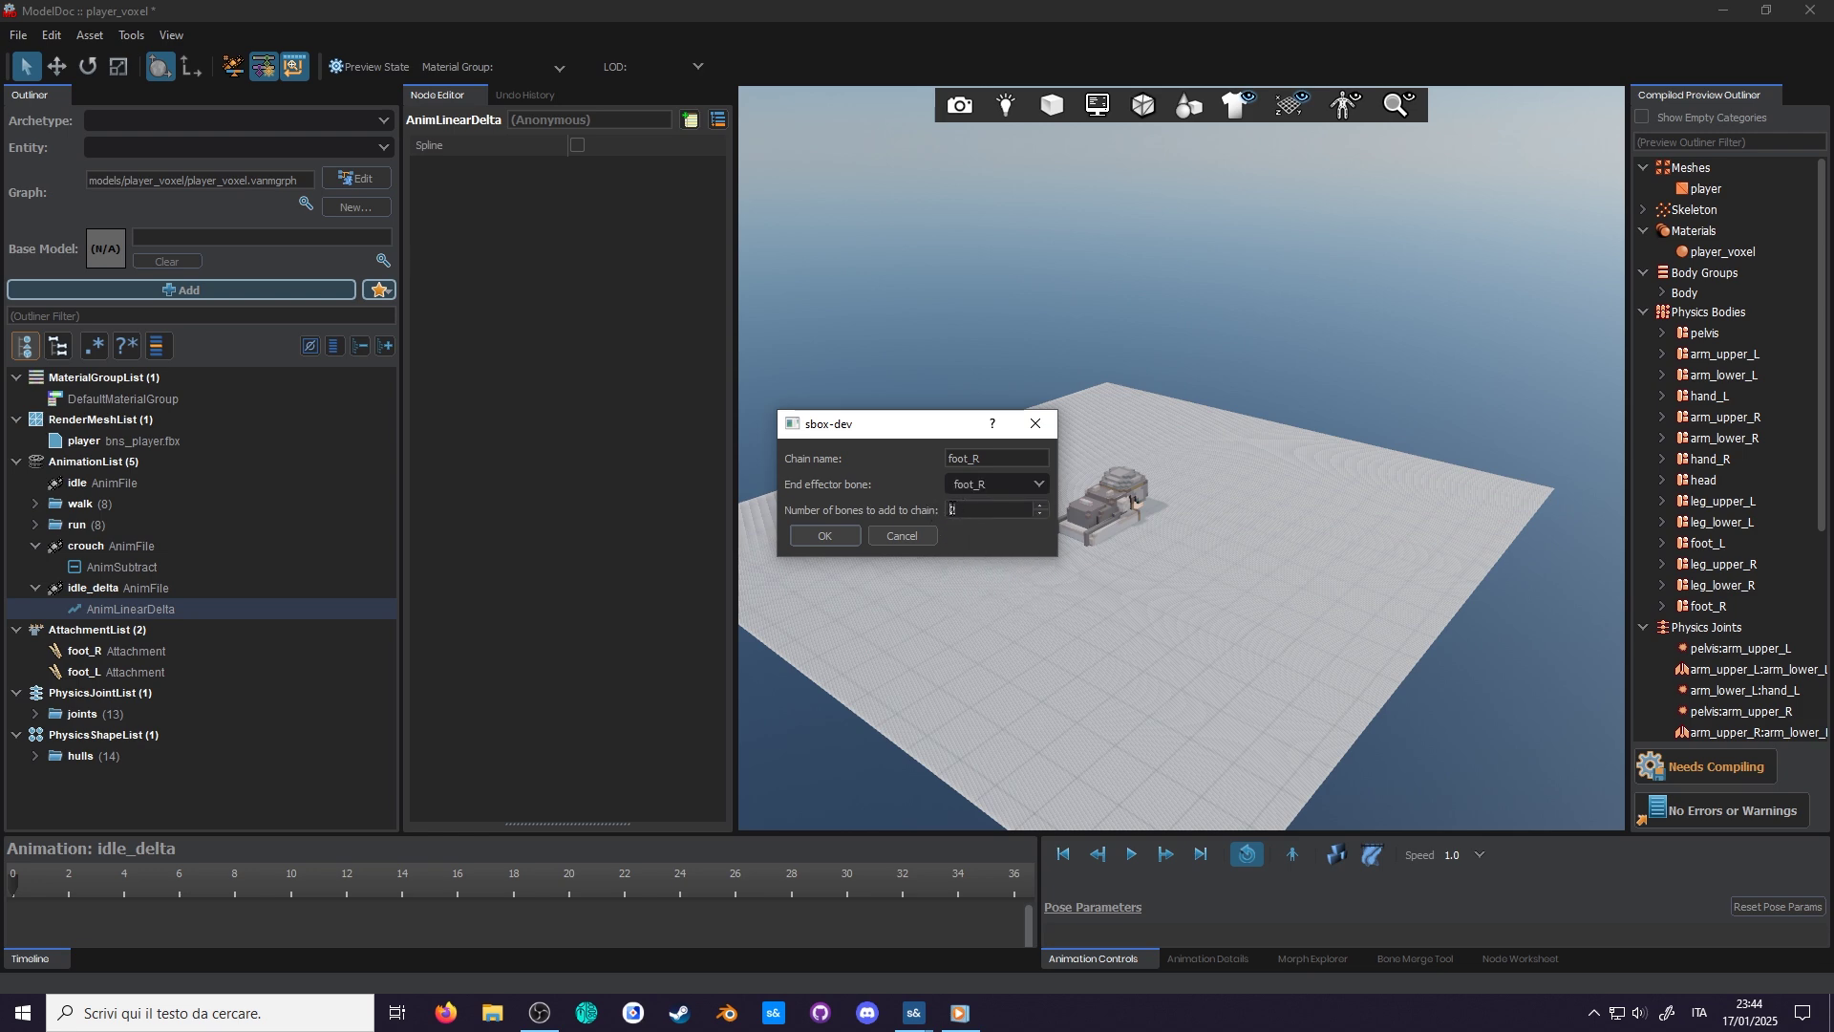
left_click(825, 536)
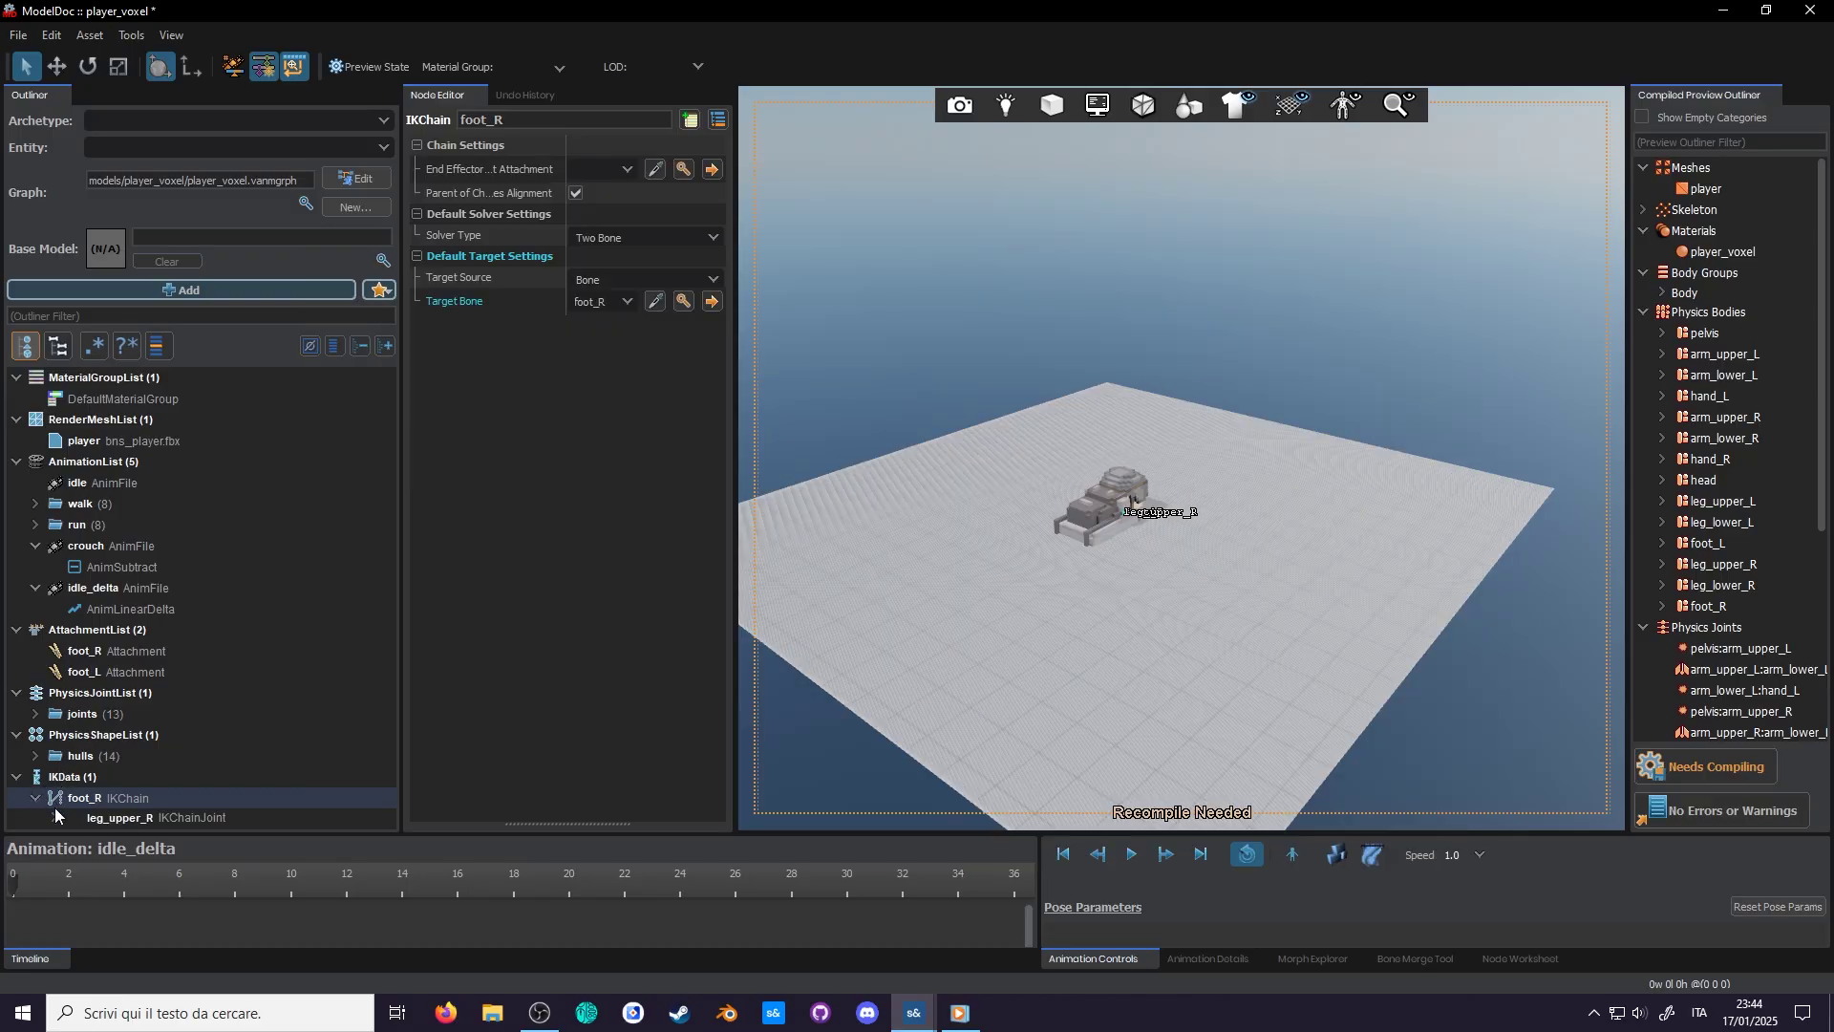
Expand leg_upper_R and leg_lower_R to inspect the foot_R1 chain joint.
left_click(54, 810)
left_click(75, 814)
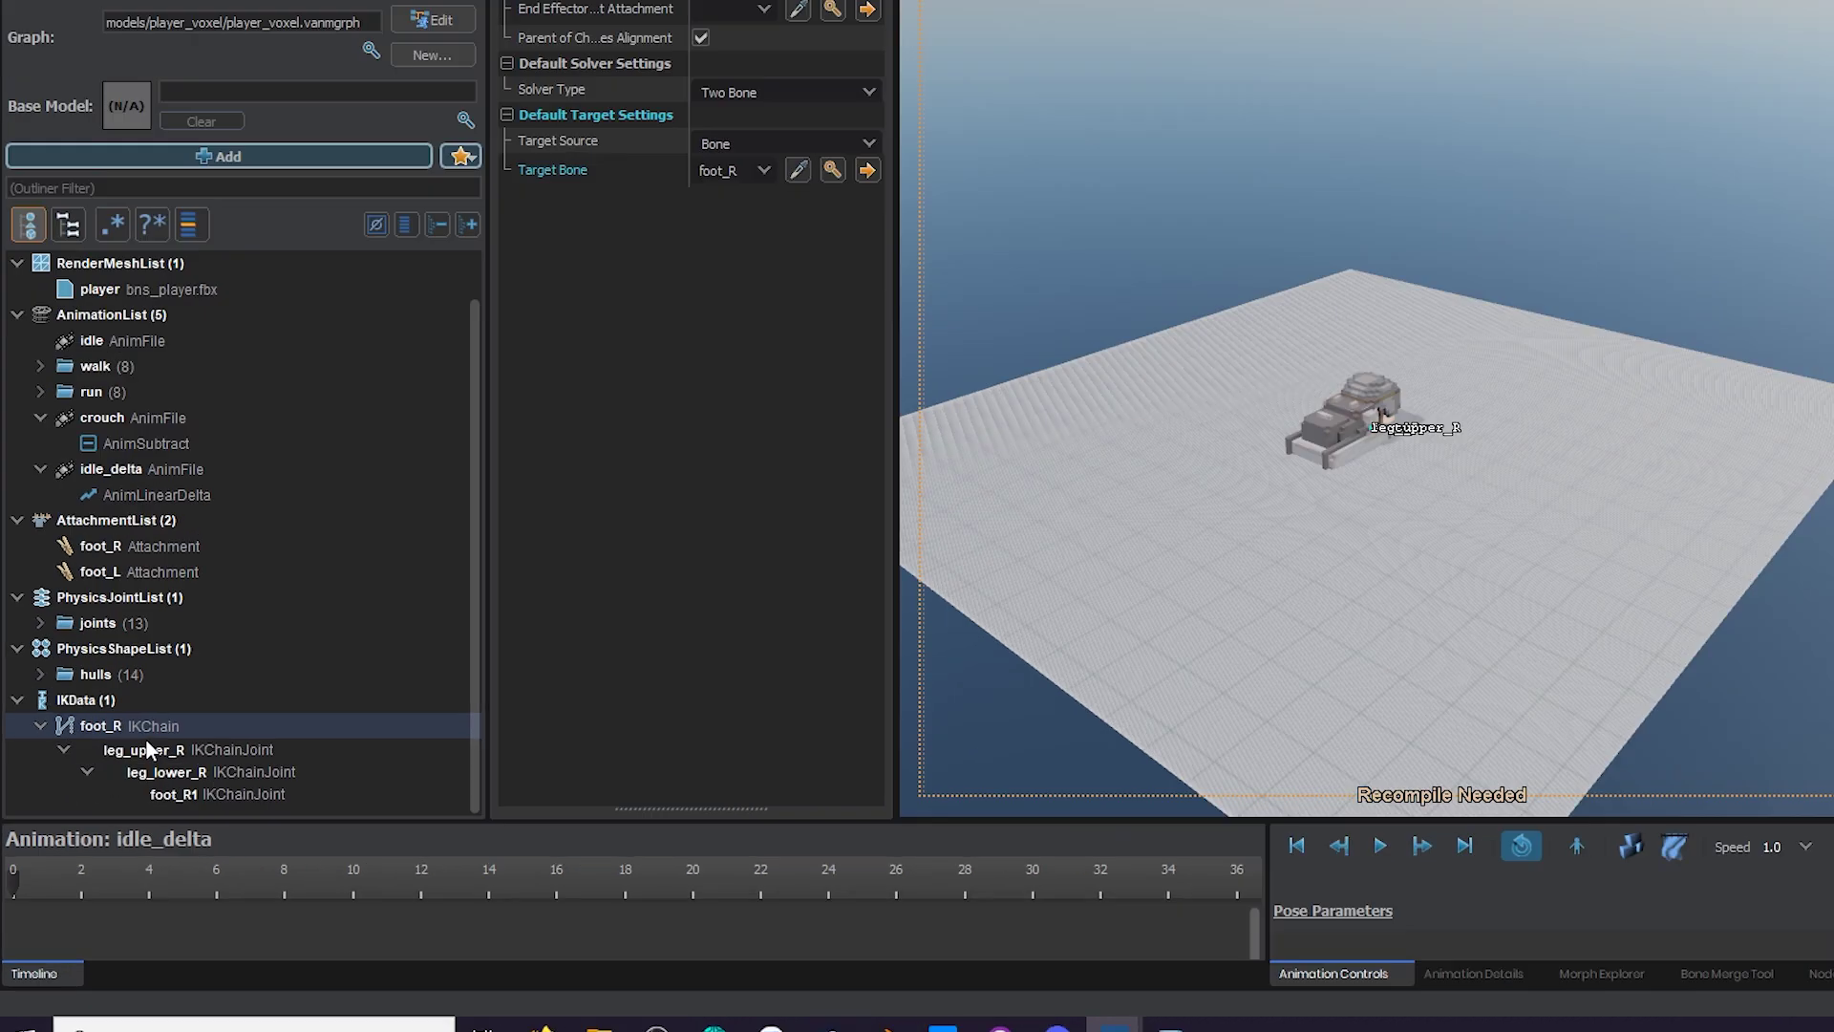
left_click(147, 811)
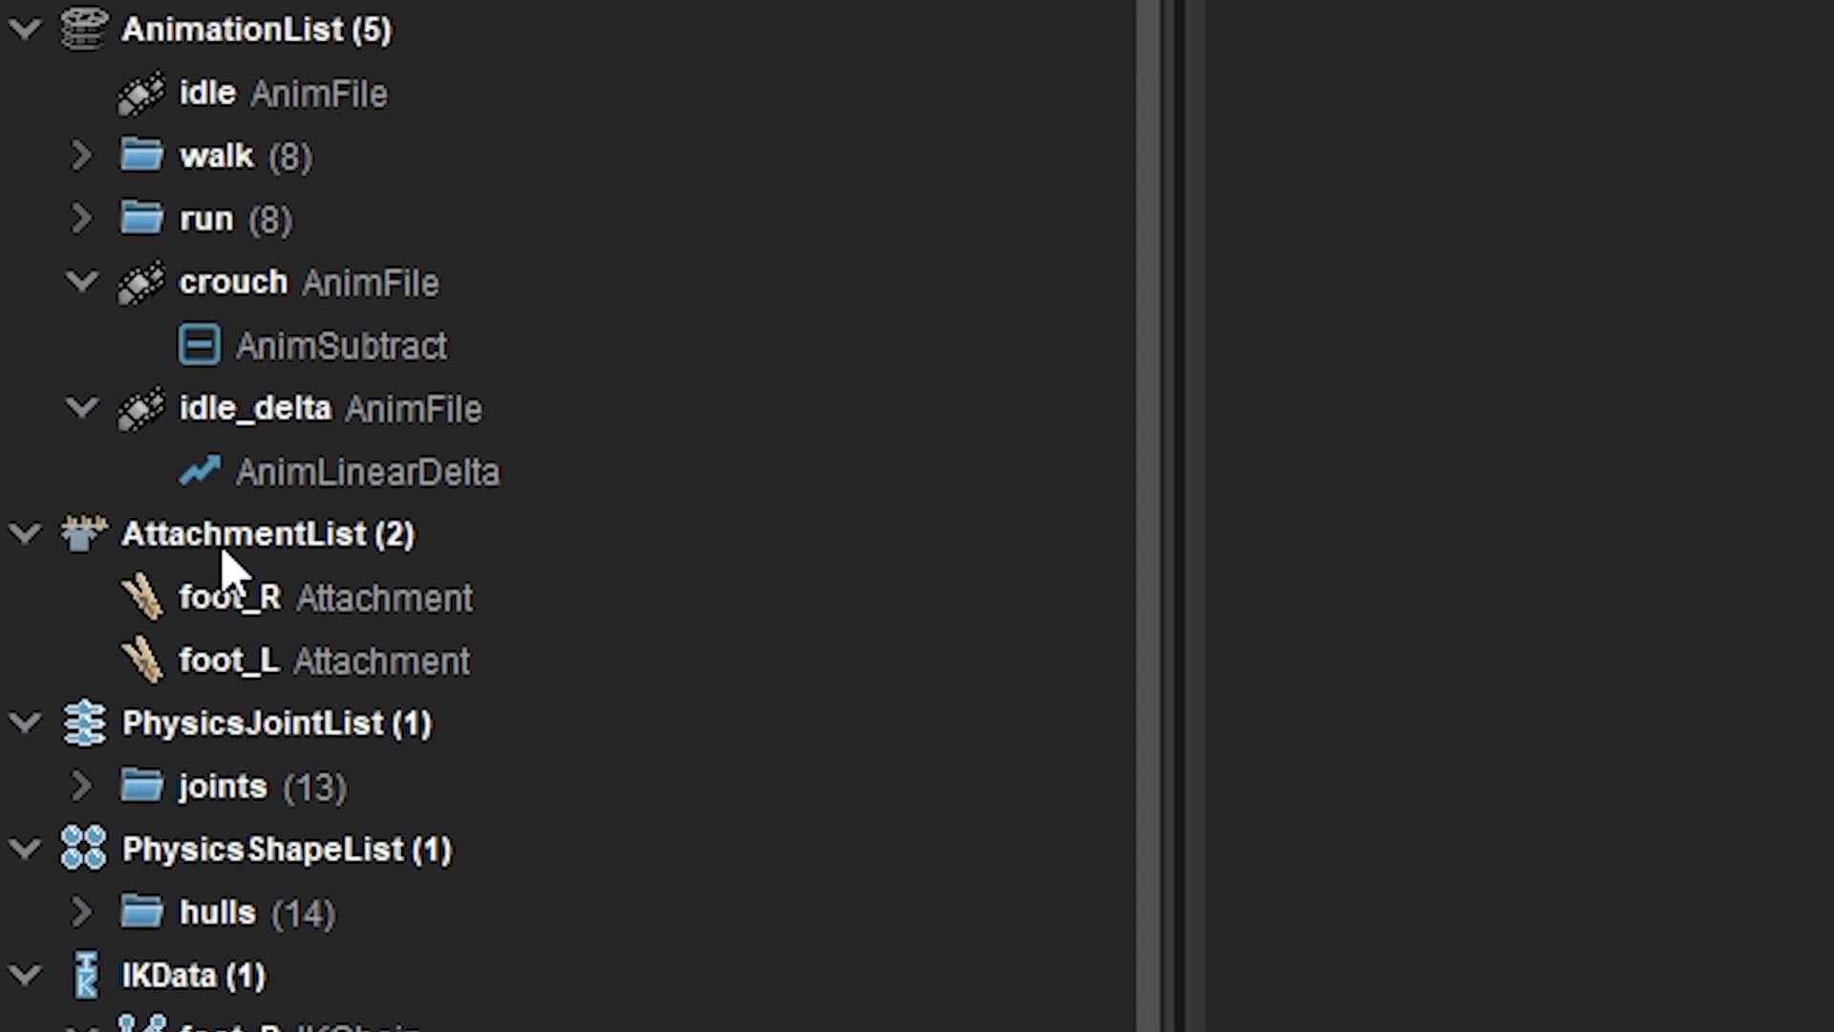
left_click(177, 56)
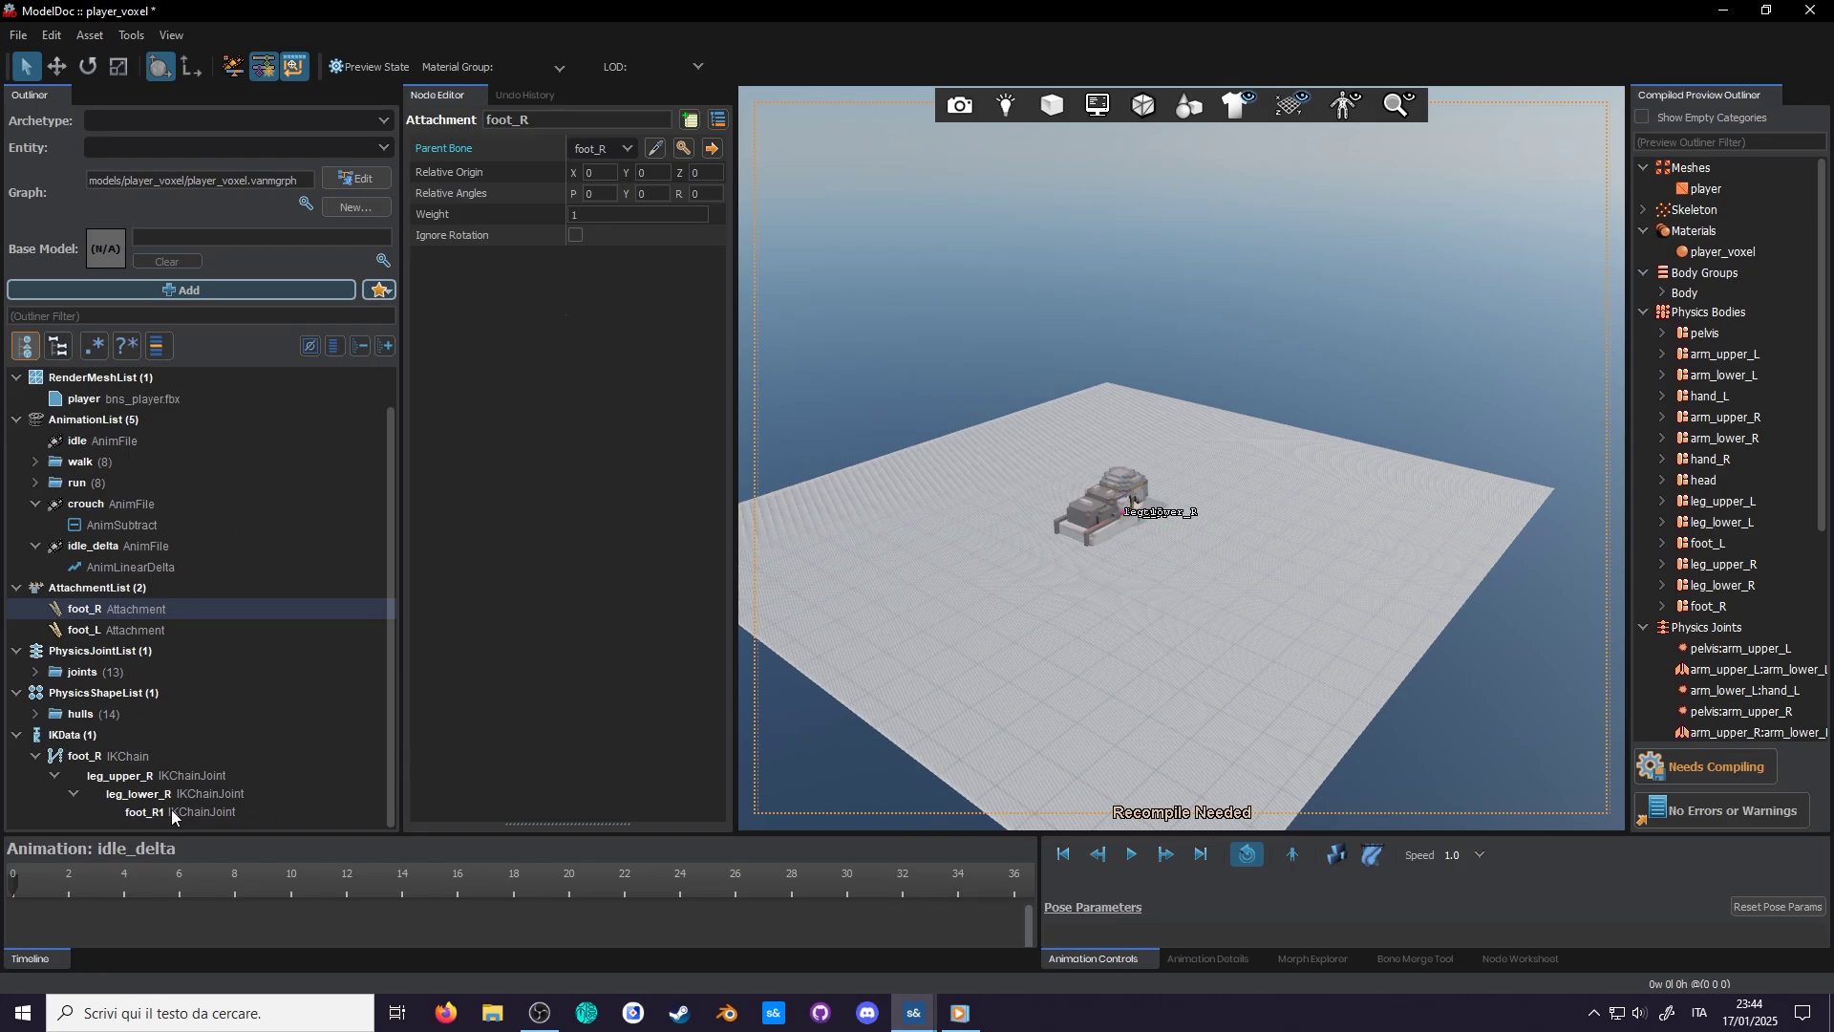
left_click(170, 811)
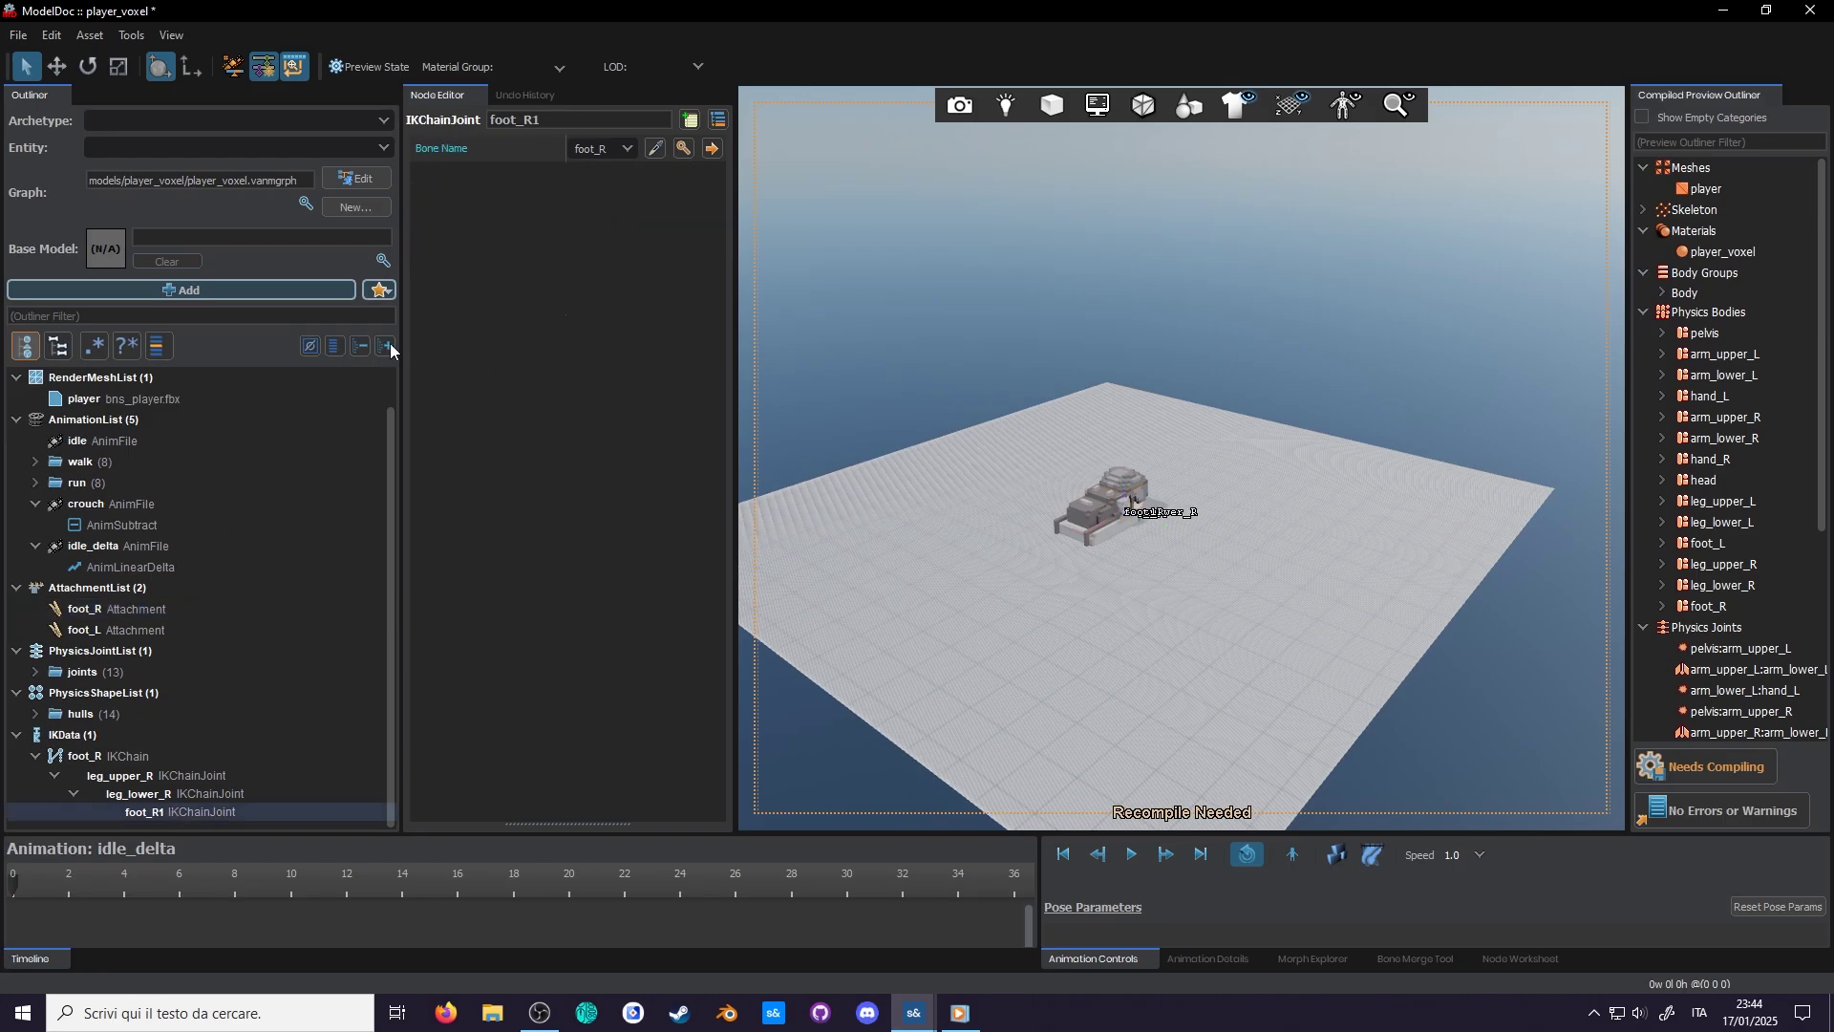
Set the foot_R IK chain's target bone to IK_foot_R.
left_click(93, 613)
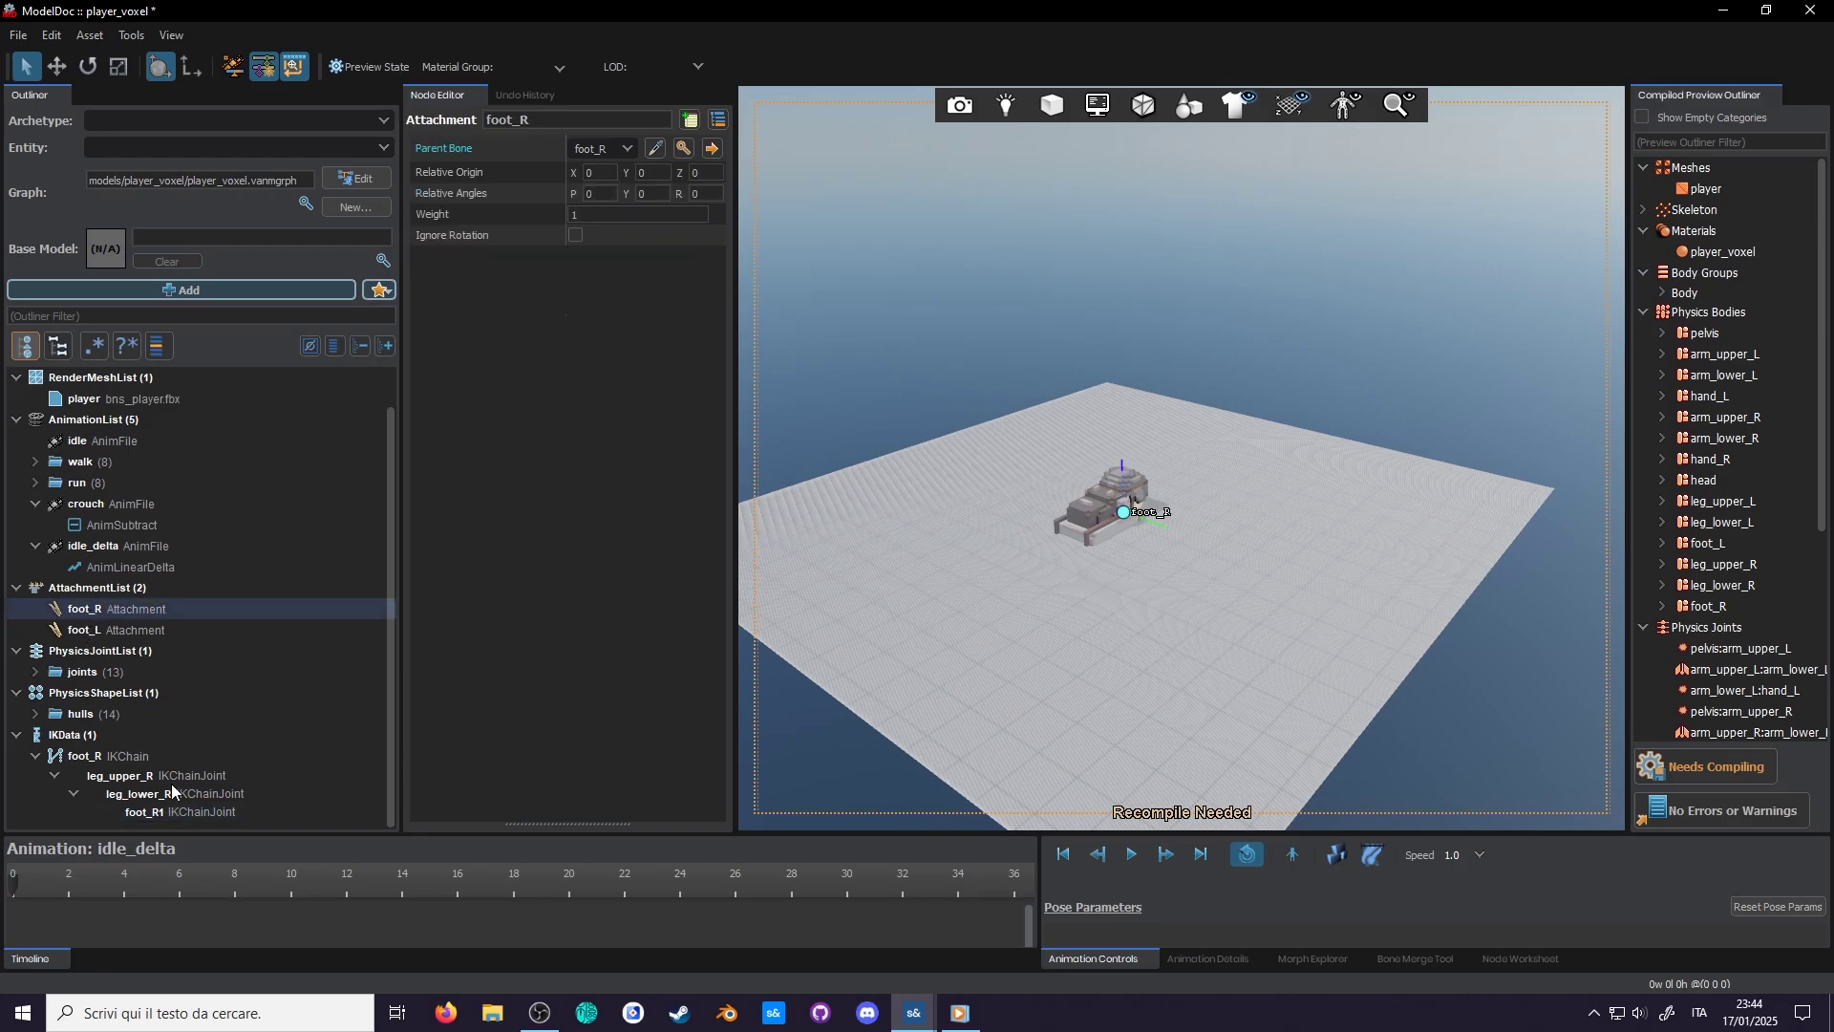
left_click(114, 756)
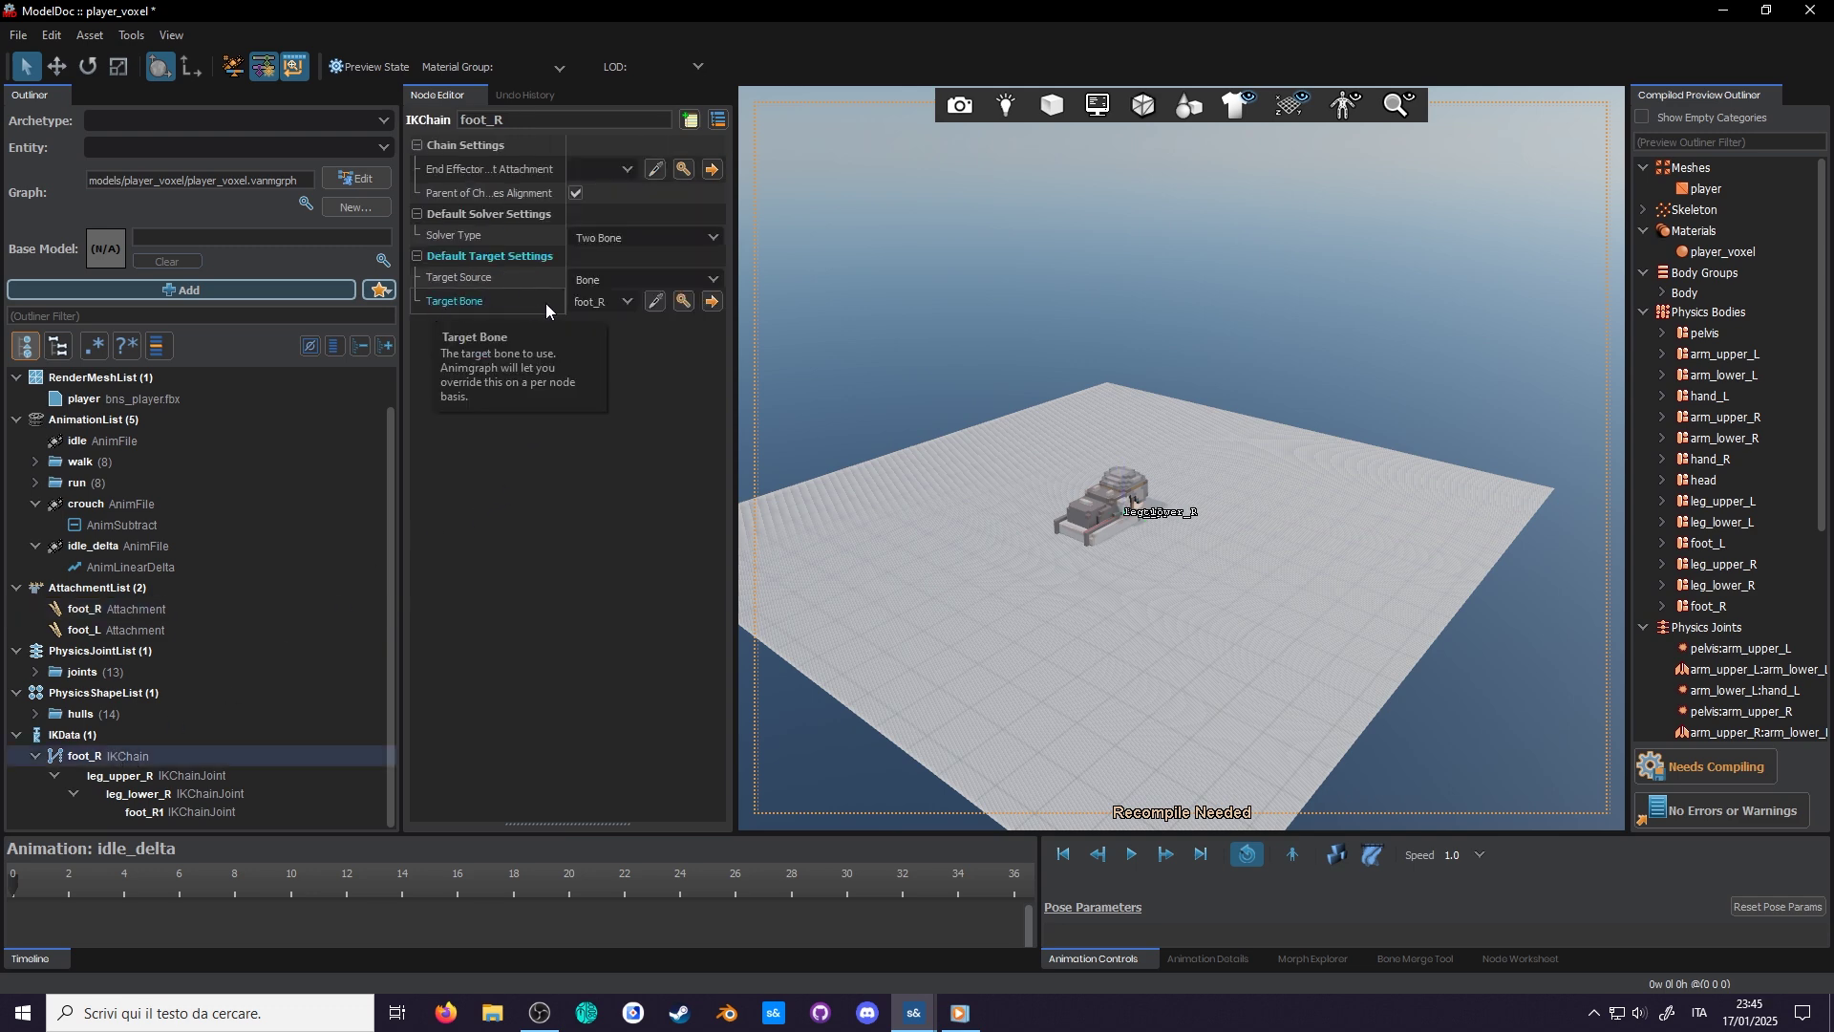
left_click(627, 304)
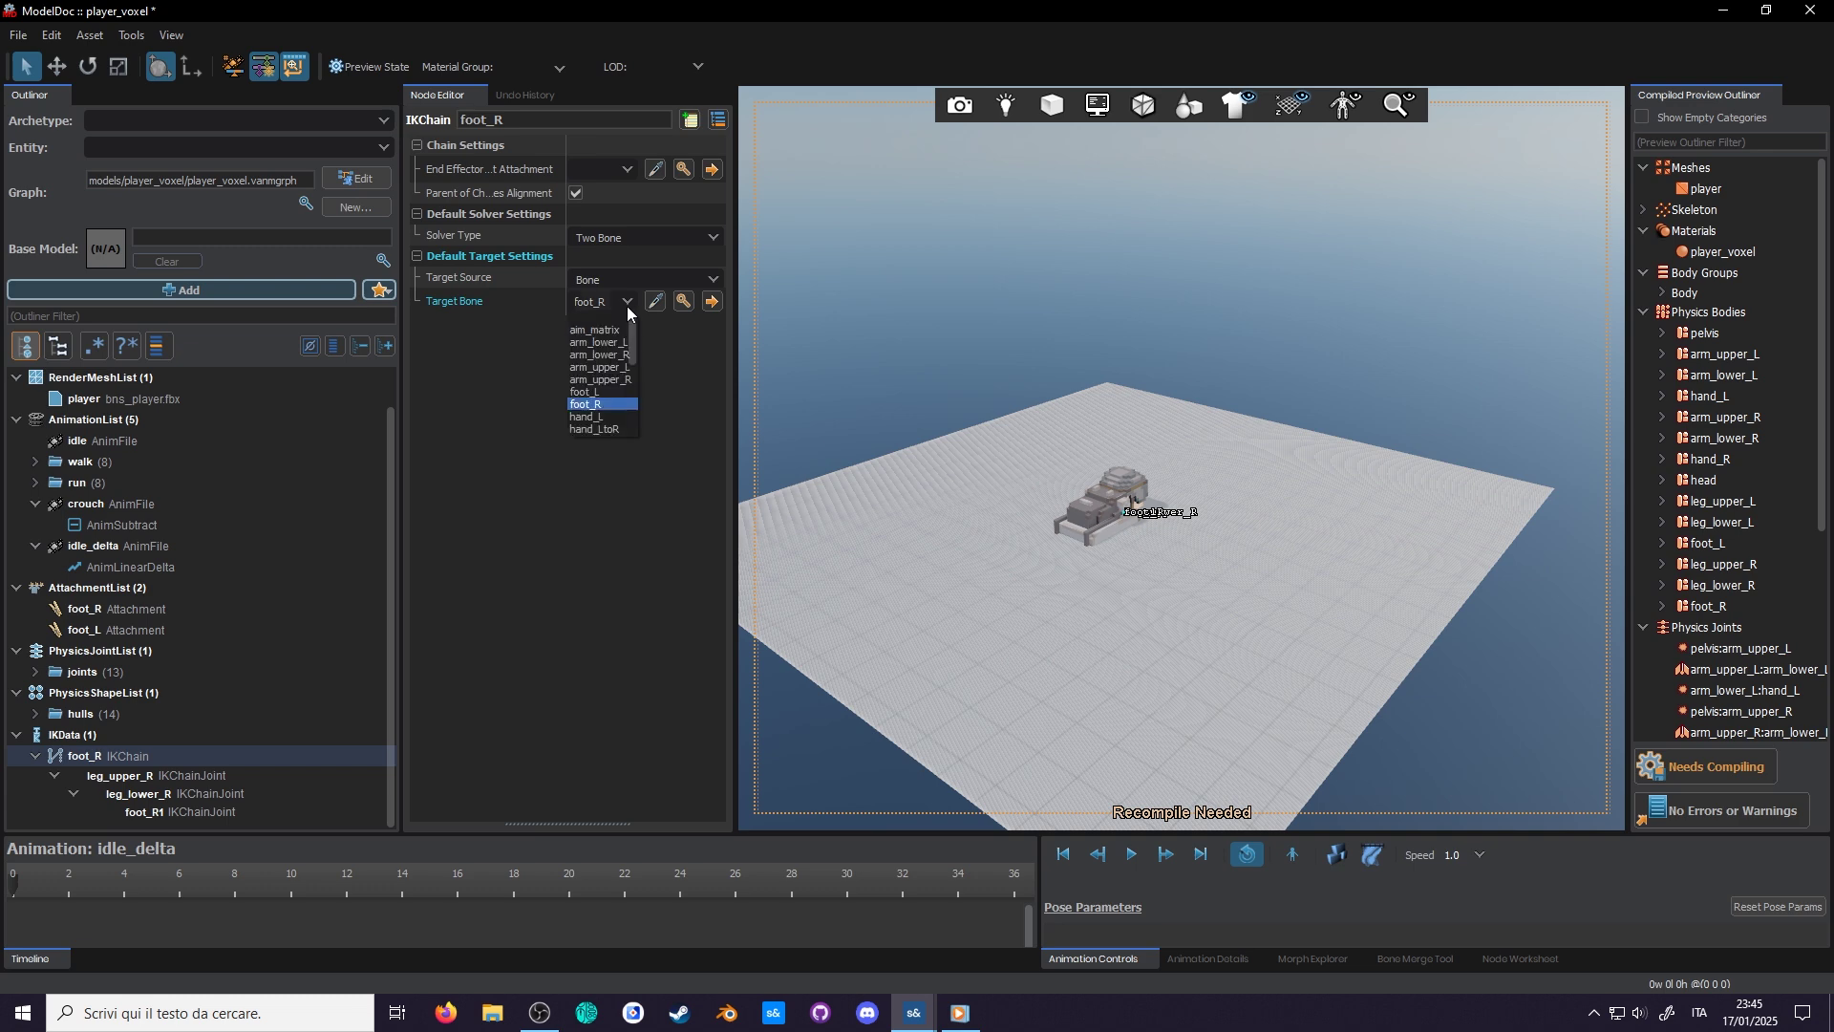
scroll(621, 353, "down", 3)
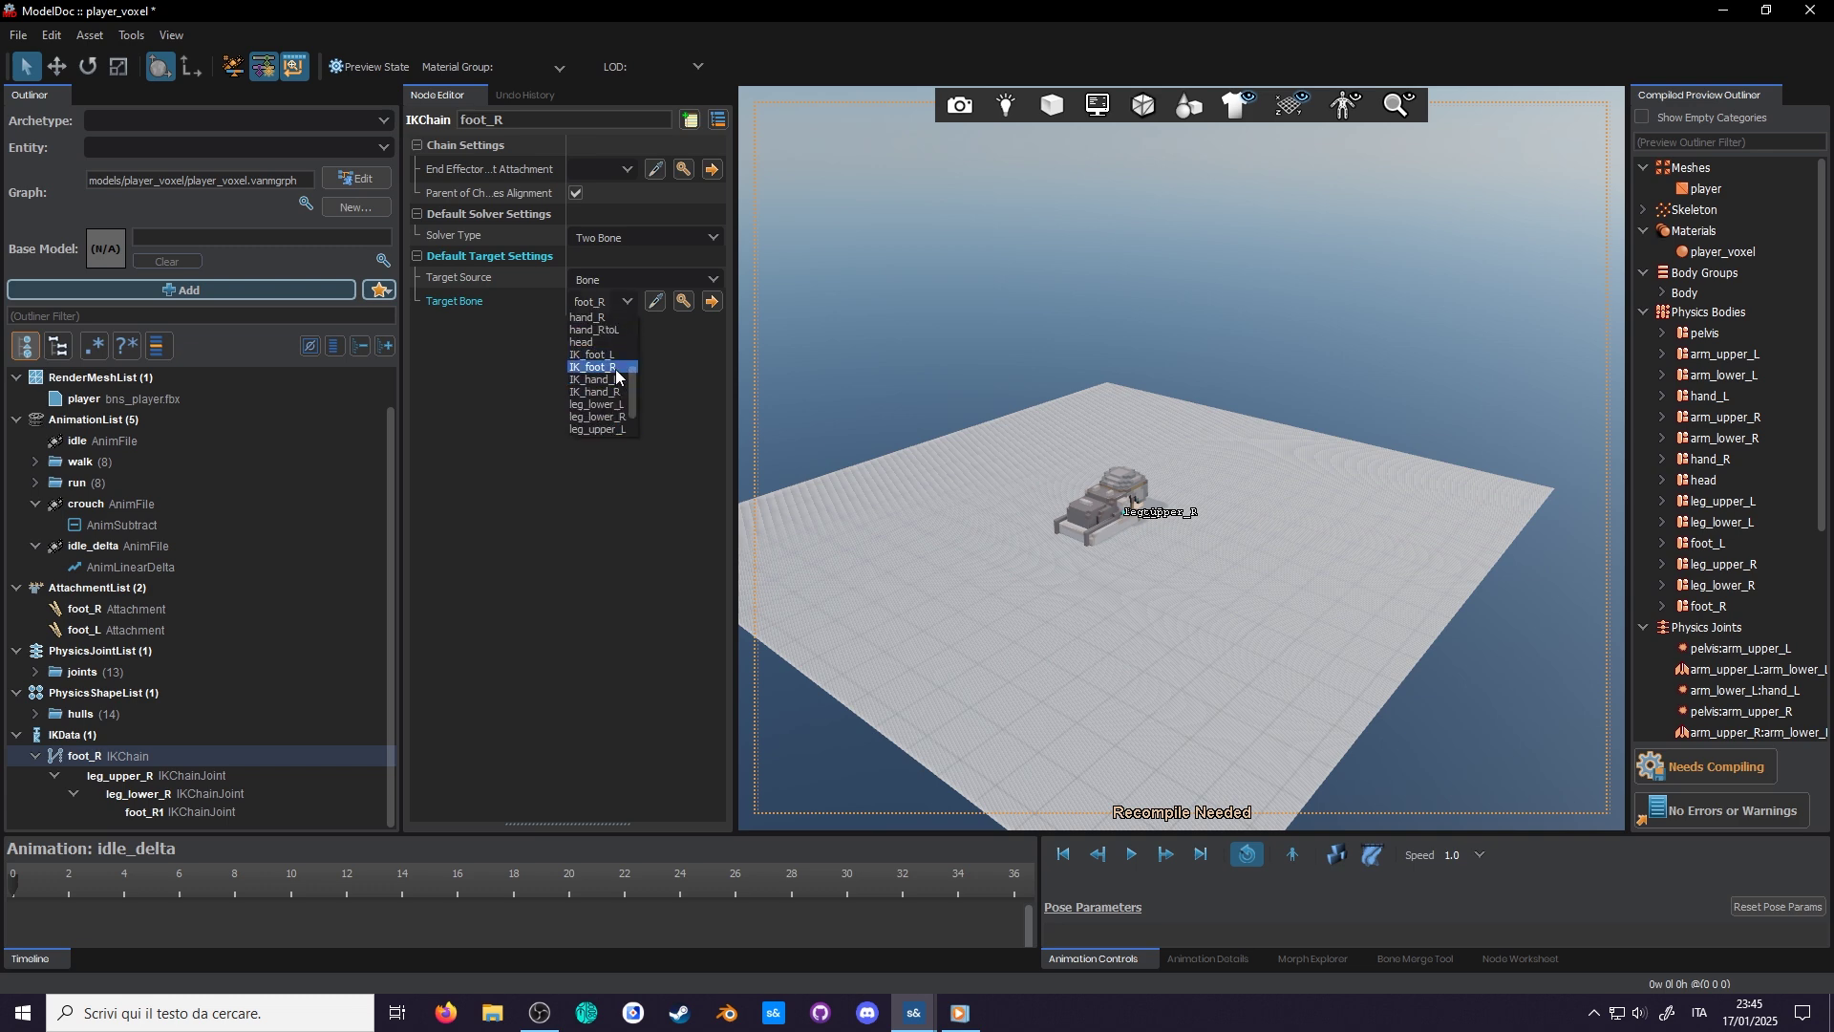
left_click(611, 368)
Add a foot_L IK chain targeting IK_foot_L and save to compile the model.
left_click(182, 290)
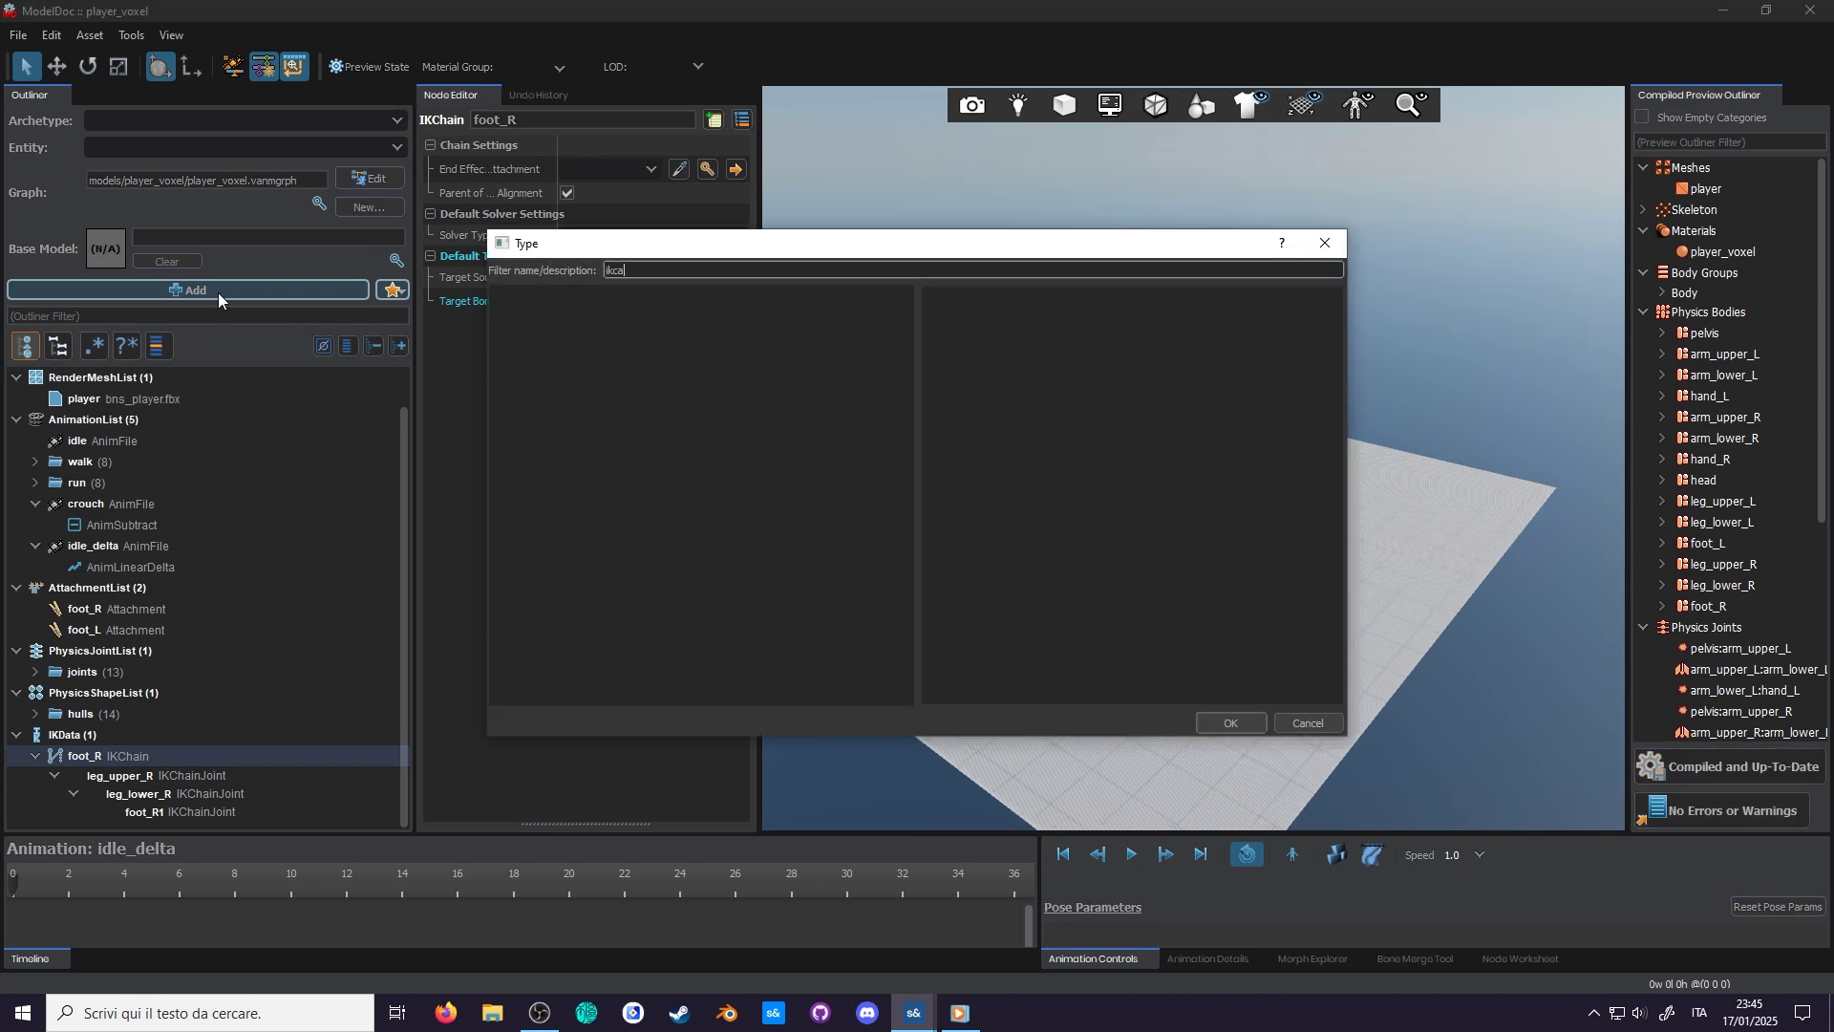
double_click(525, 296)
type("foot_L")
left_click(1039, 484)
left_click(1032, 524)
left_click(824, 535)
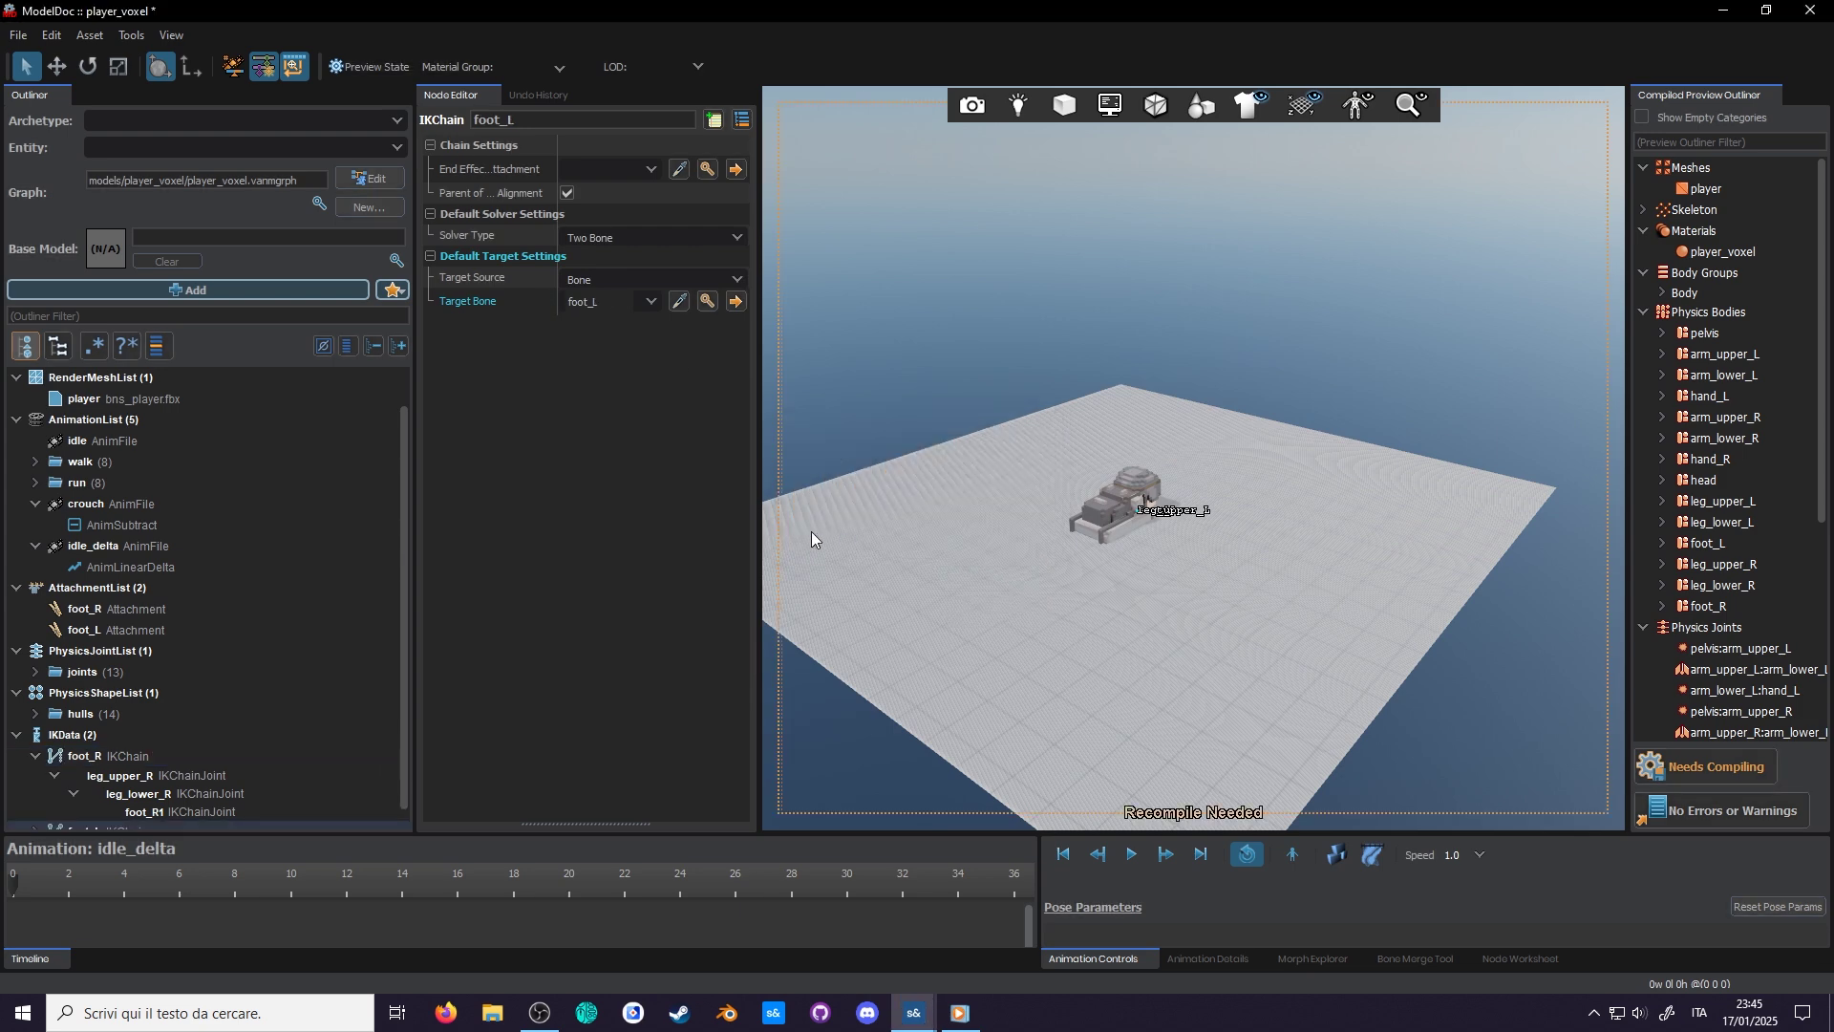
left_click(611, 301)
left_click(608, 328)
key("ctrl+s")
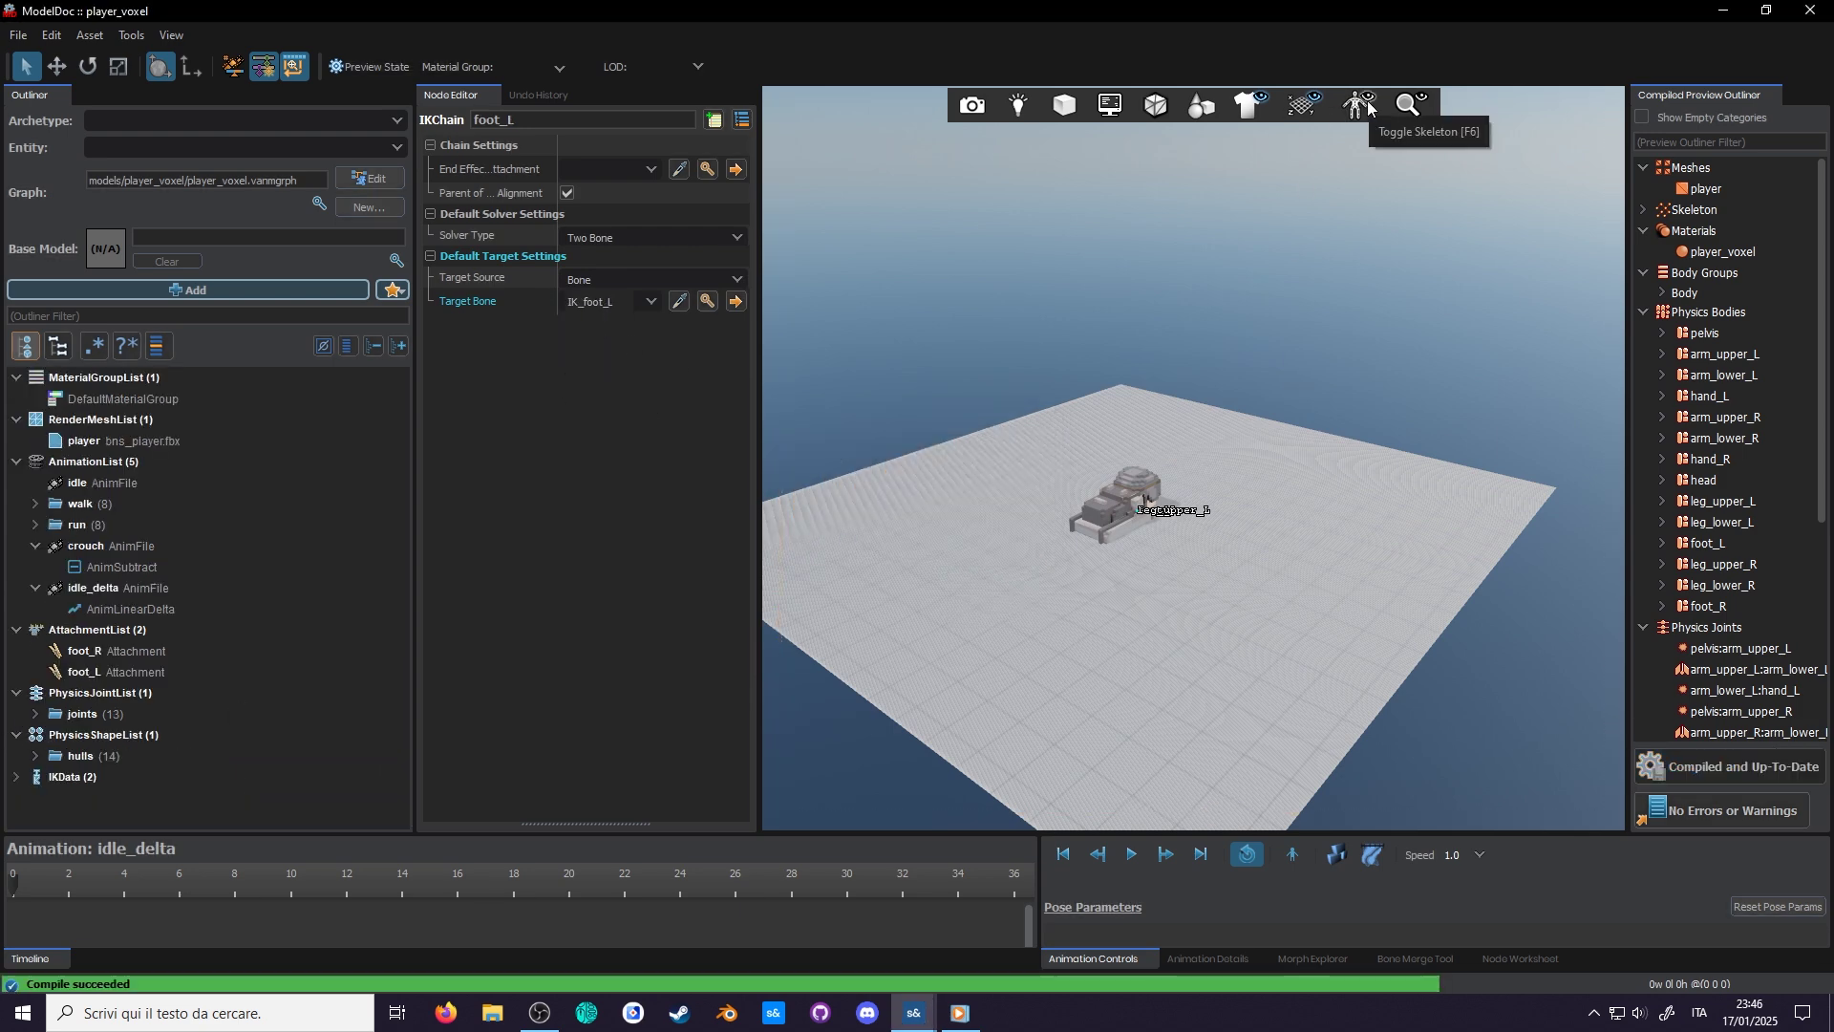
left_click(77, 482)
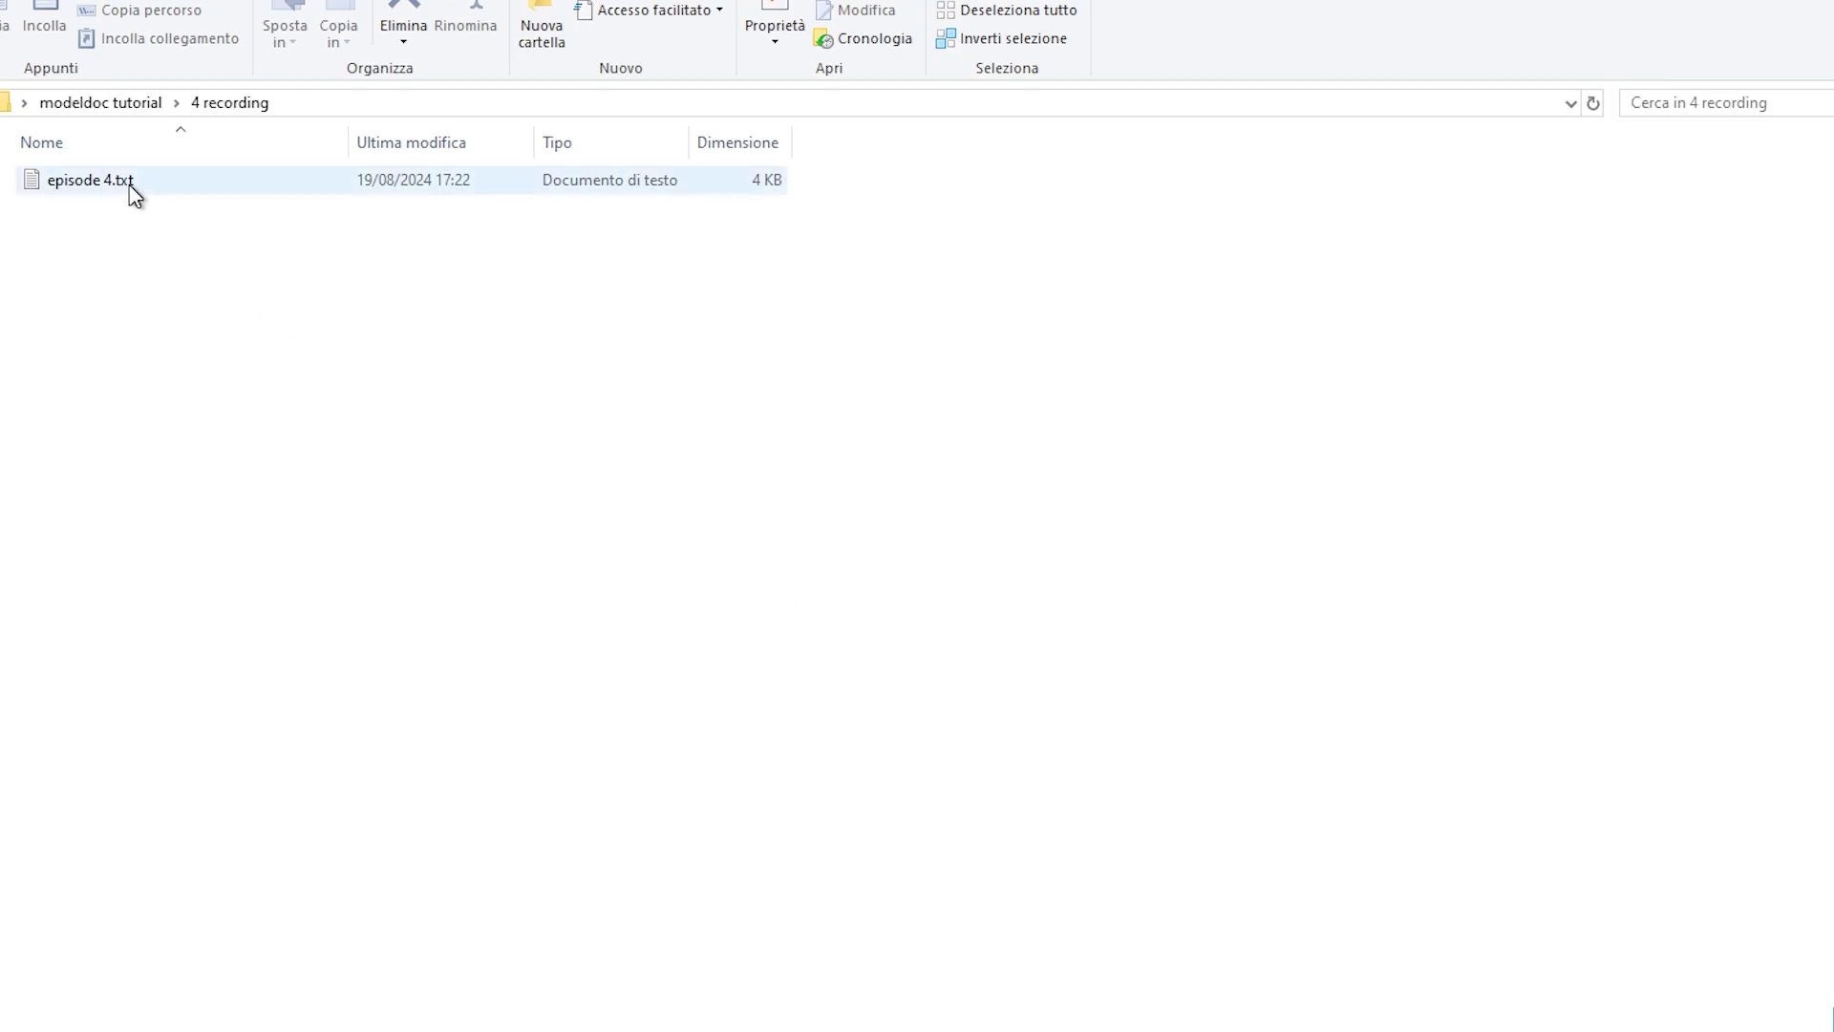
Open episode 4.txt in Notepad and select the next two lines of notes.
double_click(131, 192)
left_click_drag(5, 598, 1238, 634)
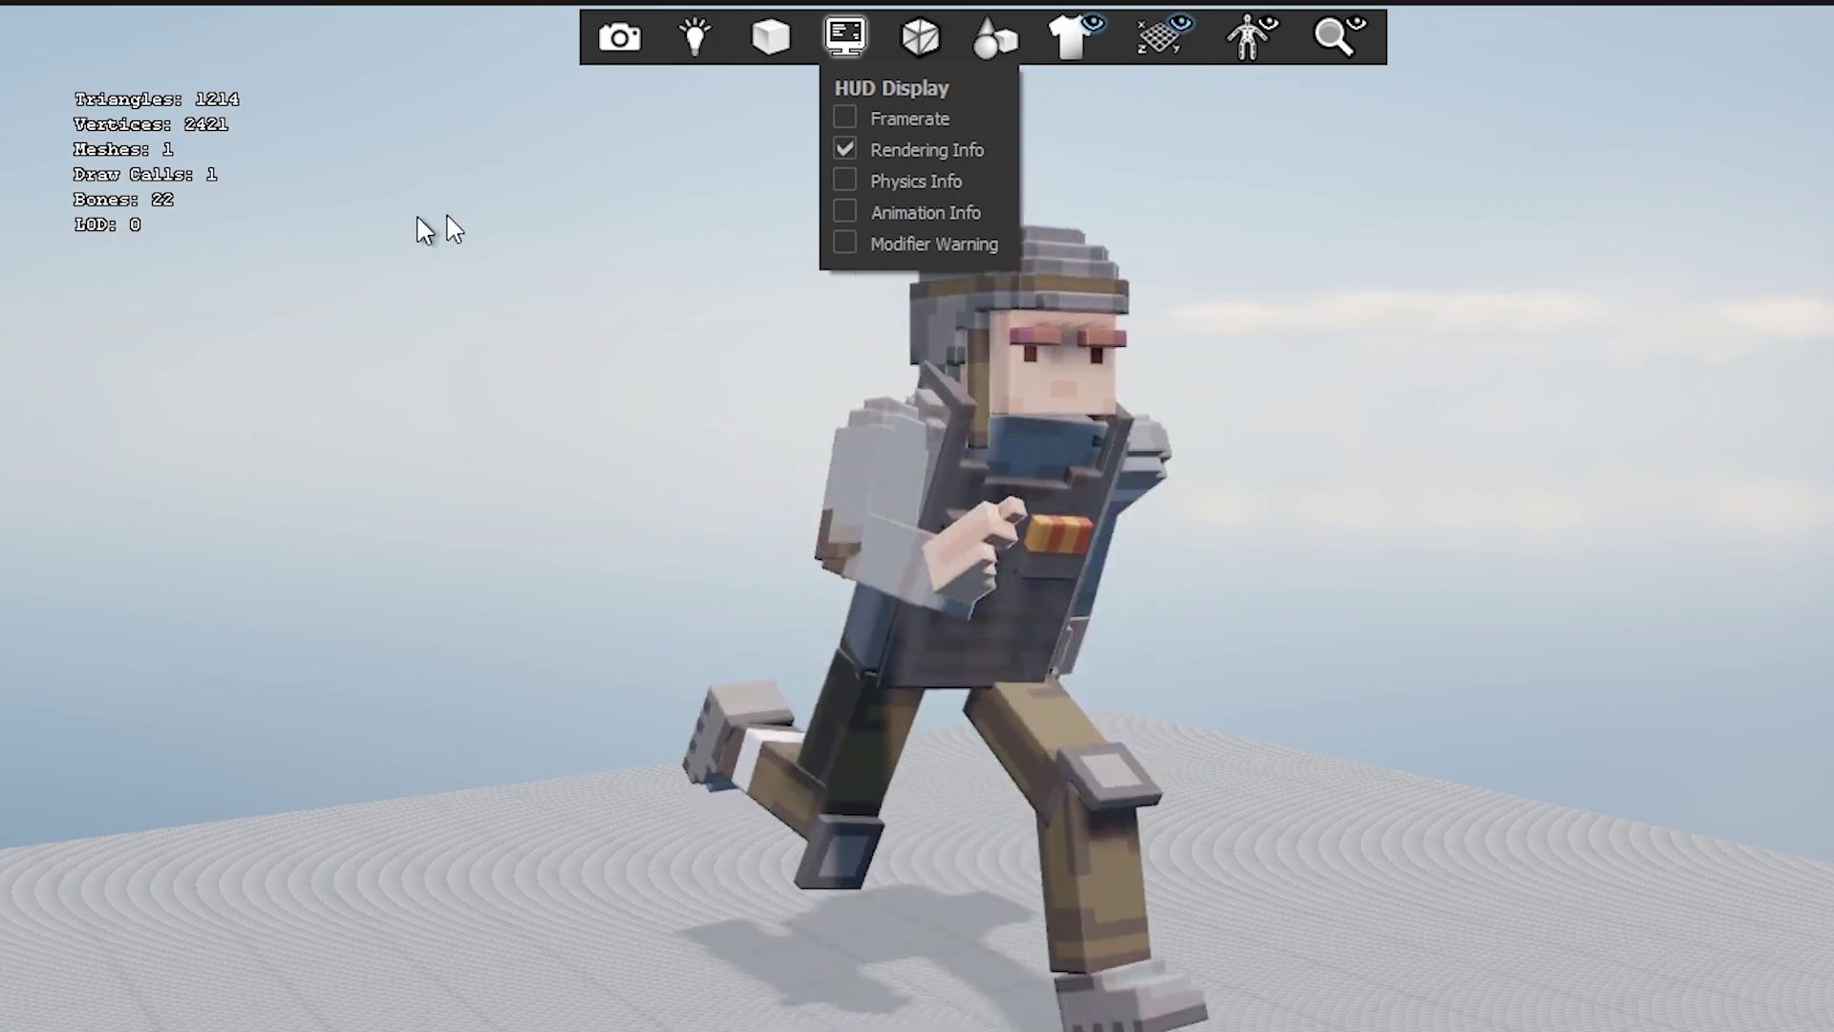
Show Animation Info instead of Rendering Info in the HUD, then select the foot_R IK chain.
left_click(844, 214)
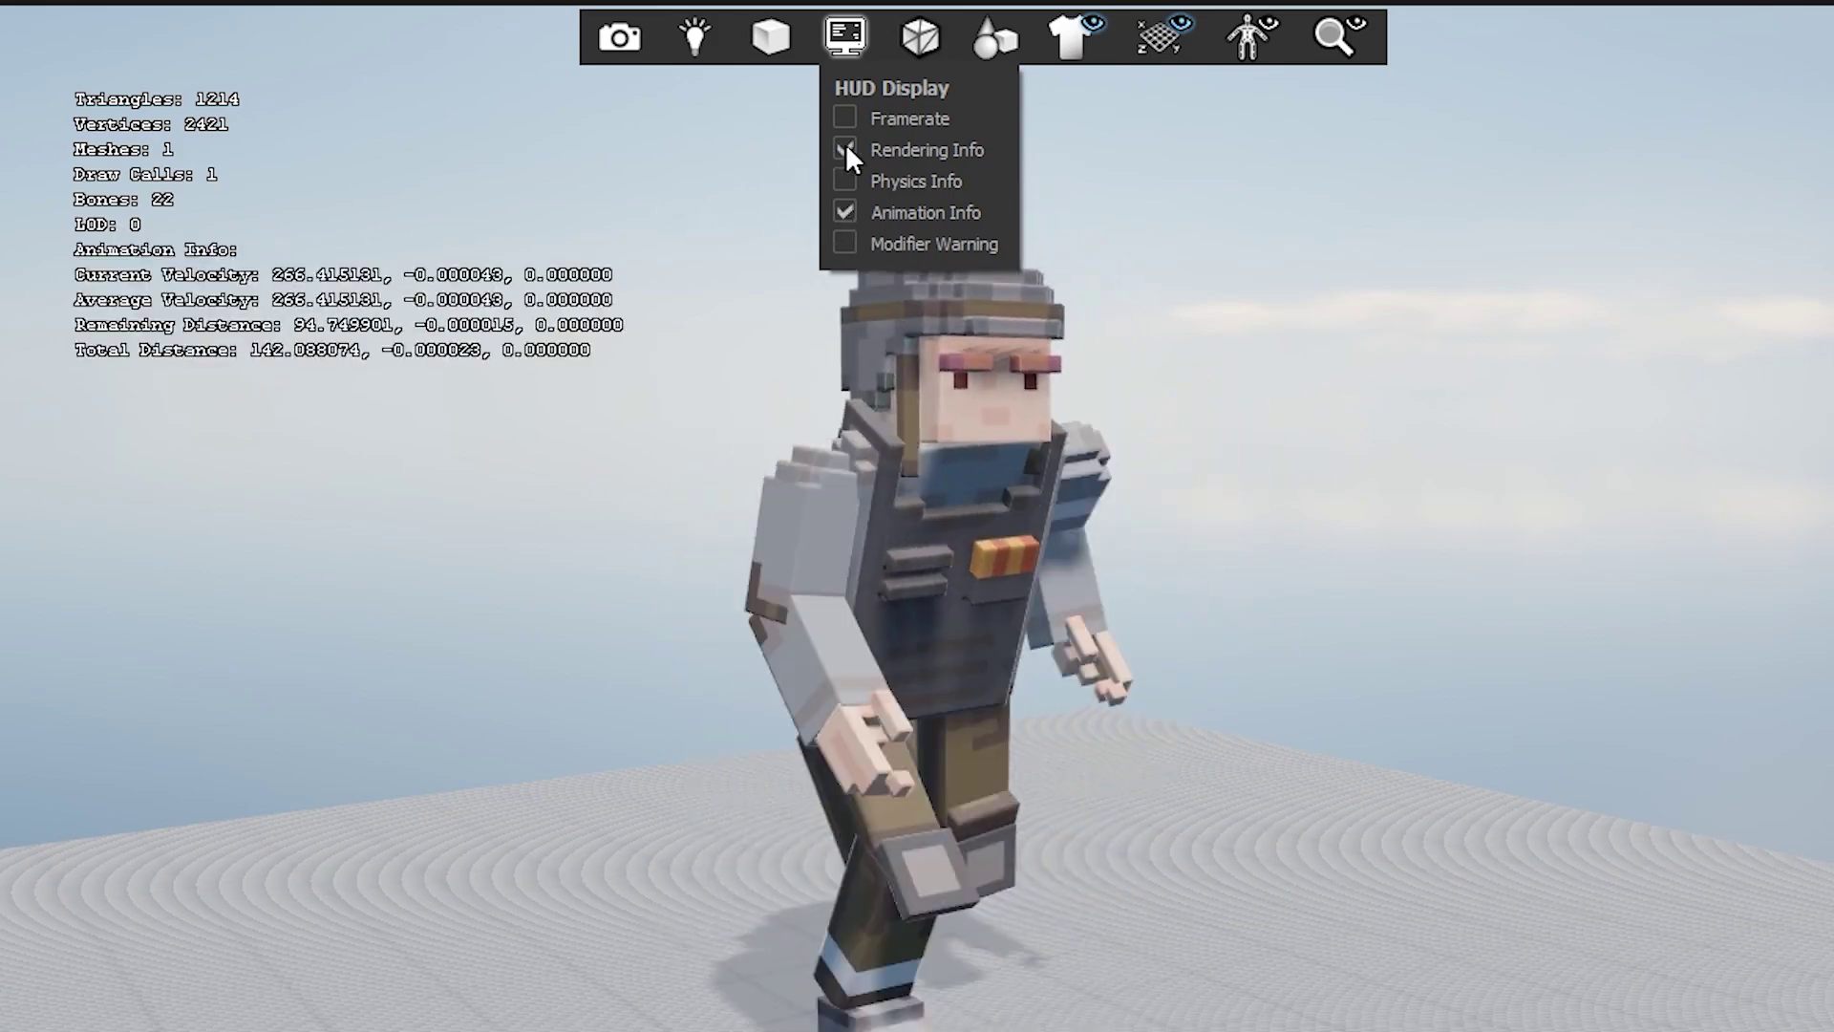
left_click(845, 149)
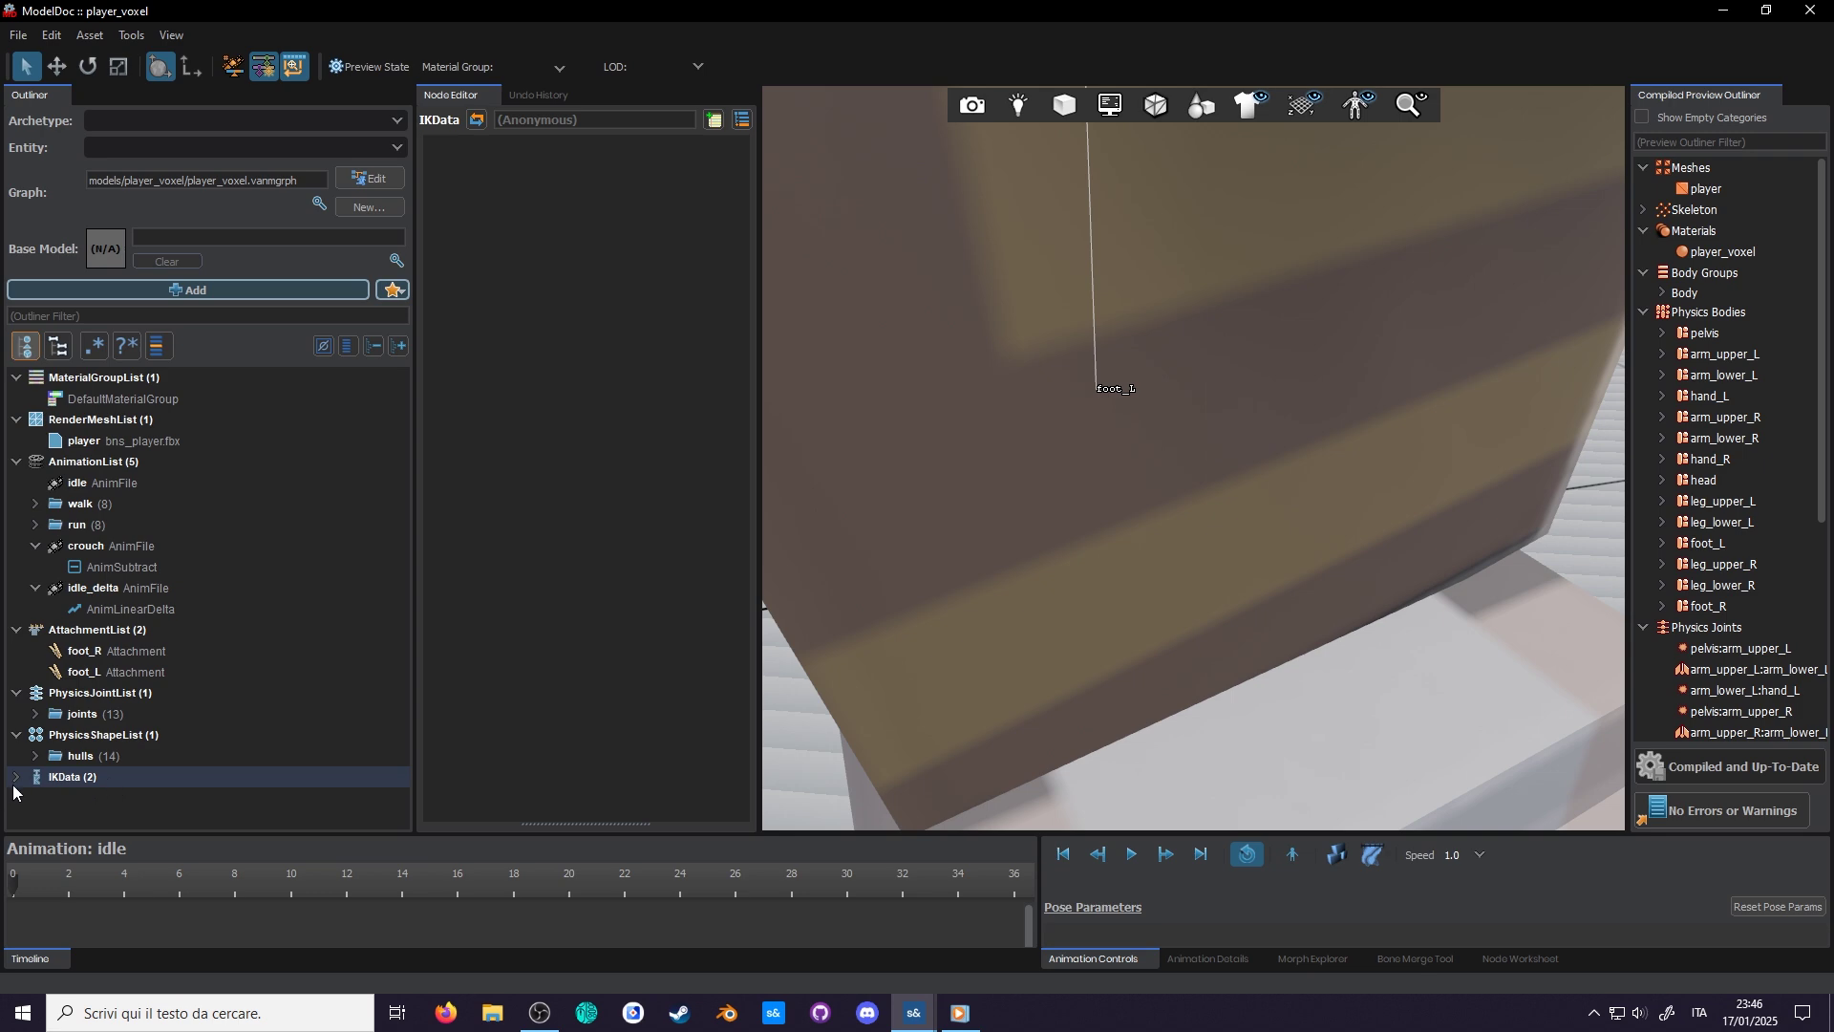
left_click(99, 801)
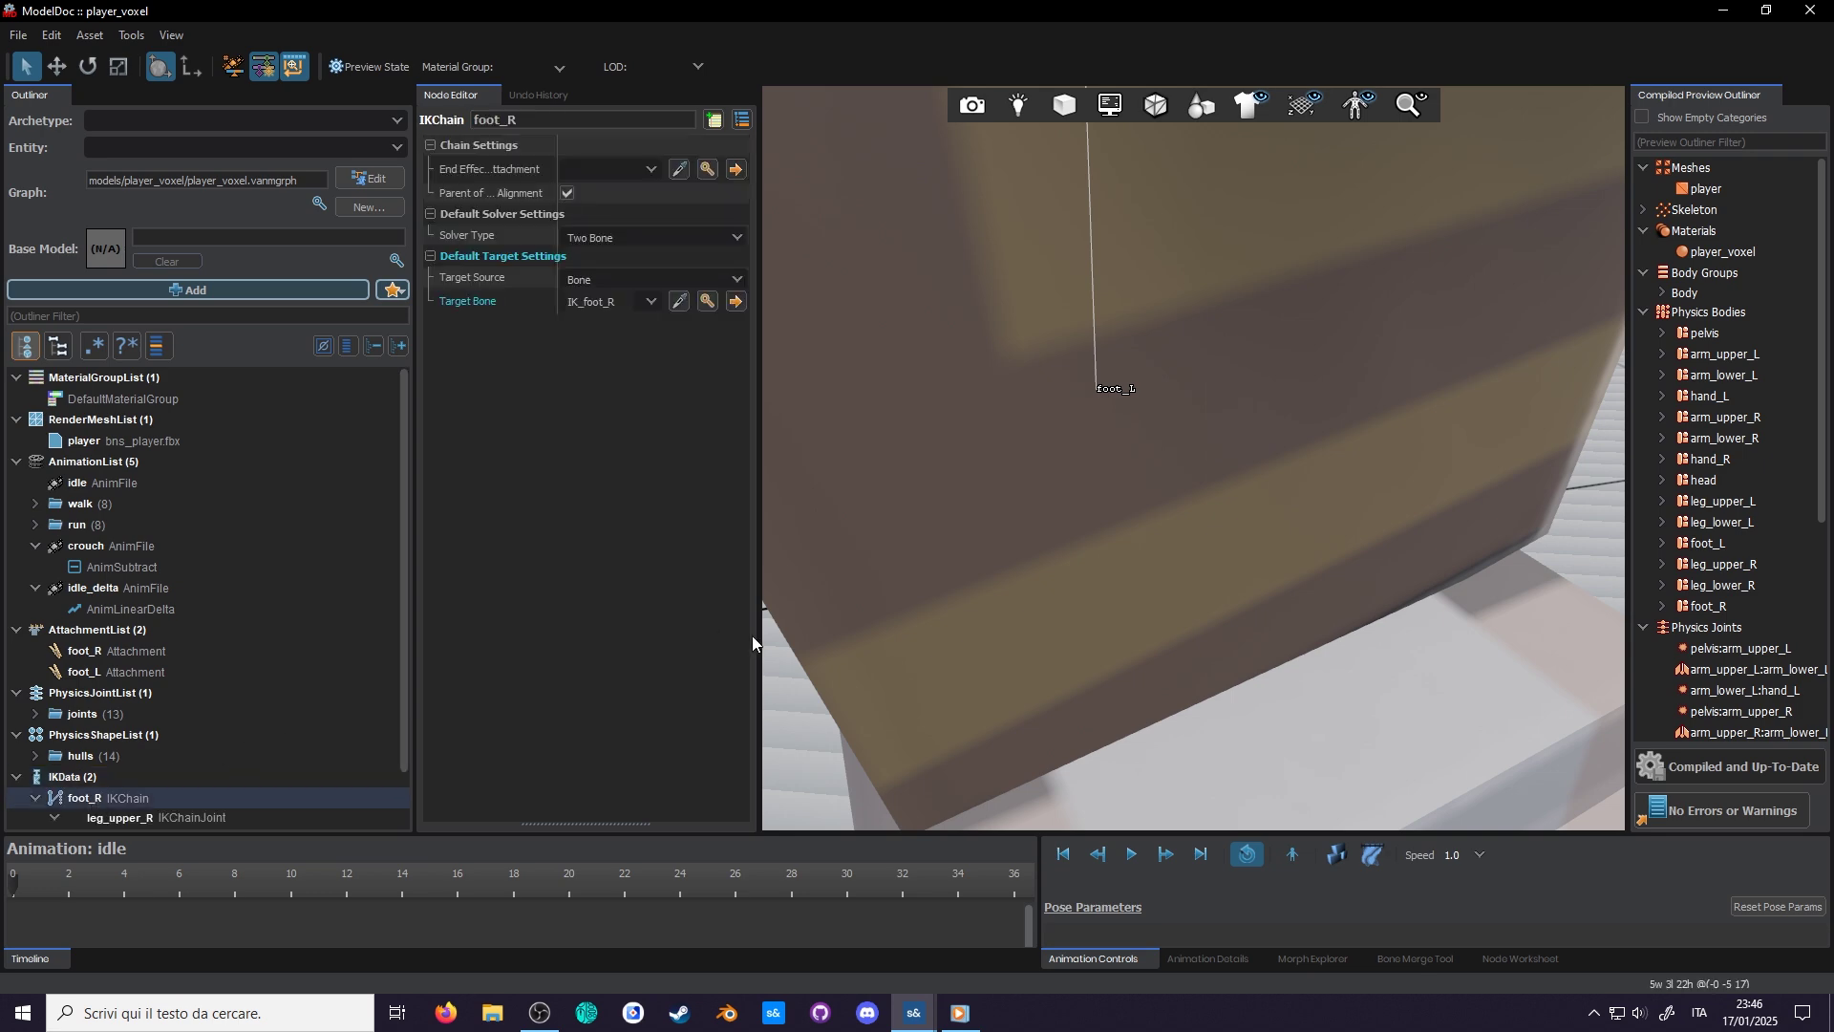
scroll(809, 642, "down", 5)
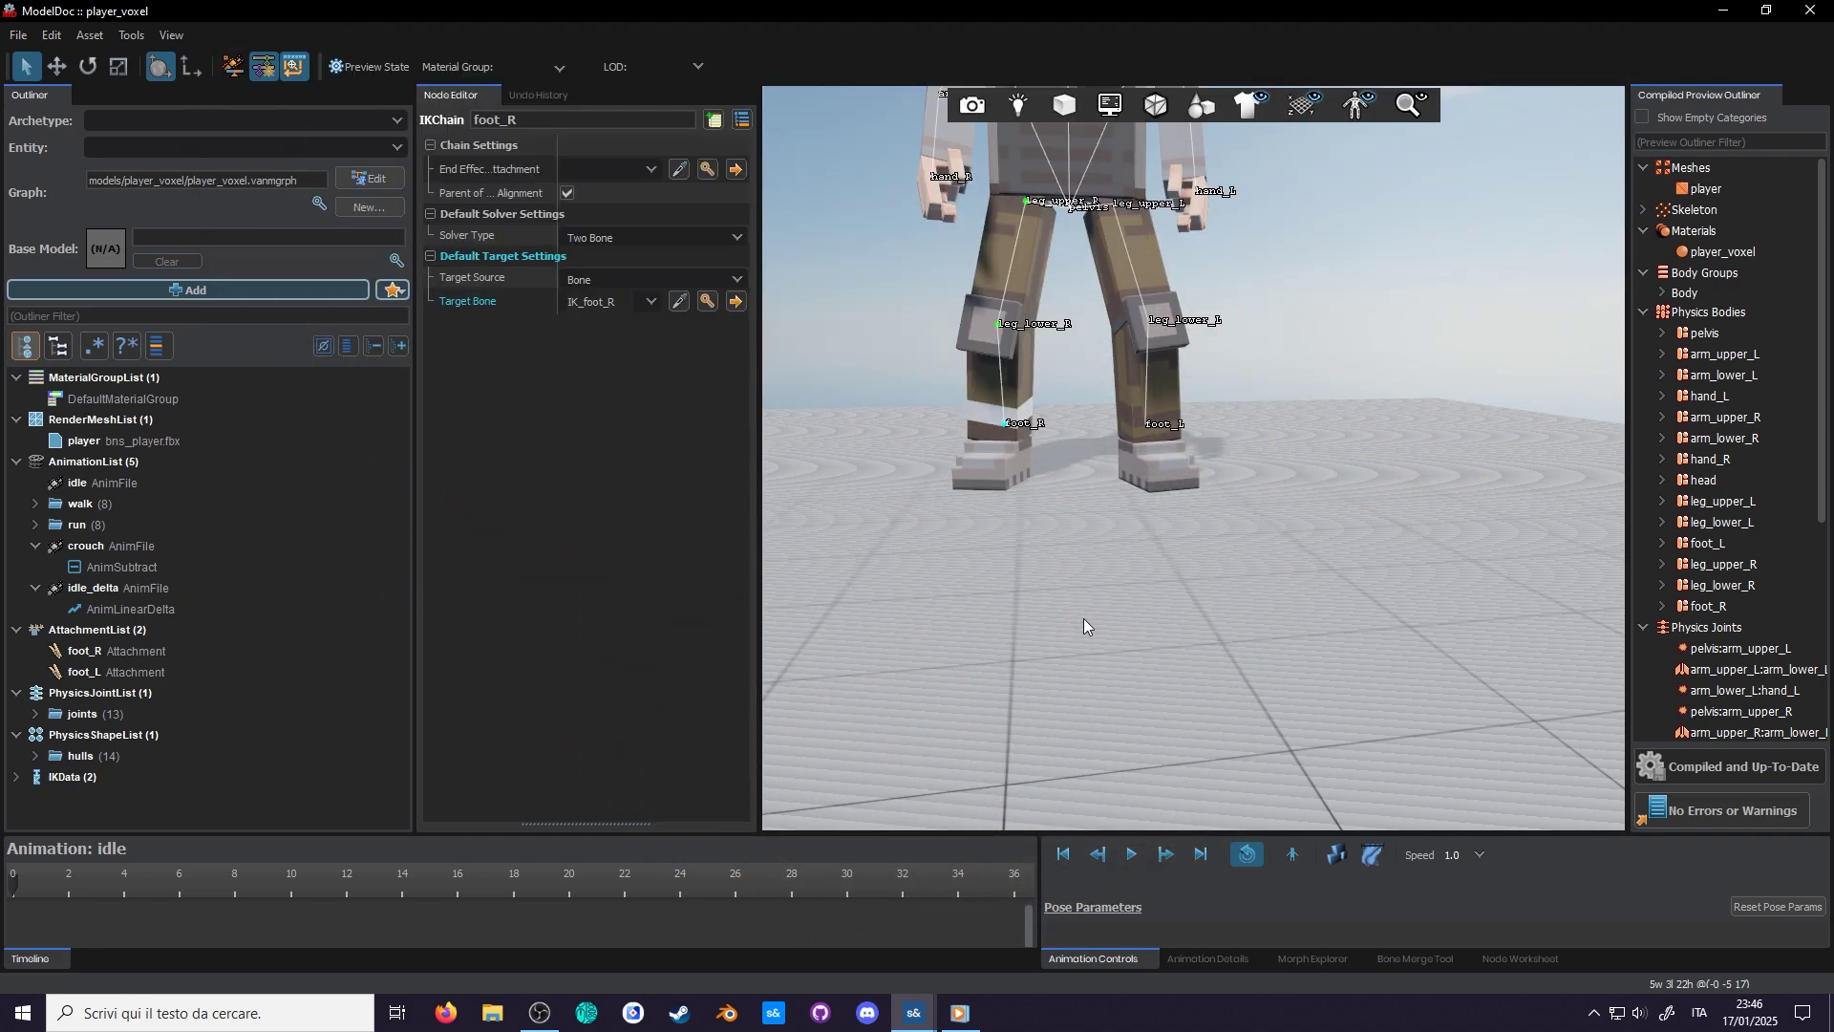
scroll(1149, 480, "down", 5)
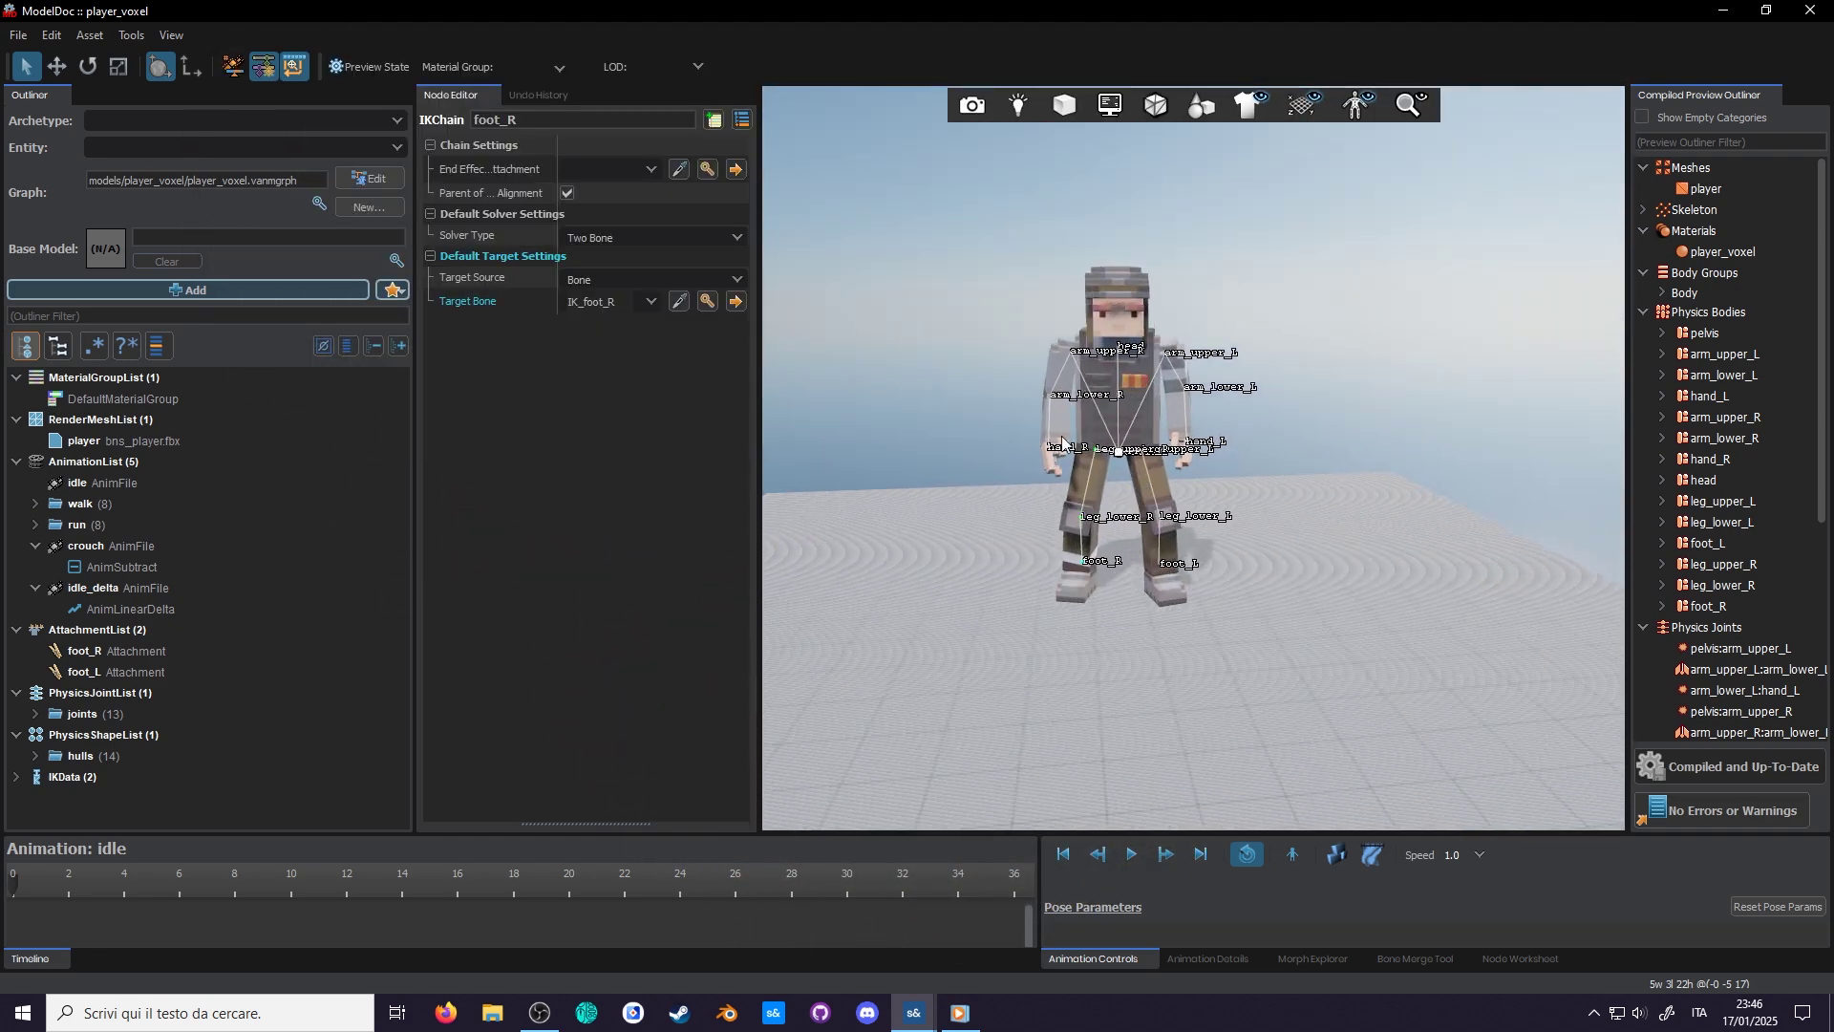
Add a BoneMarkup for IK_foot_R and recompile the model.
left_click(211, 289)
type("bonema")
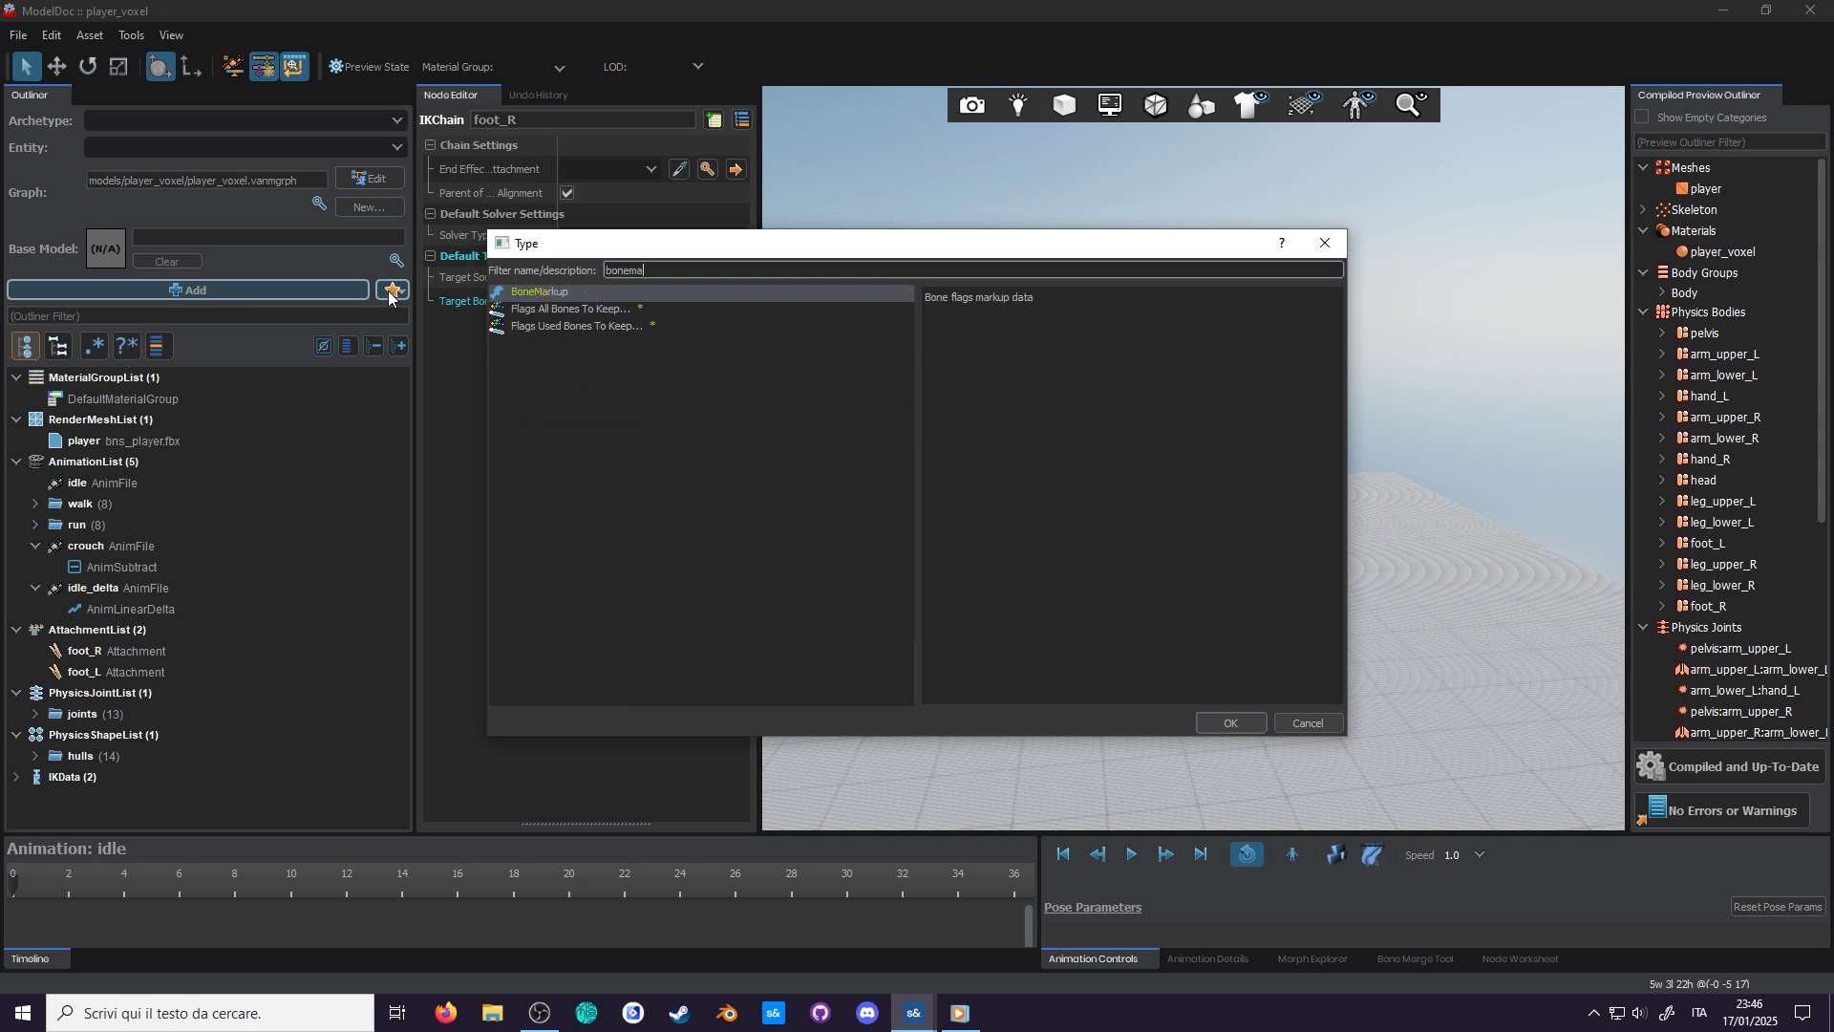
double_click(602, 294)
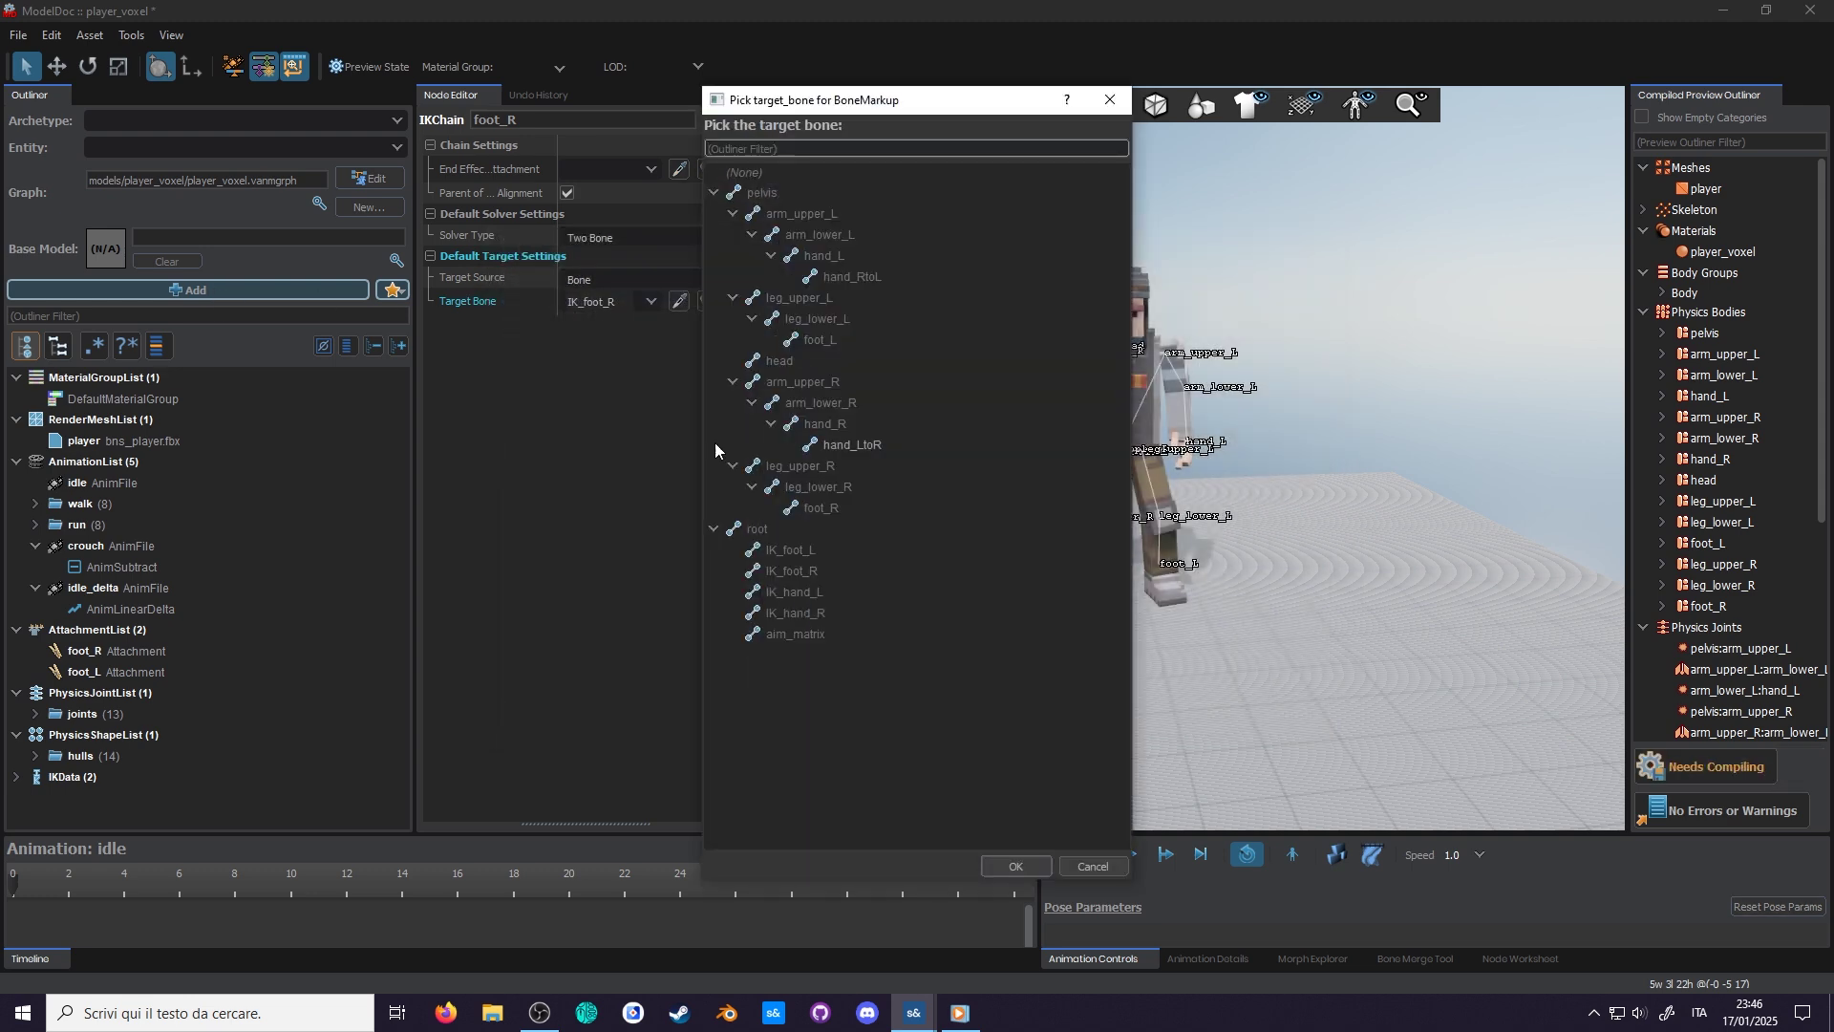
double_click(793, 571)
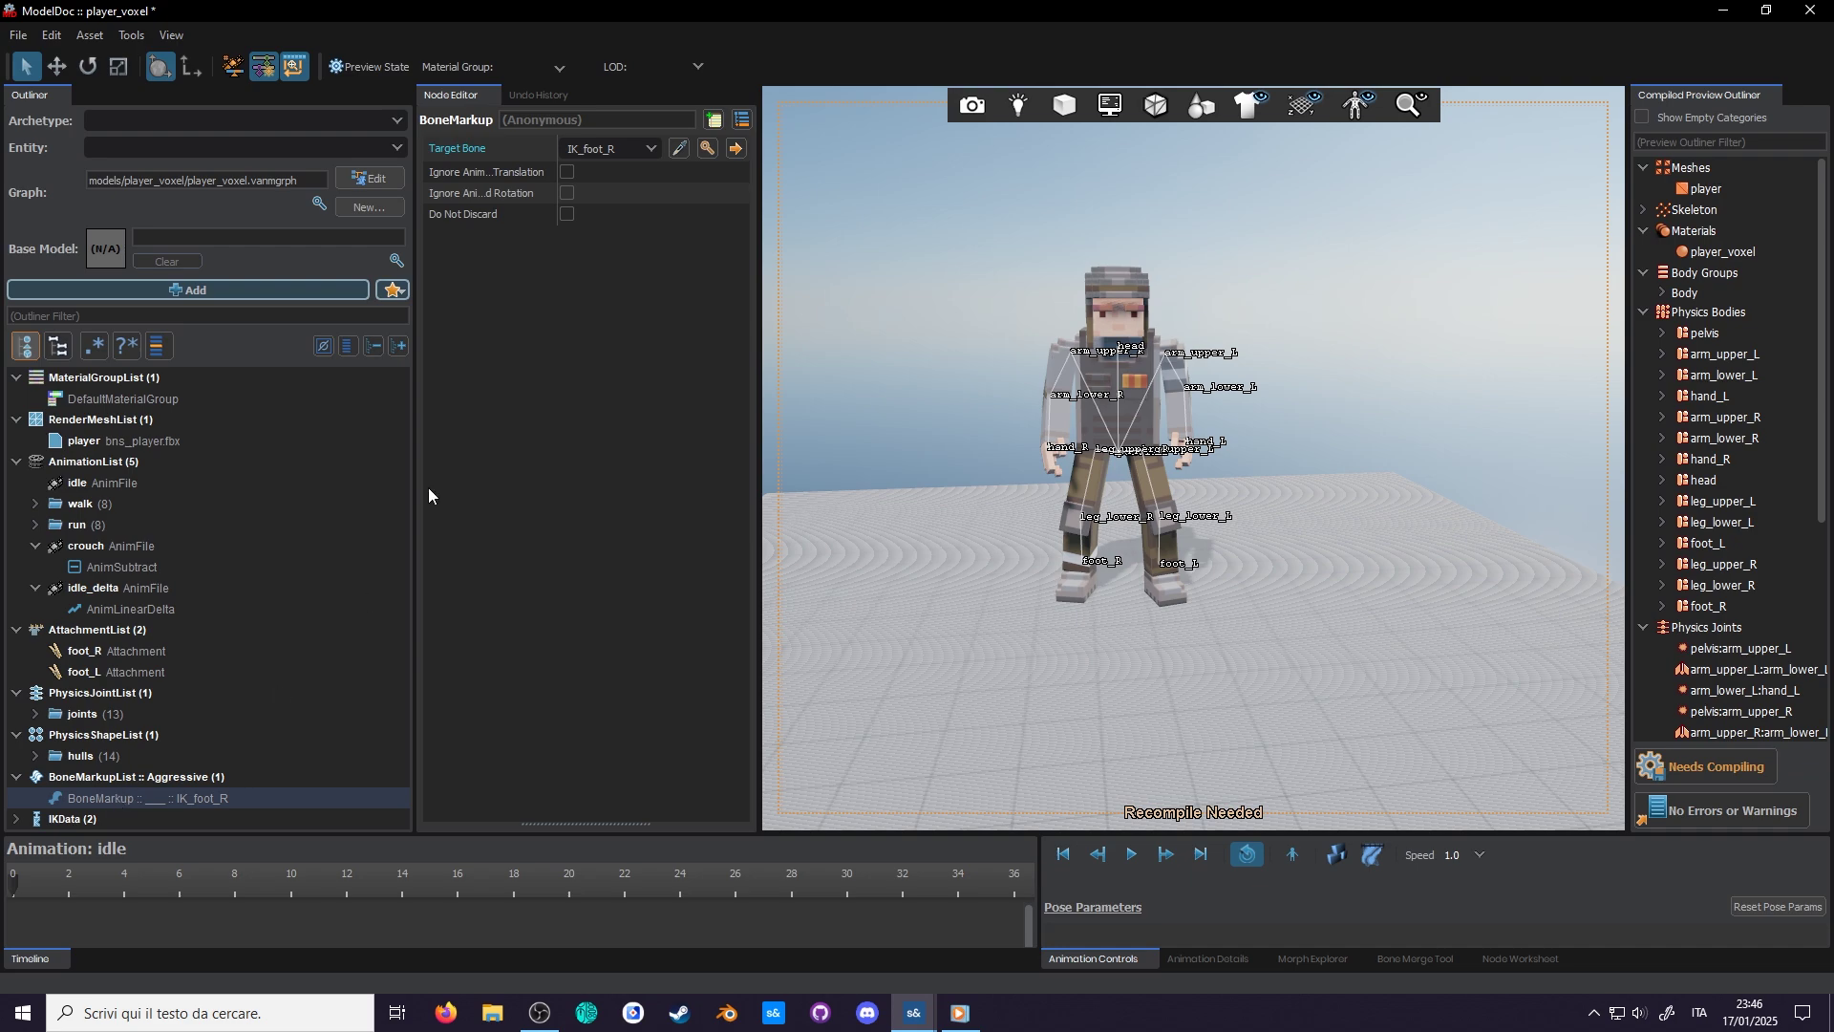
left_click(1678, 764)
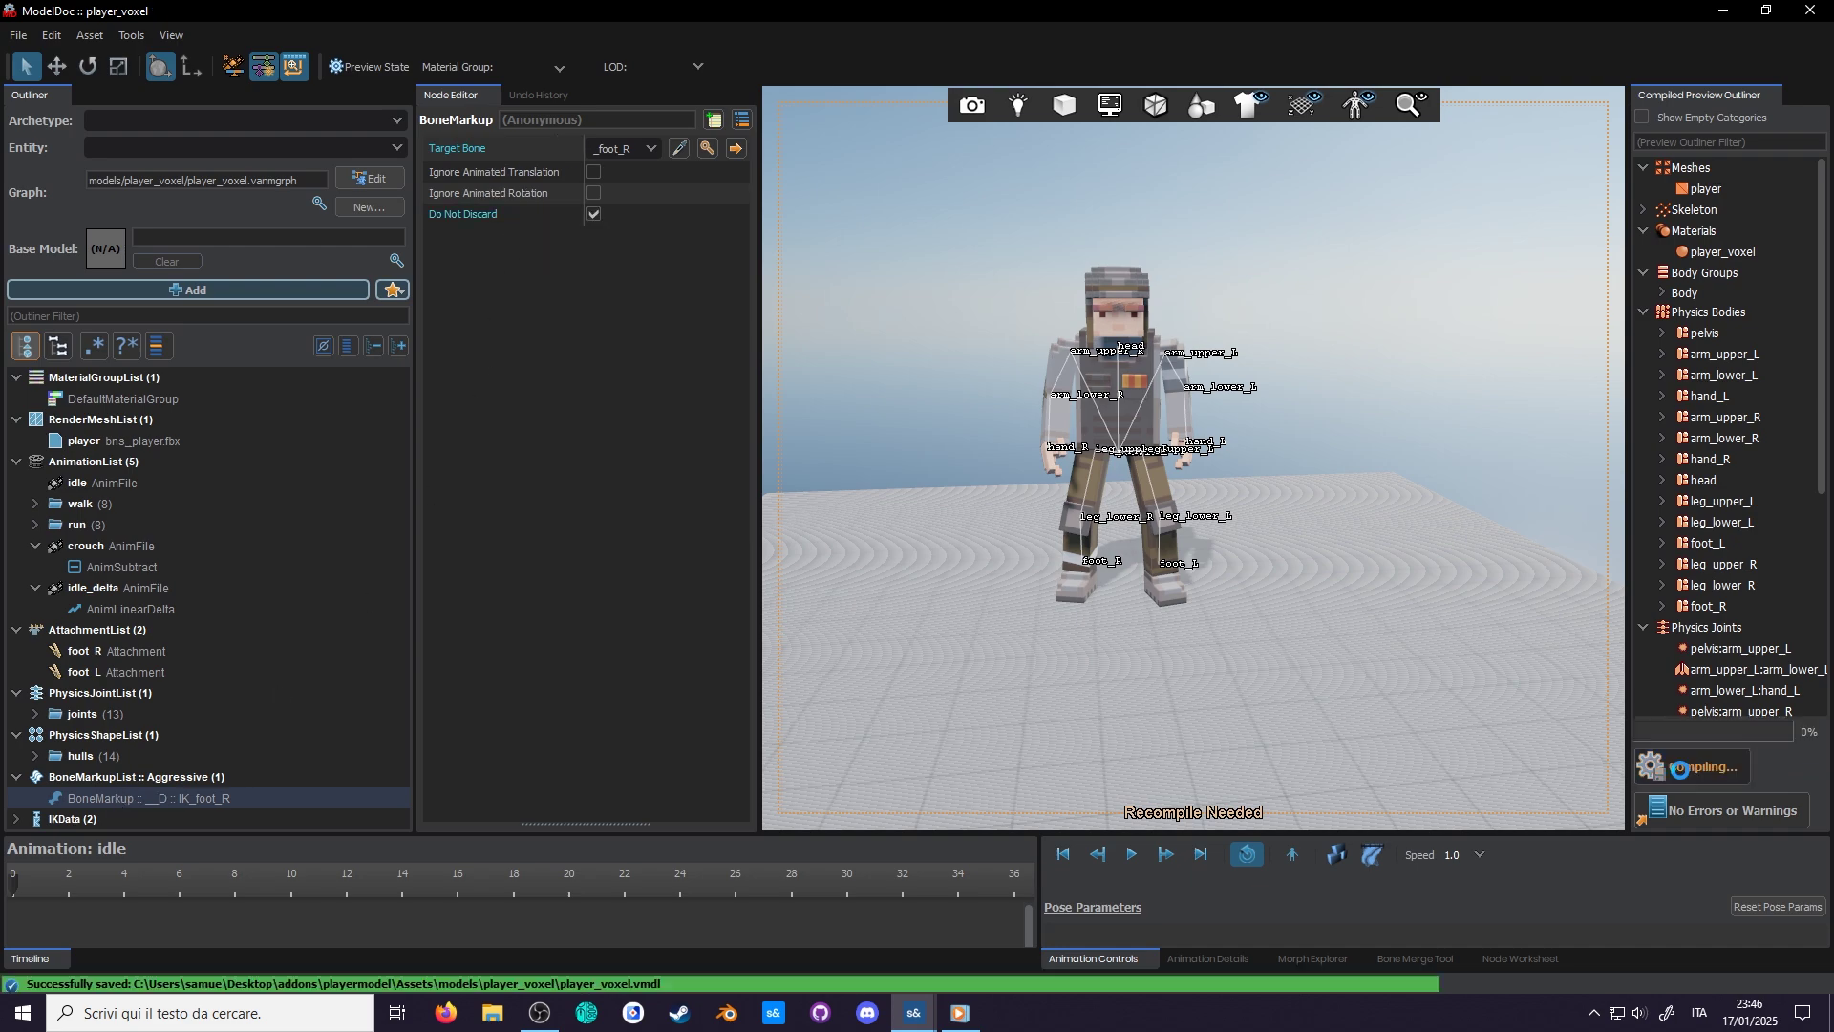
Set the bone markup list's cull type to None, recompile, and delete the IK_foot_R entry.
left_click(145, 780)
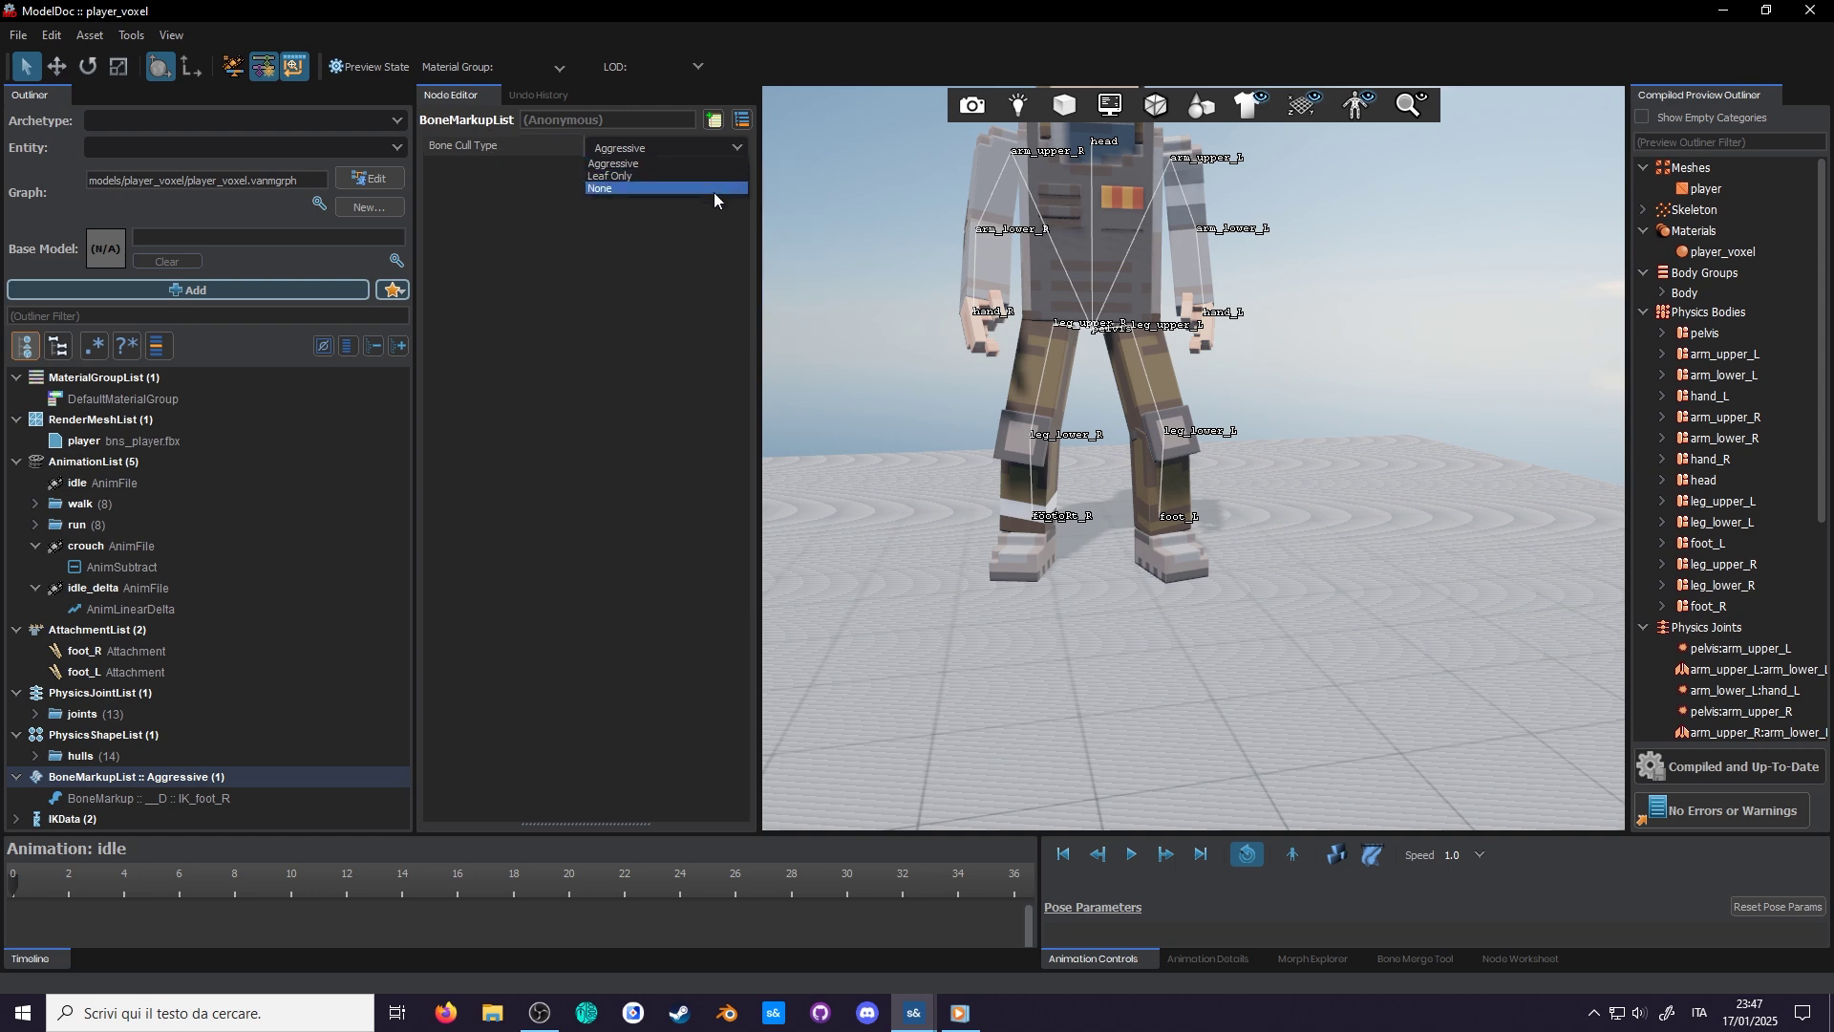
left_click(715, 191)
left_click(1678, 765)
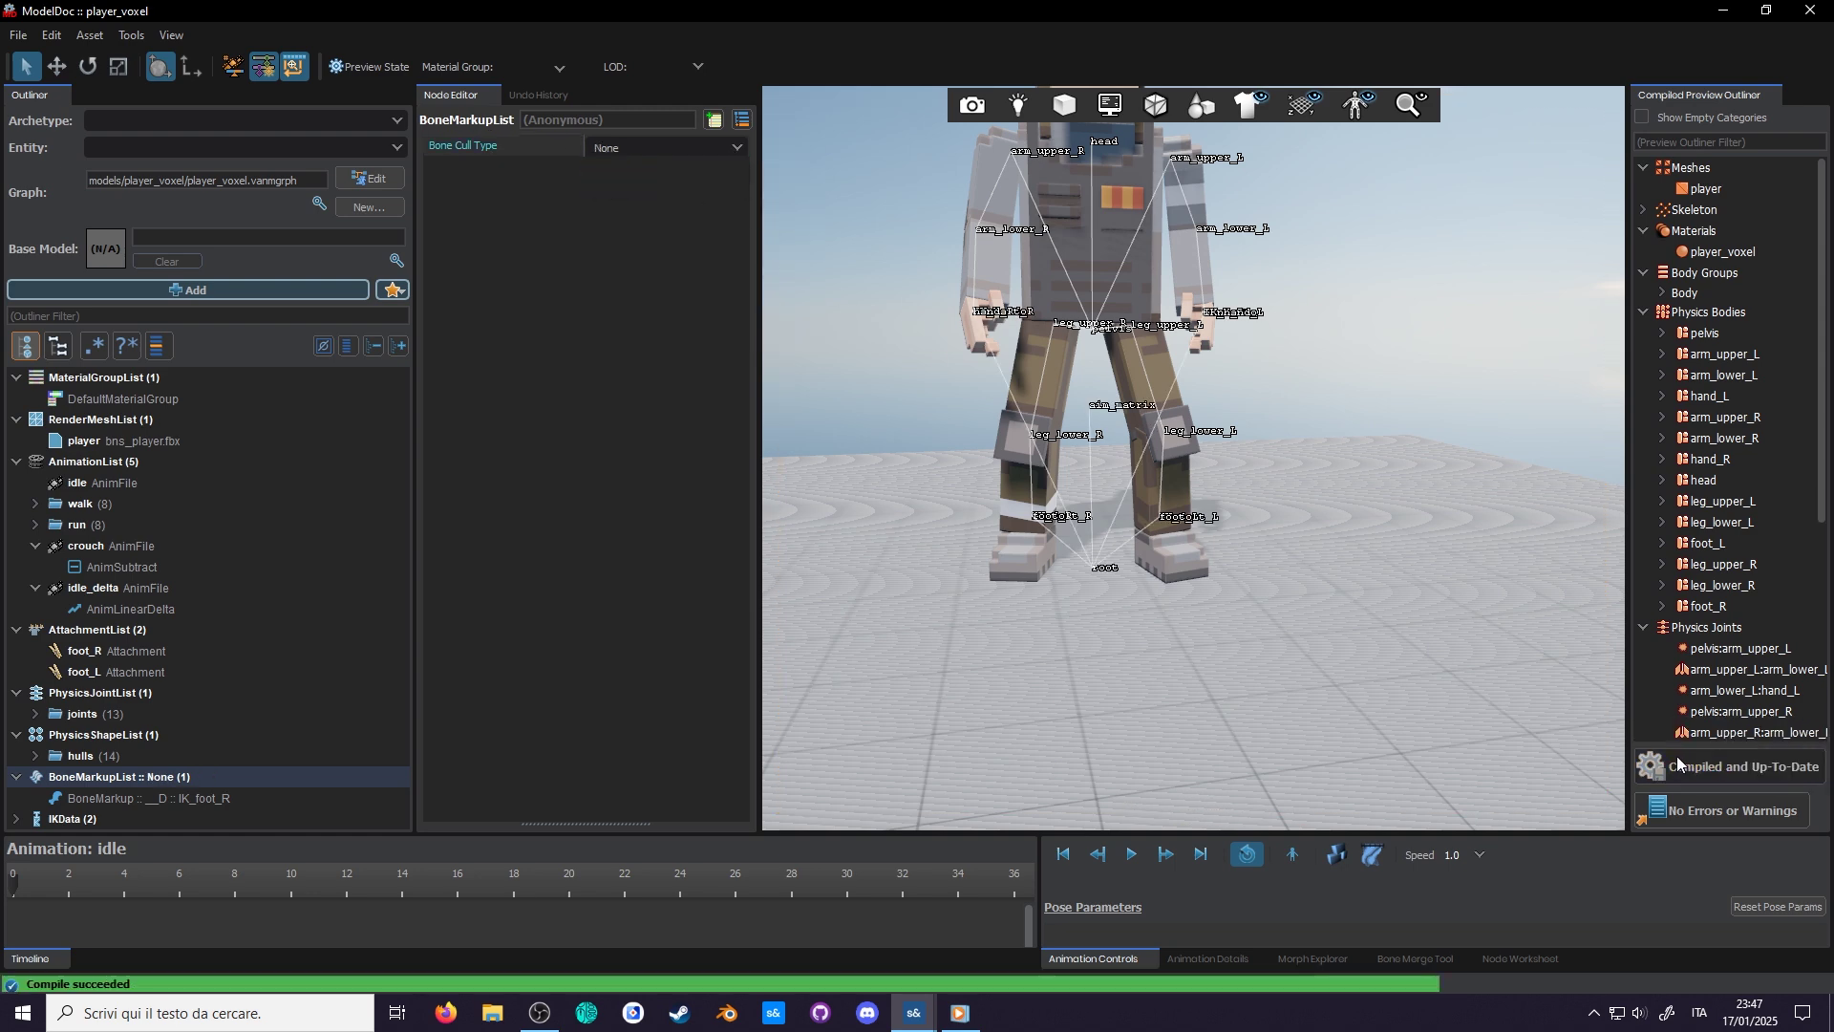
scroll(1335, 626, "down", 5)
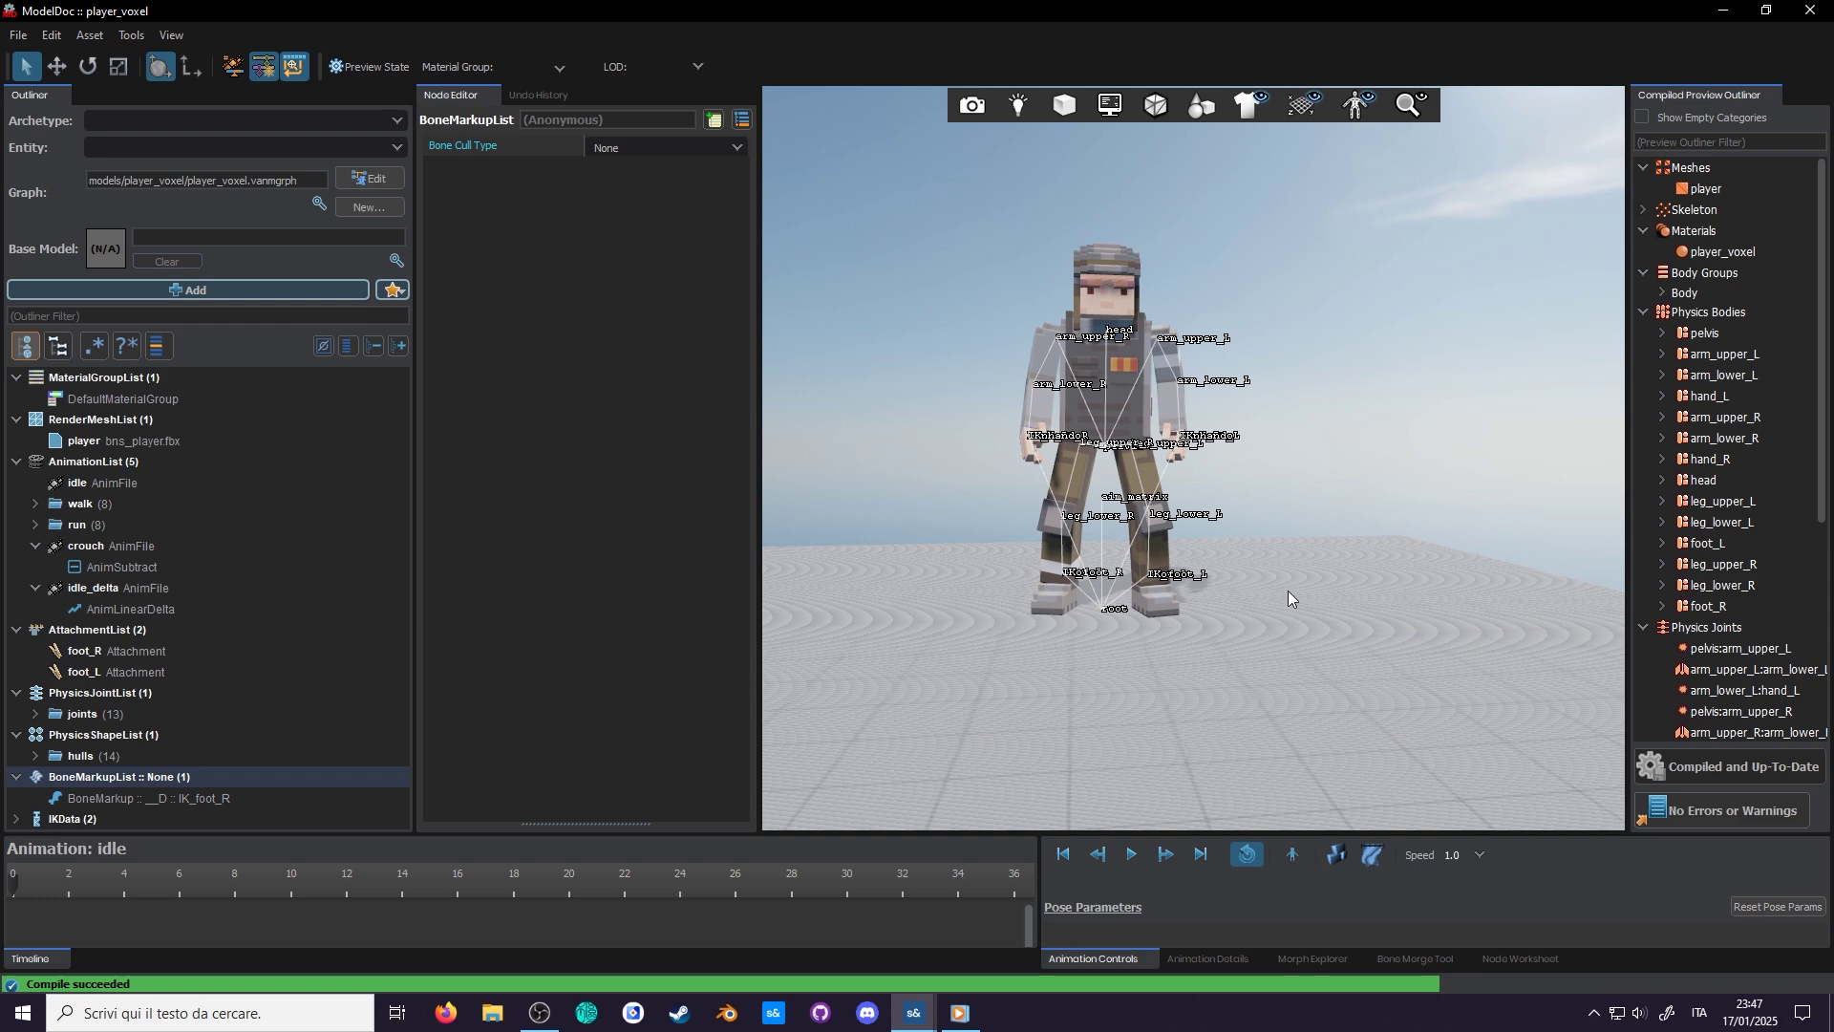
left_click(242, 801)
key("Delete")
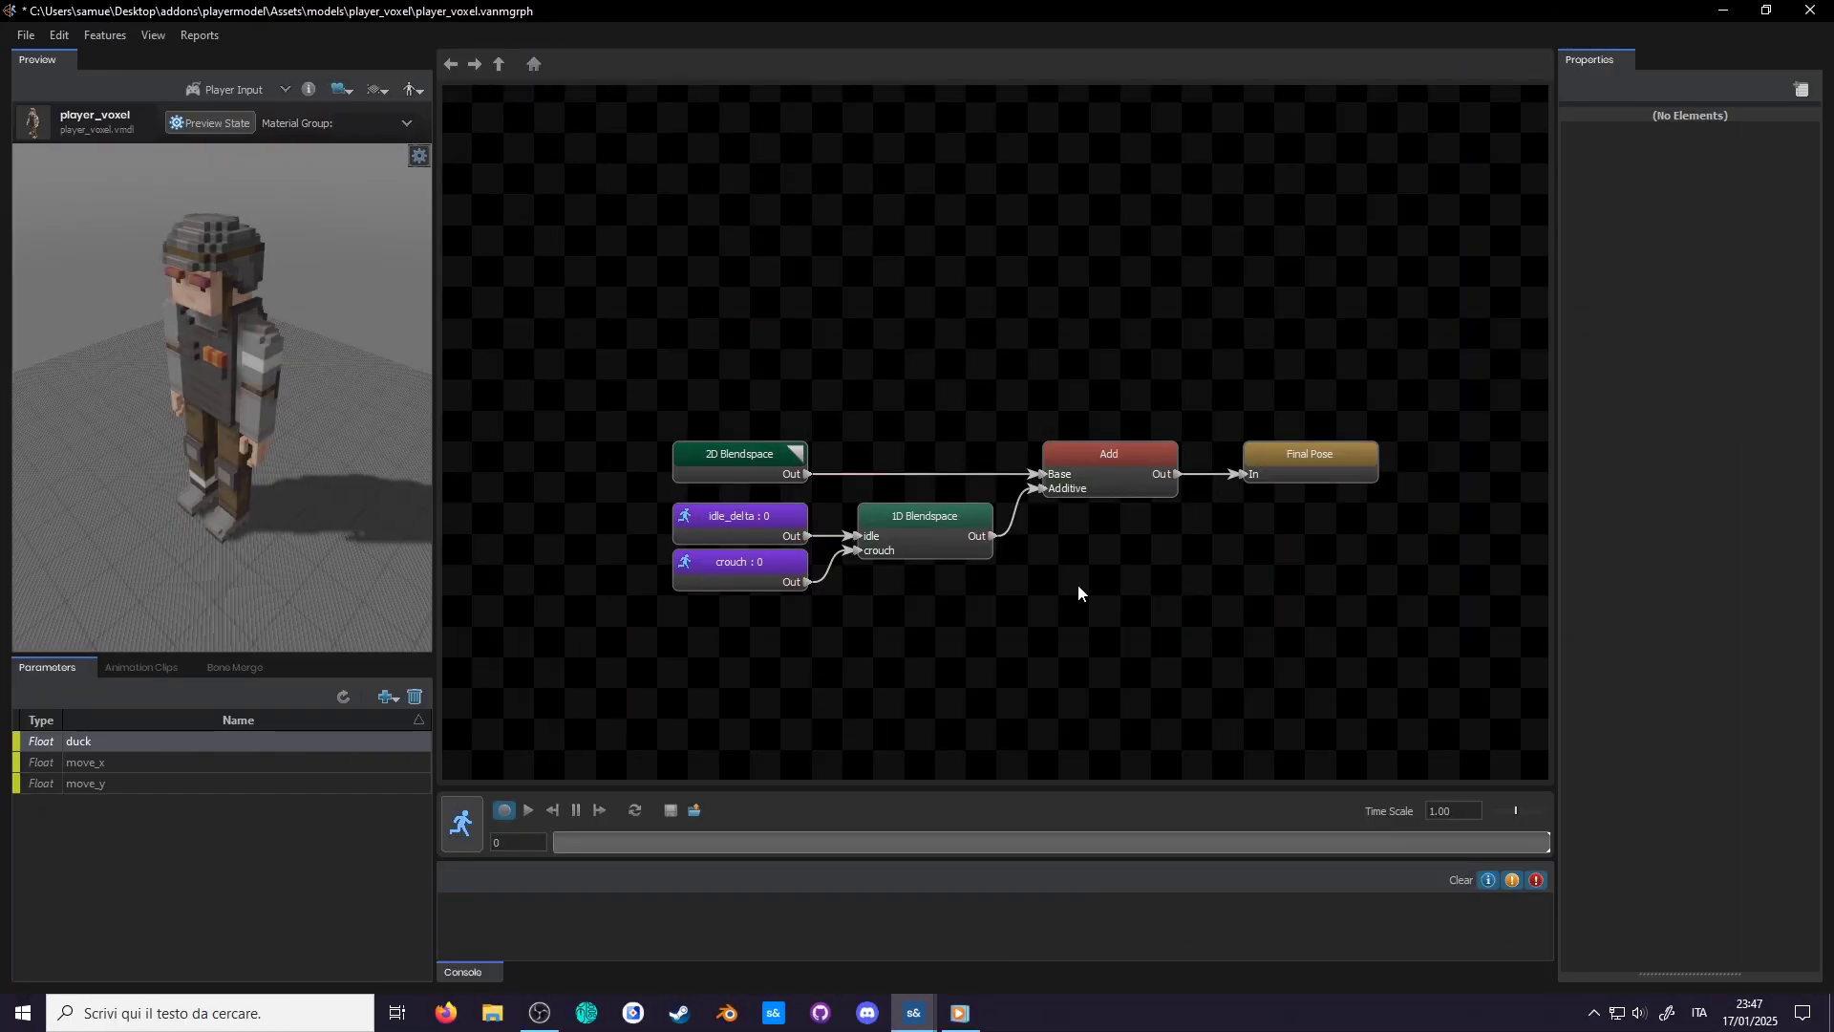
Add a Solve IK Chain node from the Constraints & Procedural category.
right_click(1077, 585)
mouse_move(1189, 602)
mouse_move(1362, 674)
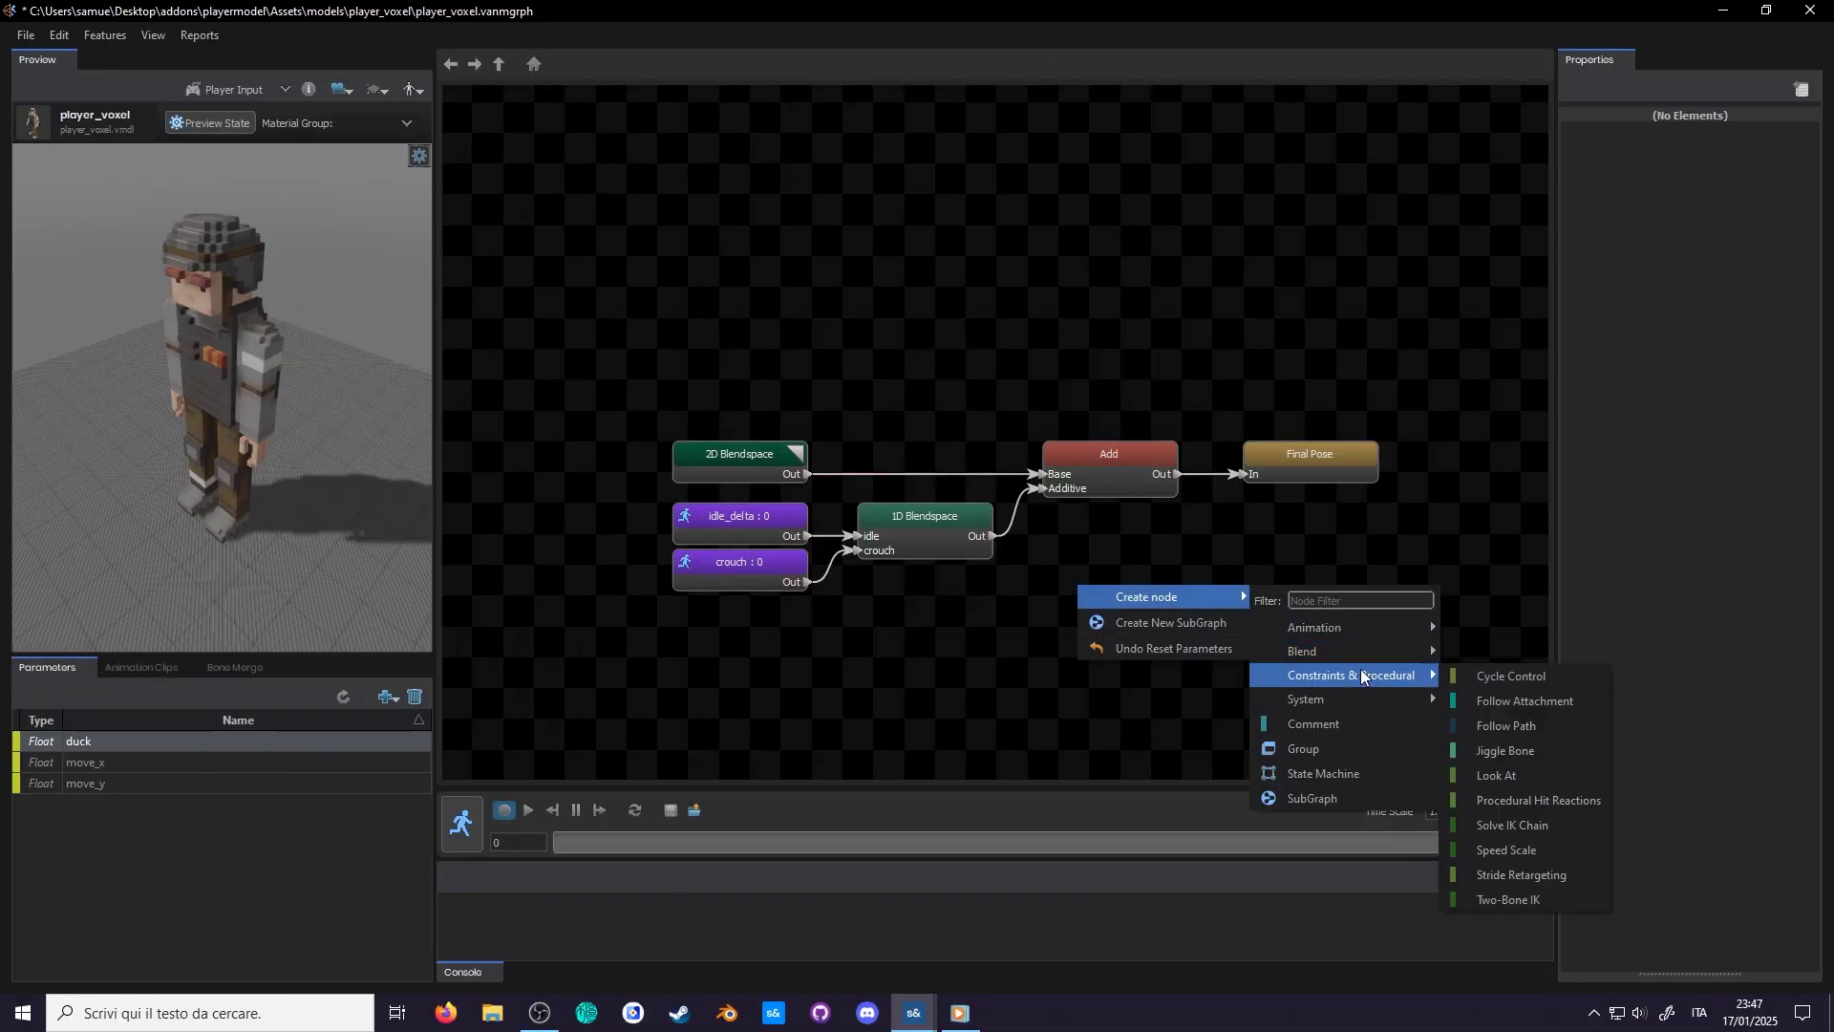
left_click(1523, 825)
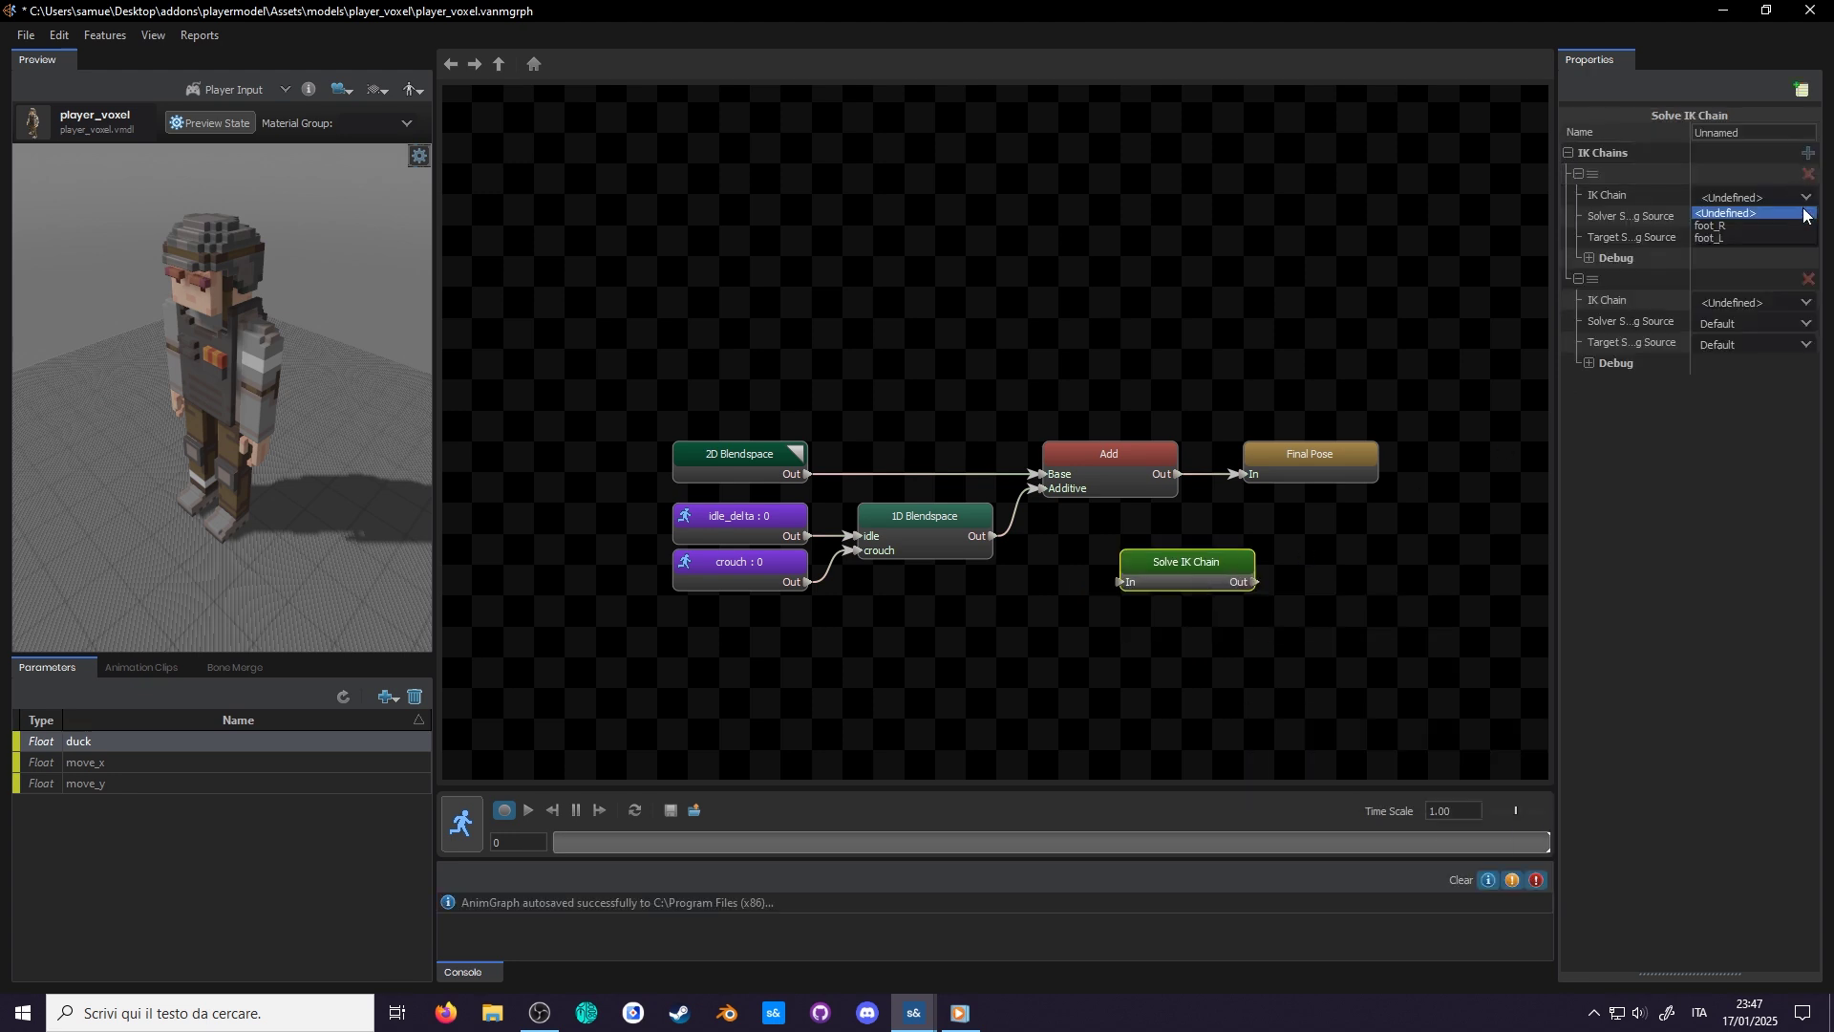
Wire Add into Solve IK Chain and Solve IK Chain into Final Pose.
left_click_drag(1325, 477, 1464, 478)
left_click_drag(1187, 564, 1264, 533)
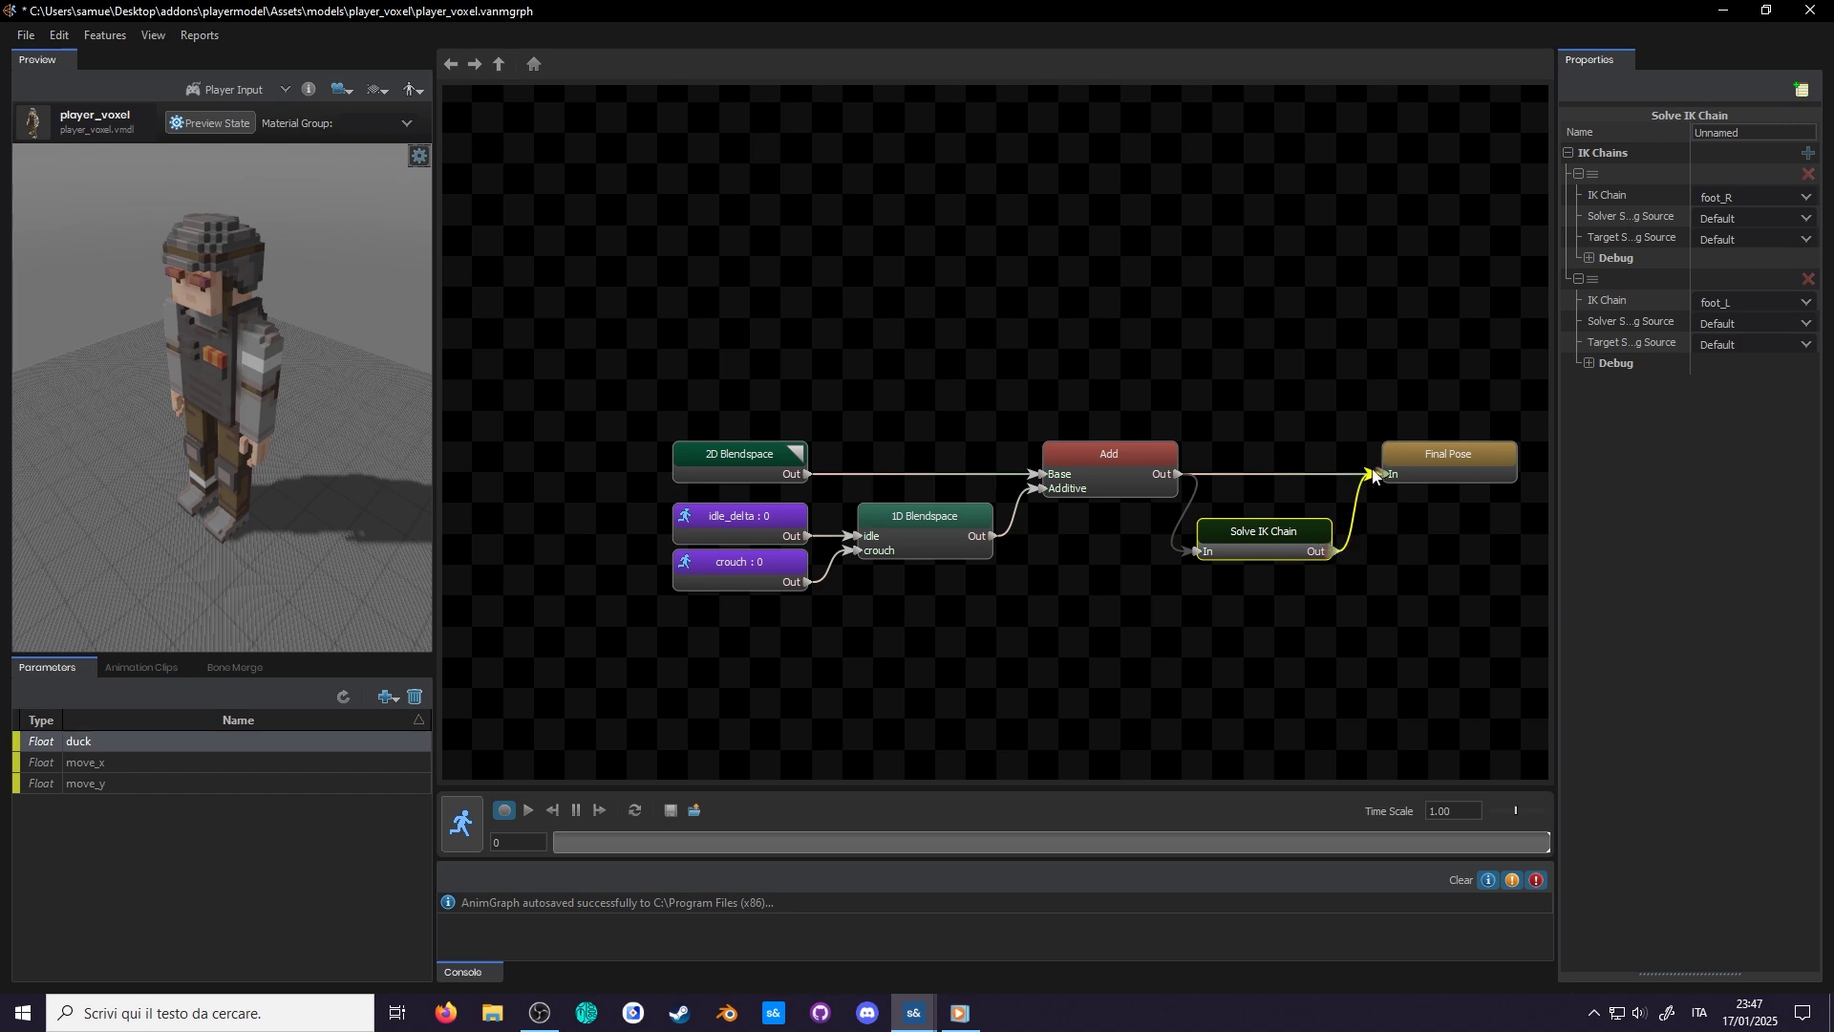
left_click_drag(1376, 475, 1502, 462)
left_click_drag(1257, 551, 1288, 490)
middle_click_drag(1280, 520, 1171, 509)
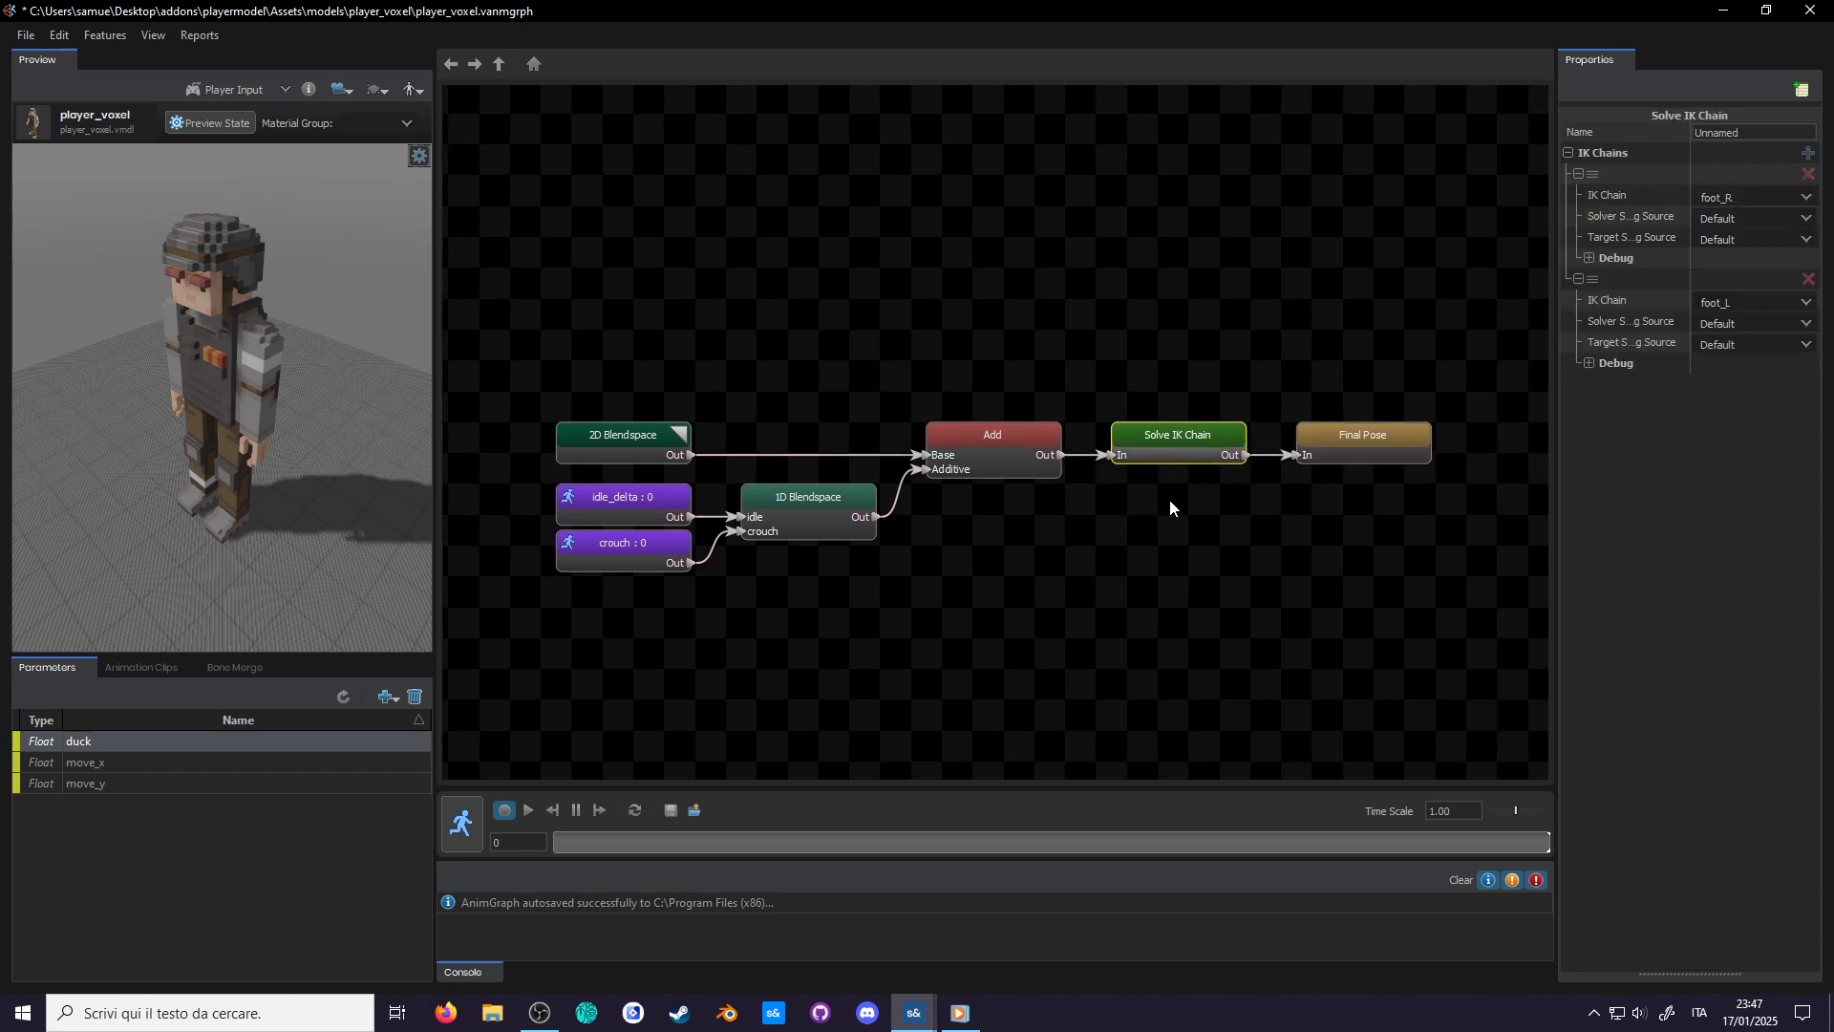
Start the AnimGraph preview with the foot_R and foot_L IK chains applied.
left_click(463, 821)
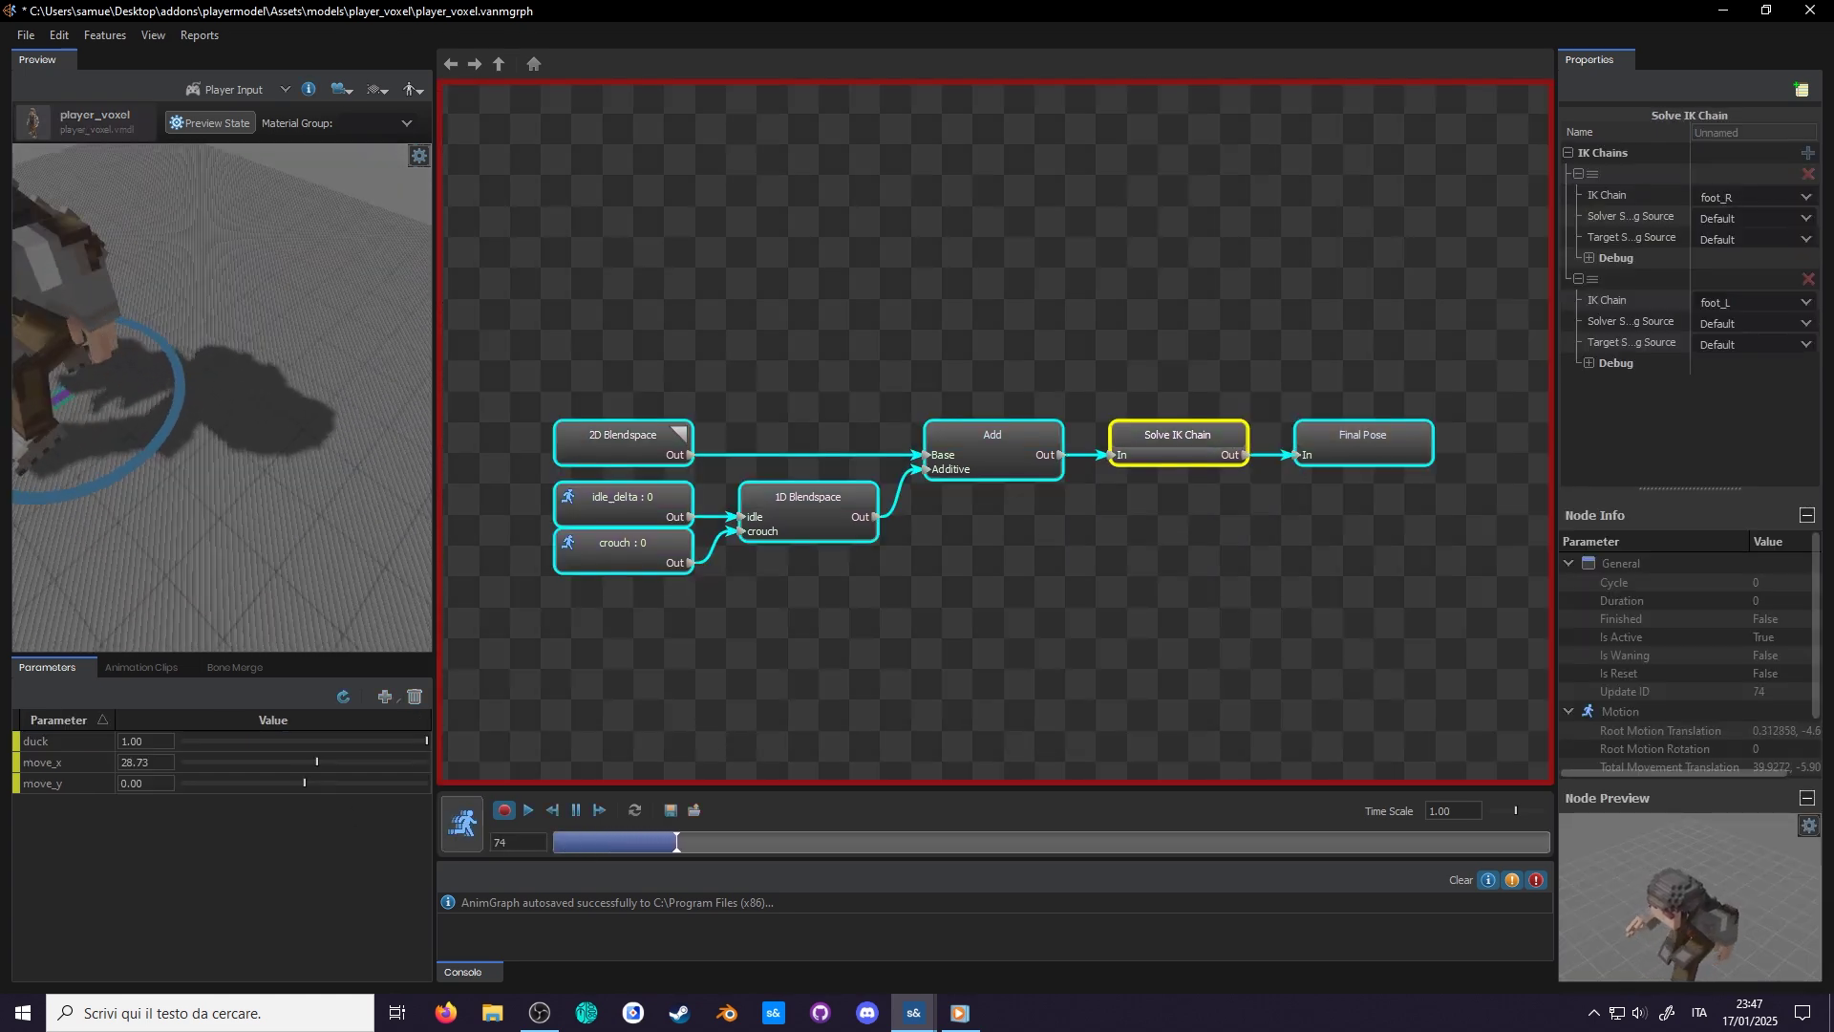